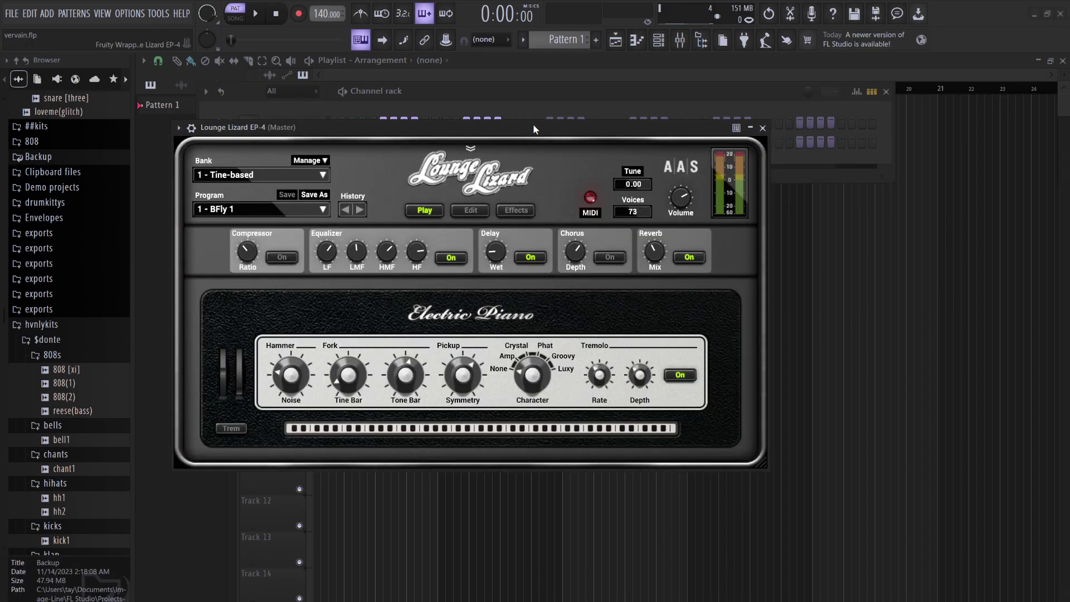
Switch the Lounge Lizard bank to 6 - Pianorgans, audition a note, and bring up its program list.
click(234, 177)
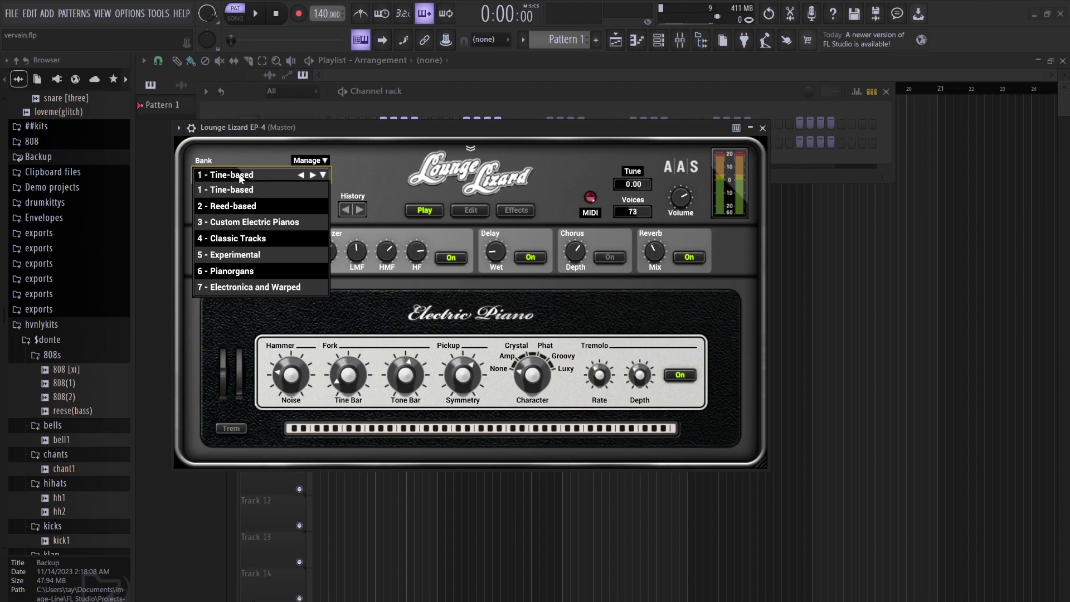
click(268, 223)
click(237, 177)
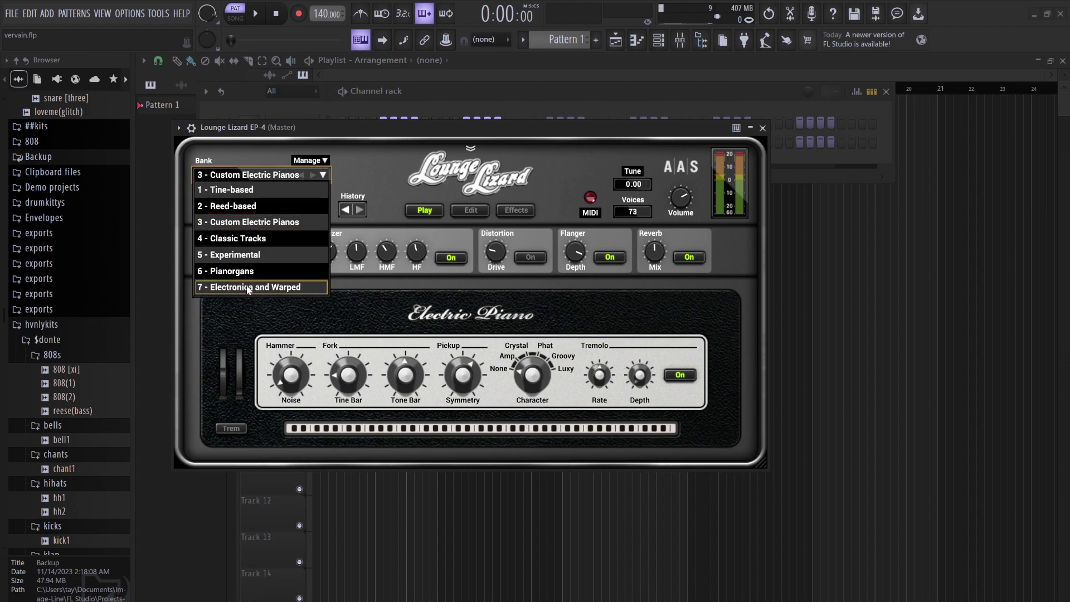
click(237, 272)
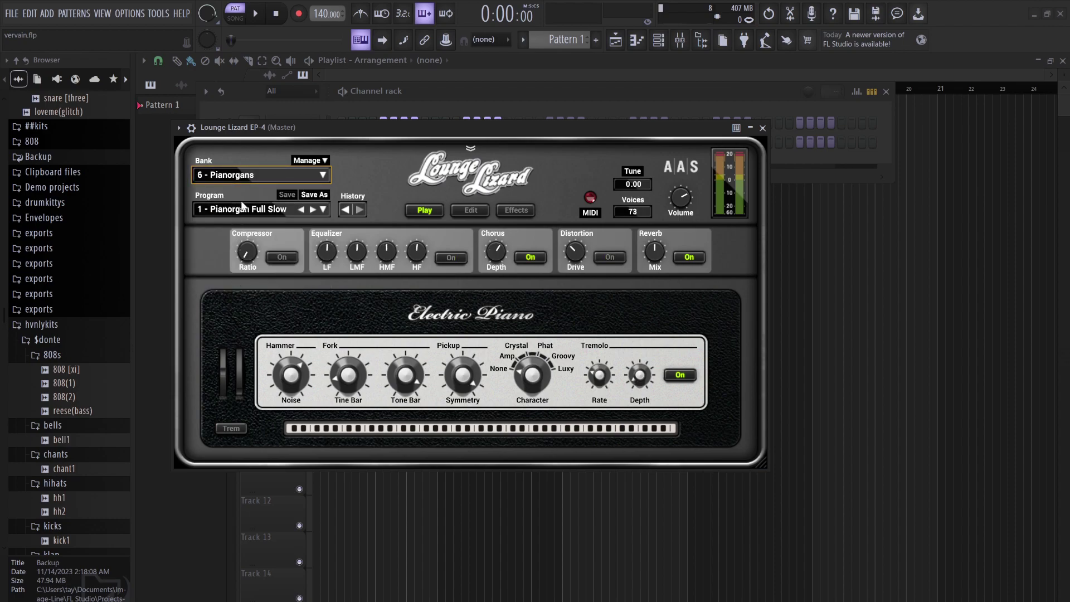
key(d)
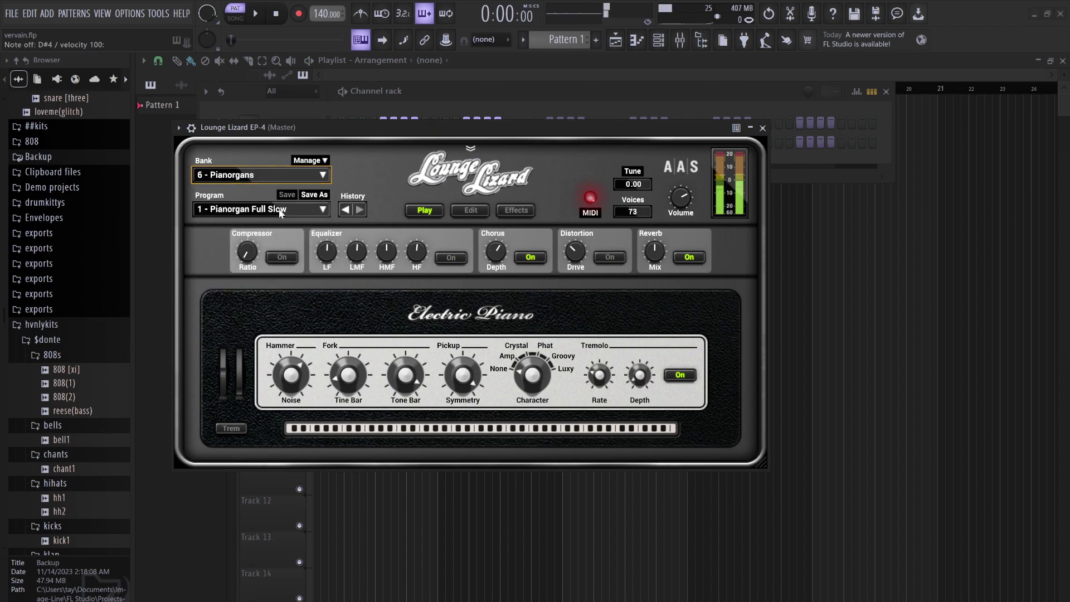
click(282, 212)
In the Lounge Lizard piano roll, place a short chord at bar 1 made of F#5, A5, B5 and D6.
click(441, 93)
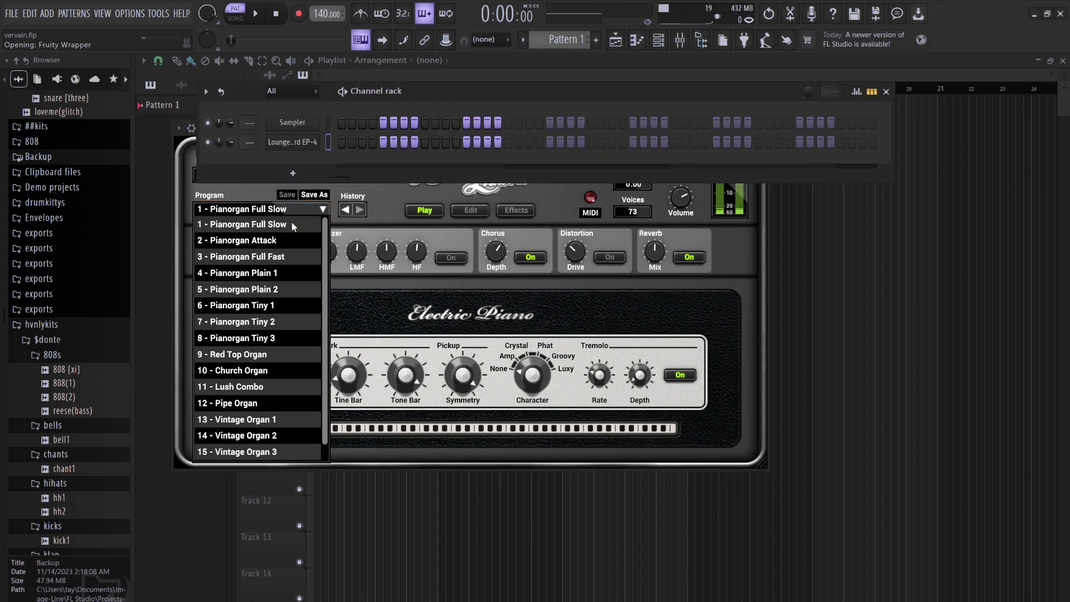
key(F7)
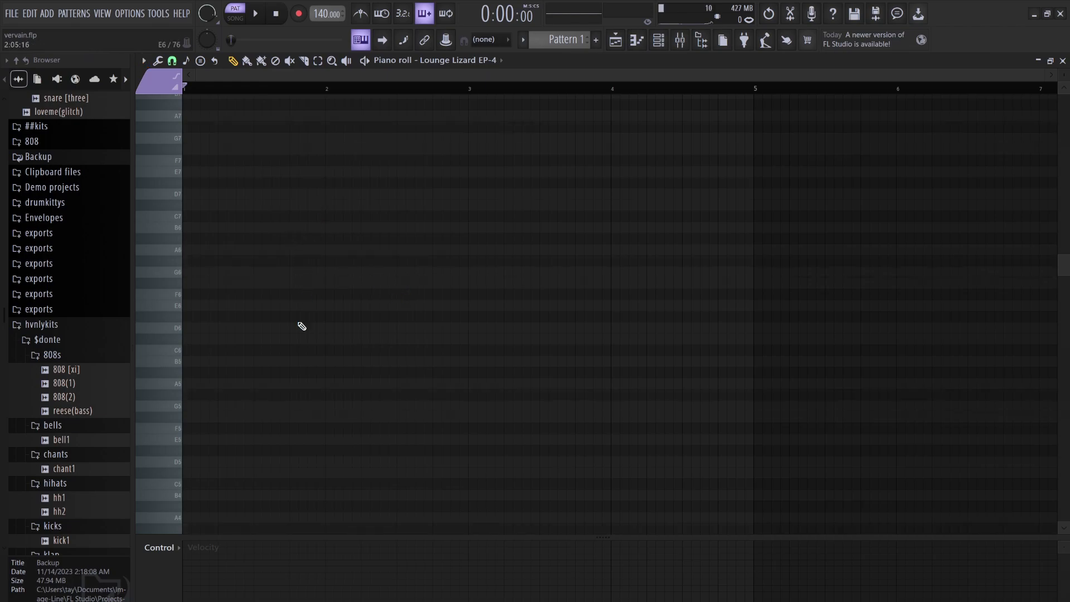
drag(220, 362, 167, 362)
click(185, 316)
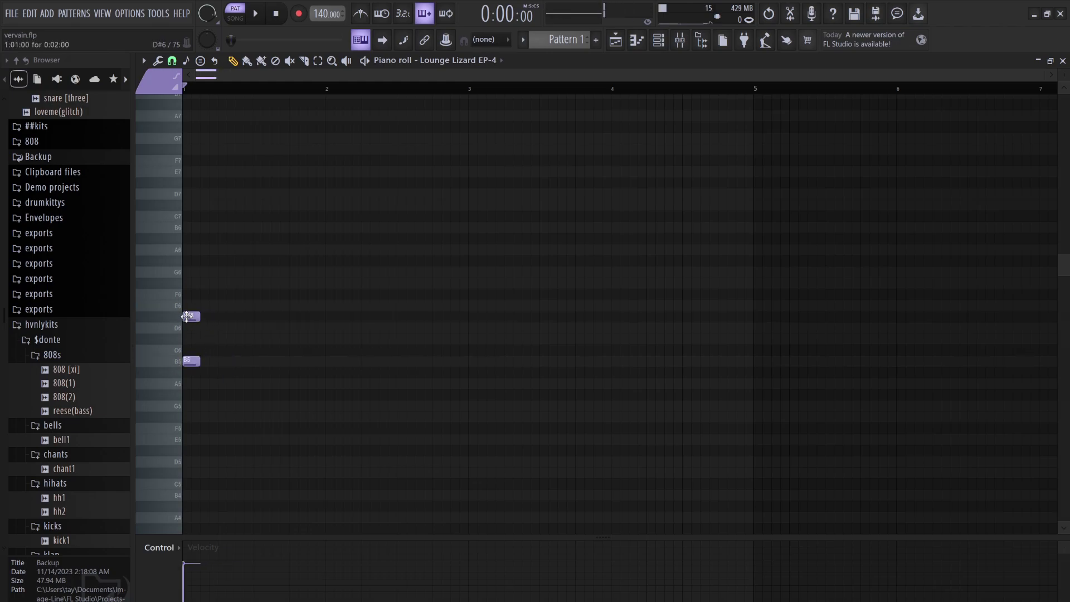
drag(186, 317, 187, 336)
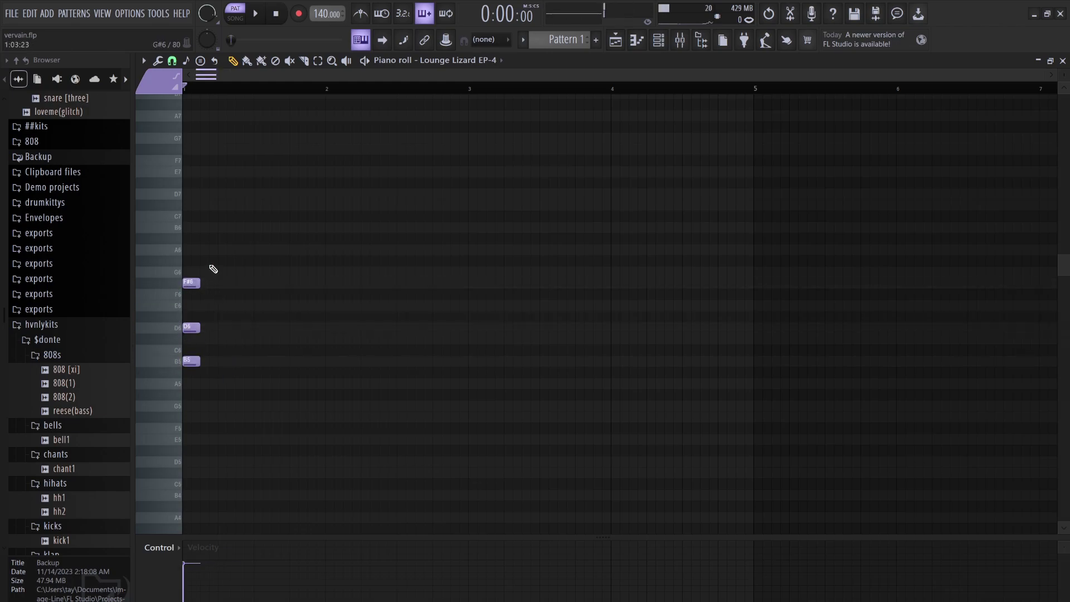
click(203, 250)
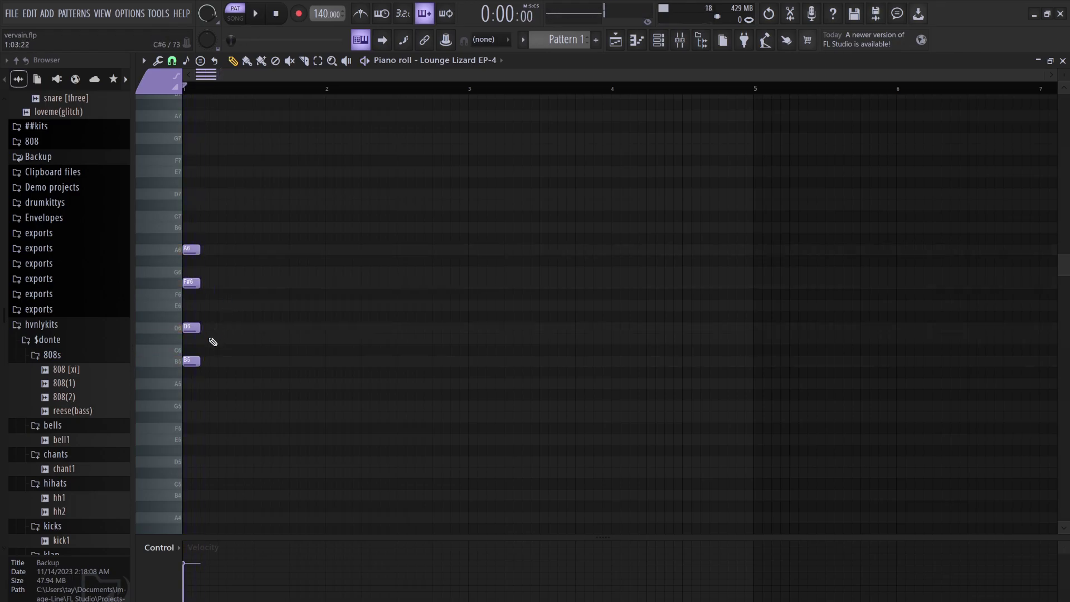
key(ctrl+Down)
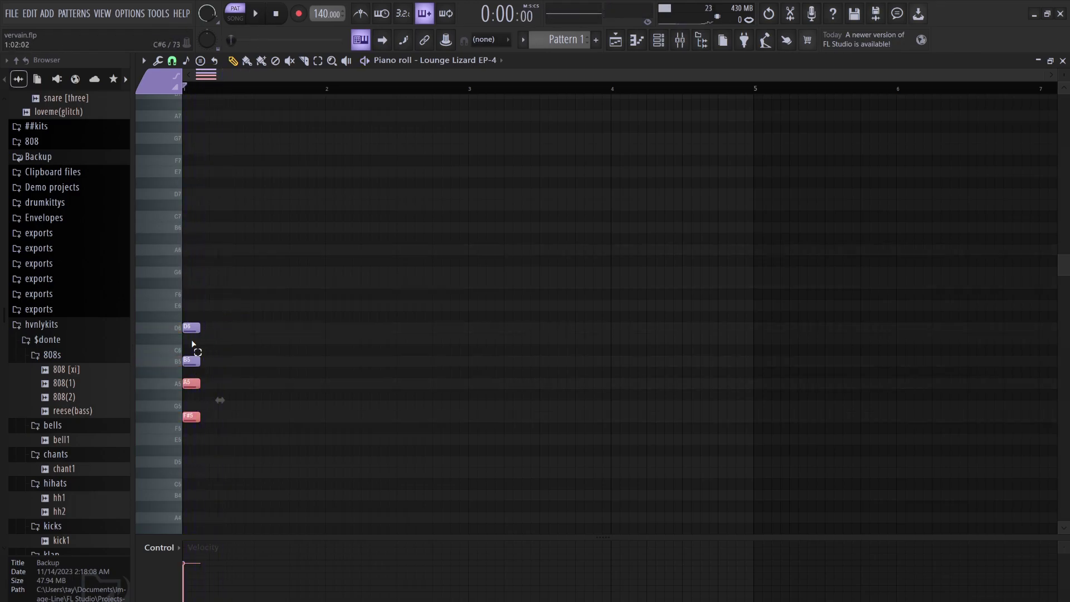
Lower the chord's D6 to C#6 and stretch all four notes to two bars, listening to the result.
key(space)
scroll(201, 318, up, 1)
scroll(223, 308, down, 3)
drag(232, 423, 182, 299)
drag(254, 271, 528, 297)
key(space)
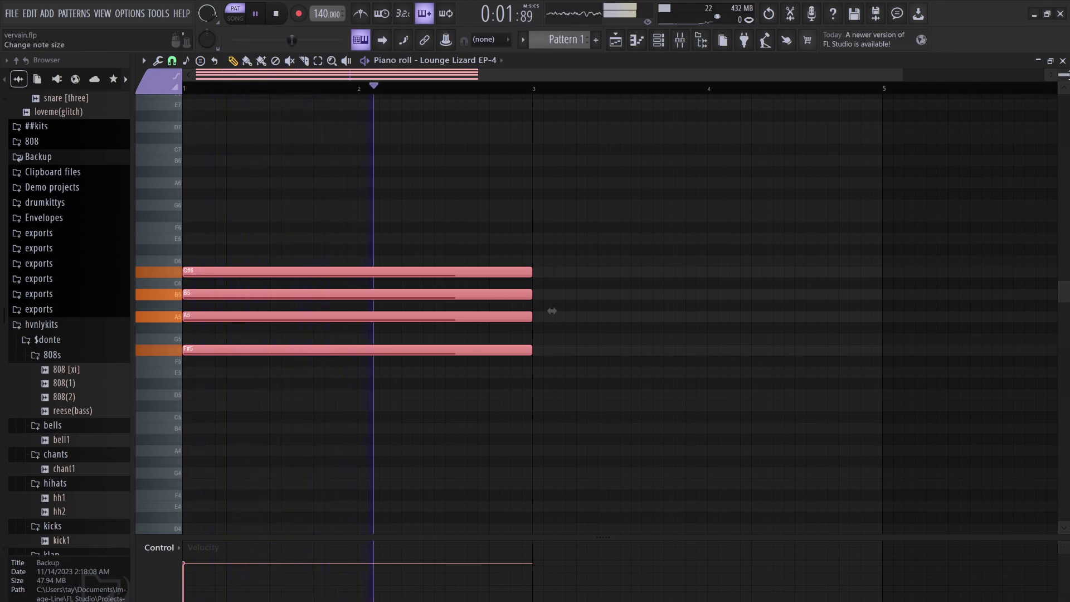
scroll(551, 311, down, 1)
scroll(827, 189, up, 4)
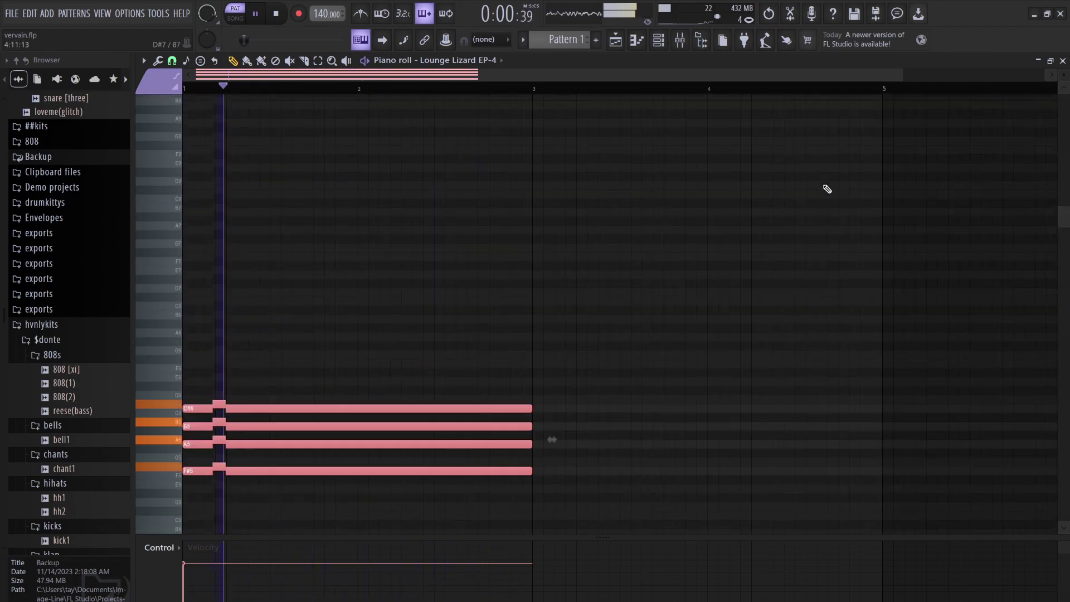
scroll(827, 189, up, 3)
scroll(938, 96, down, 1)
key(space)
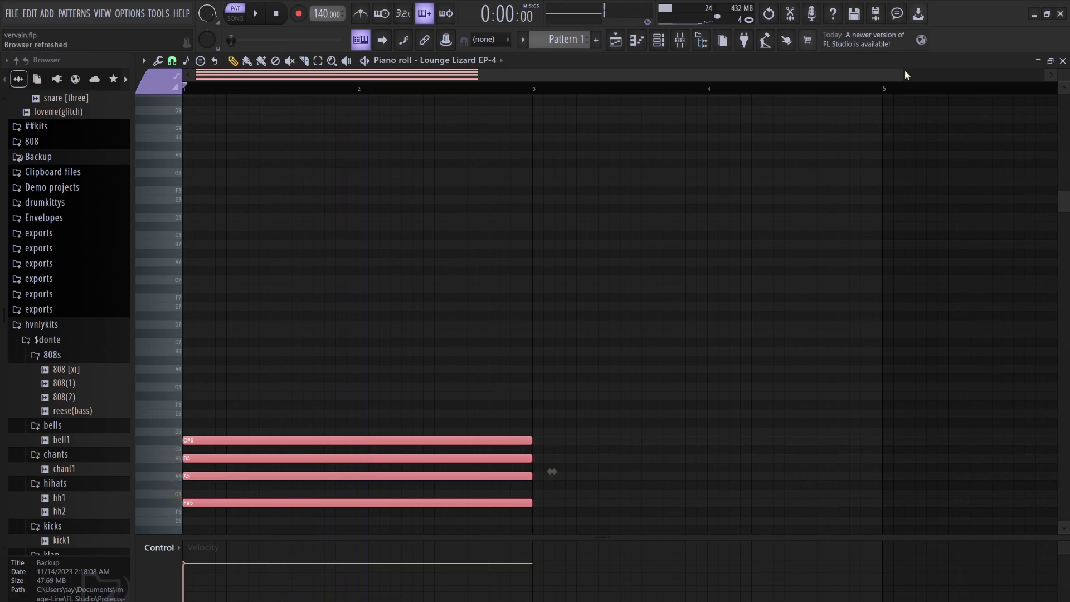
drag(903, 72, 1067, 96)
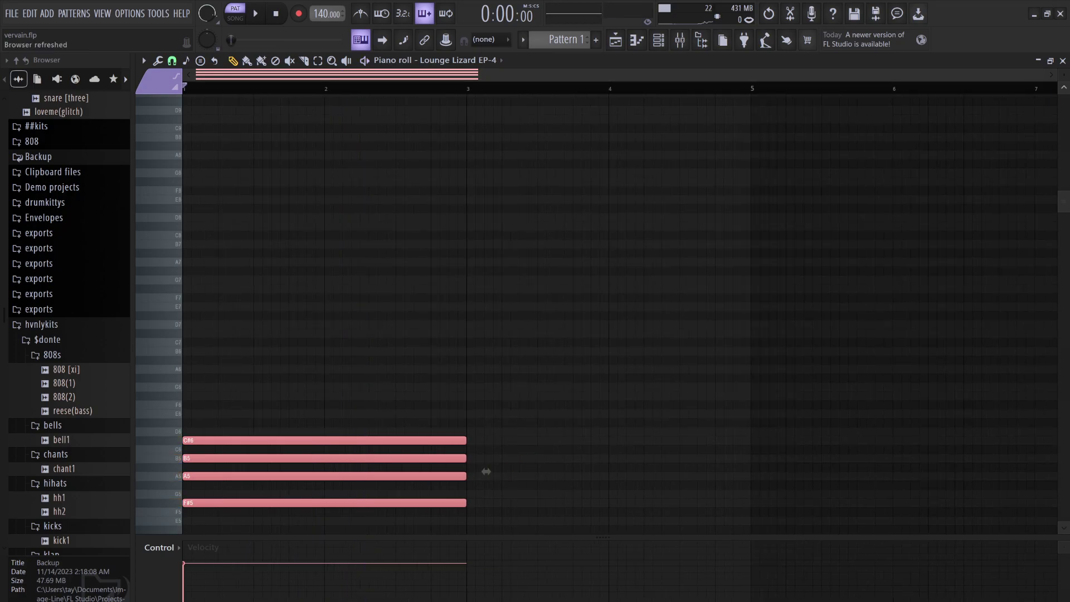
scroll(485, 471, down, 2)
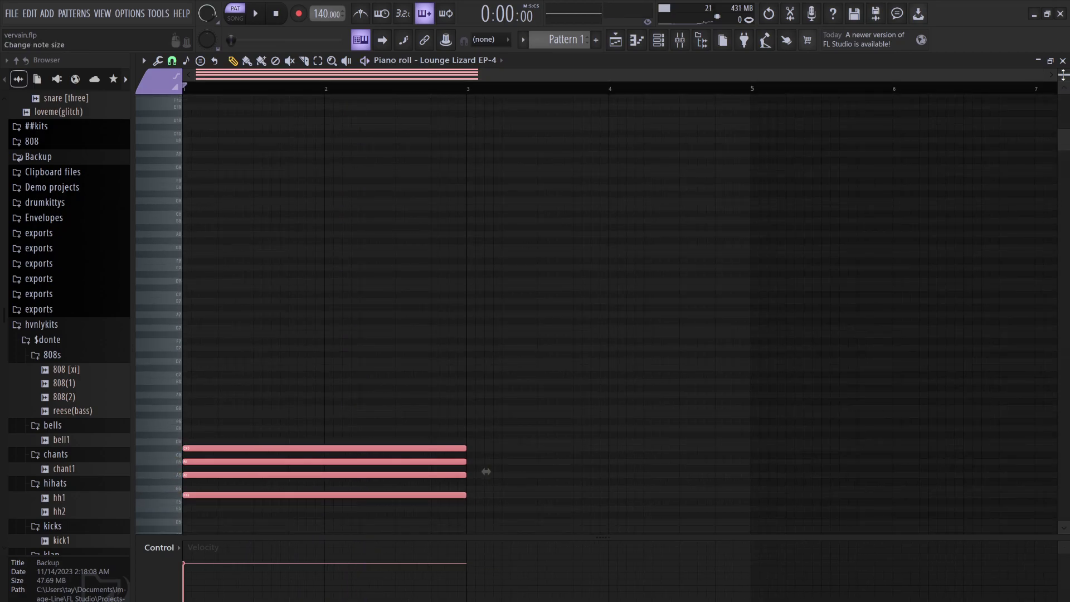
scroll(843, 226, down, 3)
scroll(842, 226, up, 3)
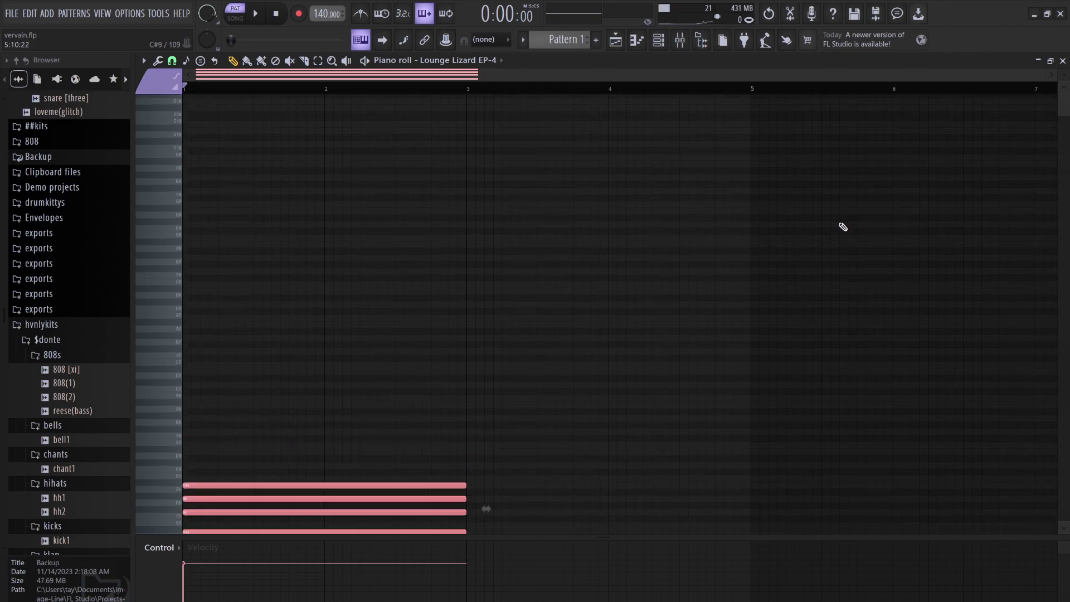
scroll(842, 226, down, 3)
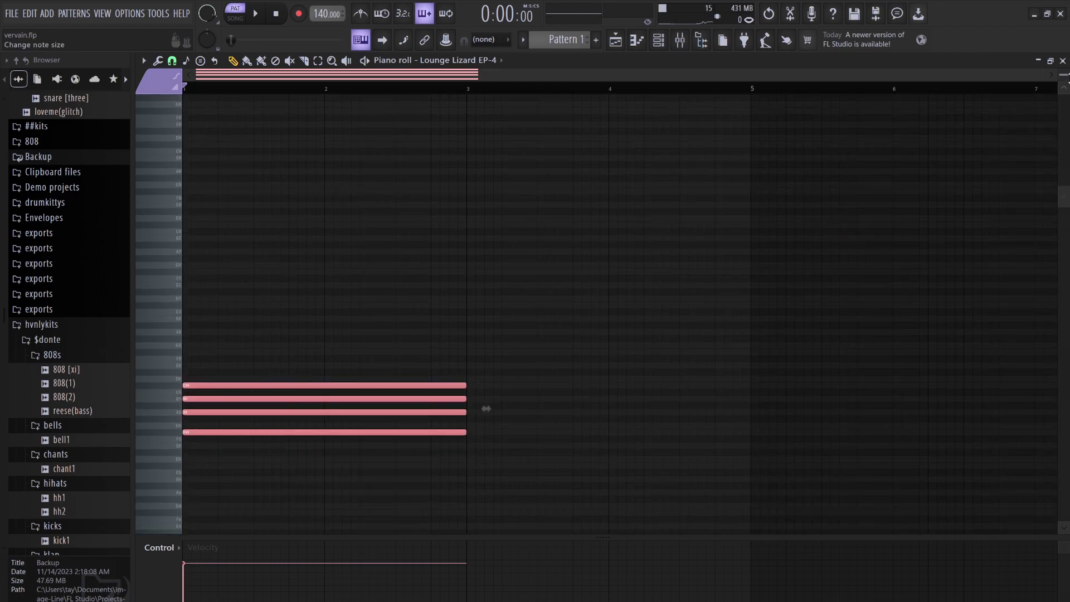
drag(1063, 74, 1065, 72)
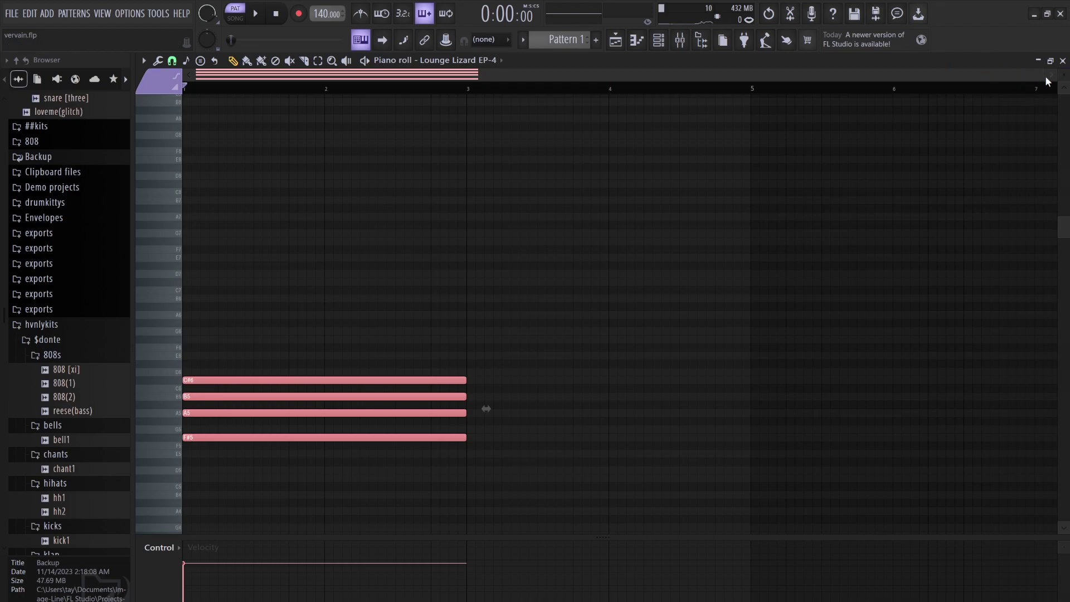
drag(1043, 77, 1067, 123)
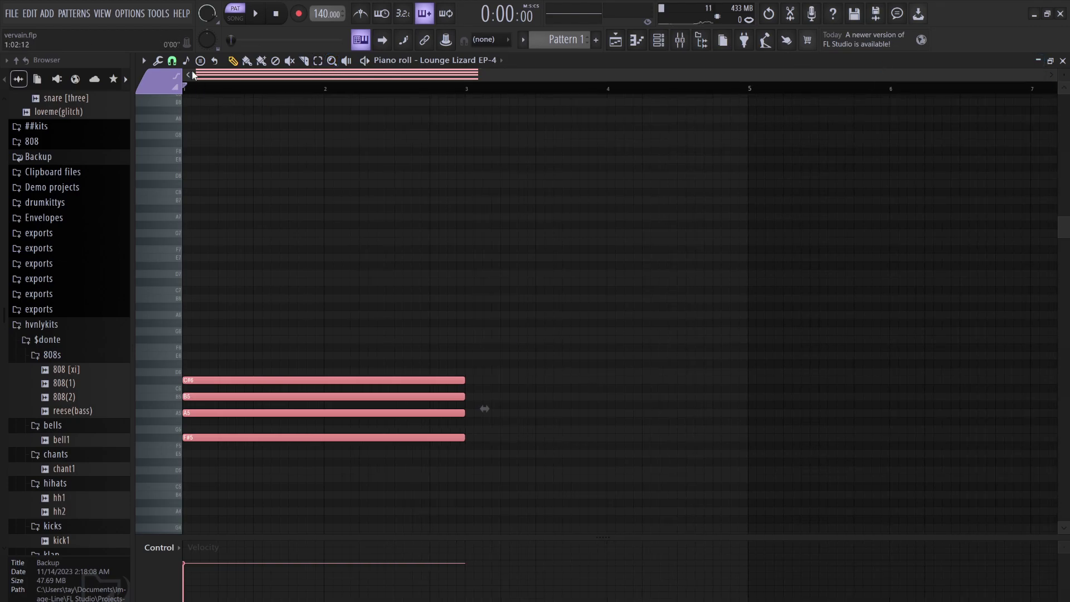
drag(176, 75, 207, 75)
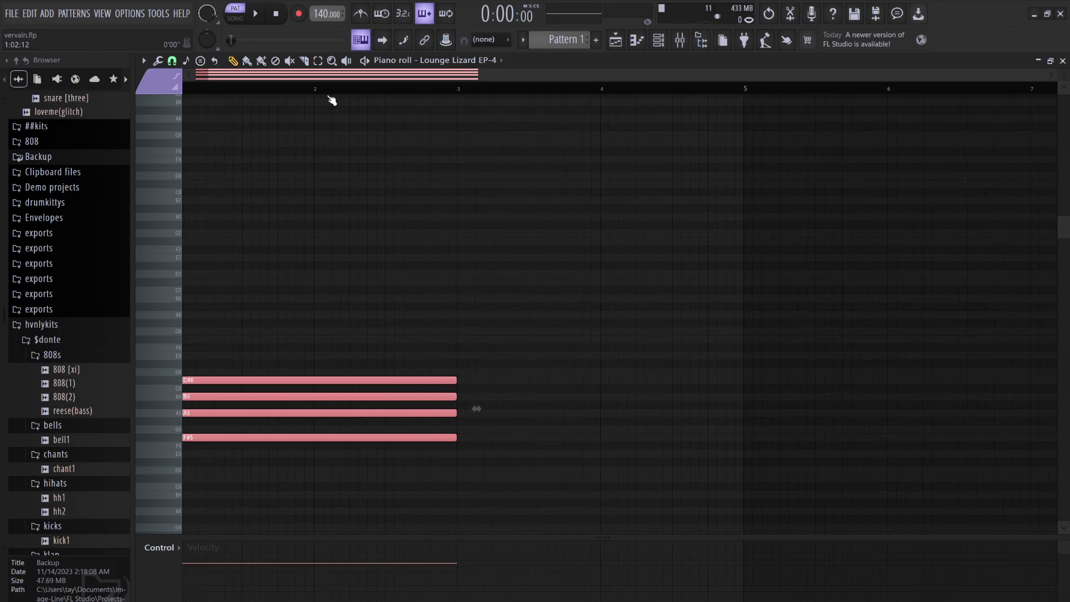
scroll(368, 119, down, 2)
ctrl+click(368, 119)
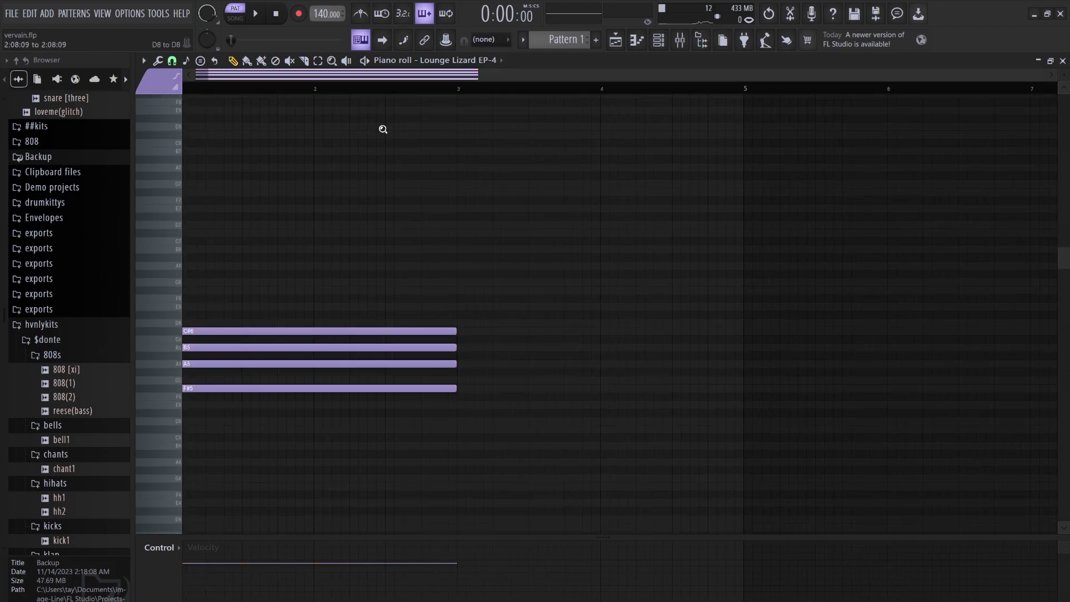
ctrl+right_click(382, 129)
ctrl+right_click(400, 169)
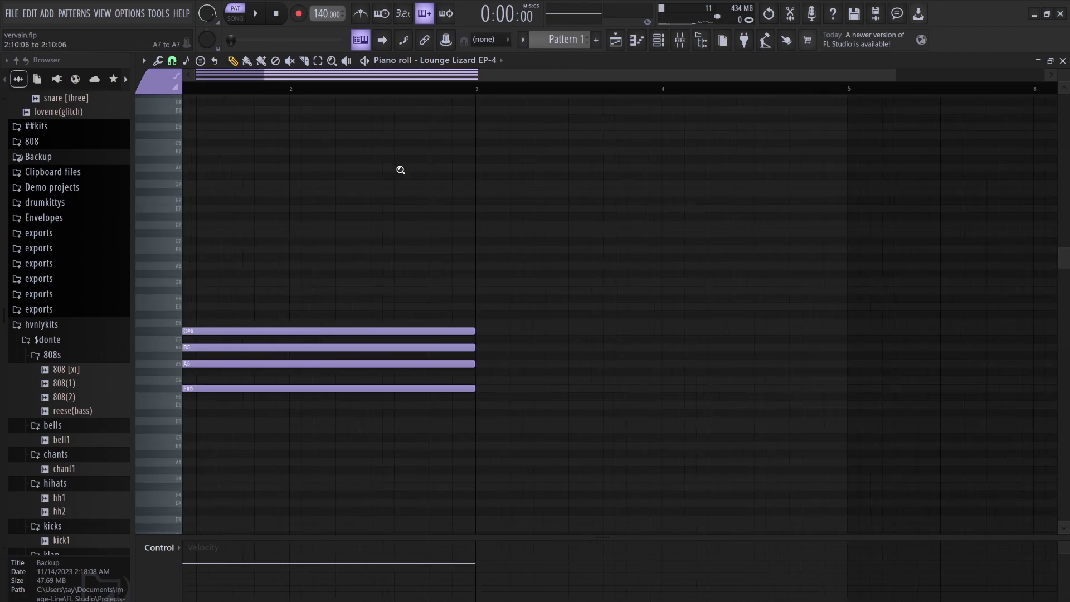
ctrl+right_click(400, 169)
ctrl+right_click(400, 170)
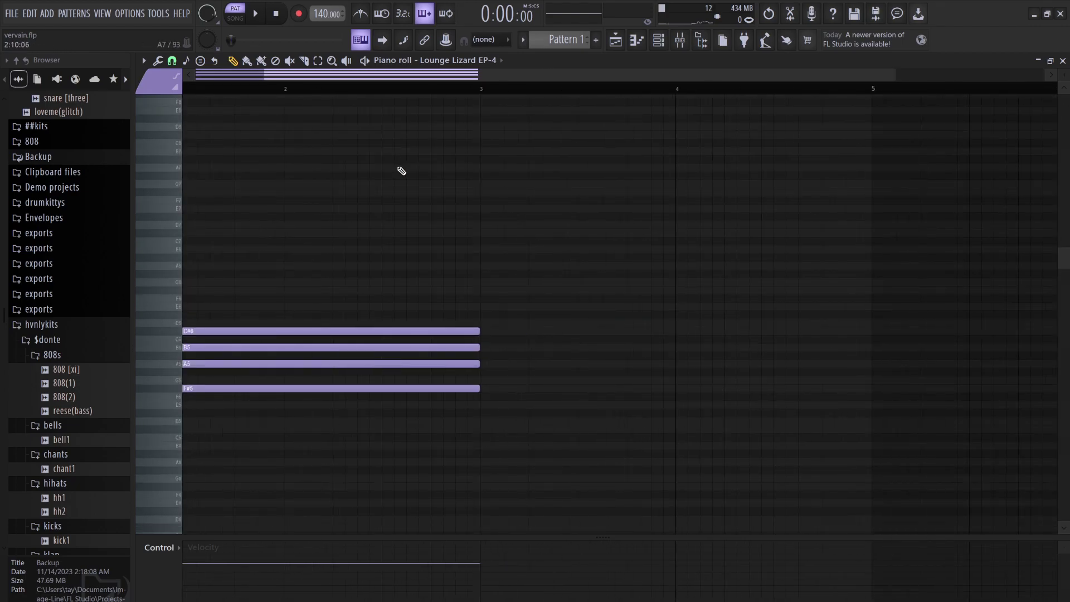
click(400, 170)
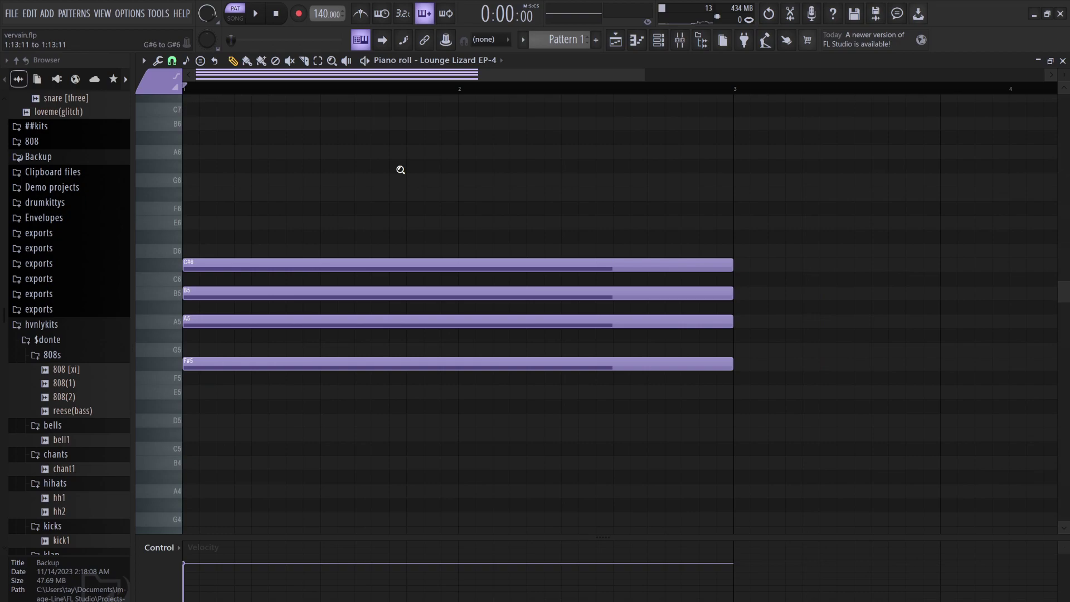
click(401, 170)
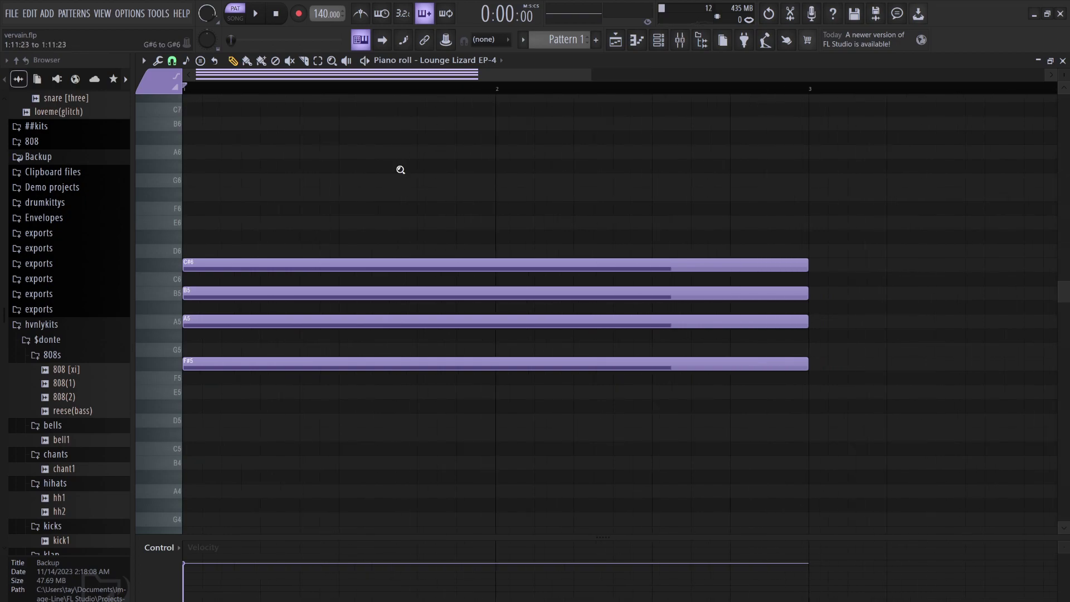
scroll(400, 169, up, 1)
scroll(400, 169, down, 1)
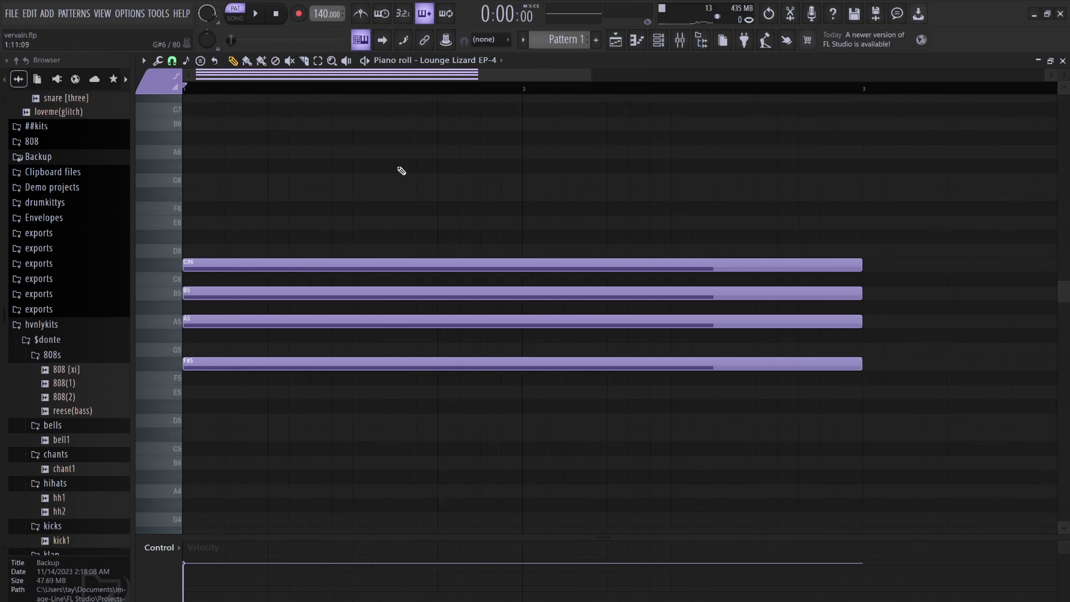
click(401, 170)
right_click(401, 171)
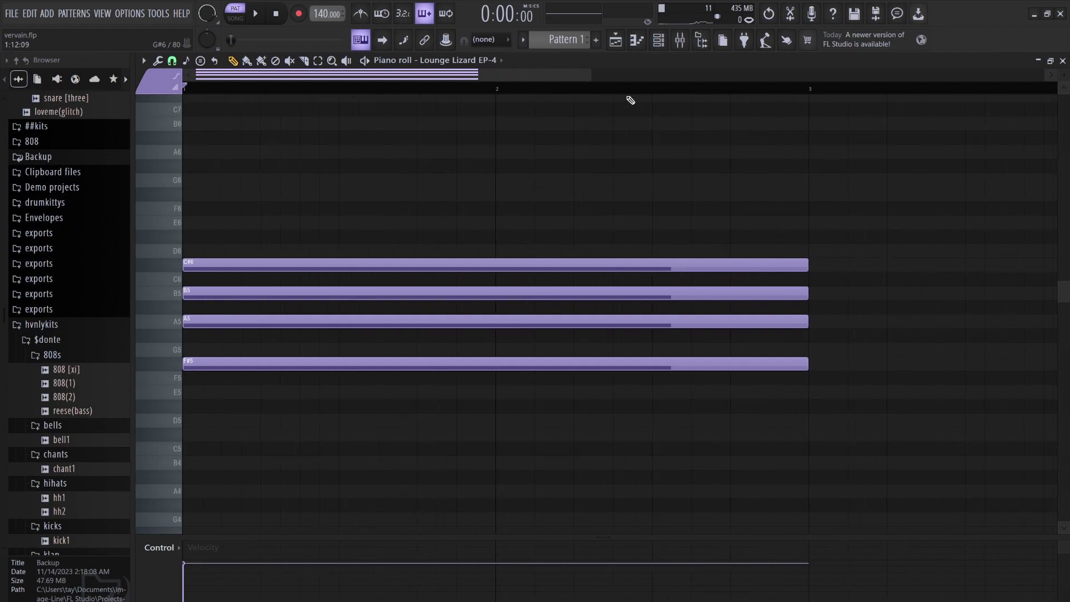
Duplicate the chord to bar 3 and revoice the copy, dropping C#6 an octave to C#5 and A5 to G5.
drag(591, 75, 1053, 75)
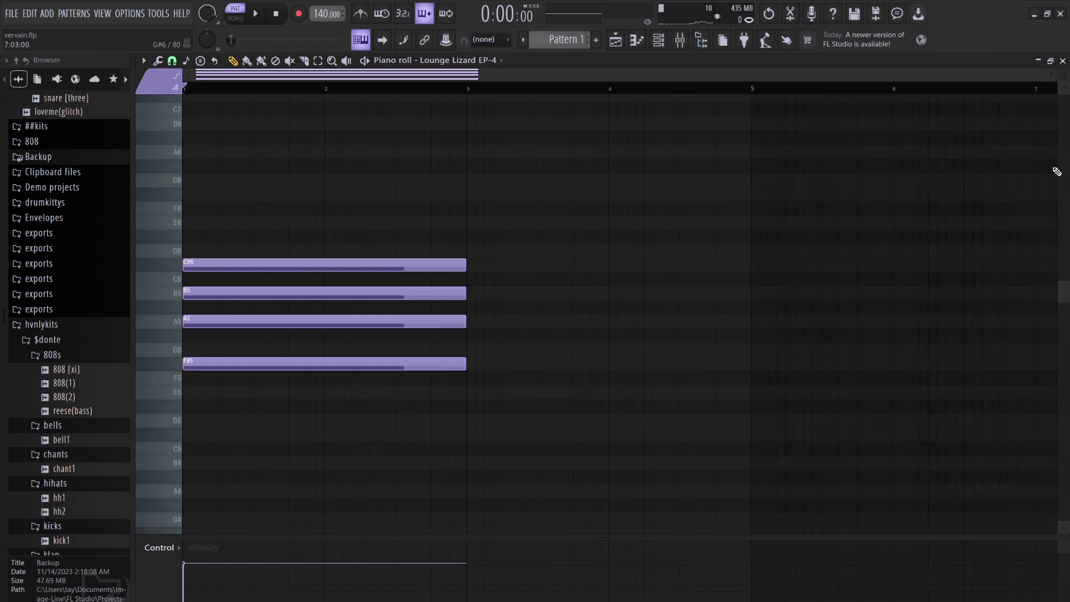
key(space)
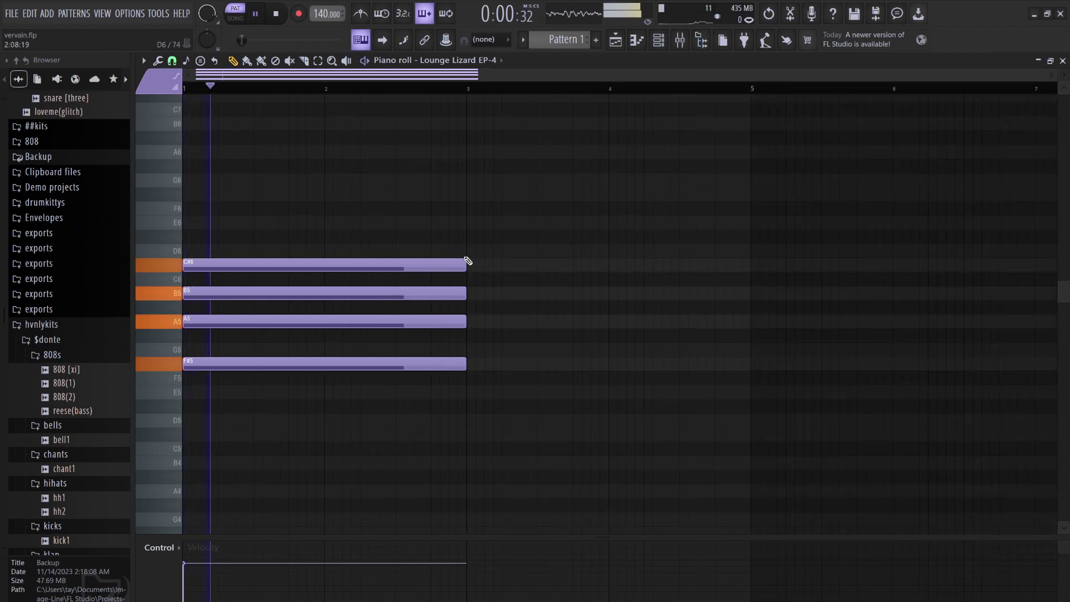
key(ctrl+b)
click(524, 266)
key(ctrl+Down)
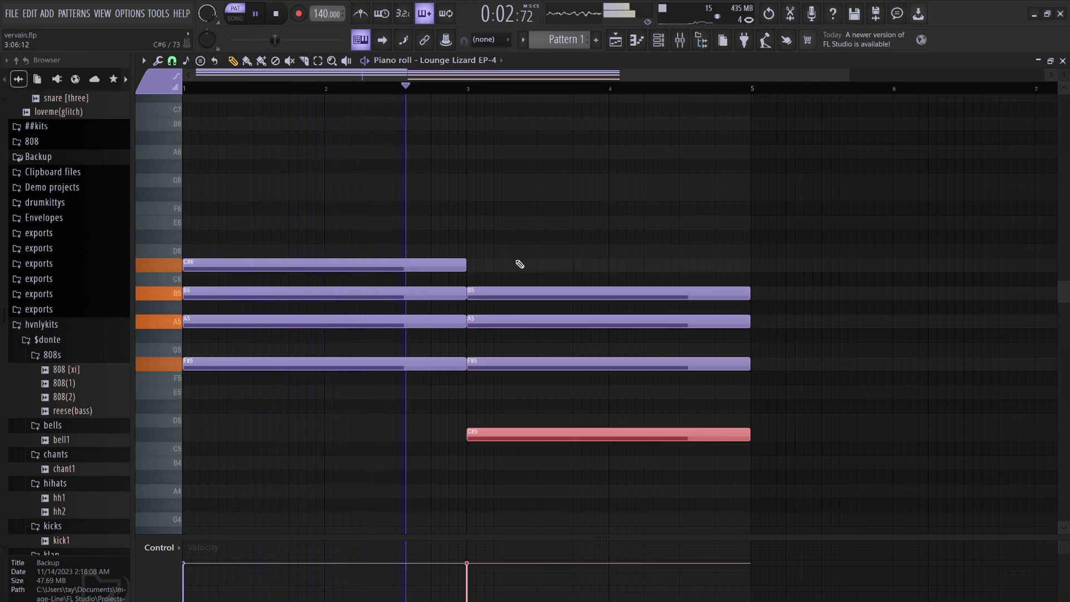
click(513, 316)
key(shift+Down)
key(shift+Down)
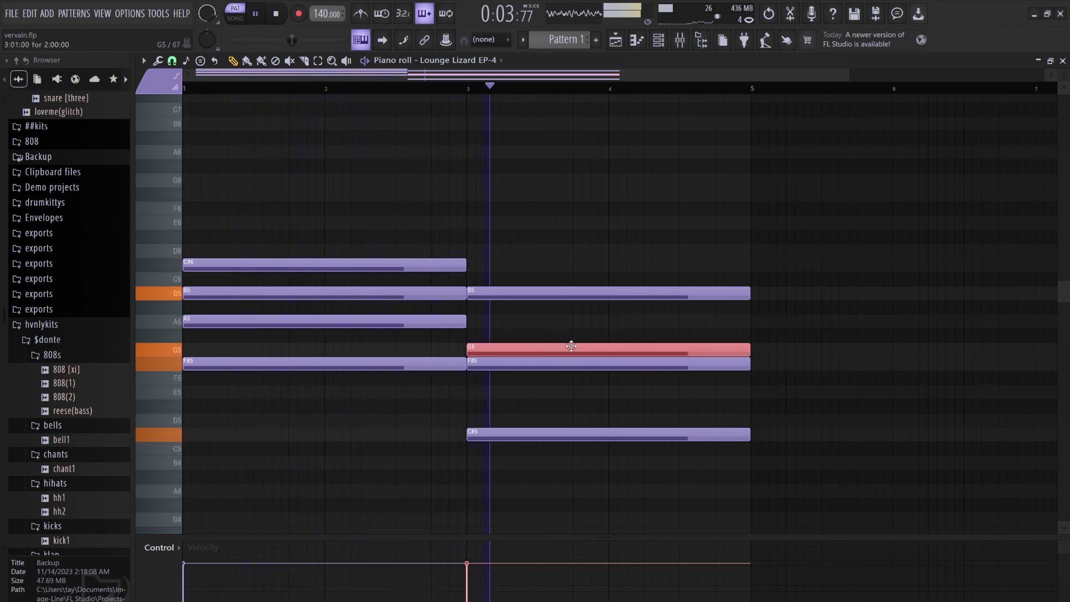
Duplicate the whole two-chord progression so the copy fills bars 5 to 8.
key(ctrl+d)
key(ctrl+b)
key(space)
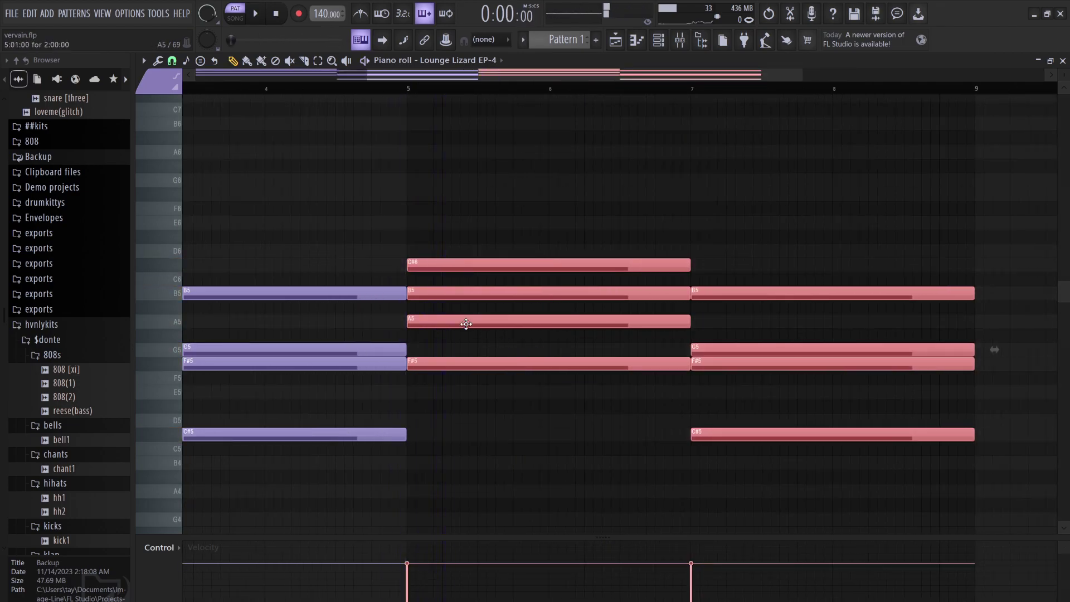
Raise the B5 note in the bar 5 chord three semitones to D6 and play the pattern.
click(429, 294)
key(shift+Up)
key(shift+Up)
key(shift+Up)
key(space)
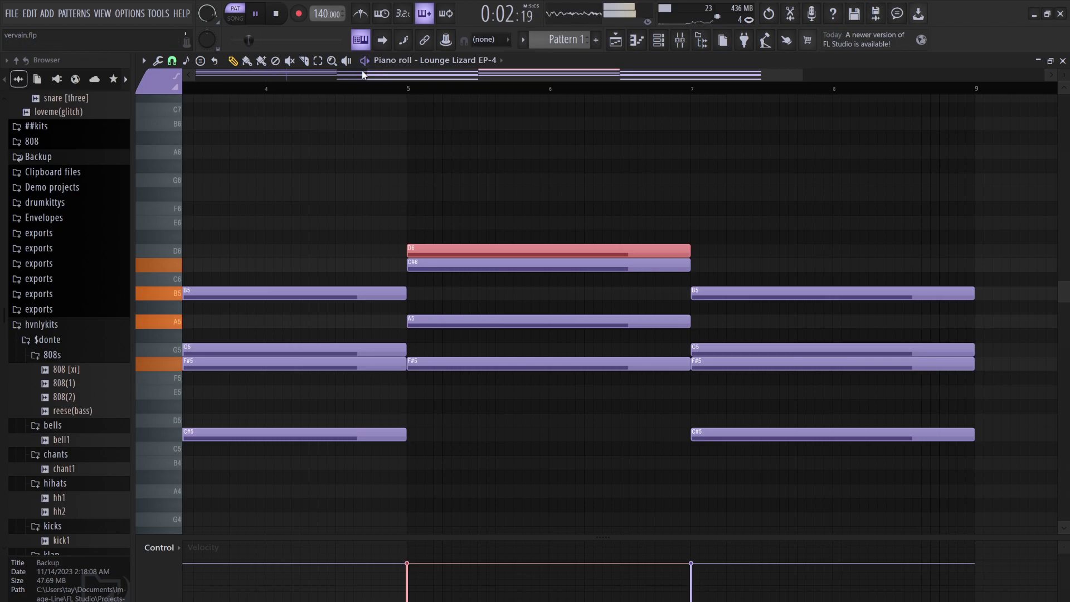
Raise the F#5 note in the bar 7 chord an octave to F#6.
drag(367, 73, 110, 68)
key(ctrl+d)
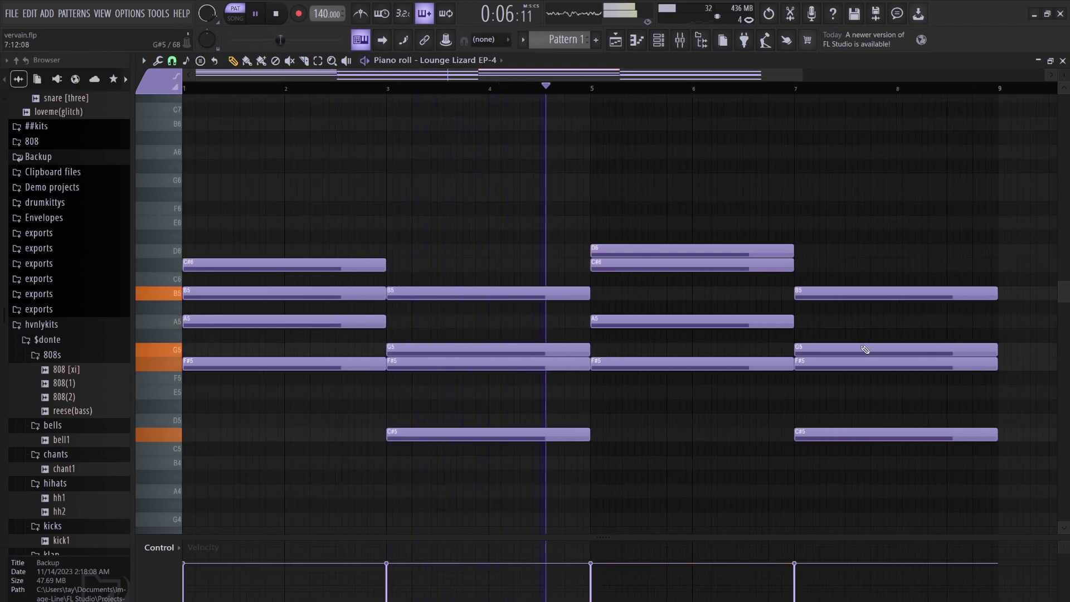
click(832, 364)
key(ctrl+Up)
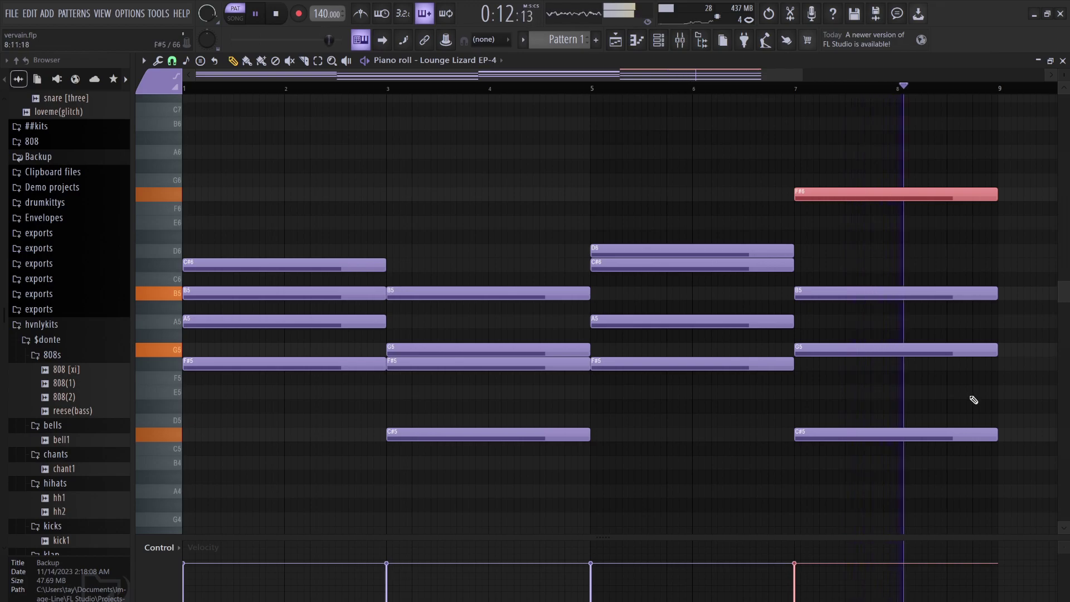
Play from early in bar 6, lower the B5 note in the bar 7 chord two semitones to A5, and replay.
key(space)
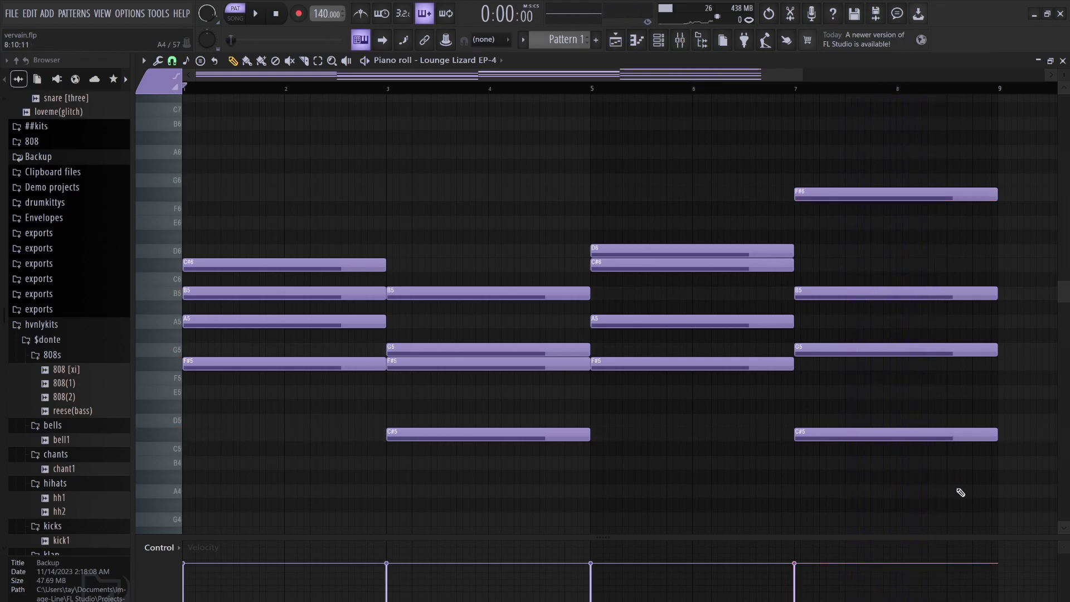
click(716, 90)
key(space)
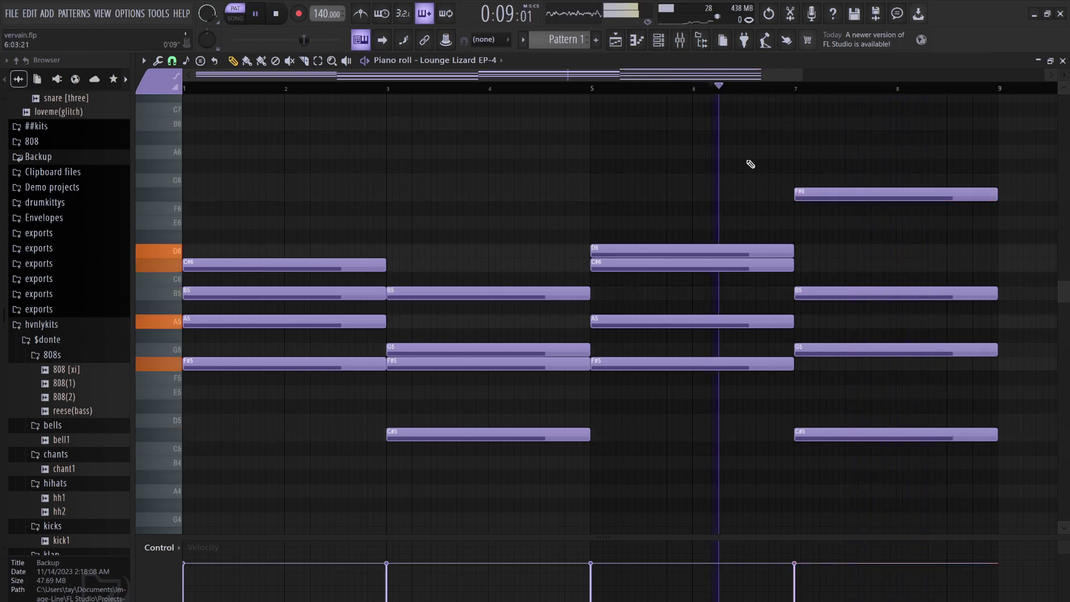
click(839, 292)
key(space)
key(shift+Down)
key(shift+Down)
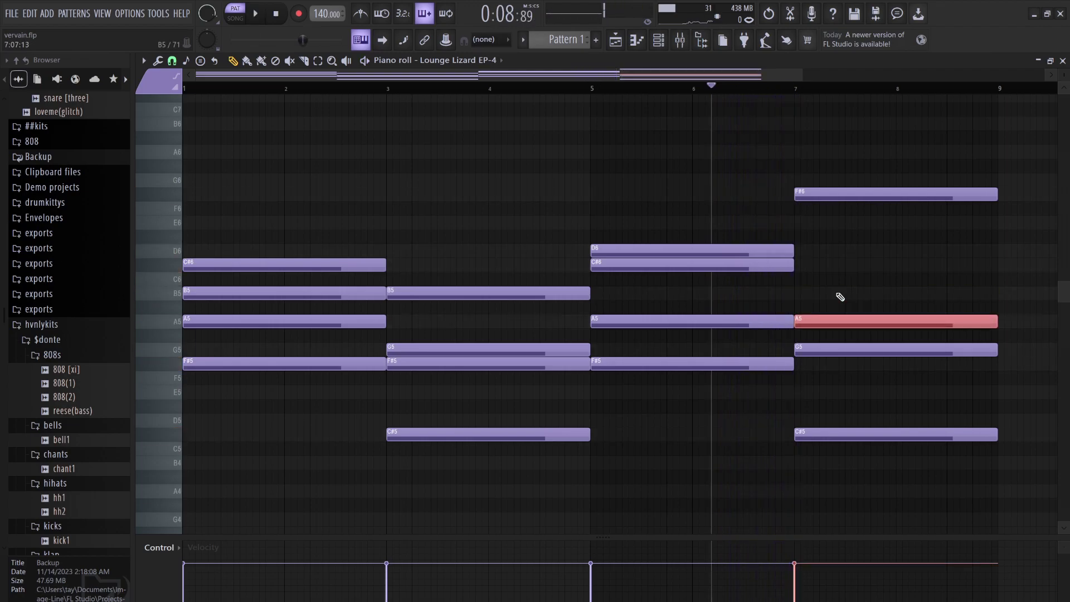
key(space)
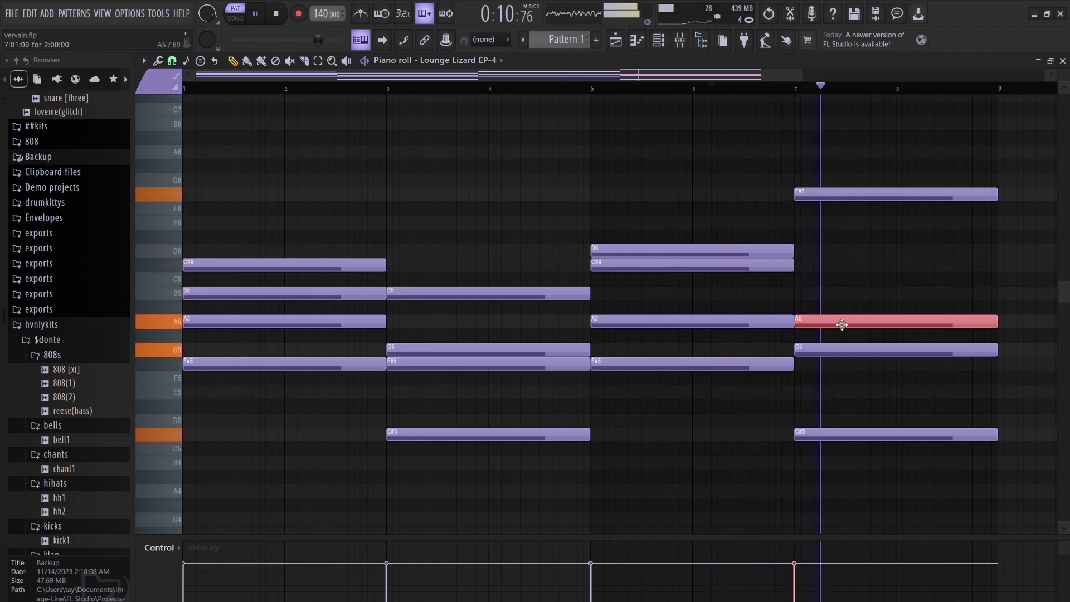
key(space)
key(space)
Raise the C#5 note in the bar 7 chord to D5 and its G5 note four semitones to B5, and play.
click(833, 433)
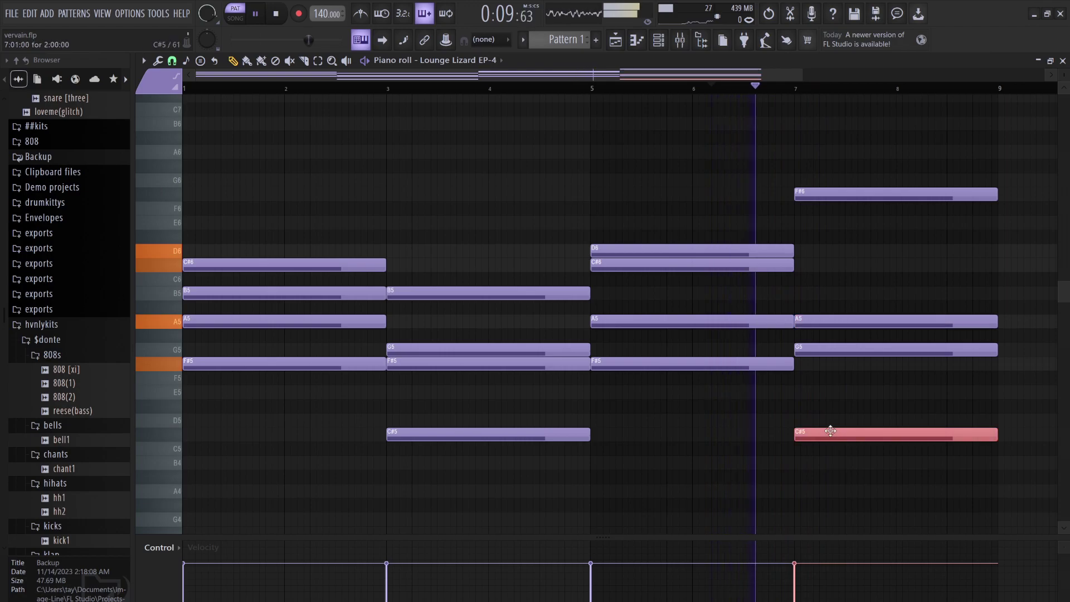
key(shift+Up)
click(826, 350)
key(shift+Down)
key(space)
key(shift+Up)
key(shift+Up)
key(shift+Up)
key(shift+Up)
key(shift+Up)
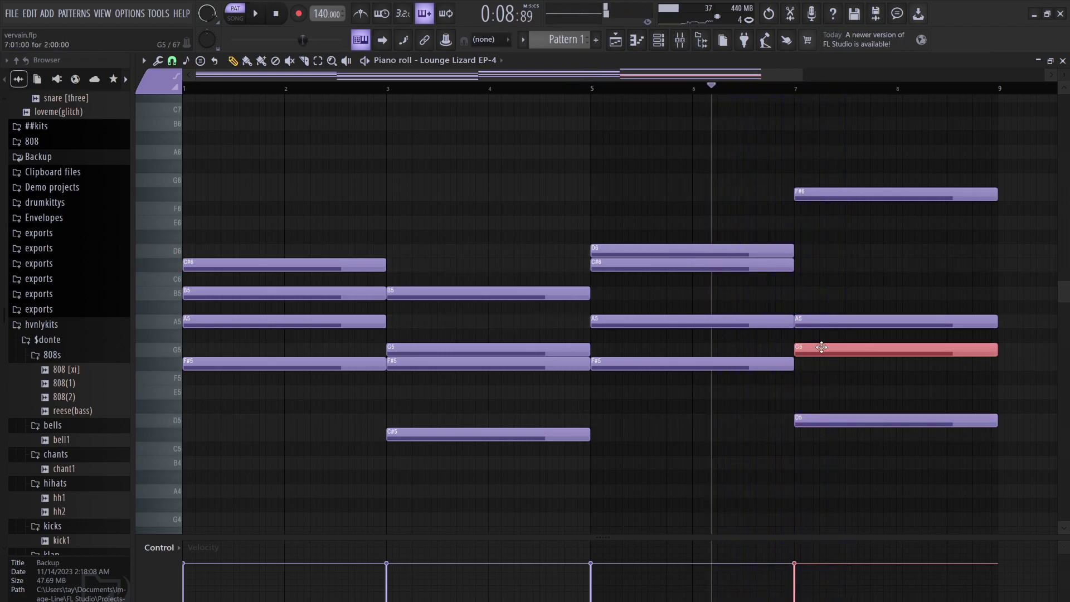
key(space)
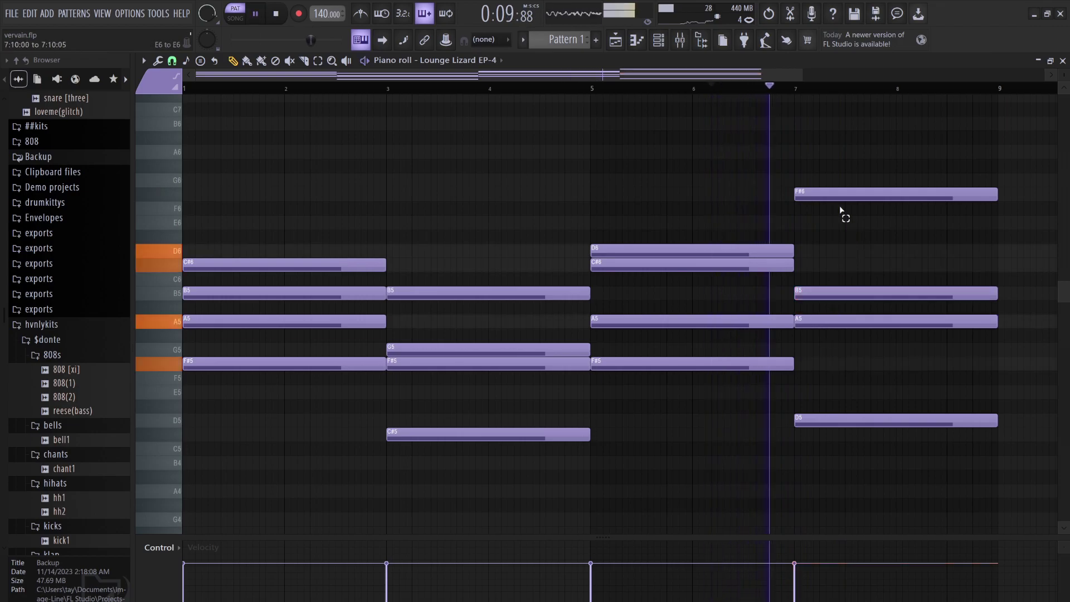
Lower the F#6 note in the bar 7 chord an octave to F#5 and play from the middle of bar 4.
click(836, 194)
key(ctrl+Down)
key(space)
key(space)
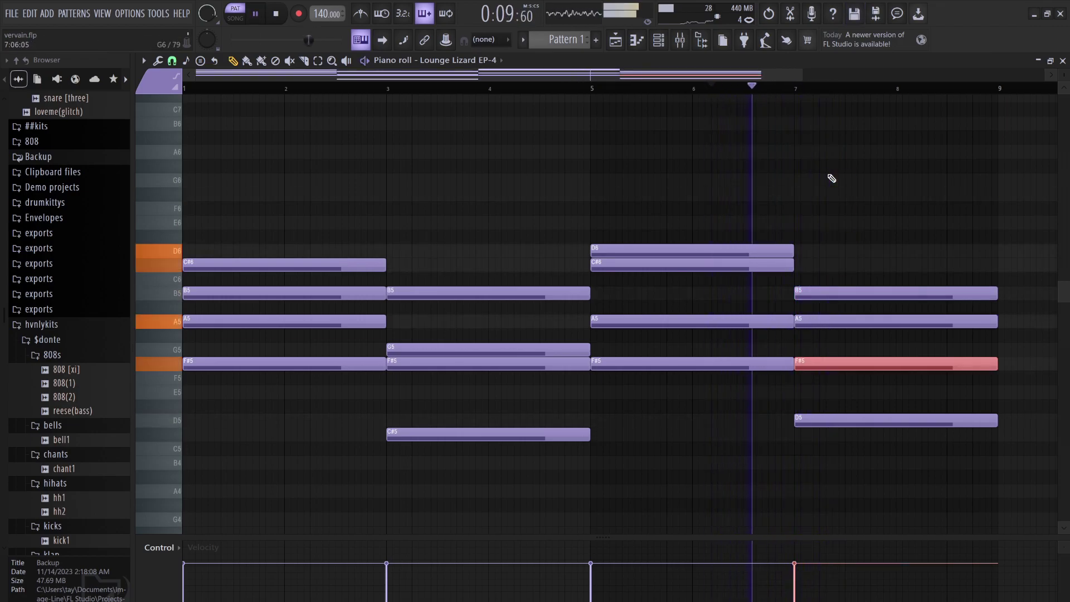
key(space)
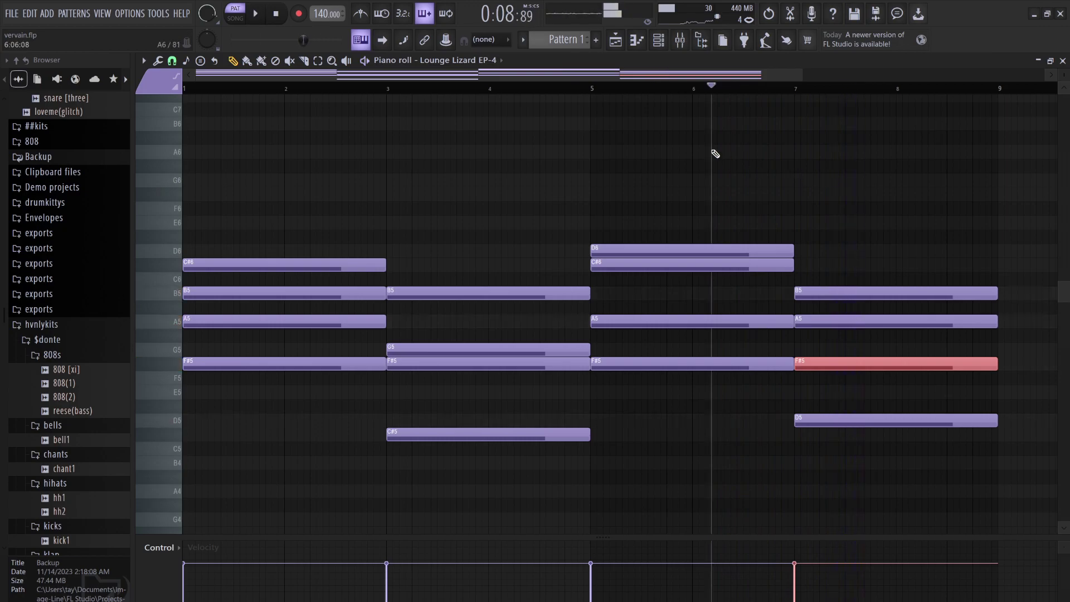
click(540, 88)
key(space)
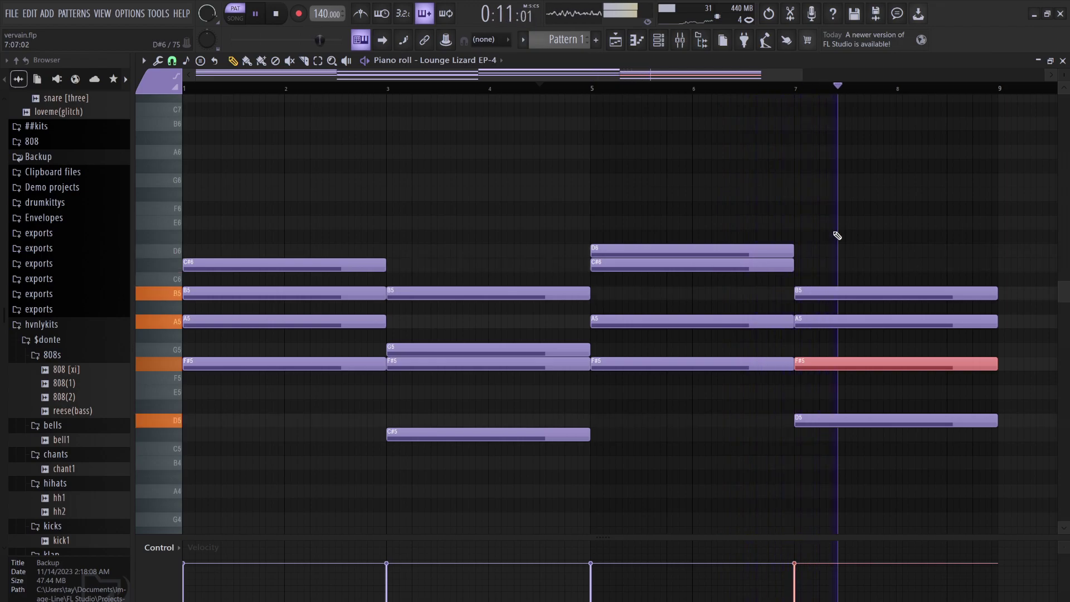
key(space)
key(space)
Lower the bar 7 chord's A5 note to G5 and its B5 note to A5, and listen to the progression.
drag(816, 317, 818, 351)
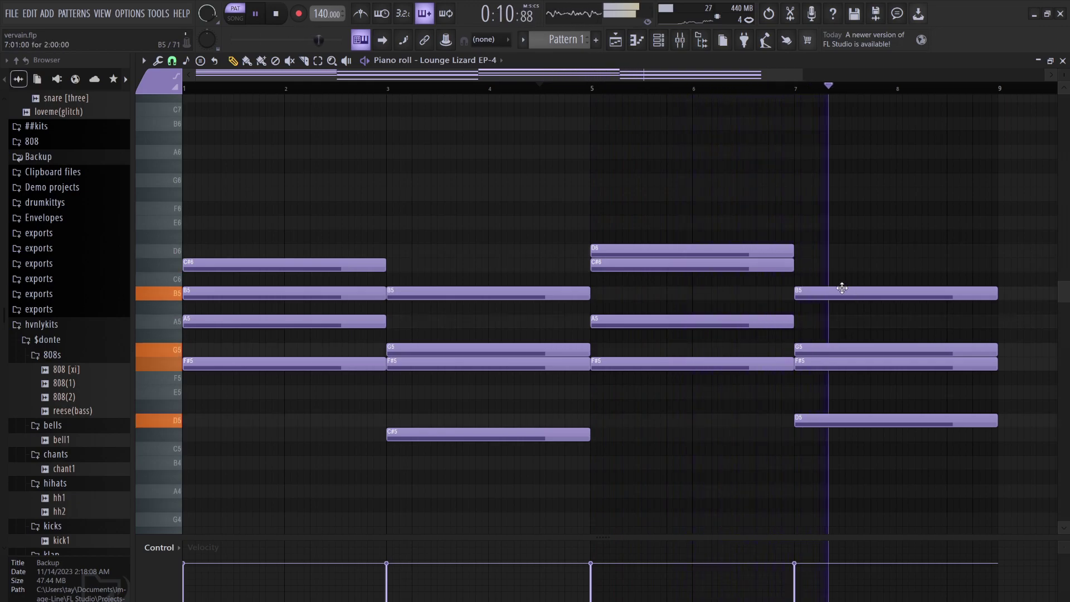
drag(838, 289, 837, 321)
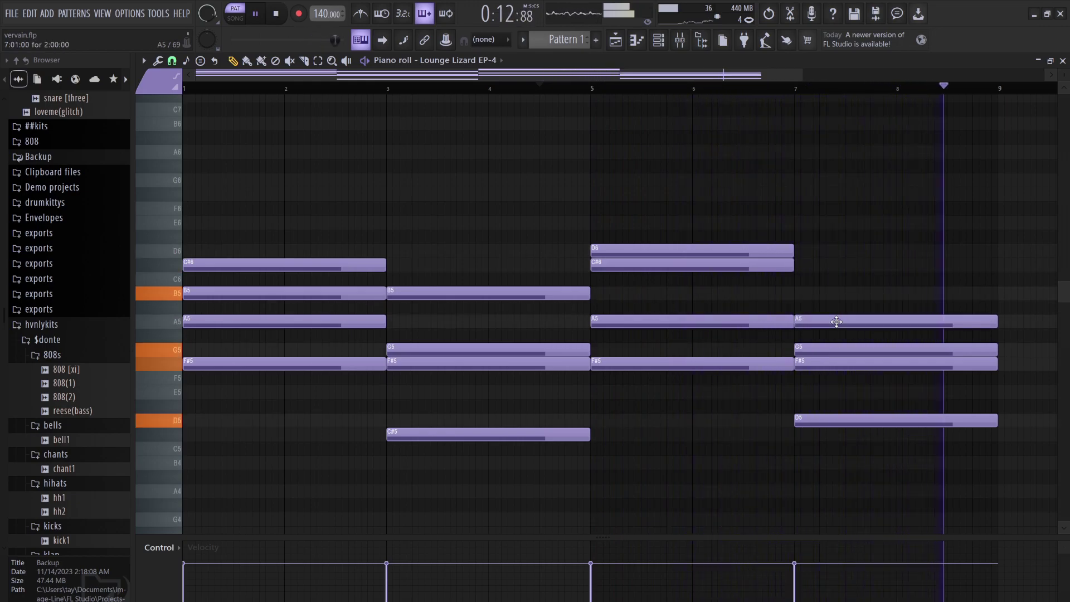
key(space)
key(space)
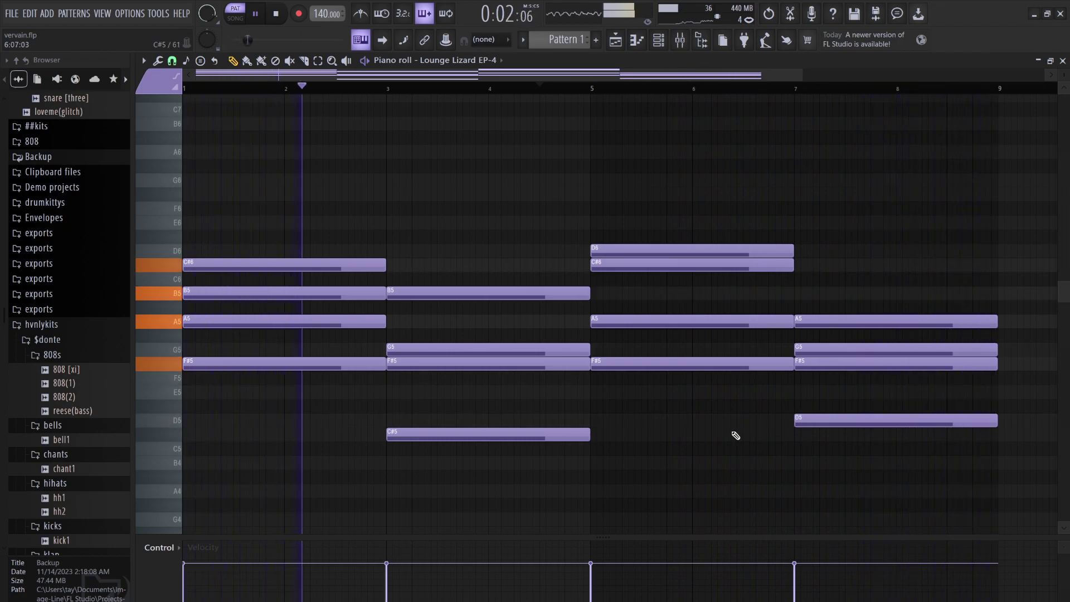
key(space)
Copy each chord's lowest note two octaves down as bass notes F#3, C#3, F#3 and D3, and play the pattern.
click(843, 420)
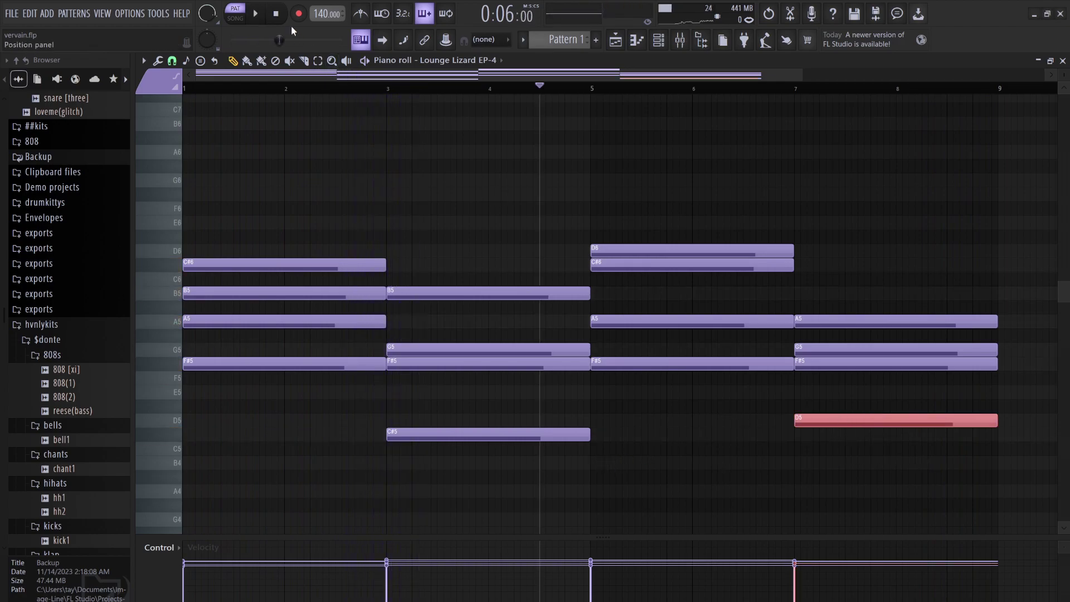
shift+drag(693, 366, 623, 346)
key(ctrl+z)
drag(477, 428, 450, 497)
drag(357, 398, 314, 344)
key(ctrl+Down)
scroll(318, 363, down, 3)
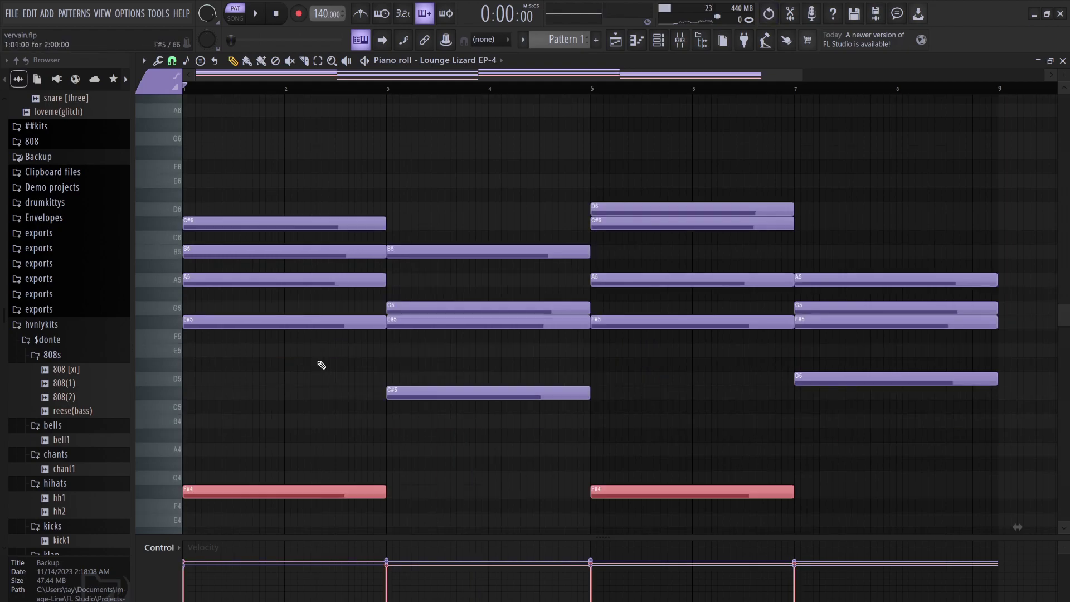
key(space)
key(ctrl+Down)
key(space)
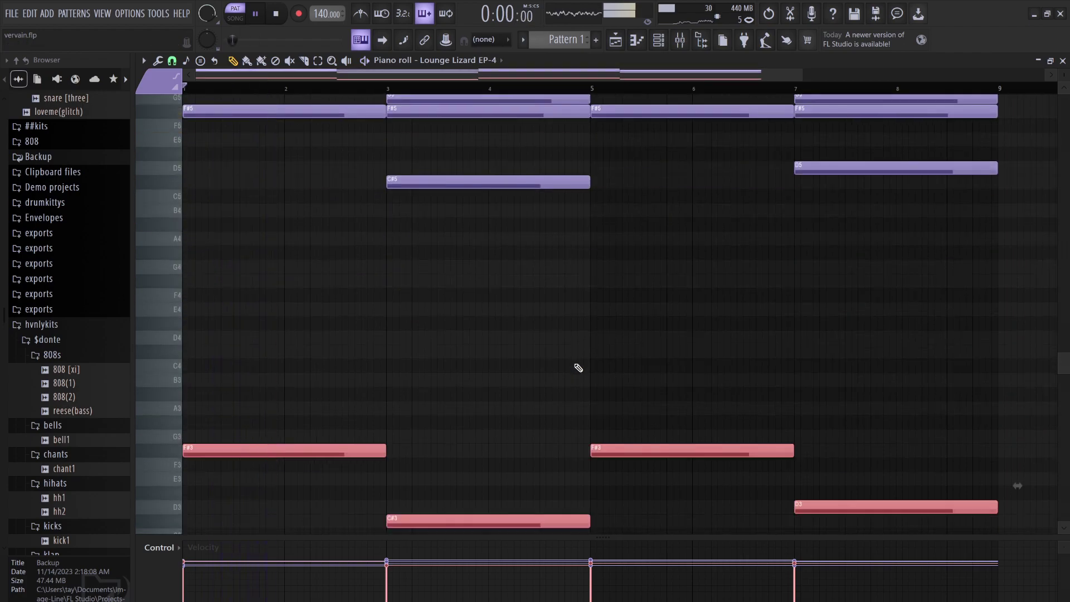
key(space)
Lower the velocity of the four selected bass notes and deselect them.
scroll(609, 322, down, 3)
scroll(609, 322, down, 3)
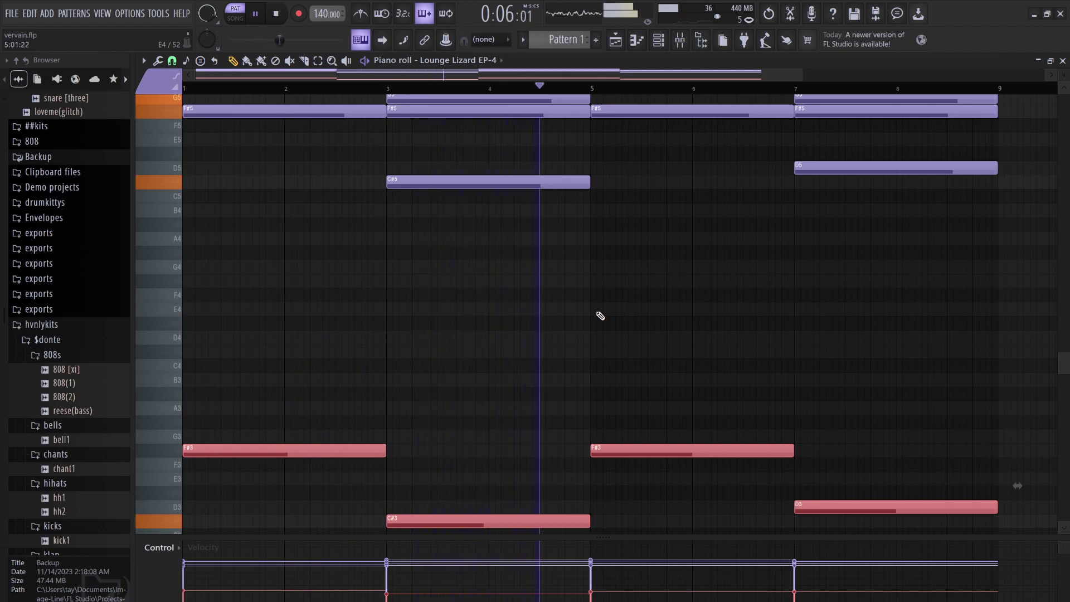
key(ctrl+d)
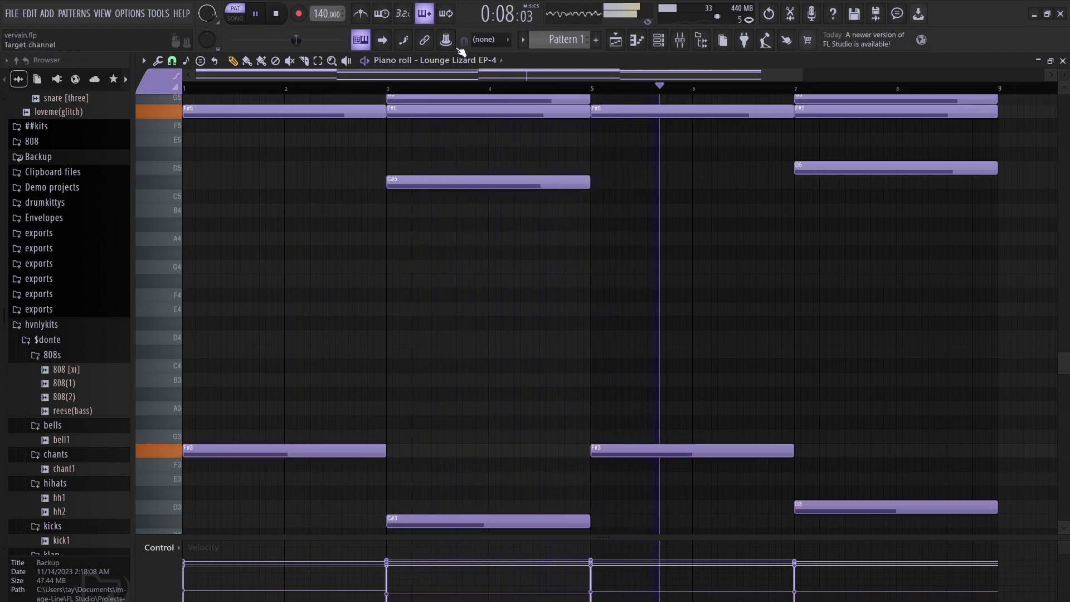
Turn on the metronome and clone the Sampler channel in the channel rack, returning to the piano roll.
click(361, 14)
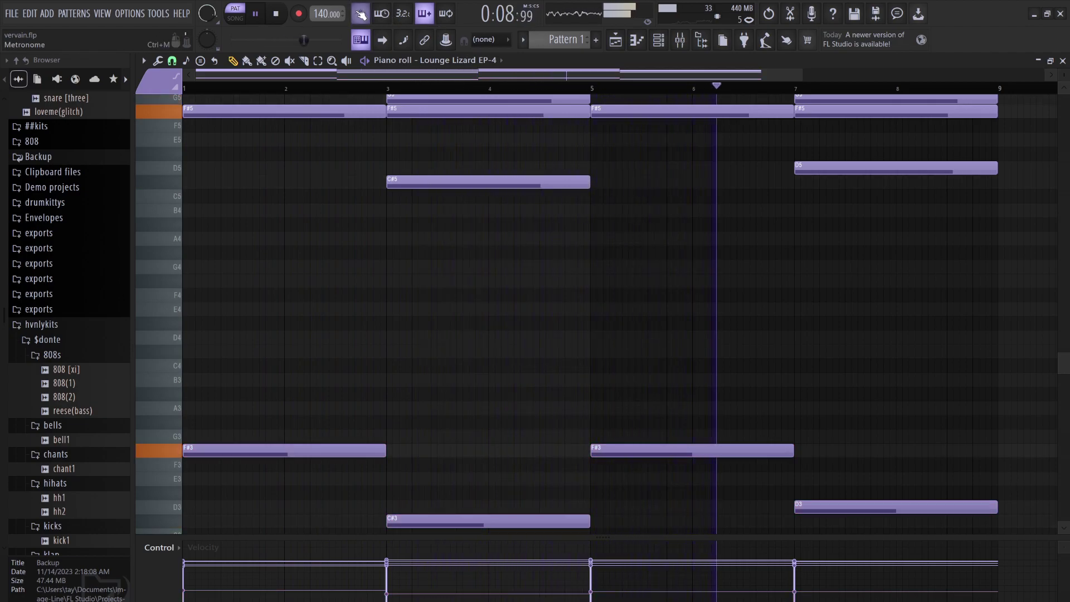
click(658, 40)
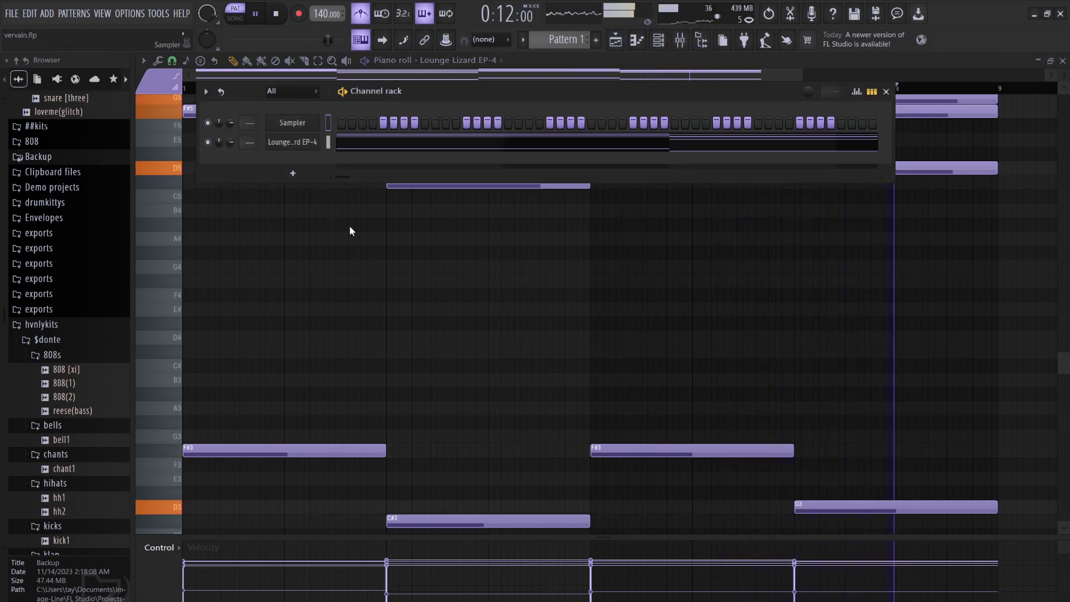
key(alt+c)
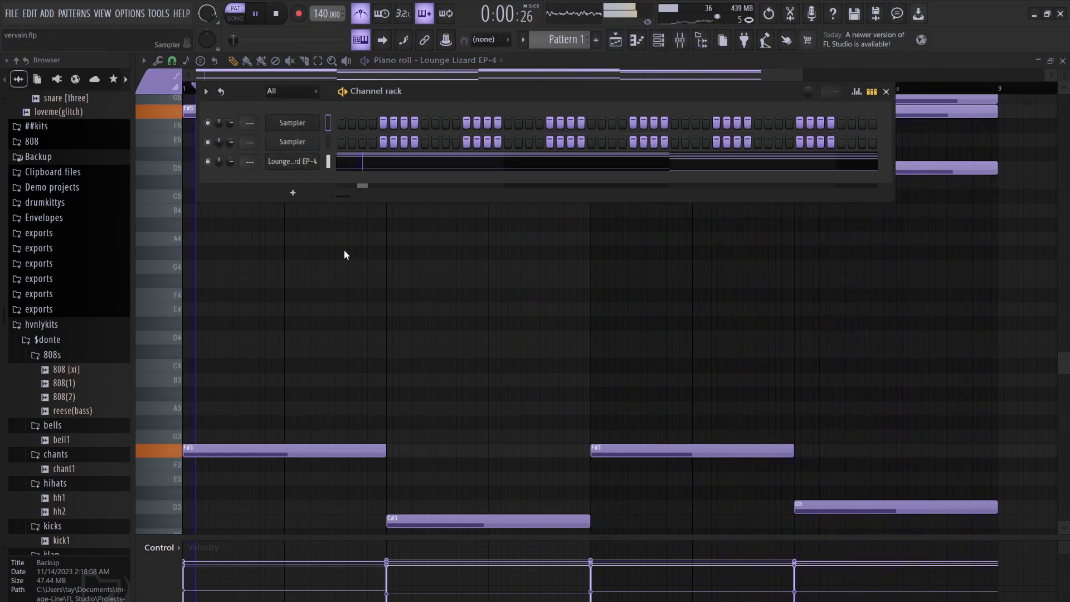
key(alt+c)
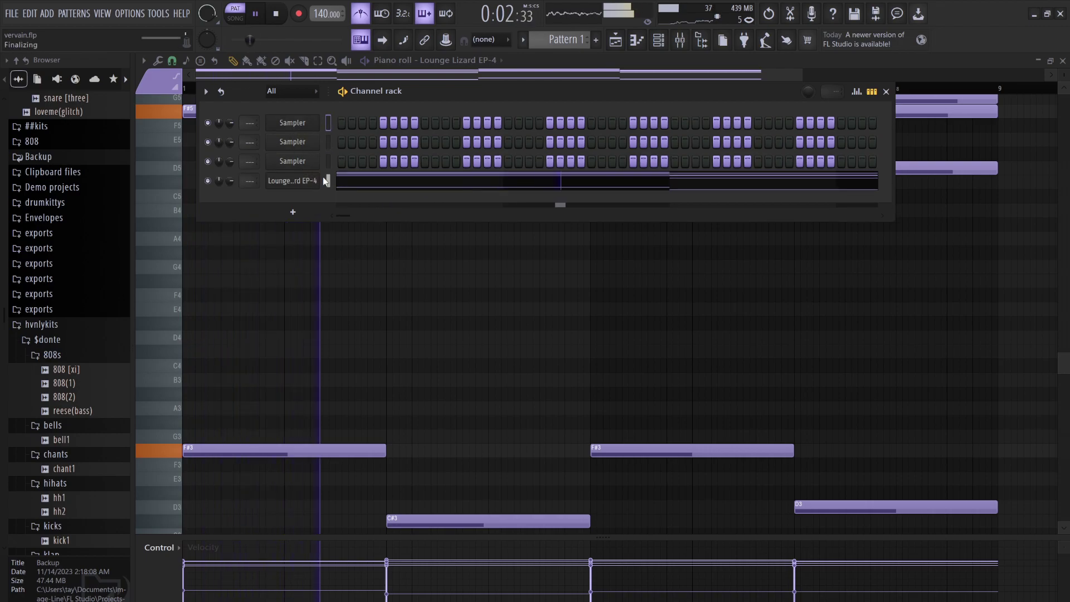
key(alt+c)
key(F6)
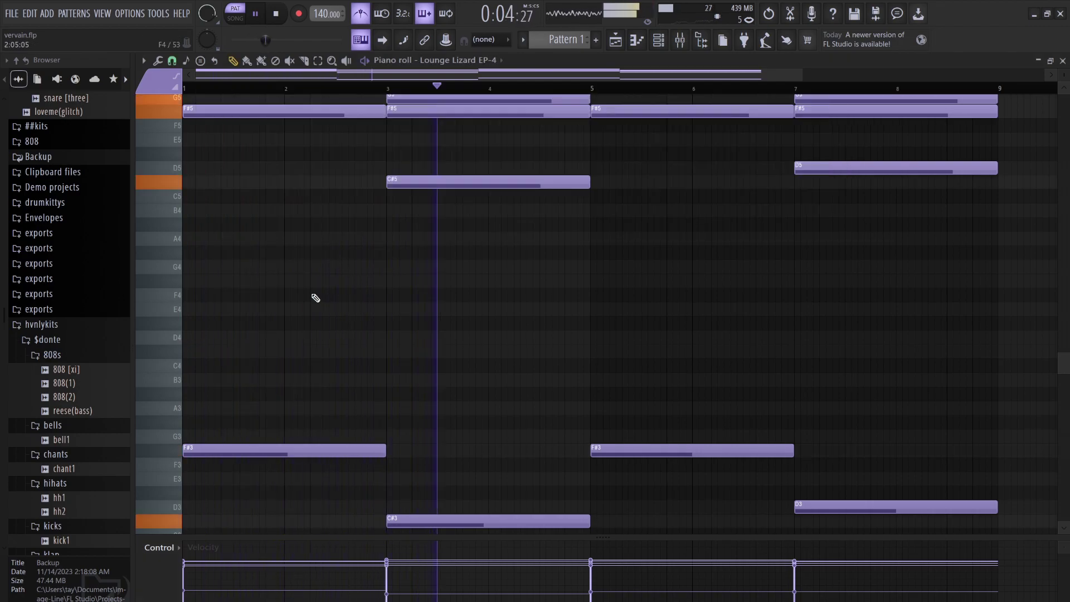
Add two-bar notes to bar 1, D5 starting at step 3 and E5 at step 5, and play.
scroll(263, 305, up, 6)
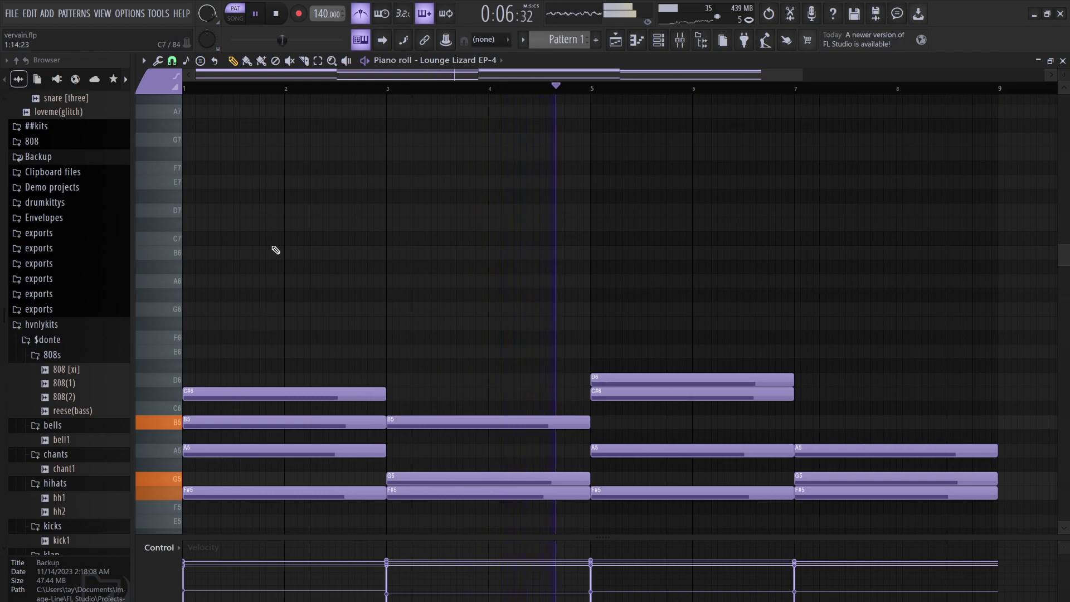
scroll(274, 249, down, 6)
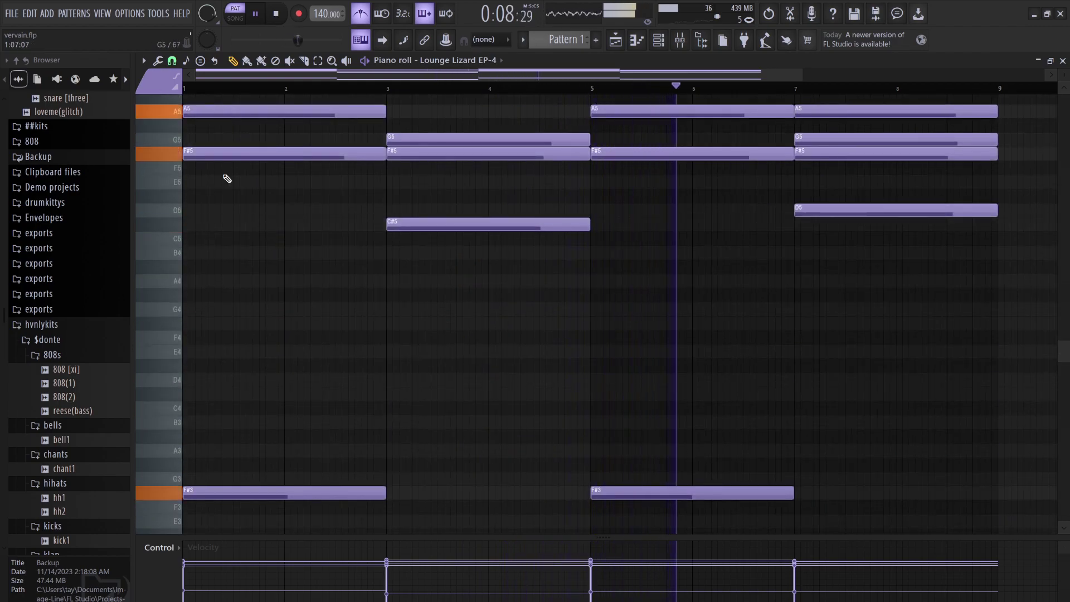
click(200, 210)
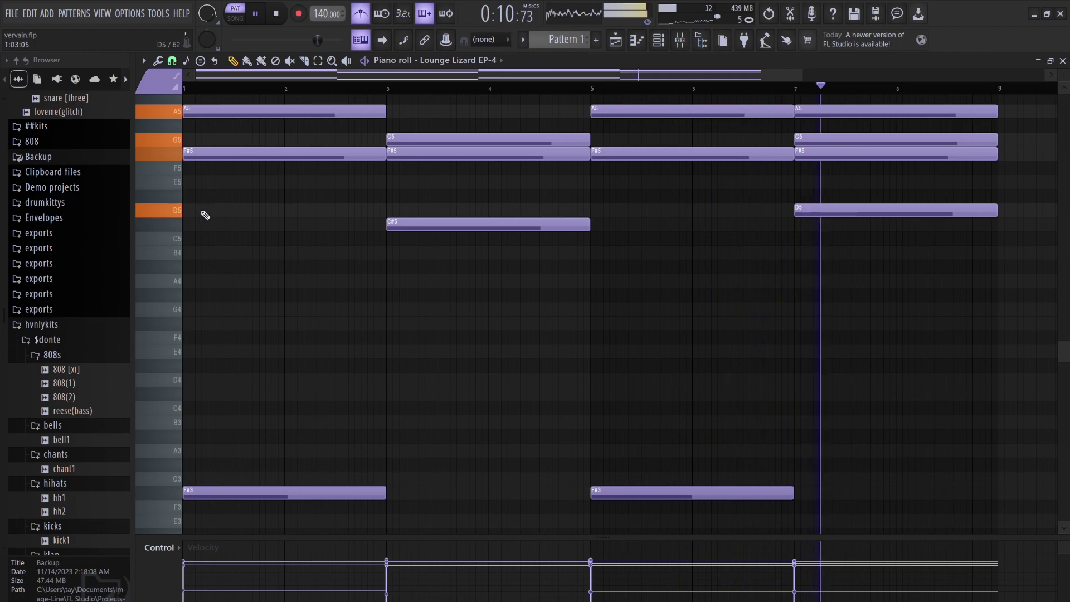
click(212, 184)
key(space)
key(space)
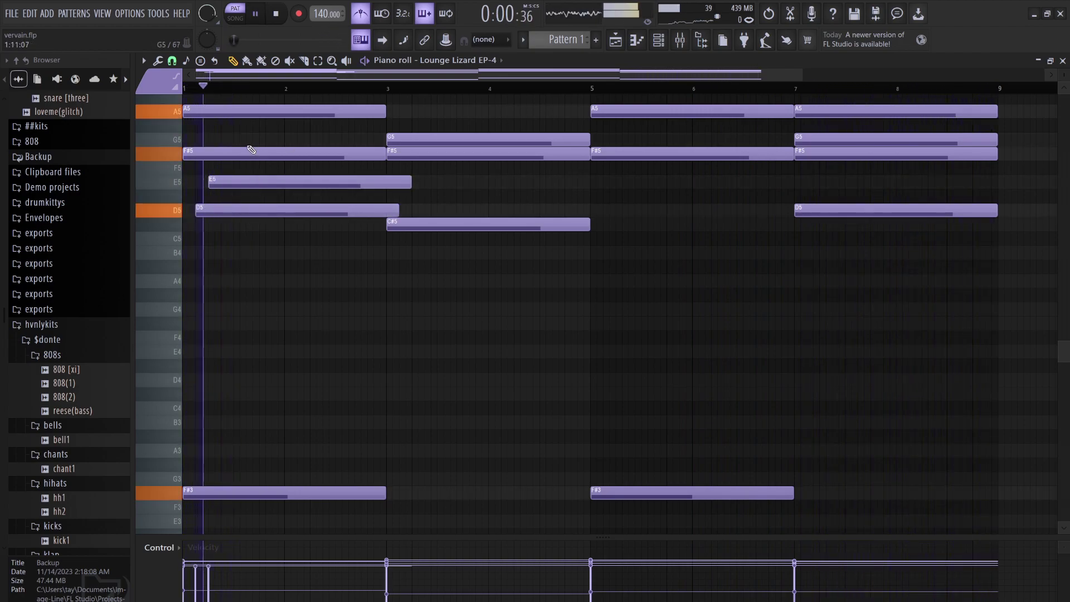
Add a two-bar G5 note in bar 1, shift its start to step 12, and play.
click(223, 138)
key(space)
key(space)
drag(251, 139, 278, 138)
key(space)
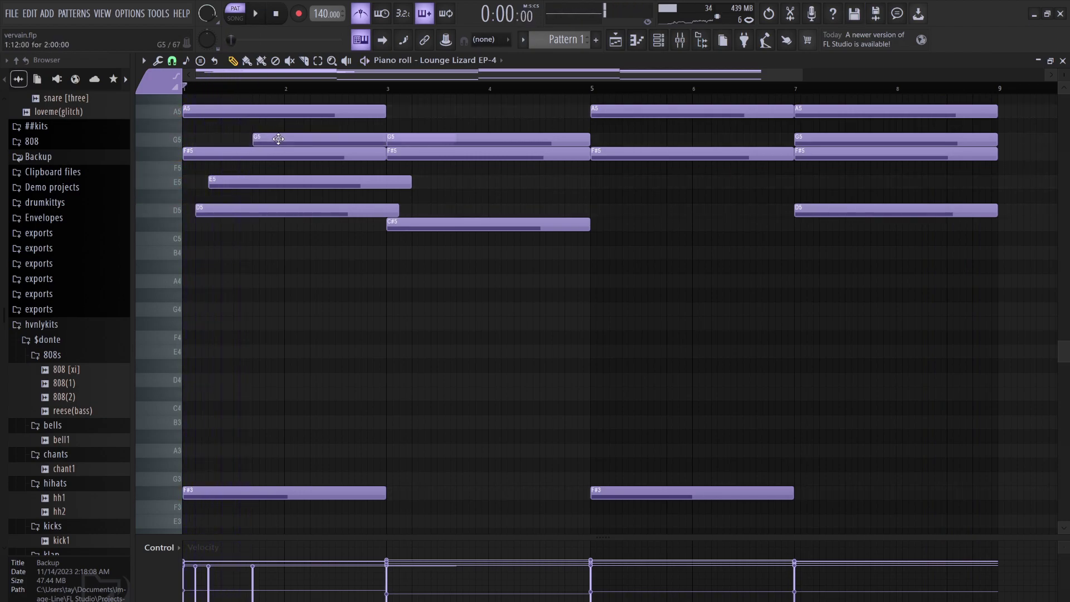
key(space)
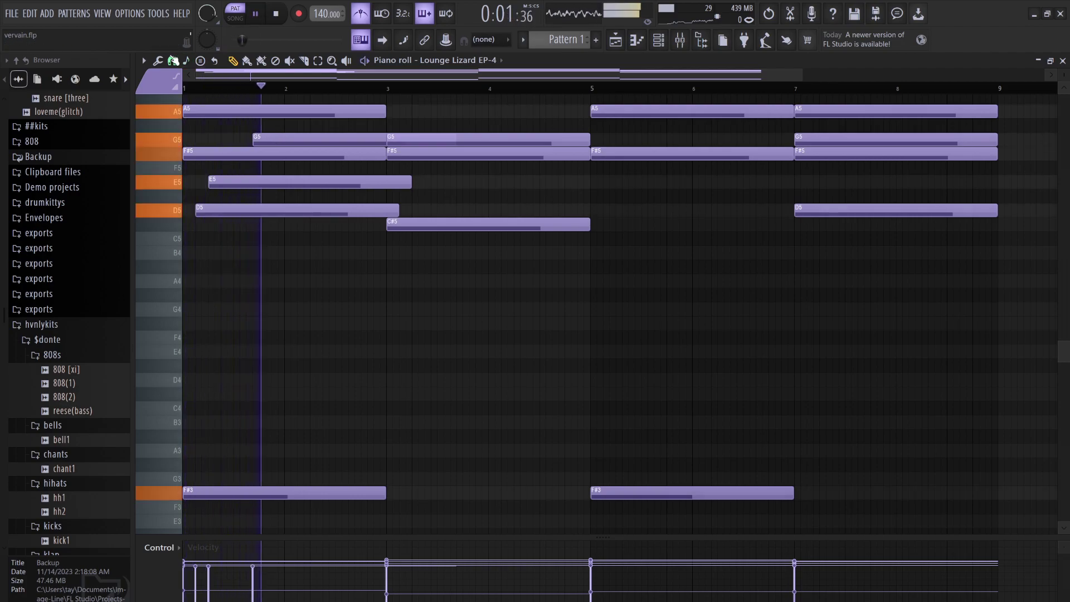
key(space)
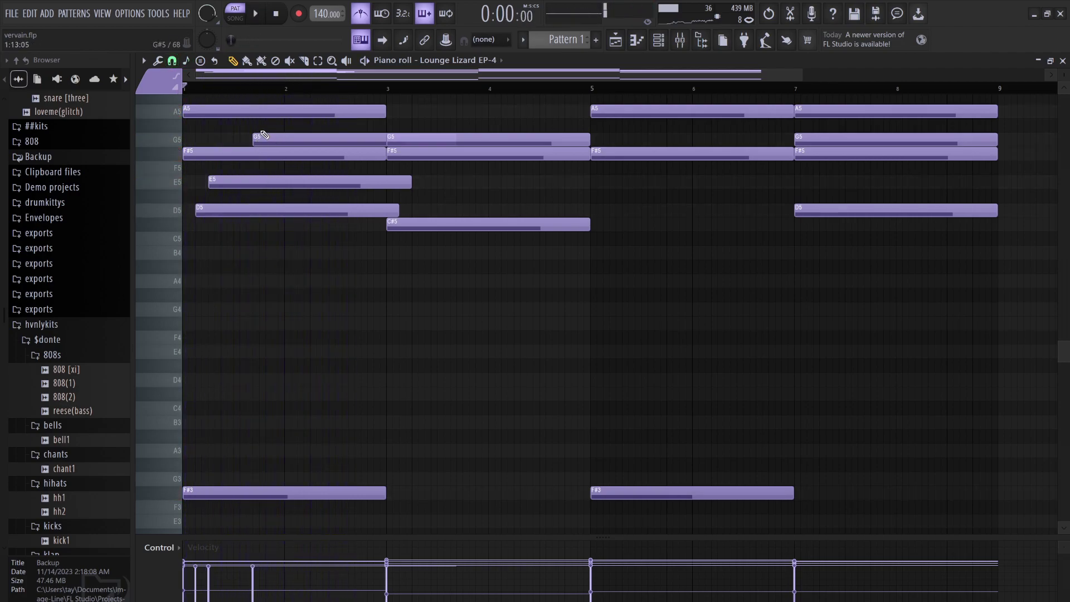
Try moving the G5 note that starts in bar 1 up to A#5 at step 11, and play.
drag(275, 142, 269, 98)
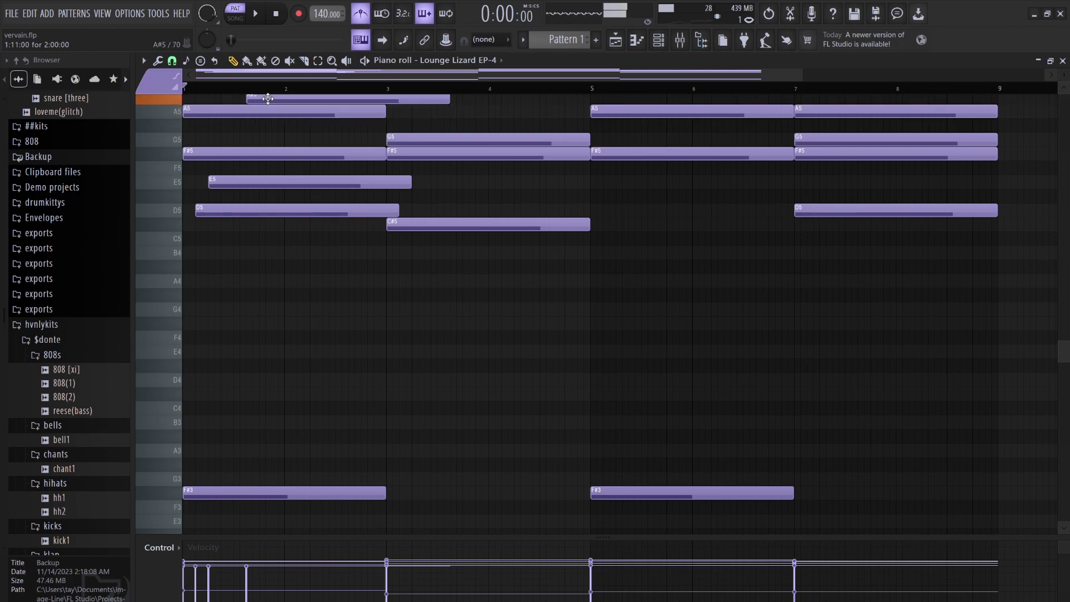
key(space)
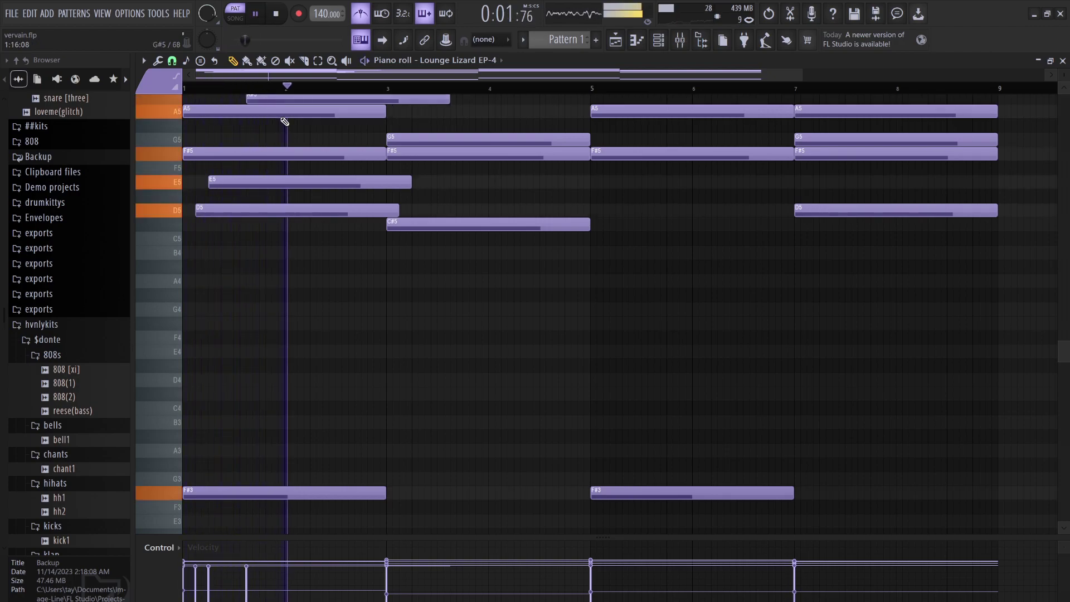
key(space)
Move the A#5 note down to C#5, bring its start forward to step 7 of bar 1, and check it by playing.
drag(269, 99, 267, 226)
key(space)
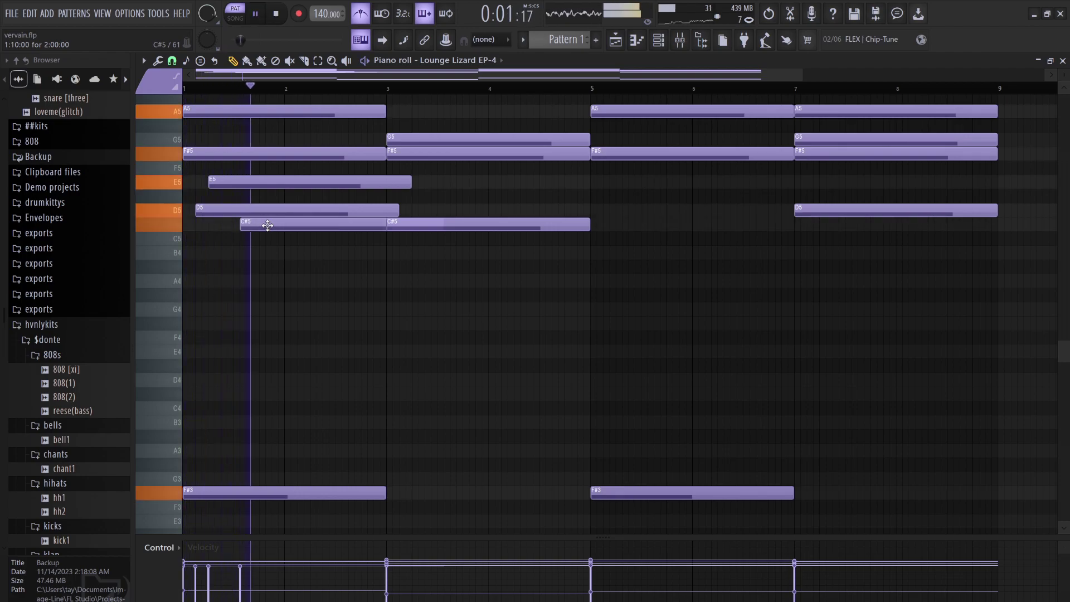
key(space)
key(space)
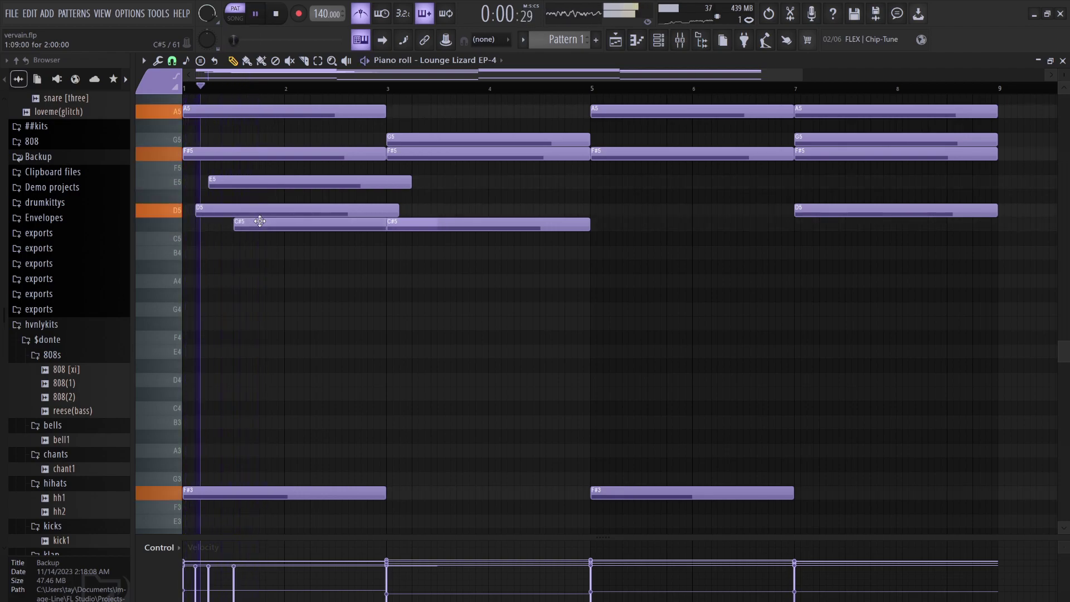
key(space)
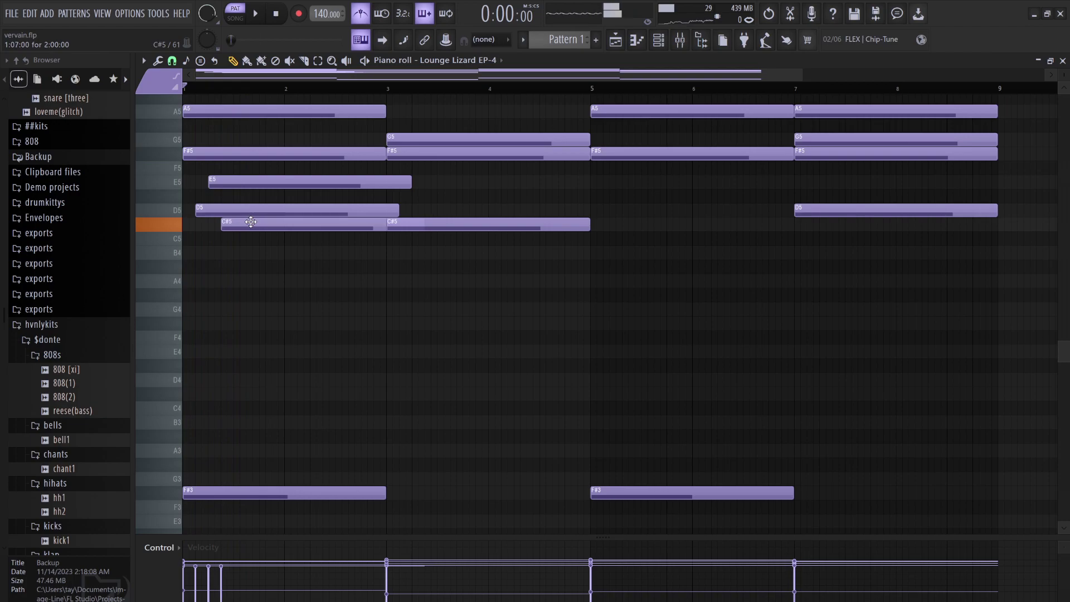
Play the pattern and shorten the staggered D5, E5 and C#5 notes in bar 1 to 18, 14 and 11 steps.
key(space)
key(space)
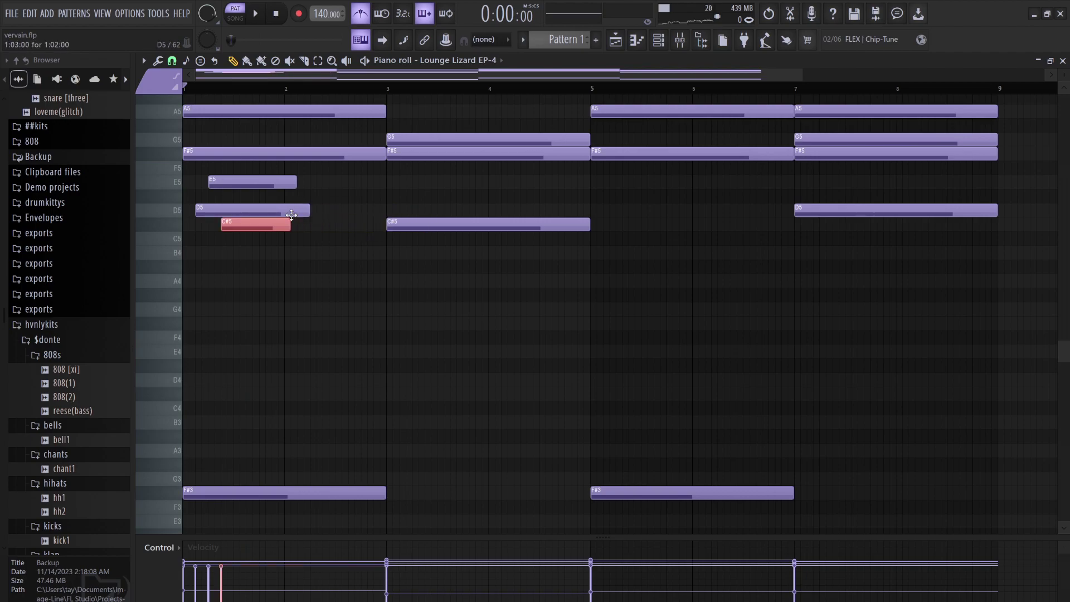
Try a copy of the staggered D5, E5 and C#5 notes at several offsets in bars 1 and 2, checking by ear, and undo it.
drag(295, 242, 324, 186)
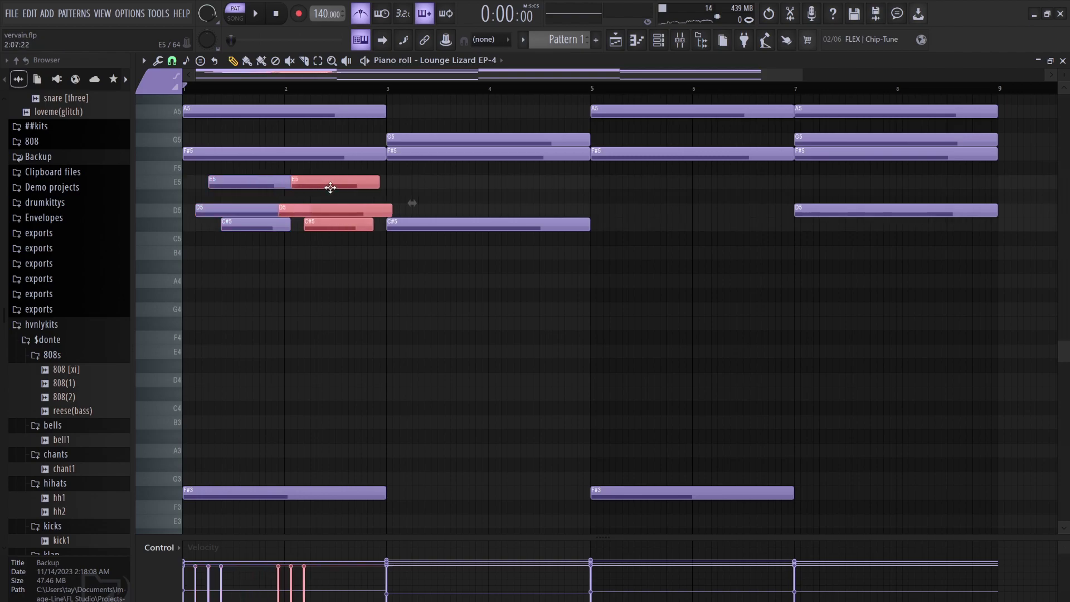
key(space)
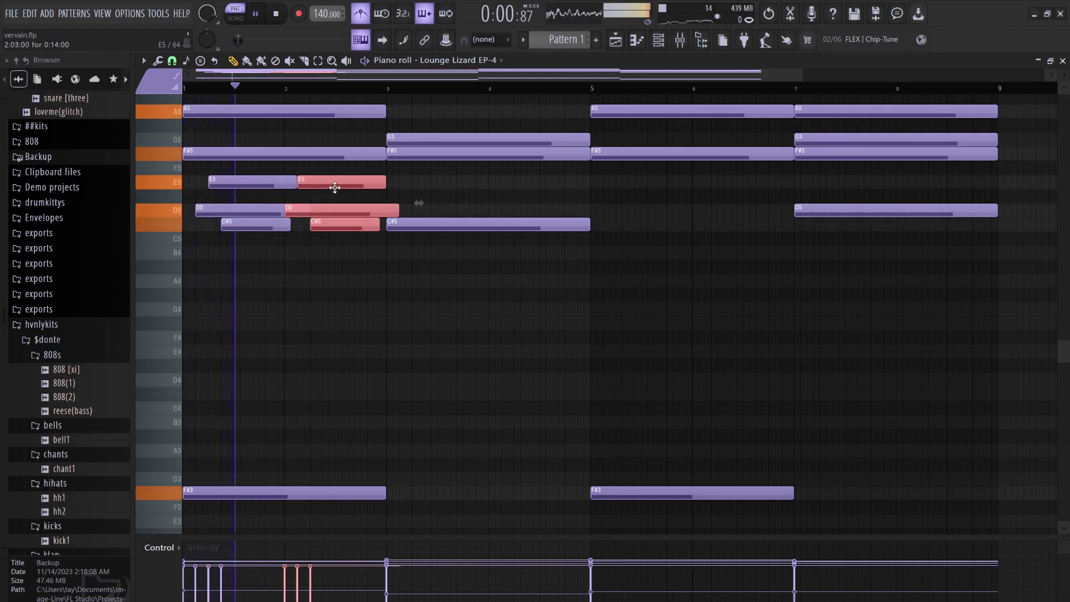
key(space)
drag(334, 187, 317, 179)
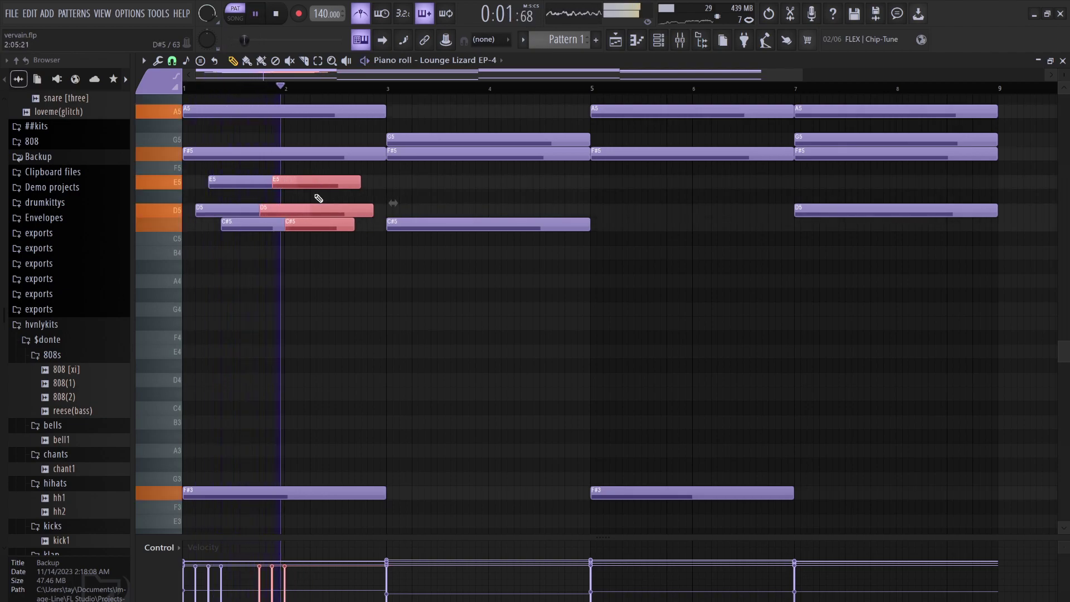
key(space)
drag(297, 178, 296, 179)
key(space)
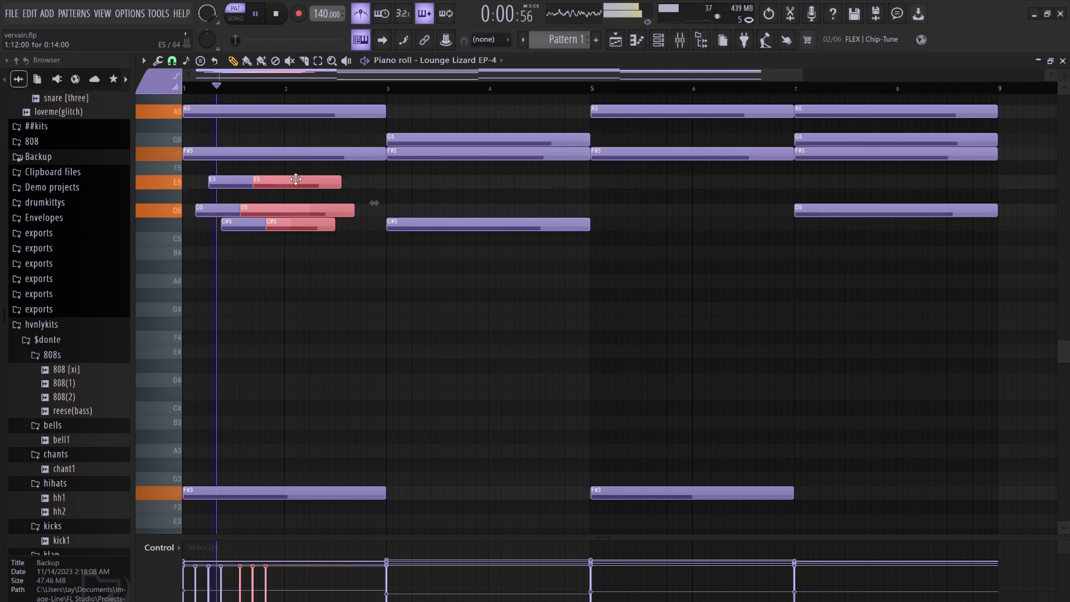
key(space)
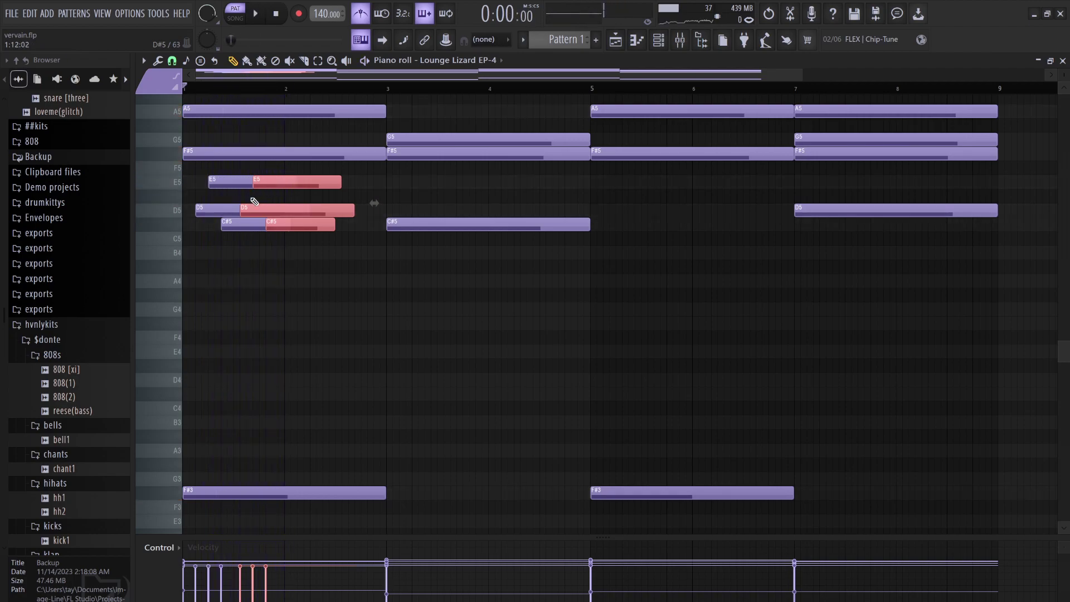
key(ctrl+z)
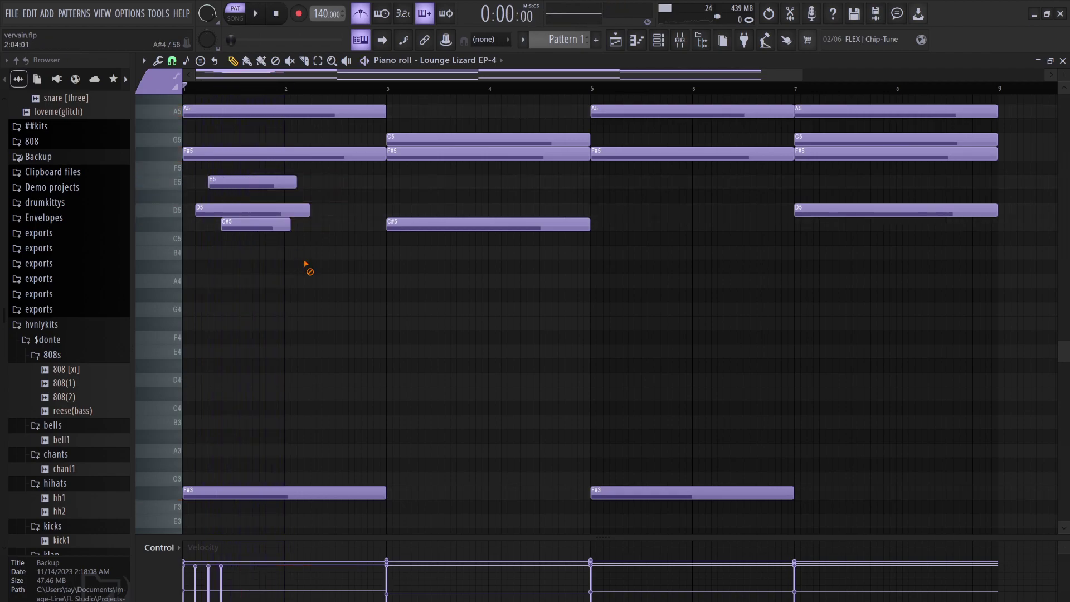
During playback, add two 11-step notes in bar 3: E5 starting at step 7 and D5 starting at step 13.
key(space)
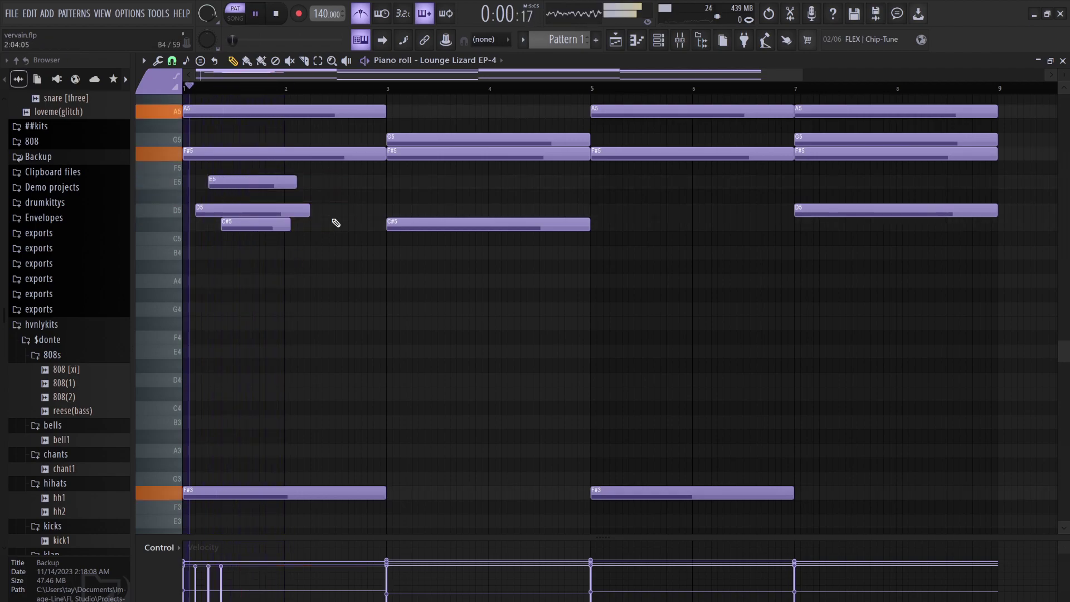
click(427, 183)
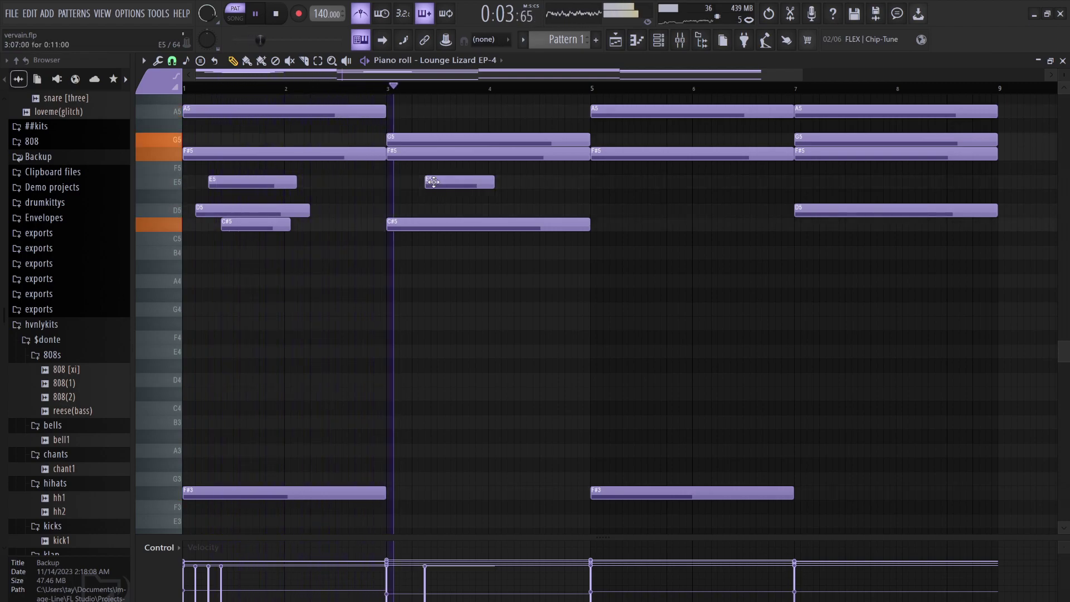
key(space)
key(space)
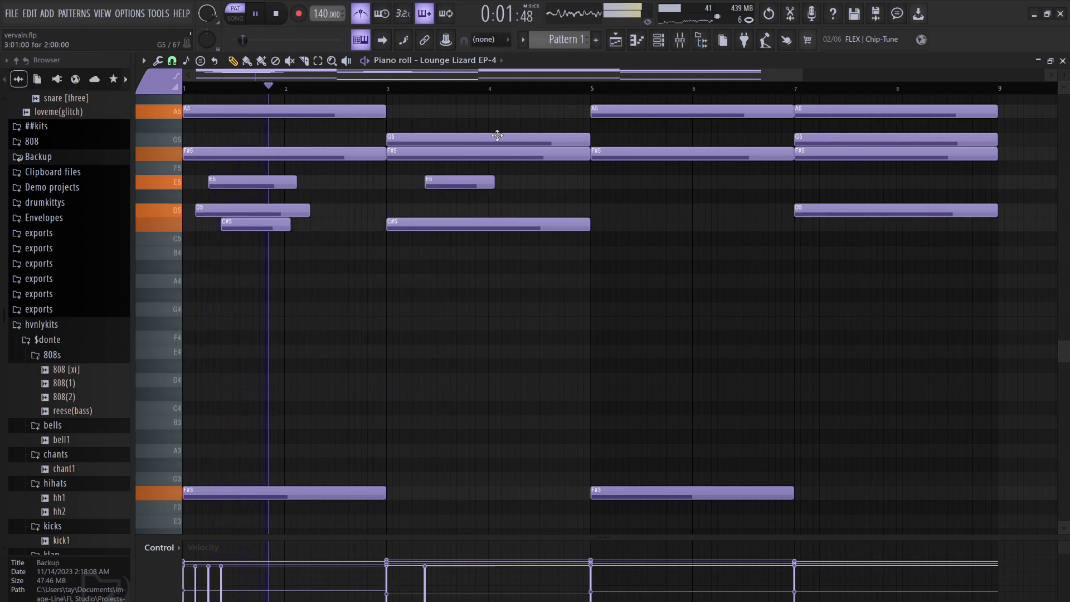
click(464, 210)
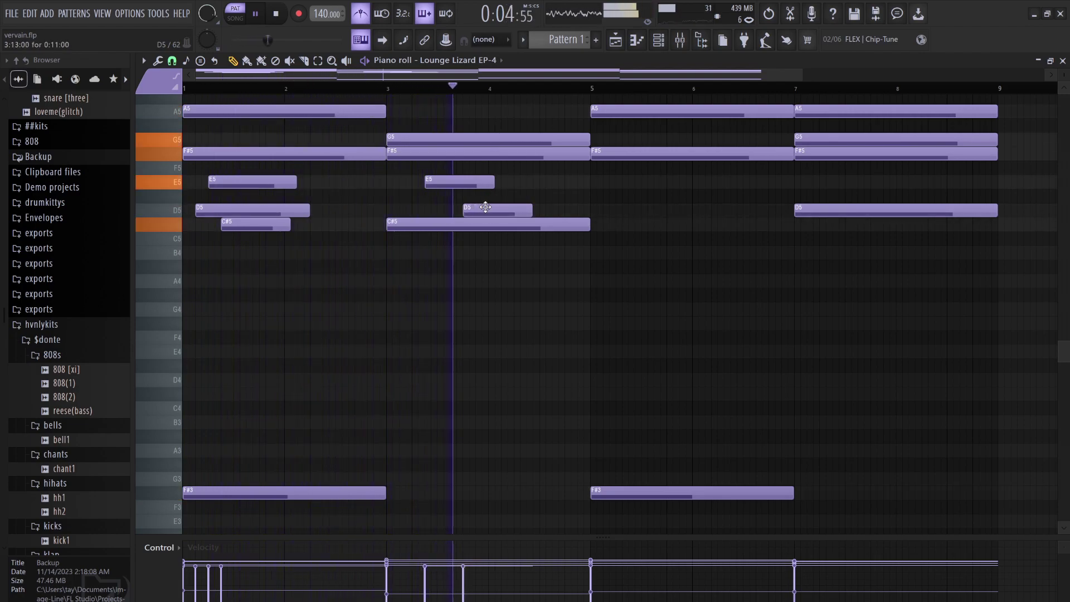
Add a 10-step B4 note starting at step 7 of bar 4, and shorten the D5 note before it to 10 steps.
click(569, 183)
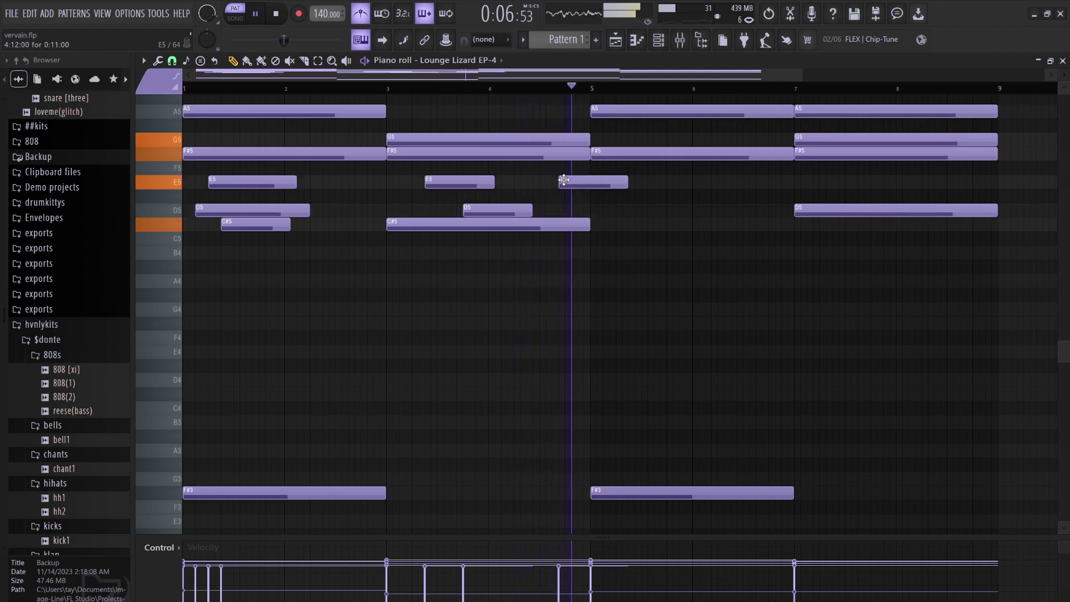
key(space)
drag(570, 231, 566, 258)
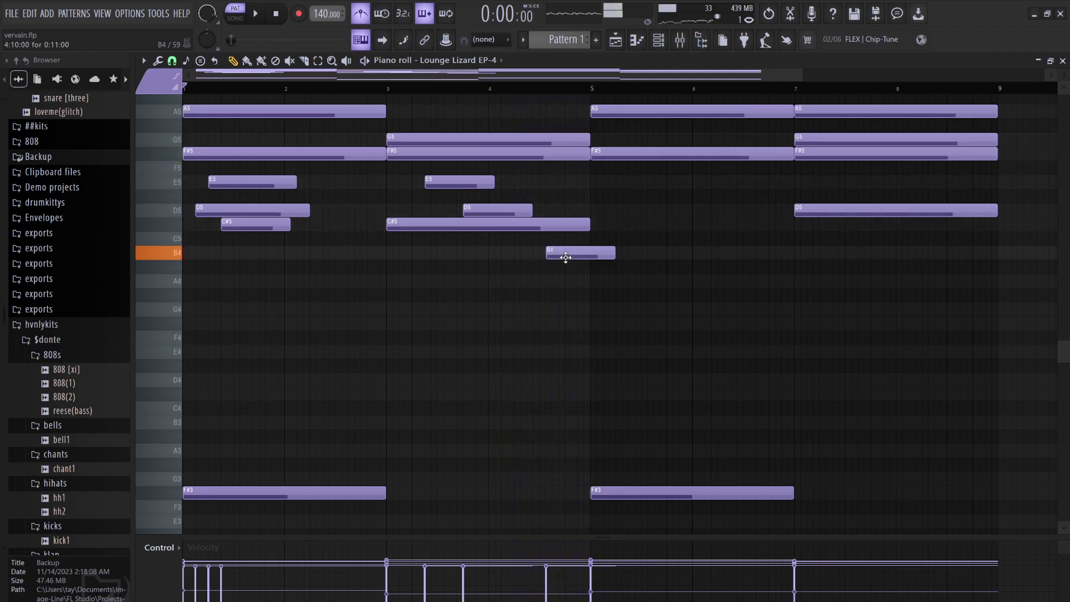
key(space)
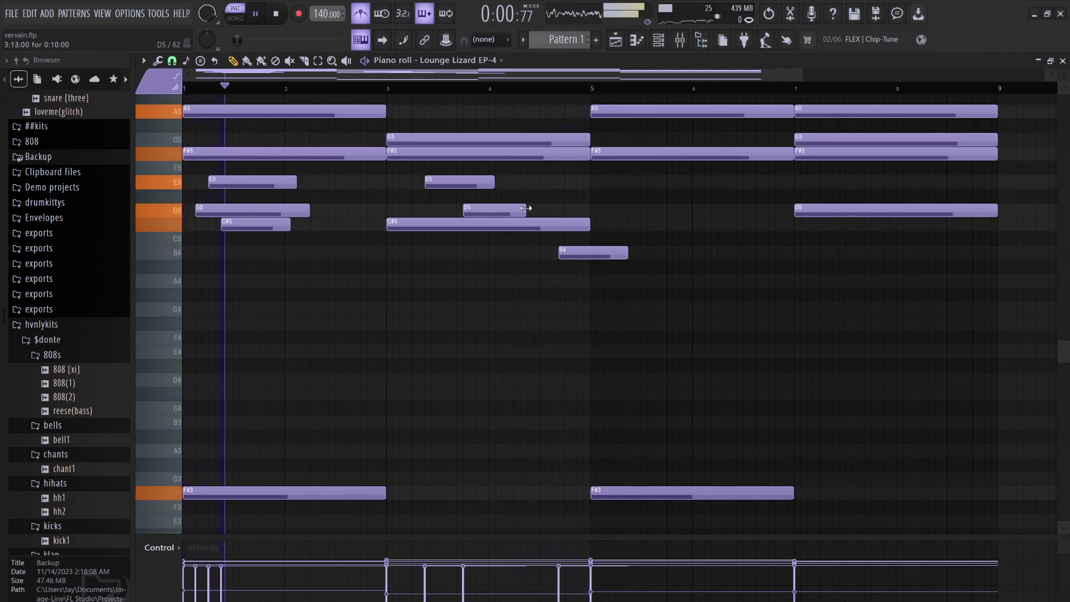
drag(572, 252, 540, 249)
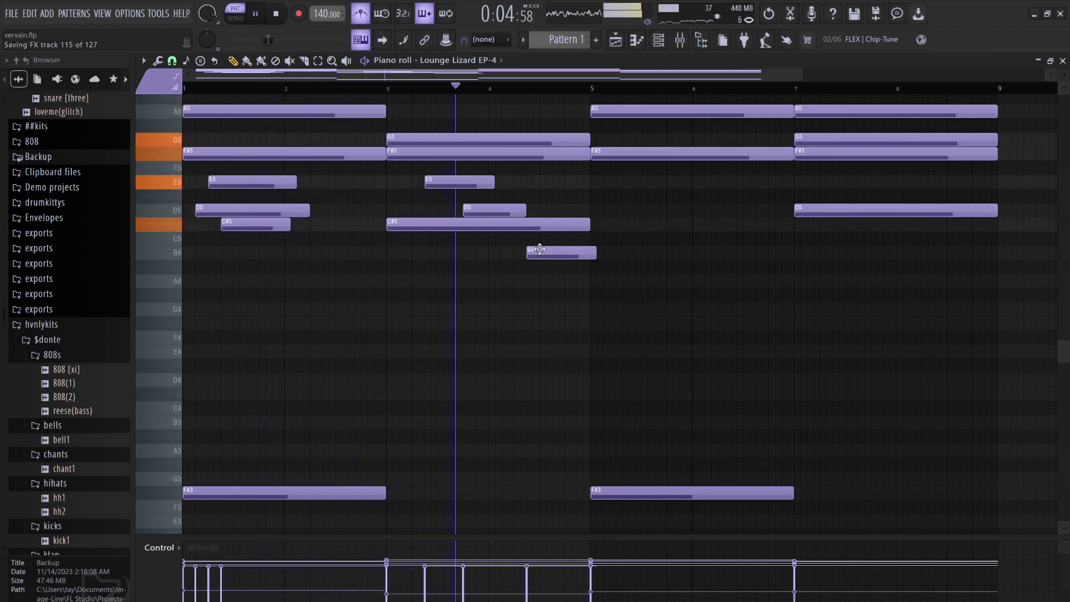
drag(582, 248, 575, 251)
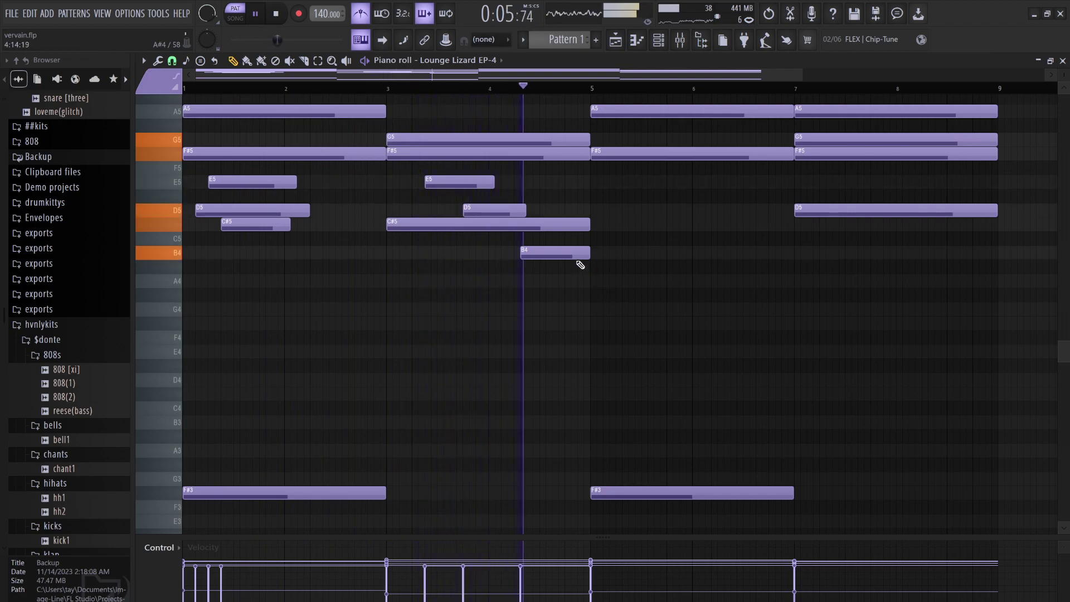
drag(563, 253, 569, 253)
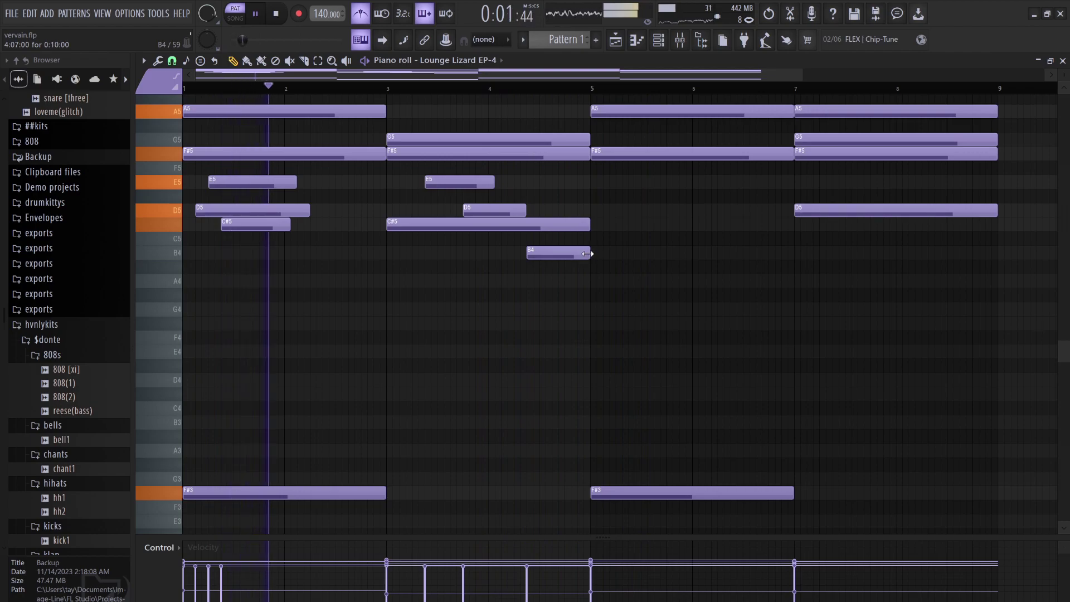
Select the six staggered melodic notes in bars 1 to 4 and copy them four bars ahead into bars 5 to 8.
drag(589, 289, 560, 247)
drag(470, 183, 490, 205)
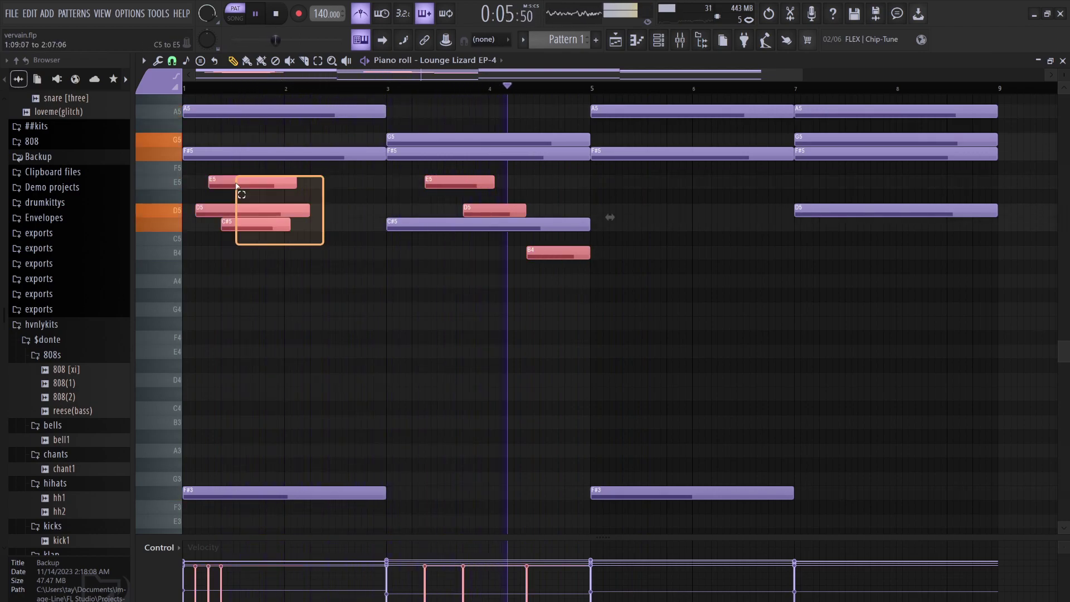
drag(236, 187, 323, 244)
mouse_move(229, 207)
shift+mouse_down()
mouse_move(657, 204)
mouse_move(638, 206)
shift+mouse_up()
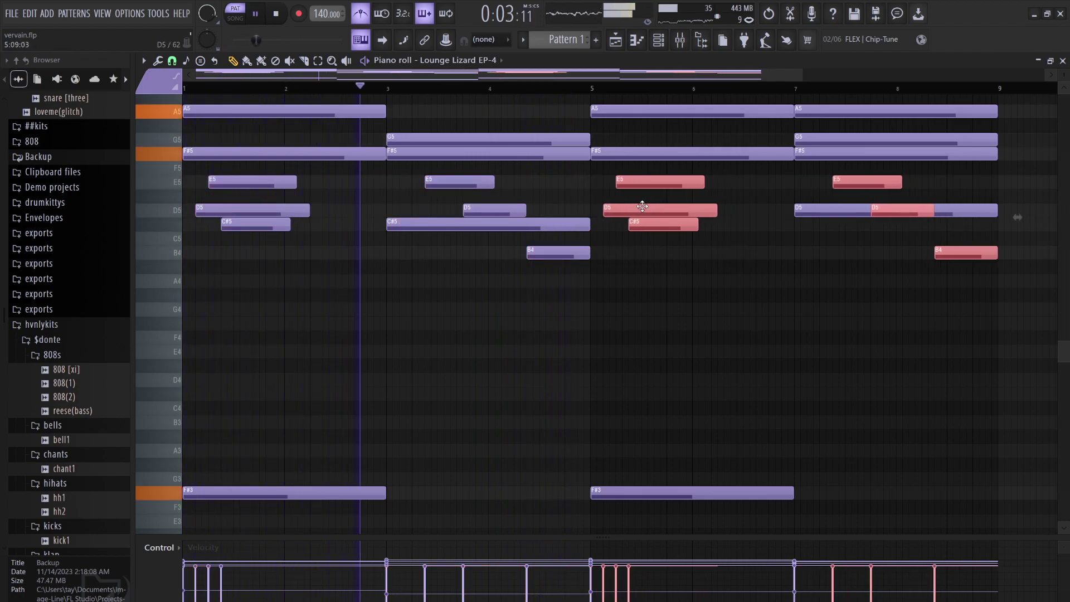
Lower the copied short D5 note at step 13 of bar 7 by a semitone to C#5, leaving the chord's D5 in place.
ctrl+click(825, 282)
ctrl+drag(882, 227, 888, 216)
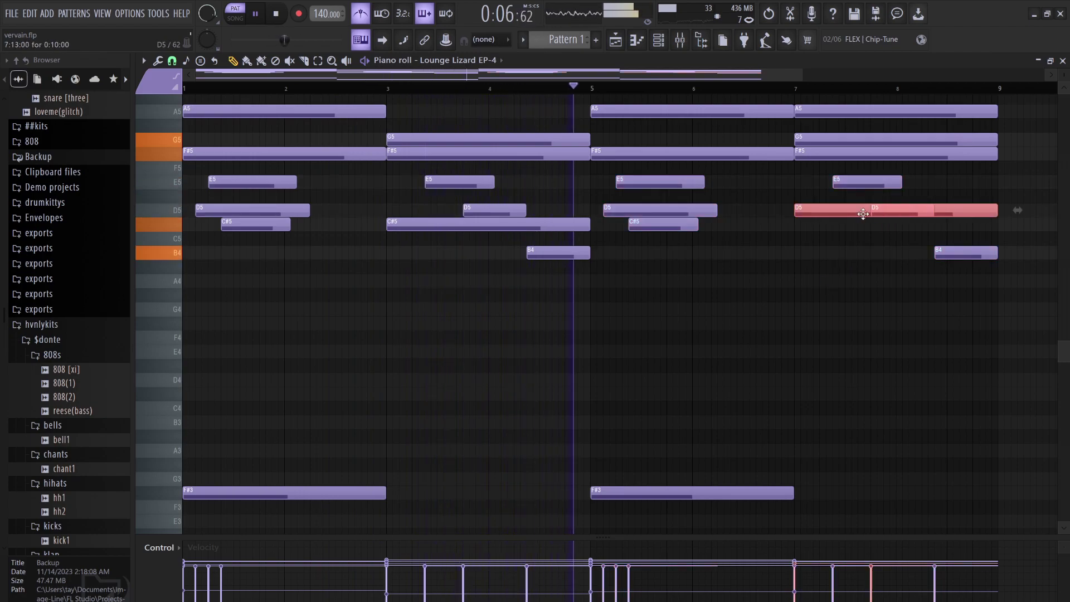
ctrl+shift+click(863, 214)
key(shift+Down)
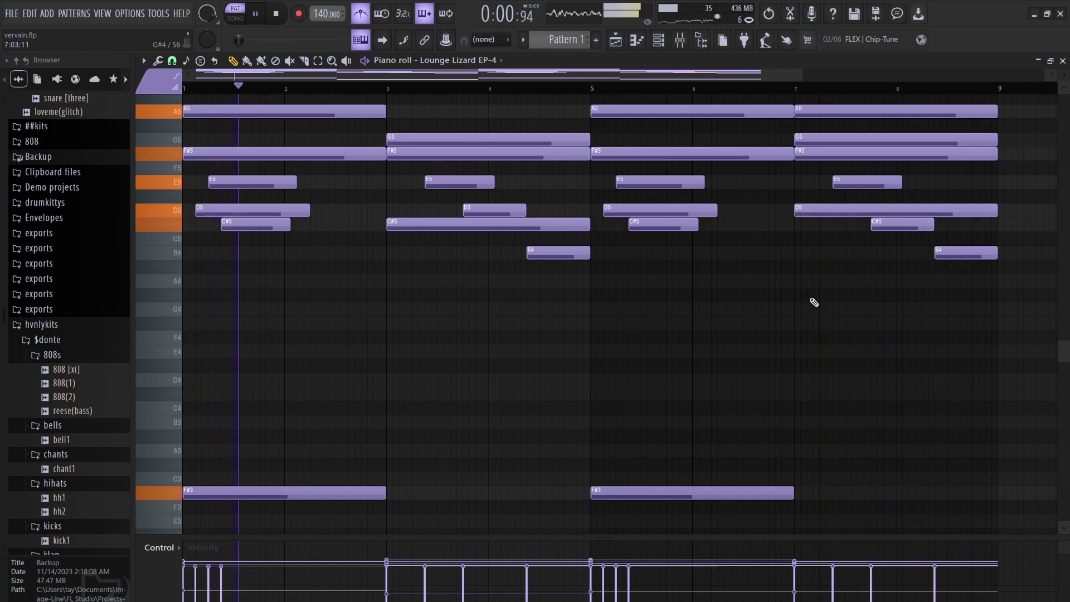
Add a high B6 note starting at step 9 of bar 1 and shorten it to 4 steps.
click(658, 39)
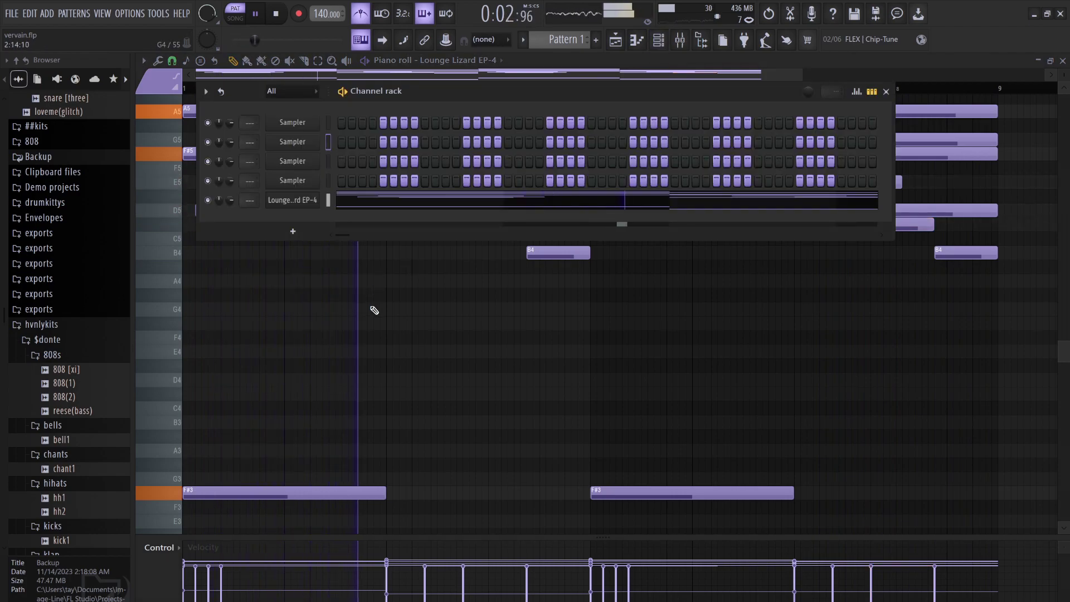
key(F6)
scroll(370, 329, up, 6)
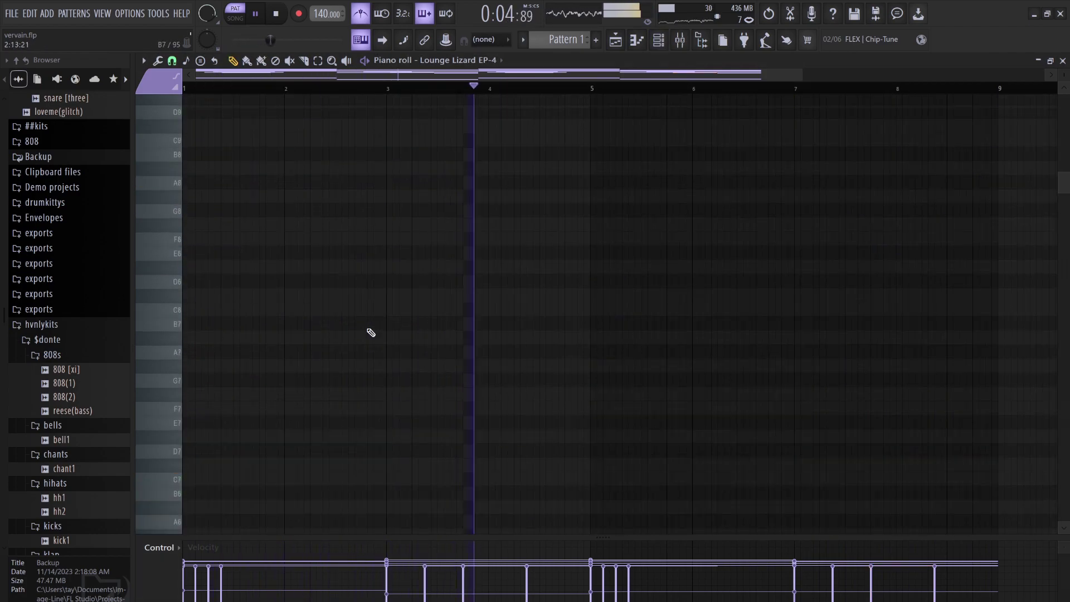
key(space)
click(230, 257)
drag(251, 255, 261, 510)
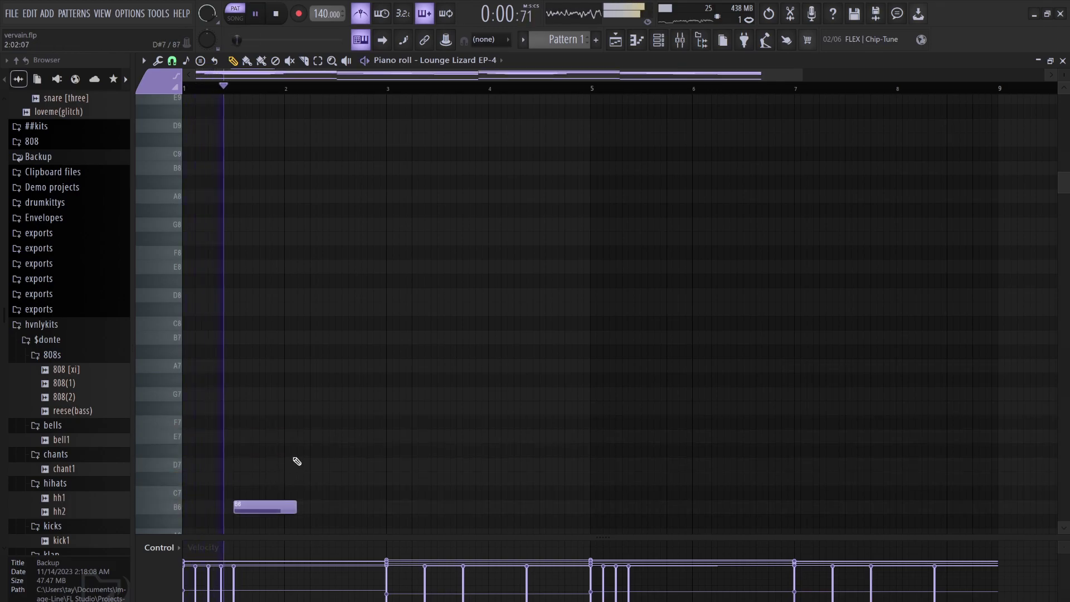
scroll(284, 432, down, 3)
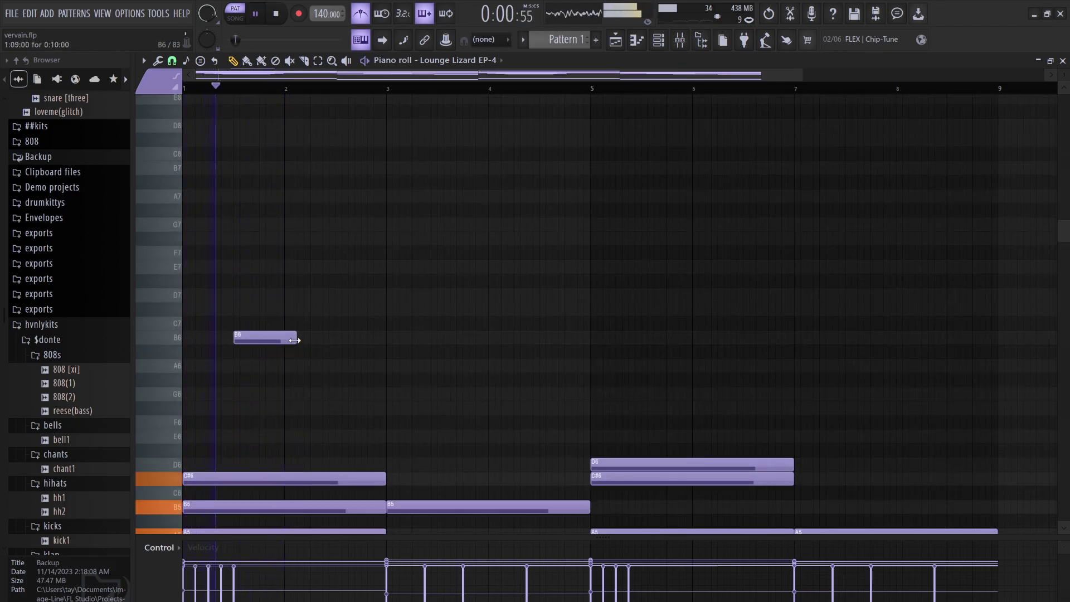
key(space)
drag(296, 337, 267, 338)
Add a 6-step A6 note at step 13 of bar 1 and an F#6 note at step 9 of bar 2, and play.
key(space)
click(264, 366)
drag(281, 366, 316, 369)
click(339, 410)
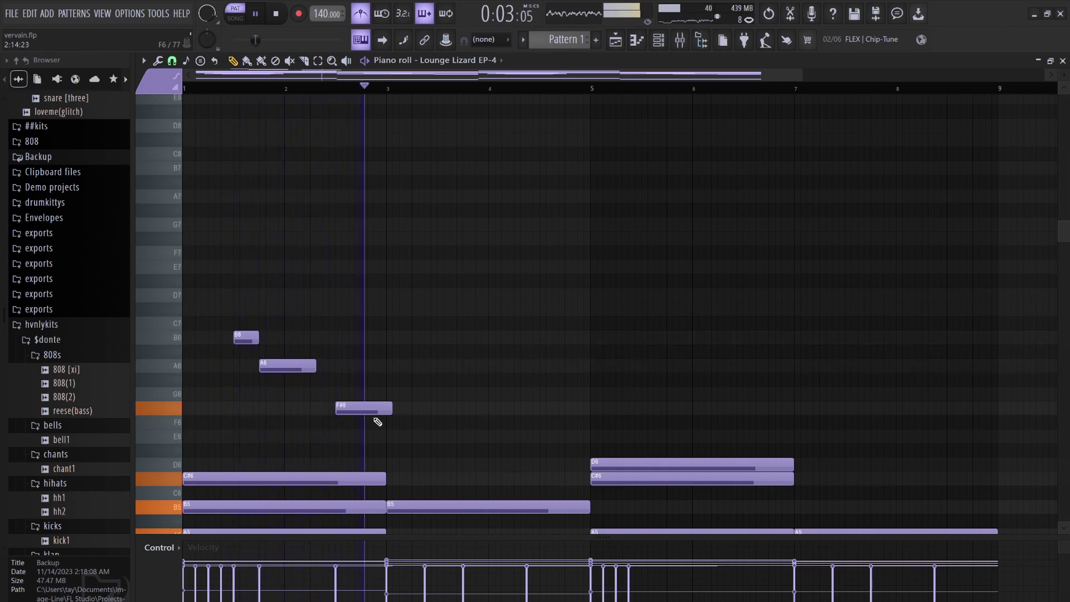
key(space)
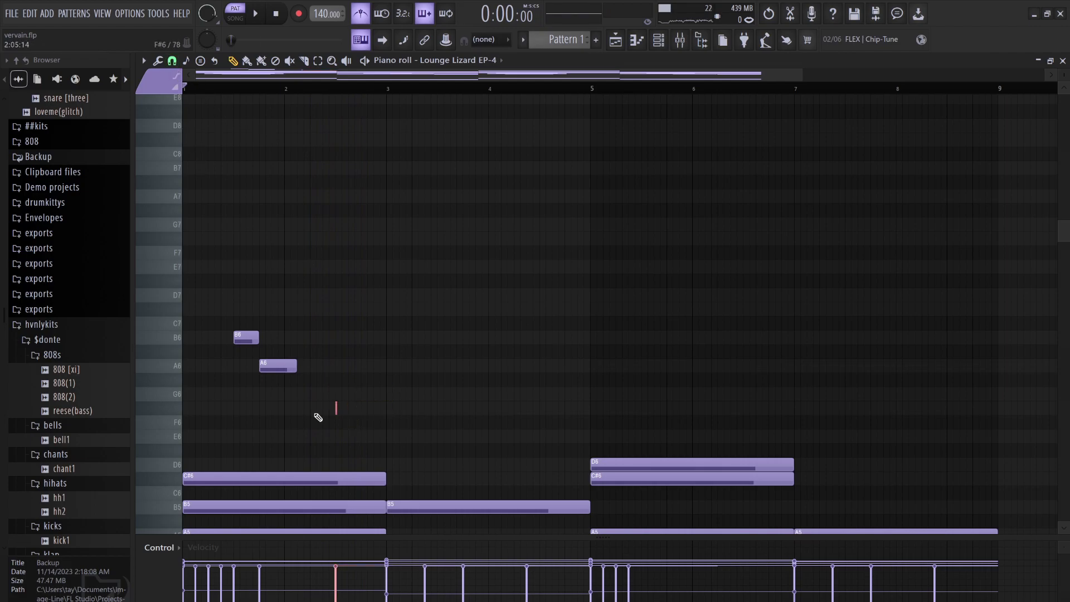
Lengthen the tiny G6 note in bar 2 to about 4.5 steps and lower it a semitone to F#6 during playback.
key(space)
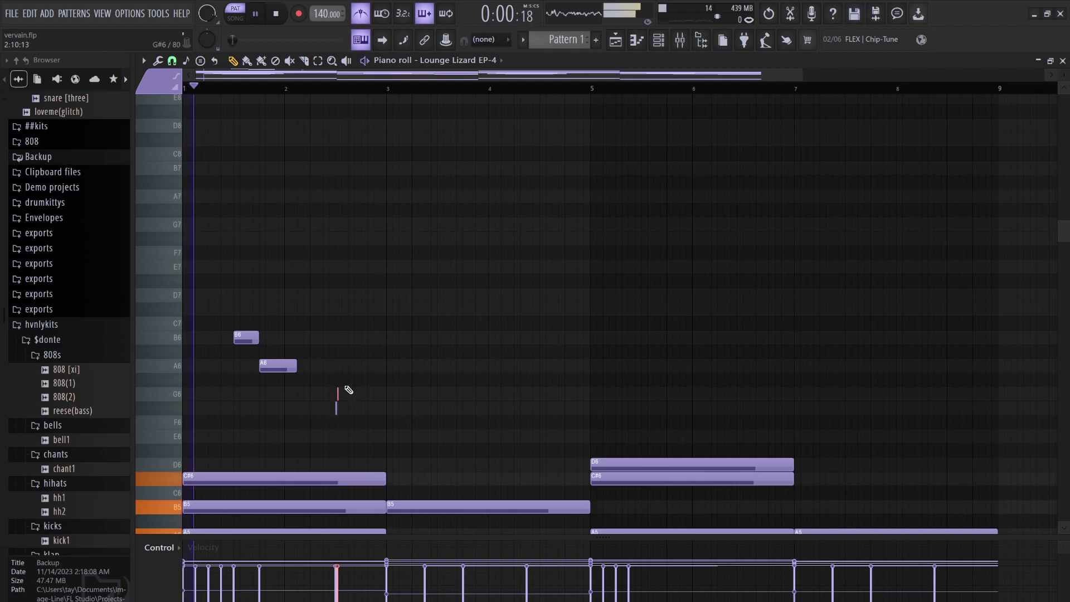
drag(338, 396, 366, 396)
key(space)
key(space)
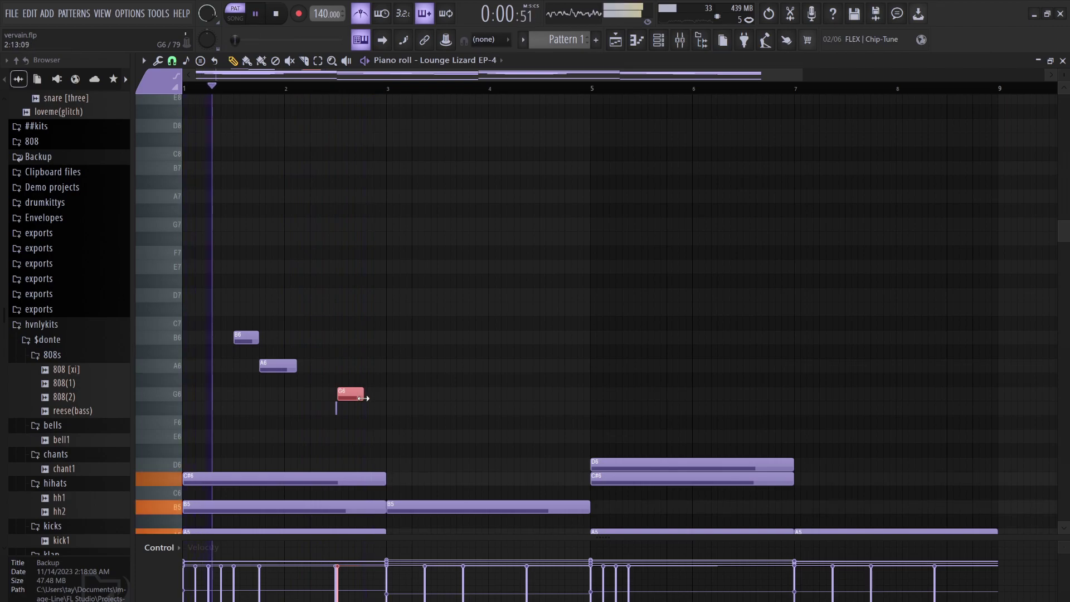
key(shift+Down)
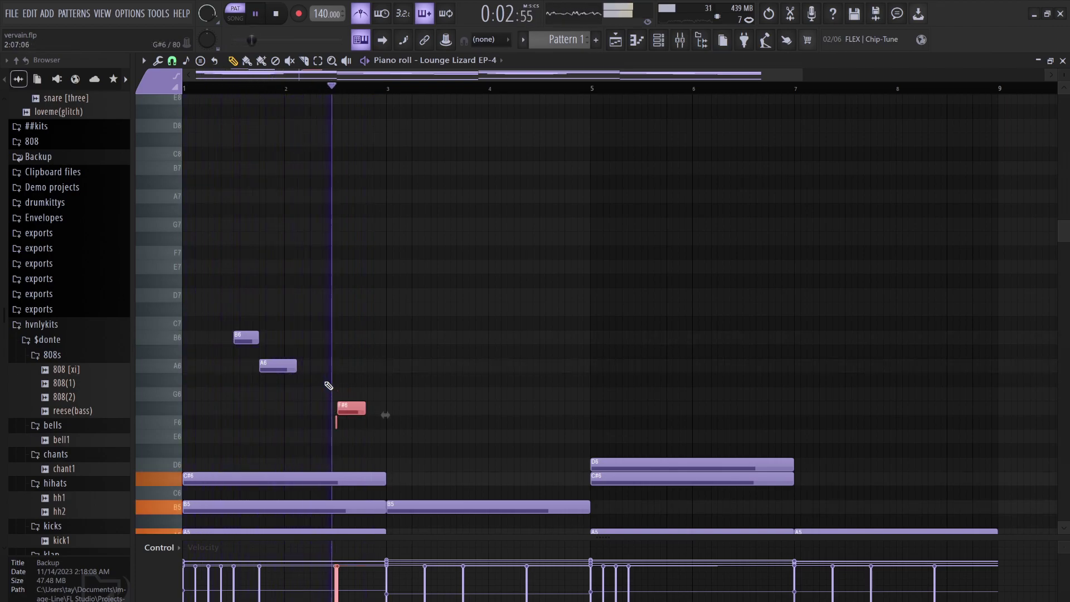
key(ctrl+d)
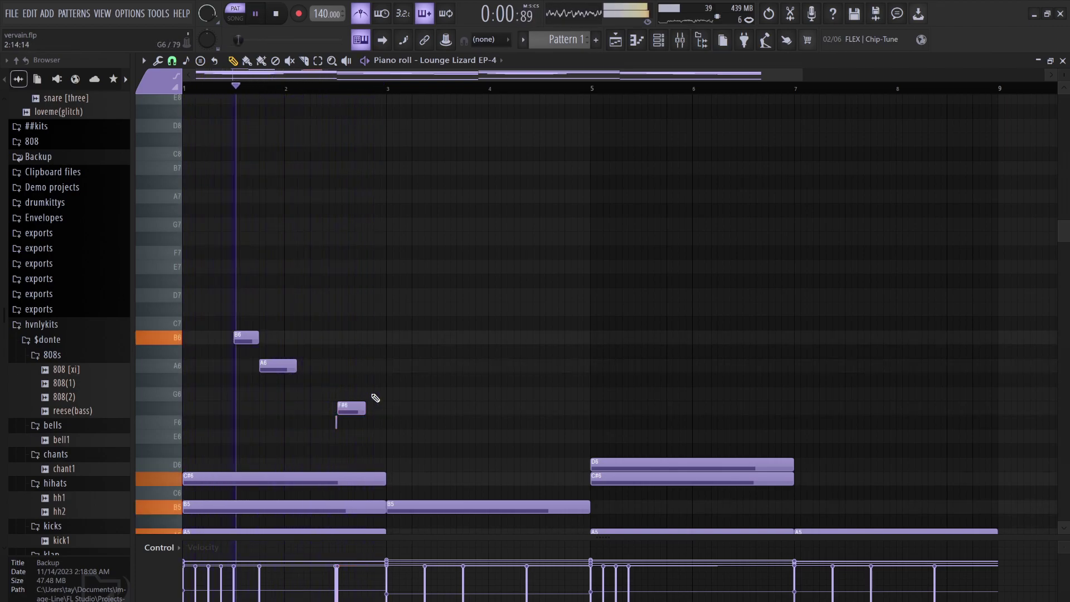
Add a short E6 note at the end of bar 2, copy the whole high run two bars ahead into bars 3 and 4, and play.
click(357, 441)
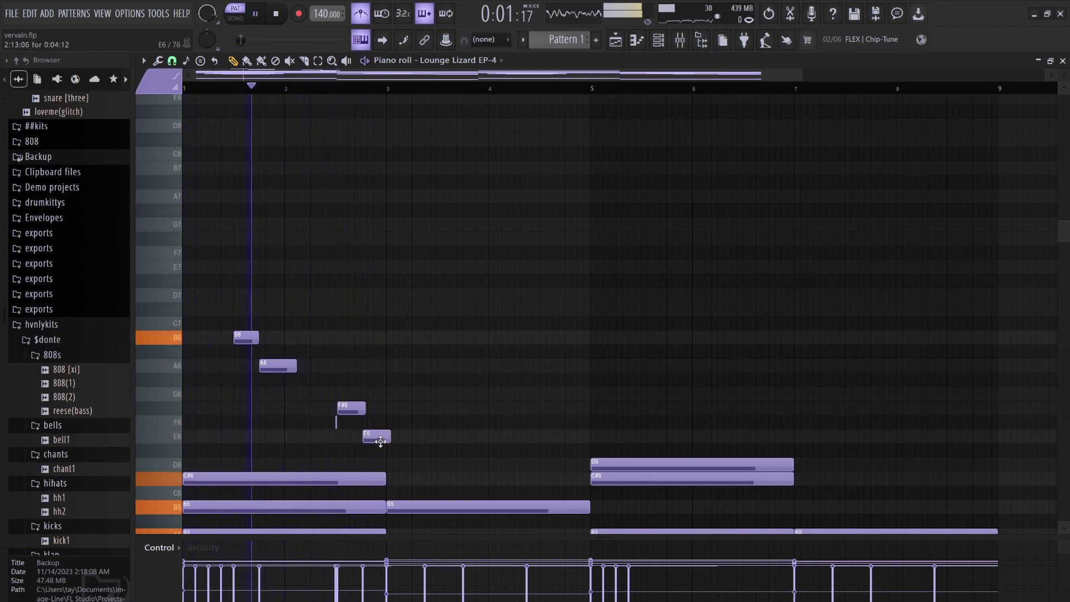
mouse_move(378, 441)
mouse_down()
mouse_move(391, 443)
mouse_move(372, 411)
mouse_move(385, 439)
mouse_up()
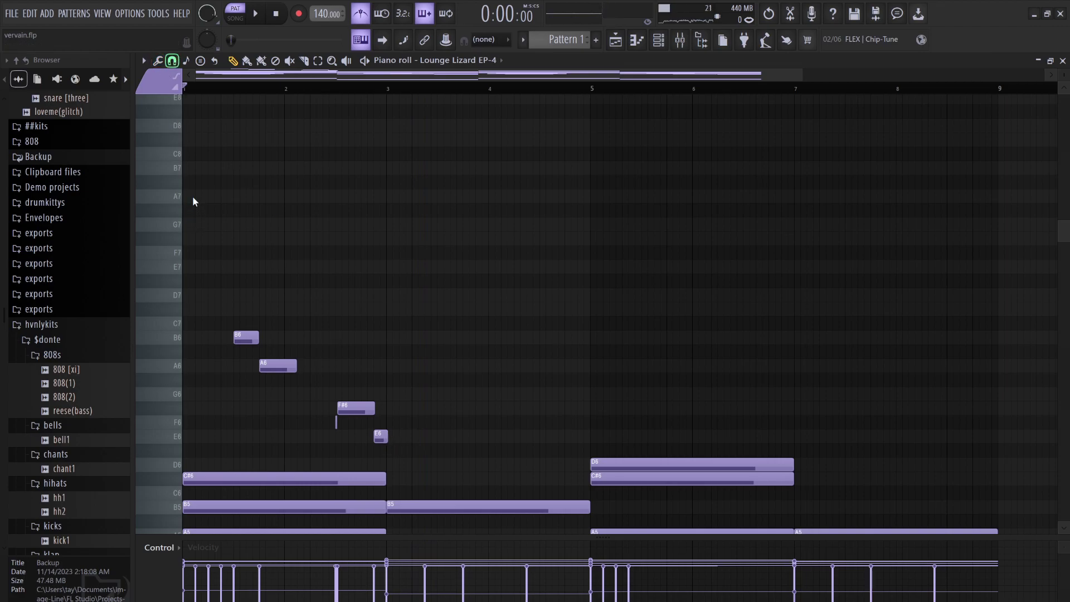
ctrl+drag(310, 386, 447, 338)
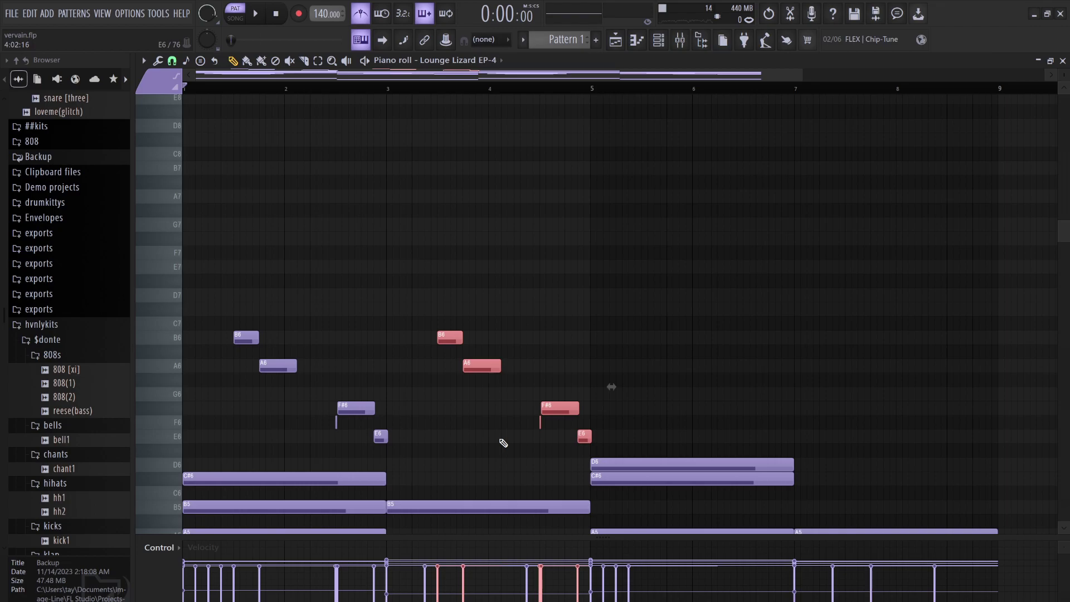
key(space)
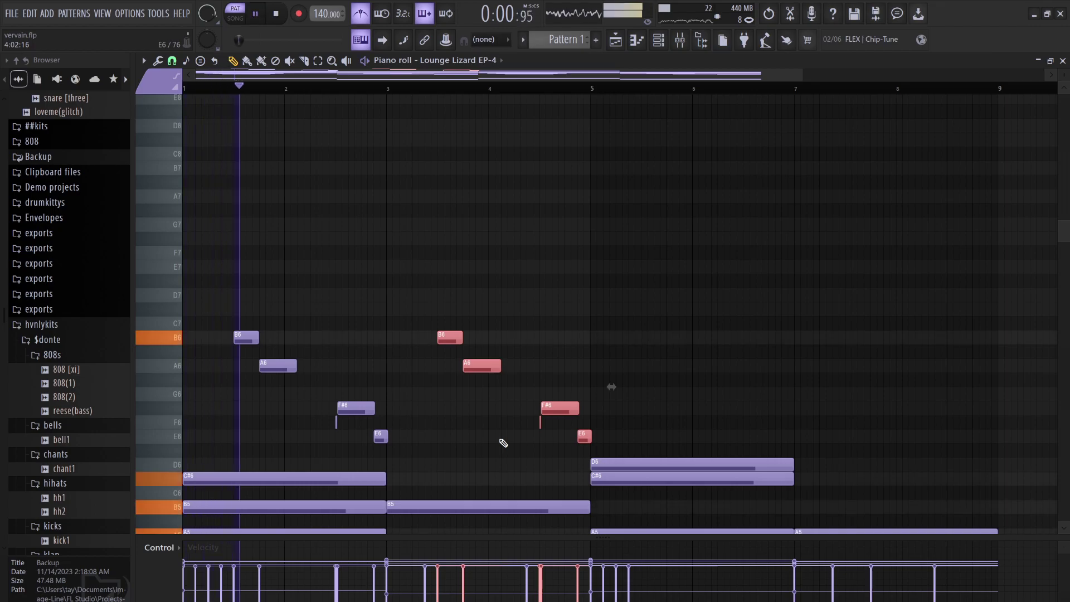
Trim the E6 note at the end of bar 4 to 2 steps and add a short G6 note at step 11 of bar 4.
click(586, 448)
click(584, 437)
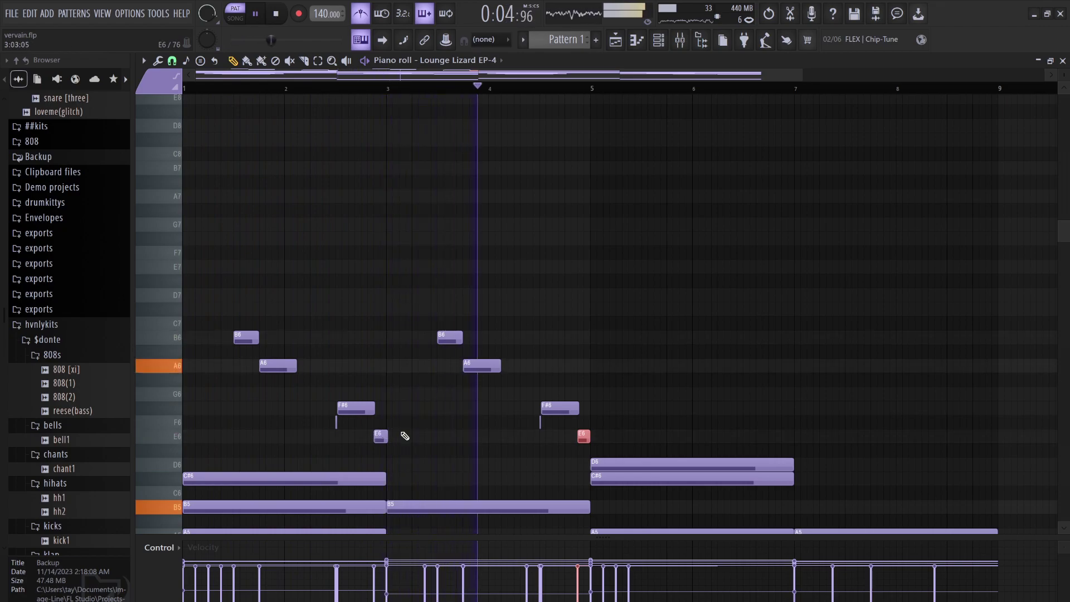
click(555, 394)
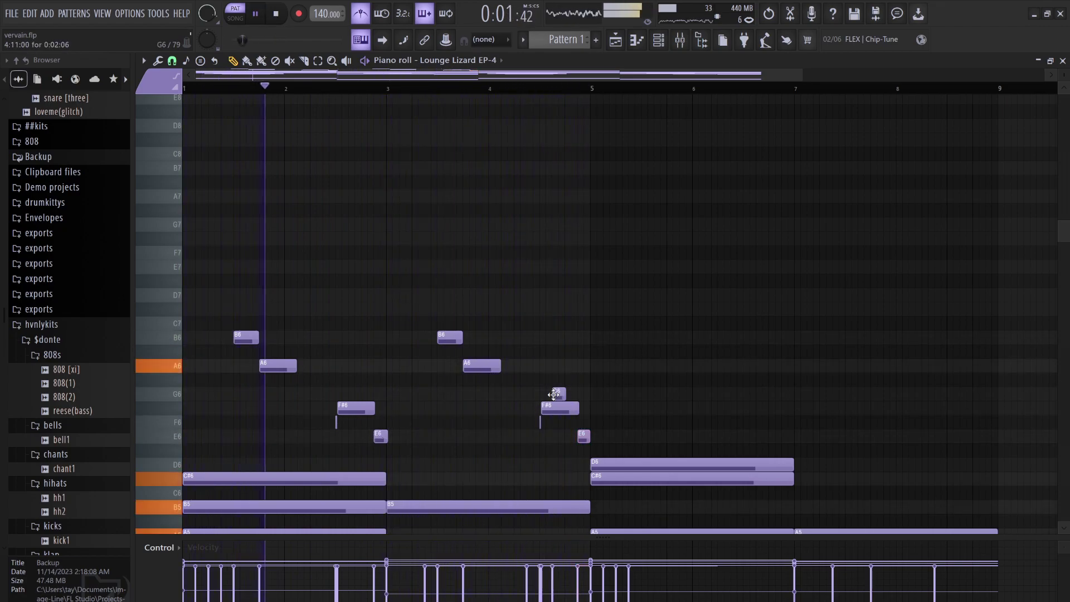
Lower the last high note of bar 4 by two semitones to D6.
click(583, 433)
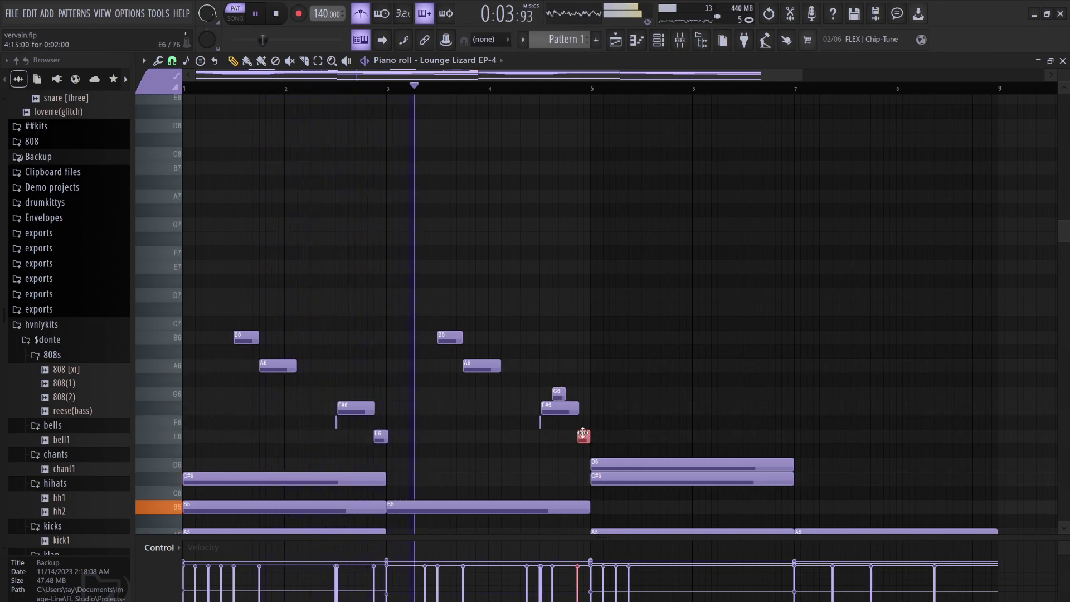
key(shift+Down)
key(shift+Down)
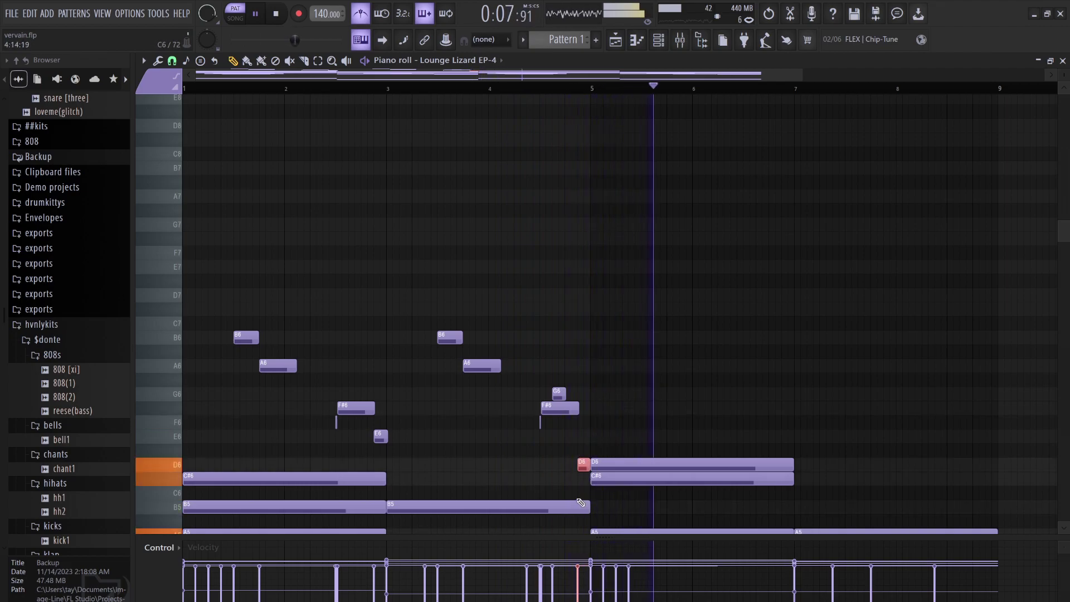
Copy the high melody run of bars 1 to 4 into bars 5 to 8.
drag(589, 485, 548, 346)
drag(511, 444, 205, 260)
shift+drag(244, 336, 645, 341)
click(692, 323)
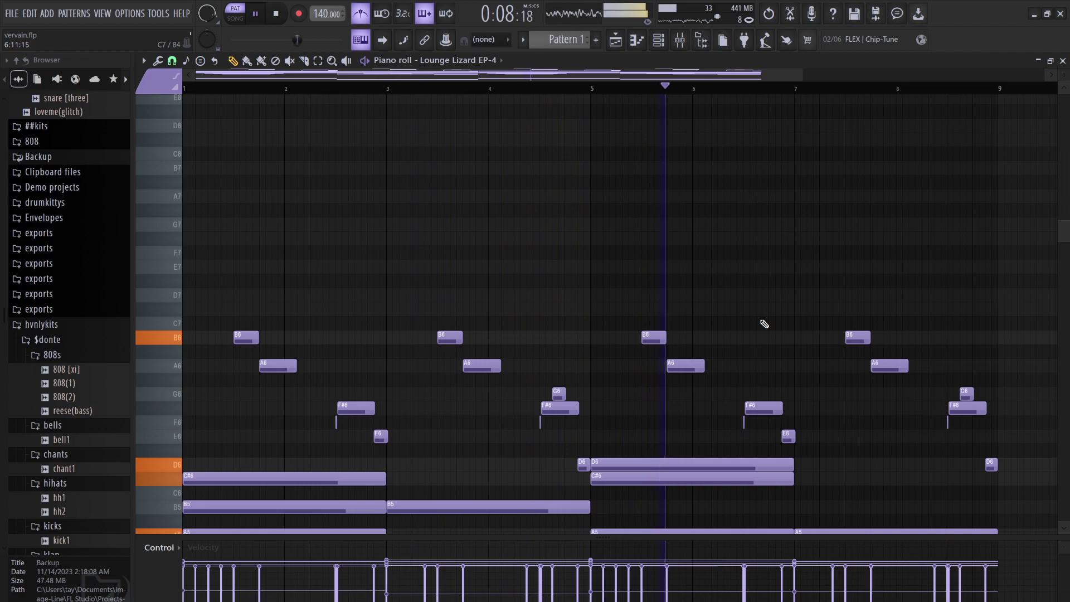
Lower the A6 note at step 13 of bar 7 by three semitones to F#6 and stop playback.
click(889, 365)
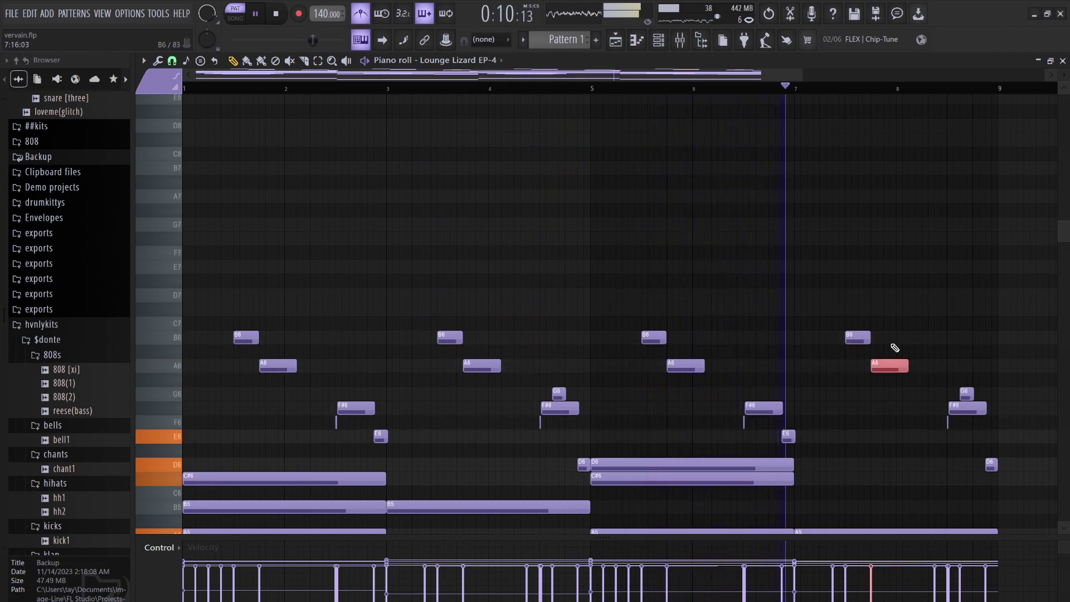
key(Down)
key(Down)
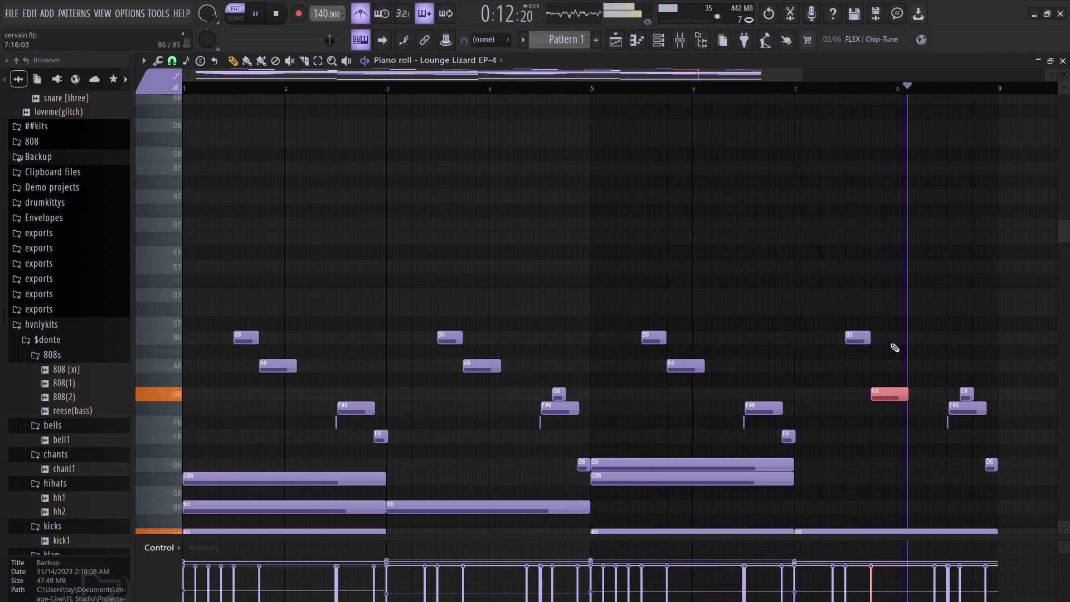
key(Down)
key(space)
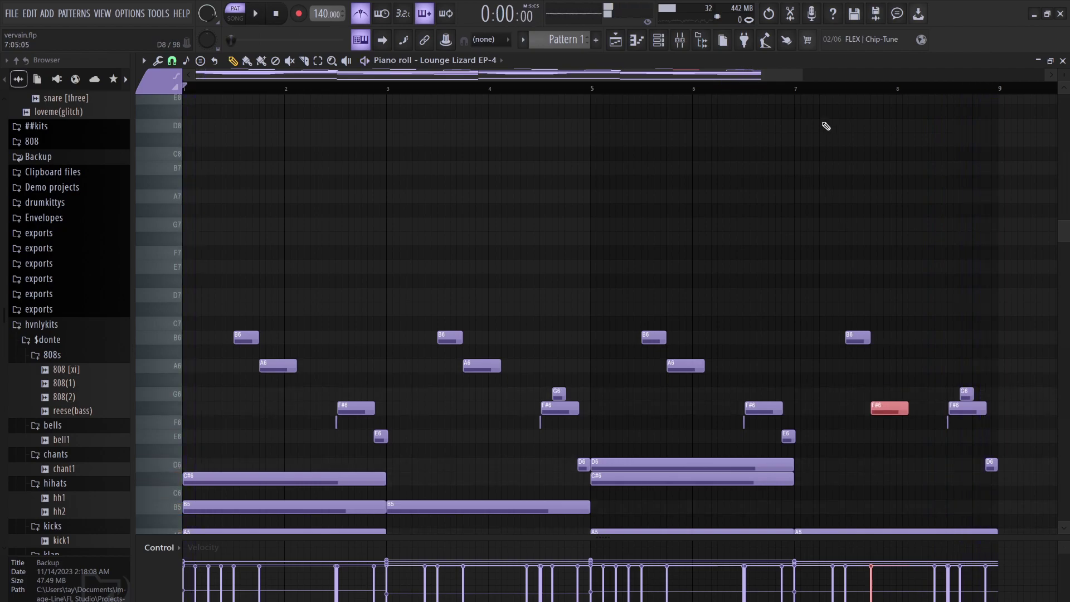
Play from bar 7 and raise the short G6 note in bar 8 two semitones to A6.
click(792, 90)
key(space)
click(967, 394)
key(Up)
key(Up)
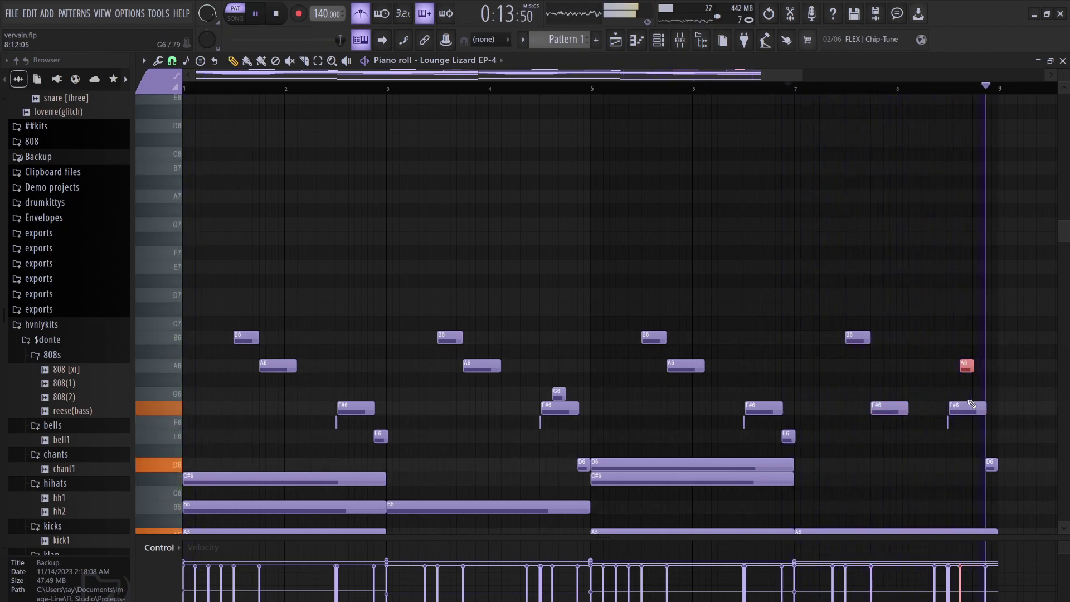
Raise the final D6 note of bar 8 two semitones to E6 and replay the ending.
click(991, 466)
key(Up)
key(Up)
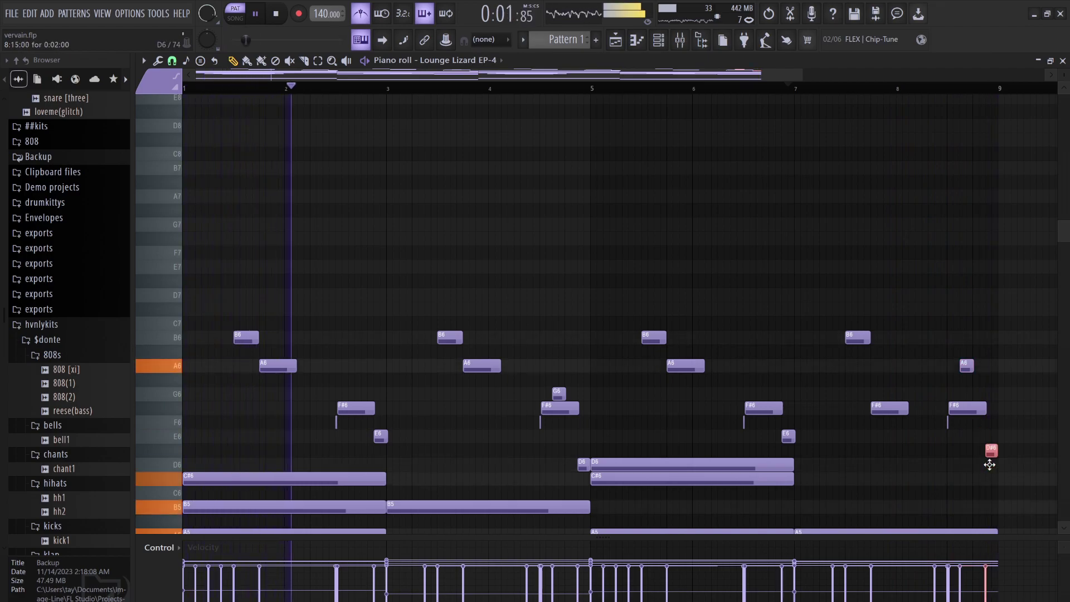
key(space)
key(space)
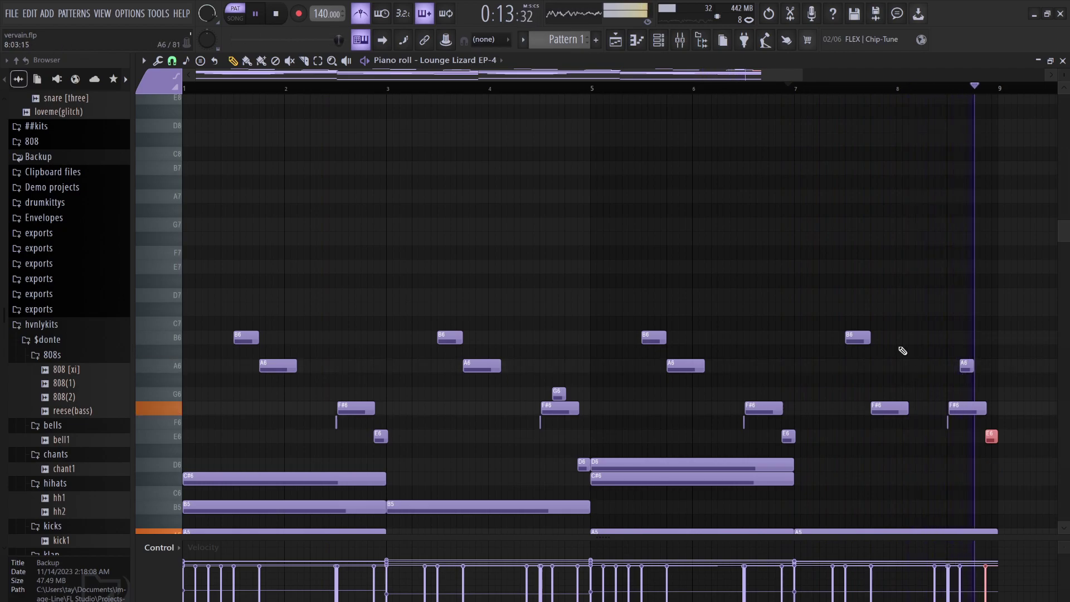
Lower the B6 note in bar 7 by four semitones to G6 and replay from bar 7.
drag(896, 352, 844, 344)
key(shift+Down)
key(Down)
key(Down)
key(Down)
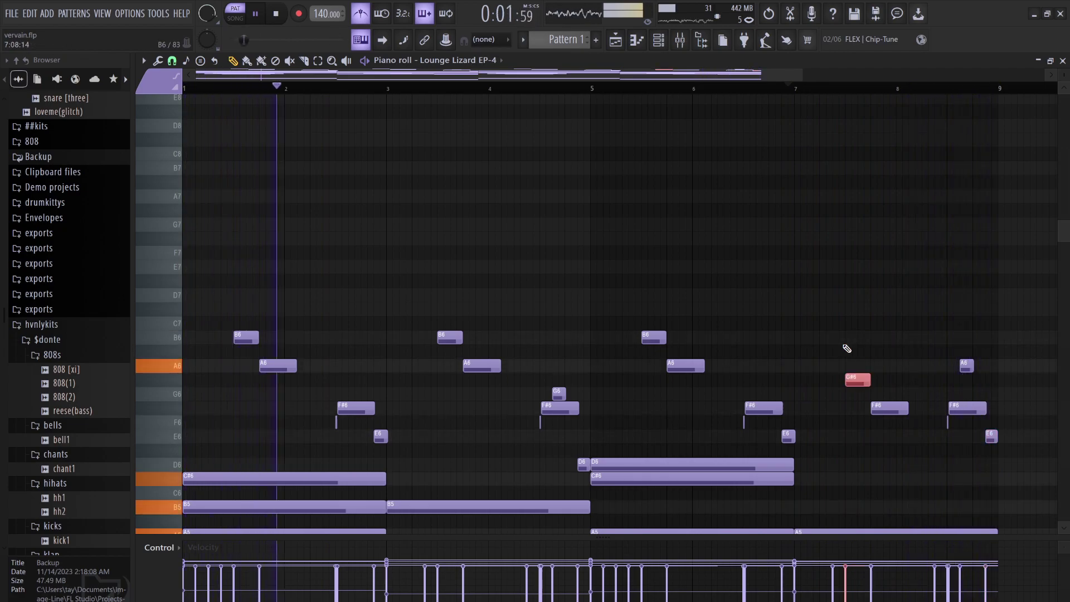
key(space)
key(space)
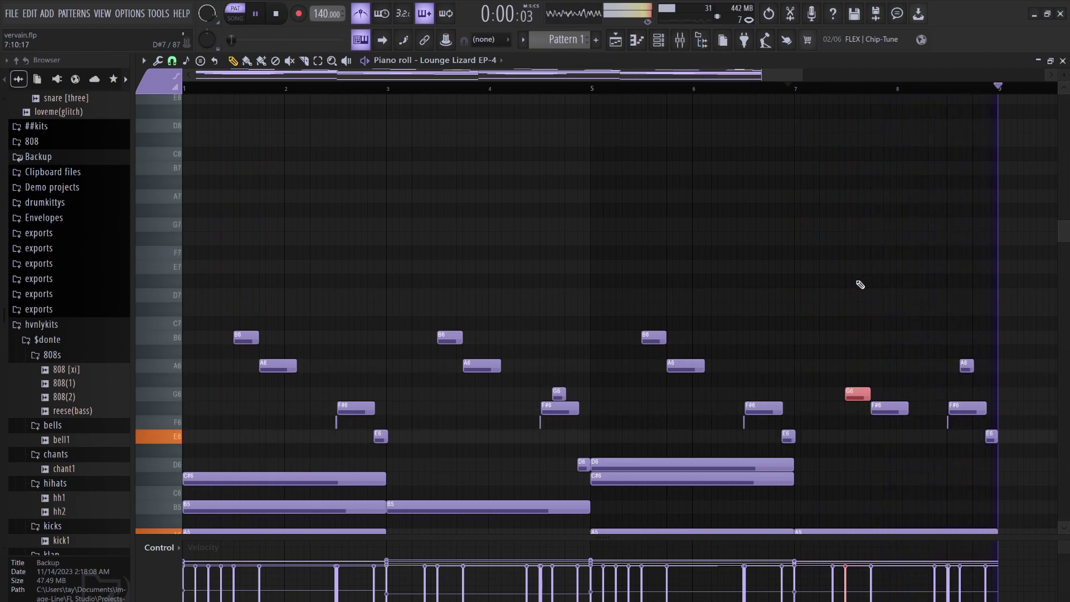
Select all the high melody notes across the eight bars, reduce their velocities slightly, and clear the selection.
key(ctrl+d)
drag(1007, 456, 576, 274)
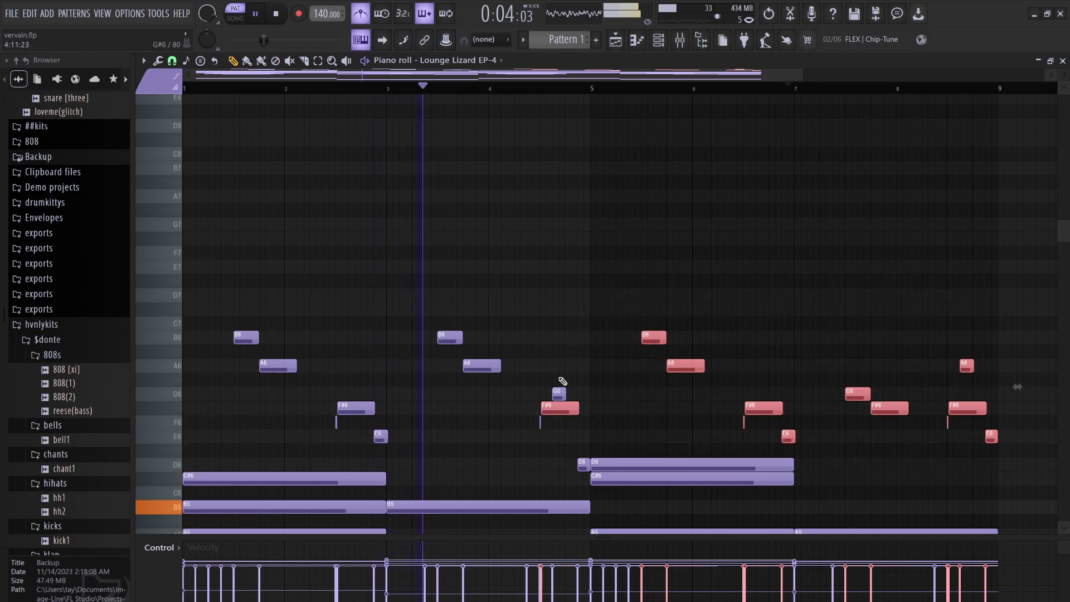
drag(561, 374, 580, 465)
drag(572, 428, 244, 337)
drag(453, 437, 374, 436)
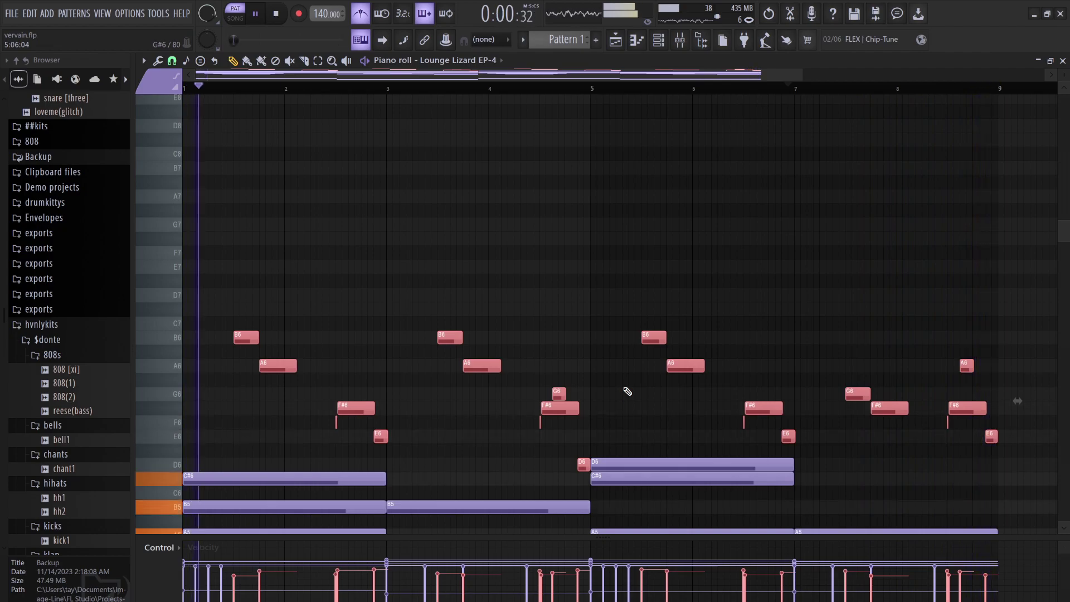
click(623, 282)
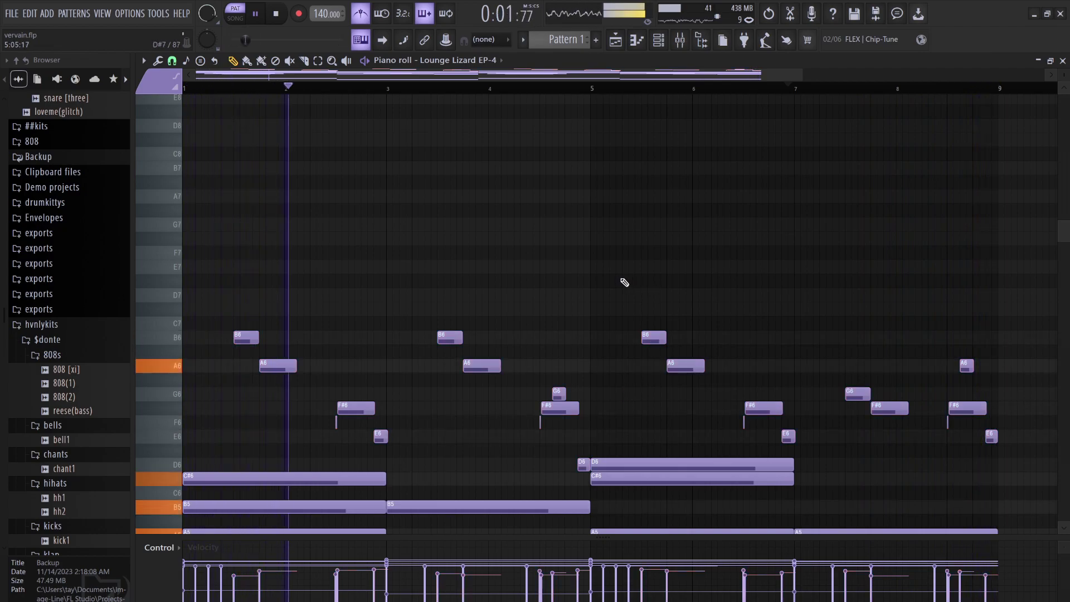
Paste the notes into the first Sampler channel, solo the Lounge Lizard EP-4 channel, and stop playback.
click(661, 43)
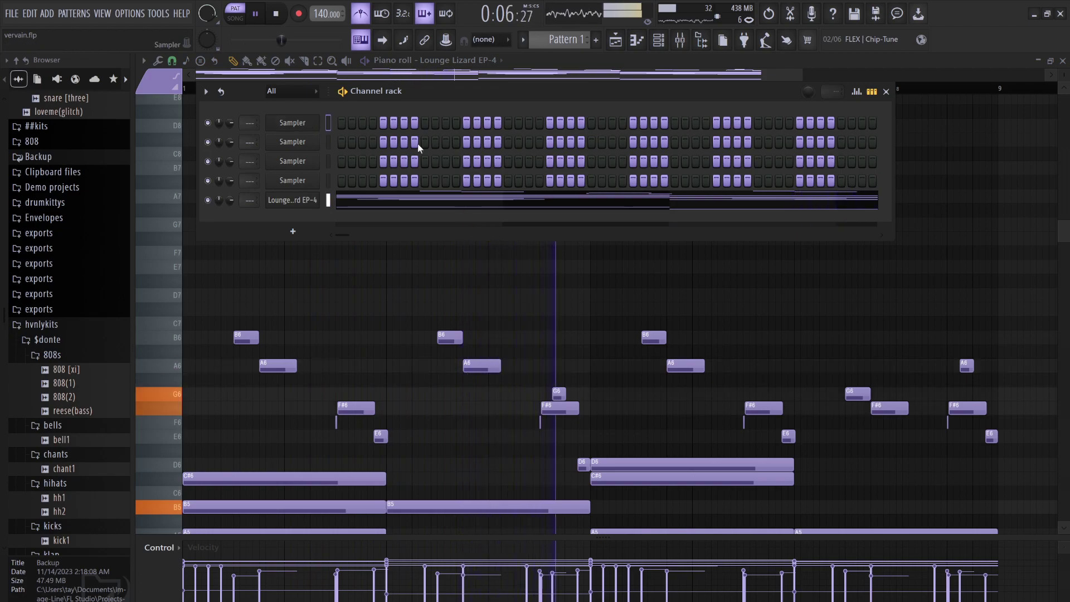
key(ctrl+v)
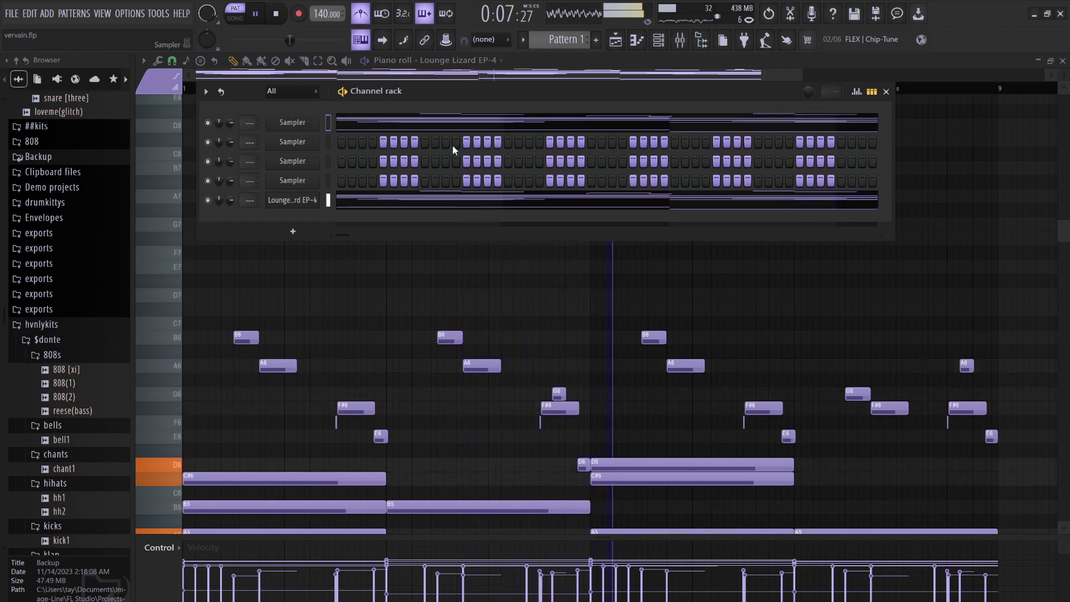
right_click(208, 201)
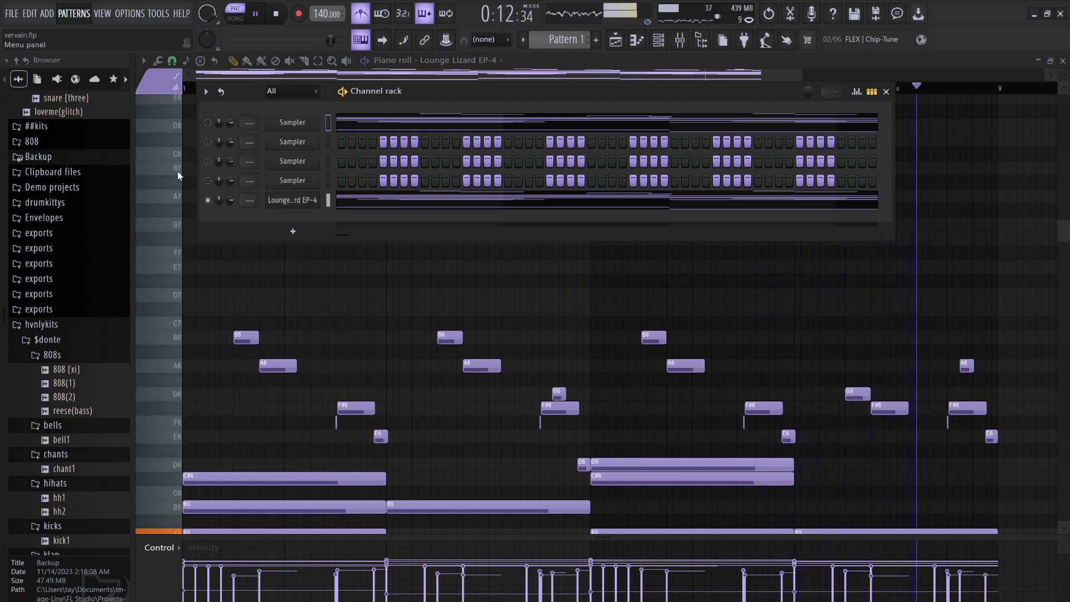
key(space)
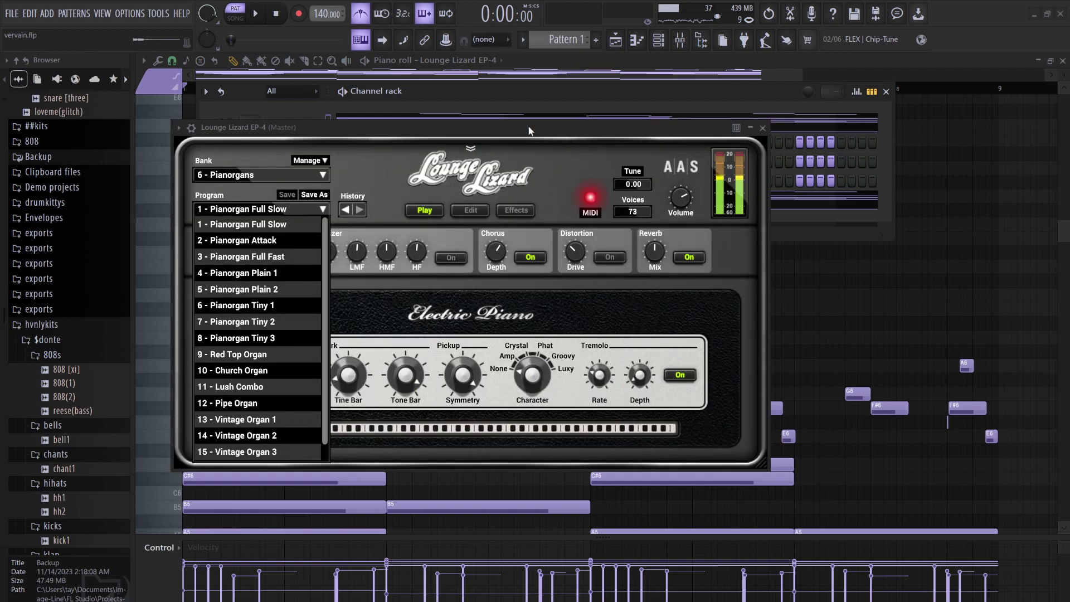
Check the Audio channel group, show all channels again, and reopen the Lounge Lizard EP-4 piano roll.
key(Page_Down)
click(300, 89)
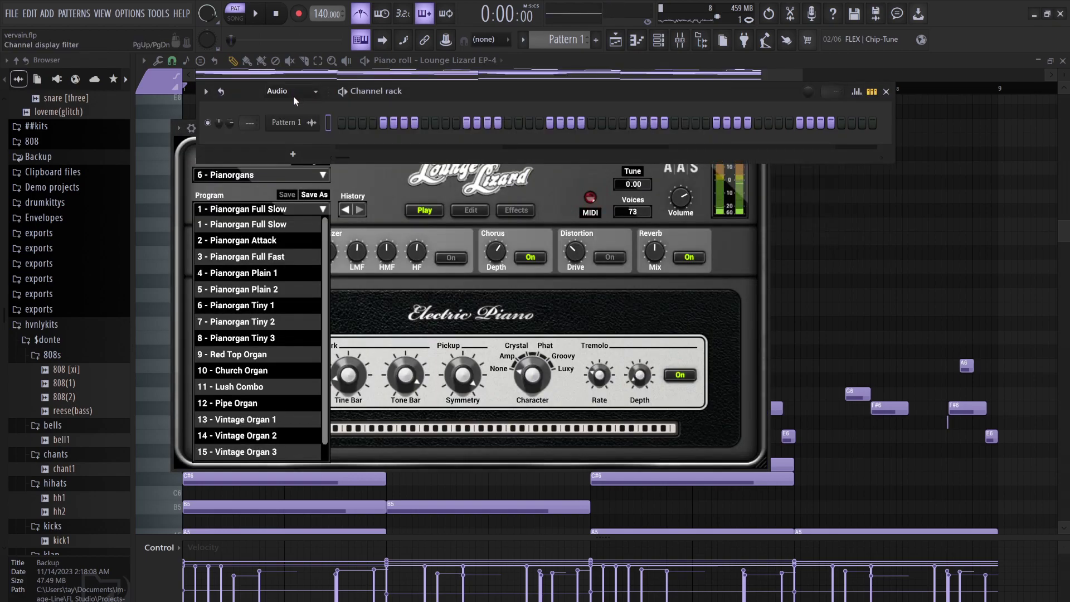
key(Page_Up)
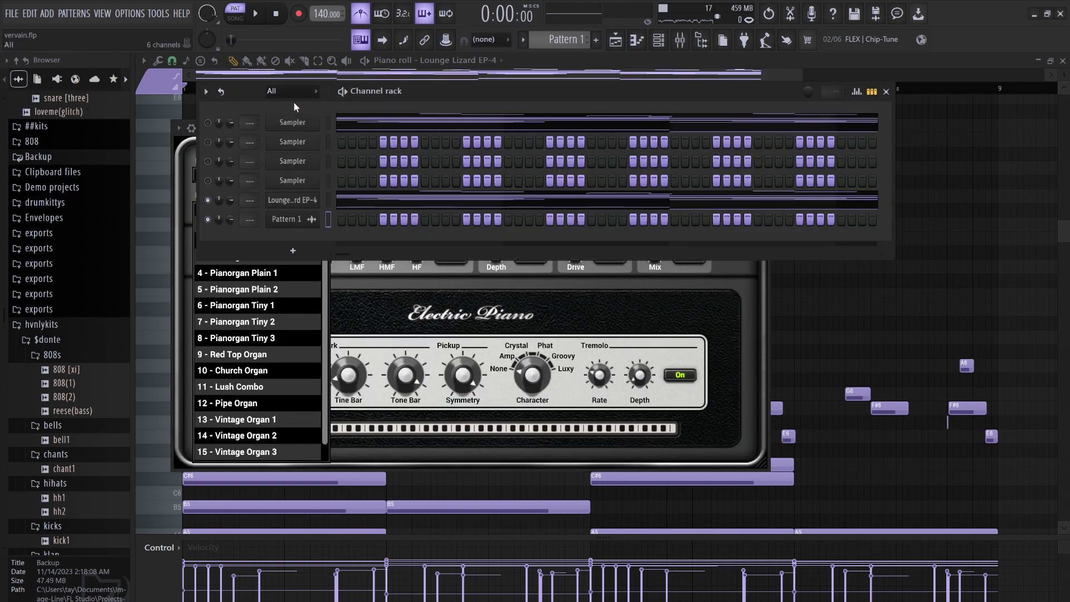
click(369, 206)
click(378, 206)
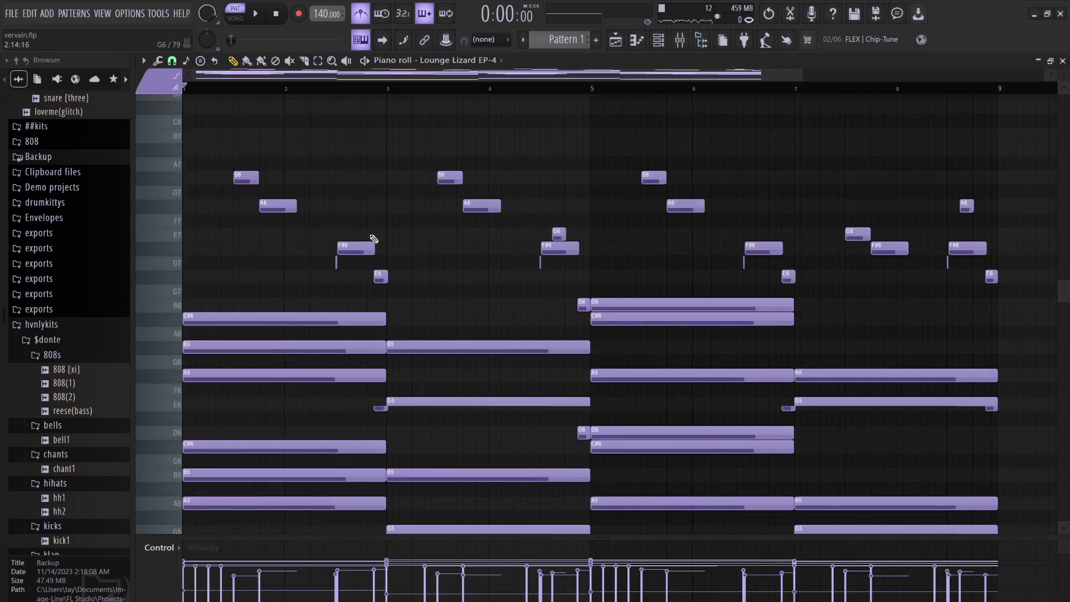
Try the whole Lounge Lizard EP-4 part one semitone lower and return it to its original pitch.
key(space)
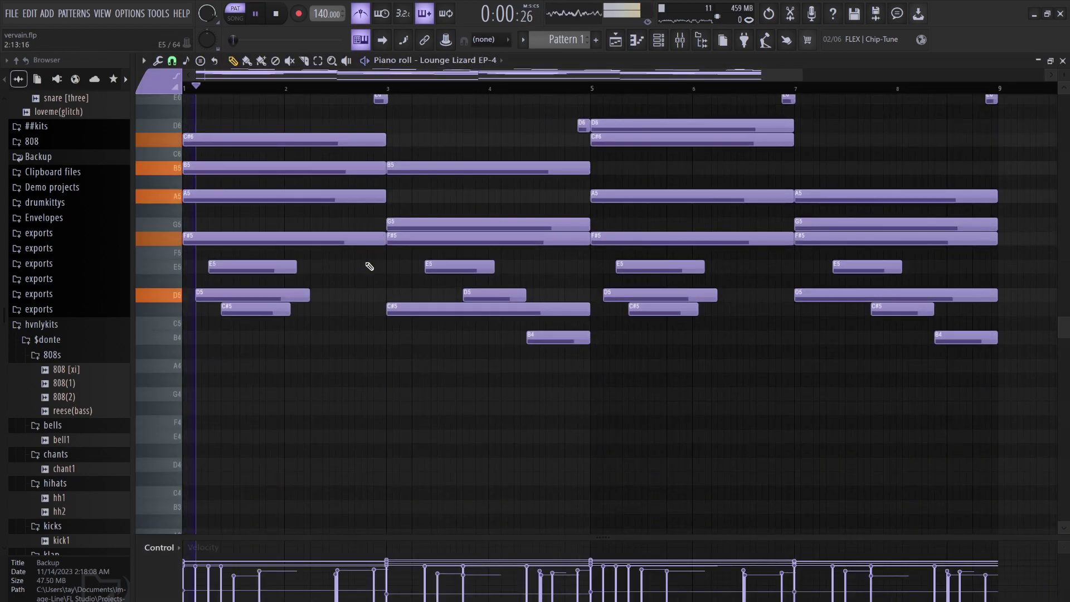
scroll(367, 264, down, 3)
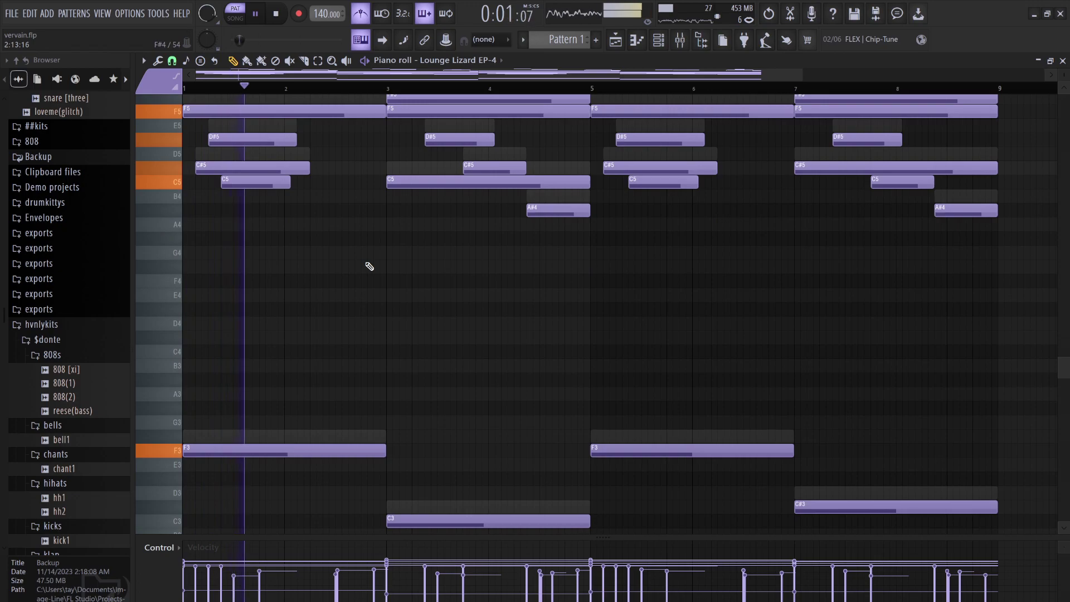
scroll(368, 262, up, 4)
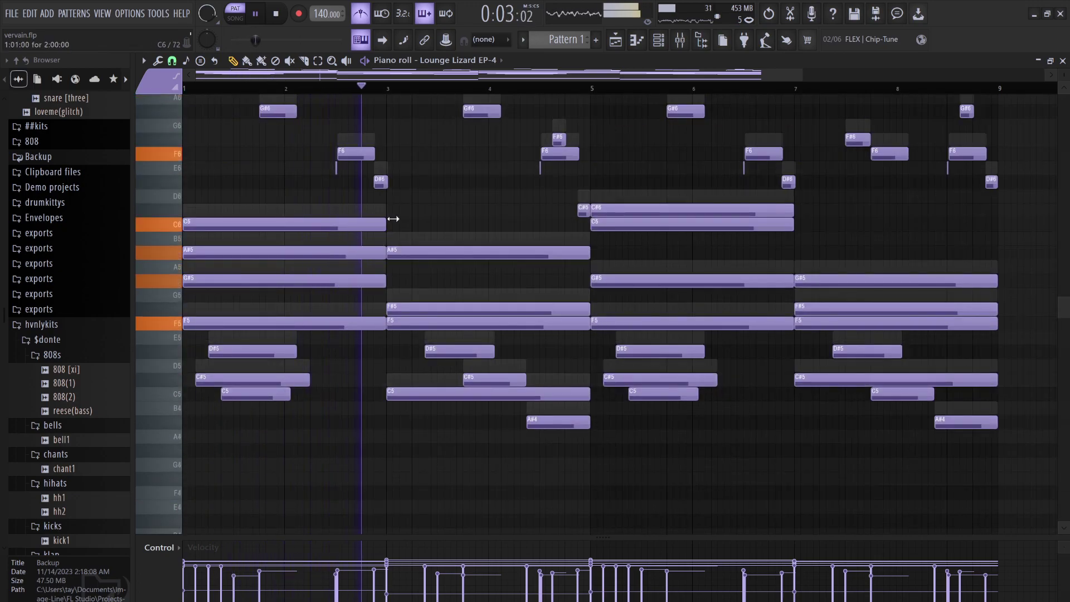
key(space)
key(shift+Up)
key(Down)
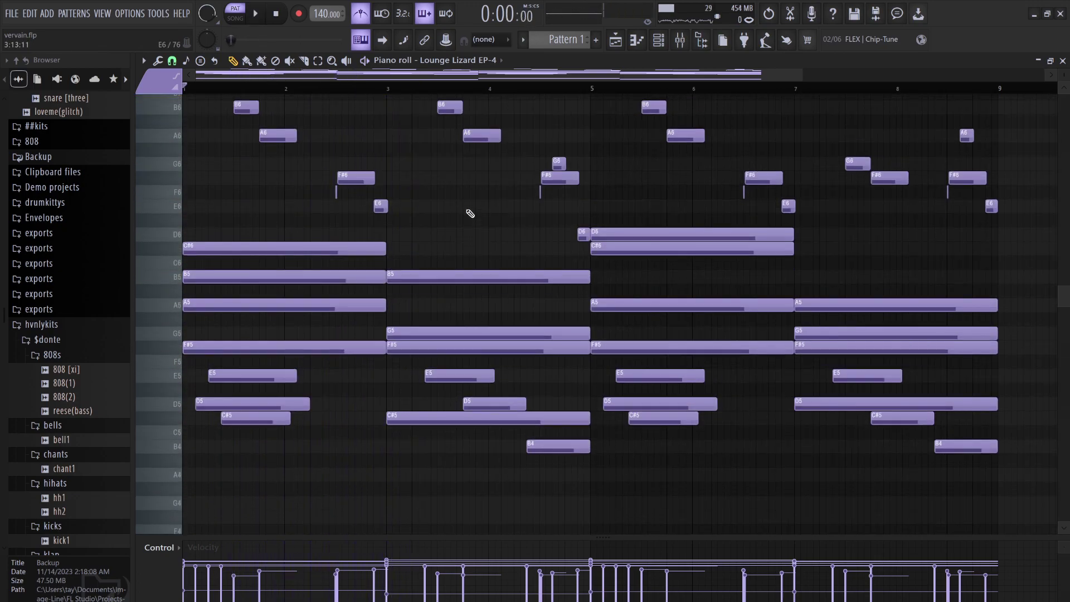
scroll(469, 213, down, 5)
scroll(470, 213, up, 10)
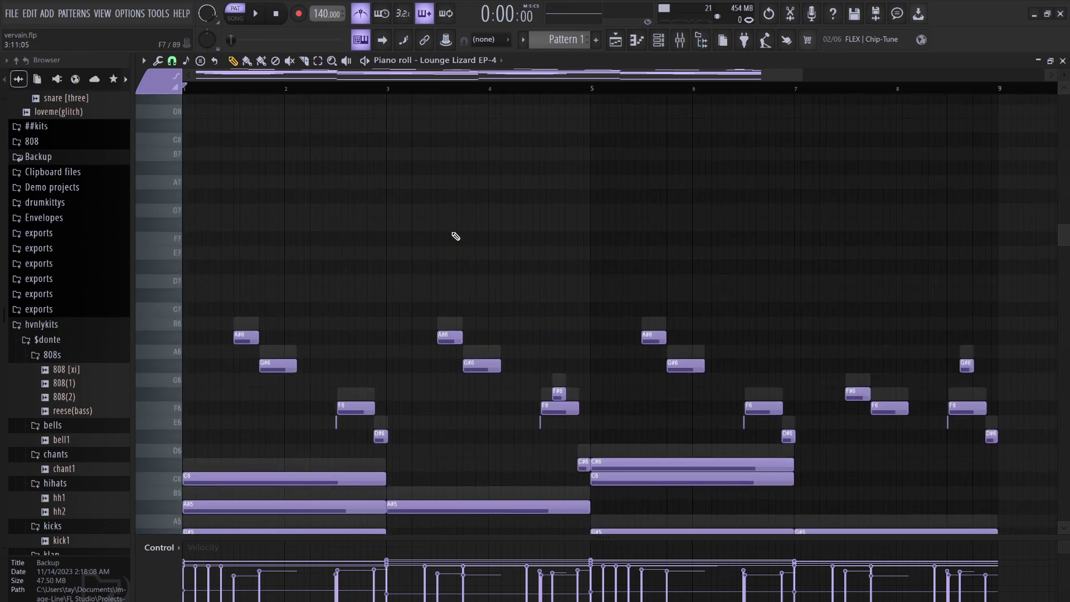
scroll(455, 236, down, 3)
key(Up)
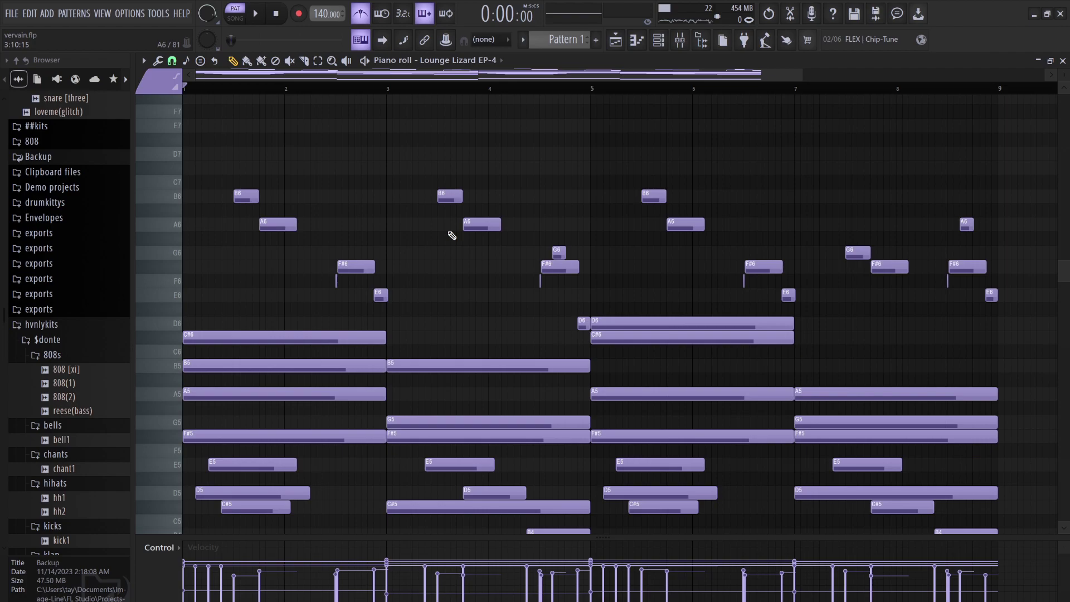
Try all the notes two semitones below their original pitch and play the pattern.
key(Down)
scroll(452, 235, down, 8)
key(Down)
key(space)
scroll(446, 238, up, 6)
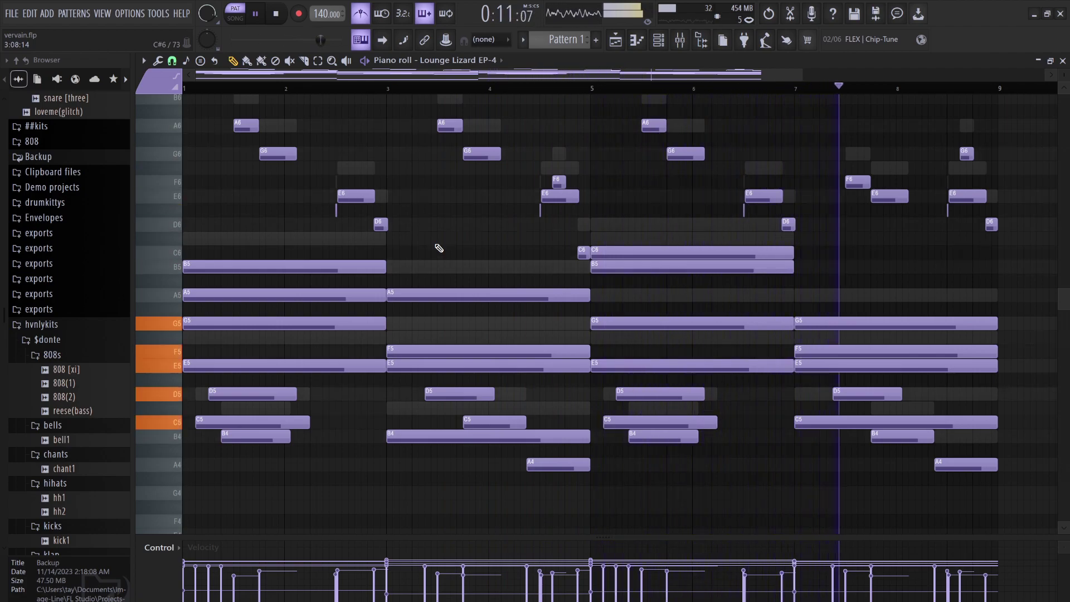
Try all the notes three and four semitones below their original pitch, listening to each version.
scroll(439, 248, down, 5)
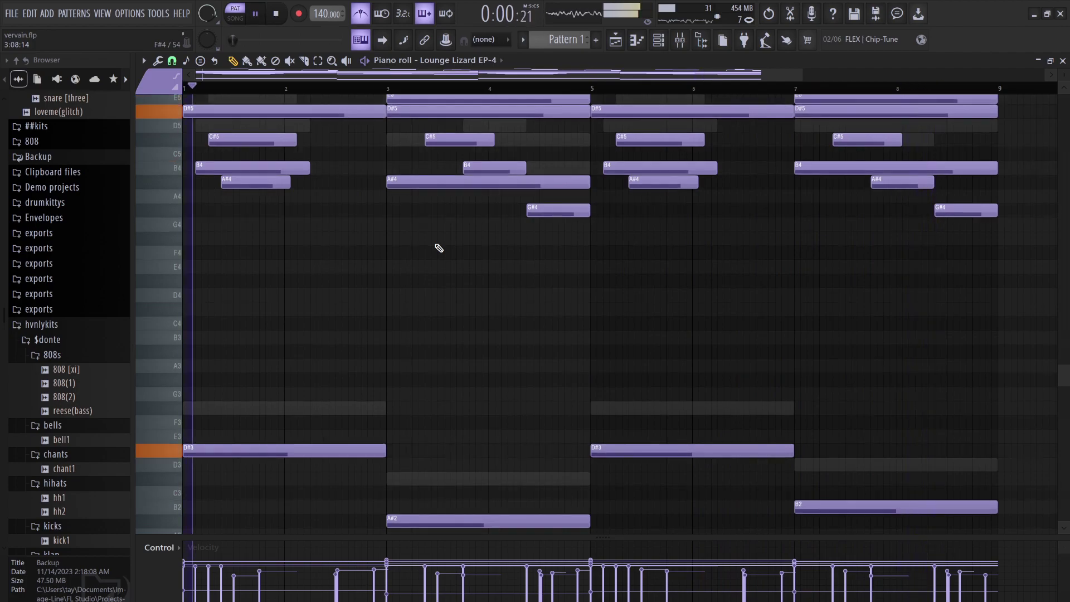
scroll(438, 247, up, 5)
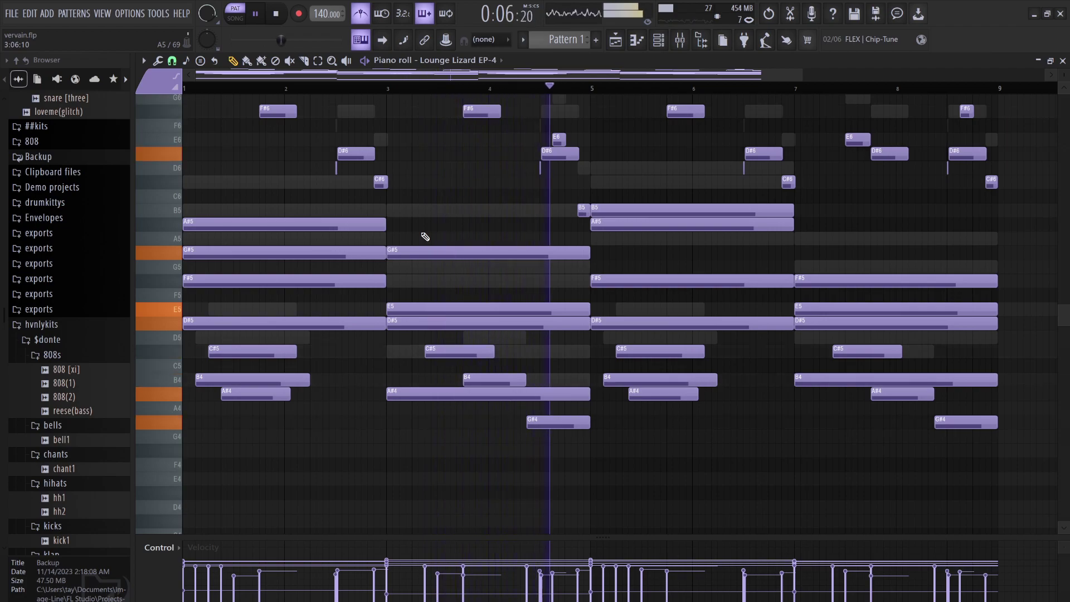
scroll(425, 236, down, 5)
key(space)
key(space)
scroll(425, 236, up, 5)
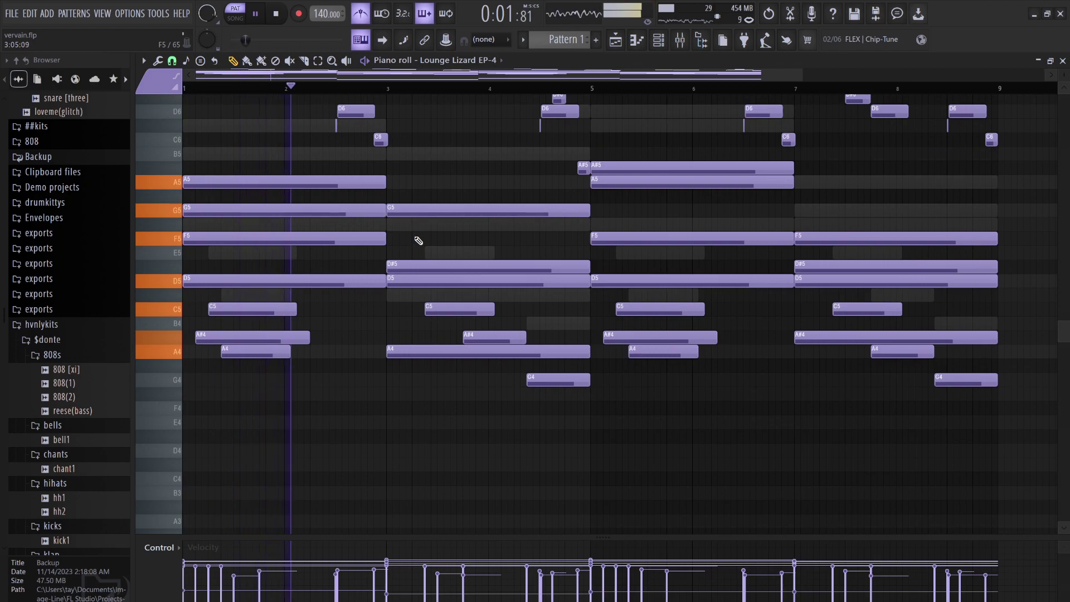
Stop playback, restore all notes to their original pitch, and transpose them down one semitone.
key(space)
scroll(418, 241, up, 4)
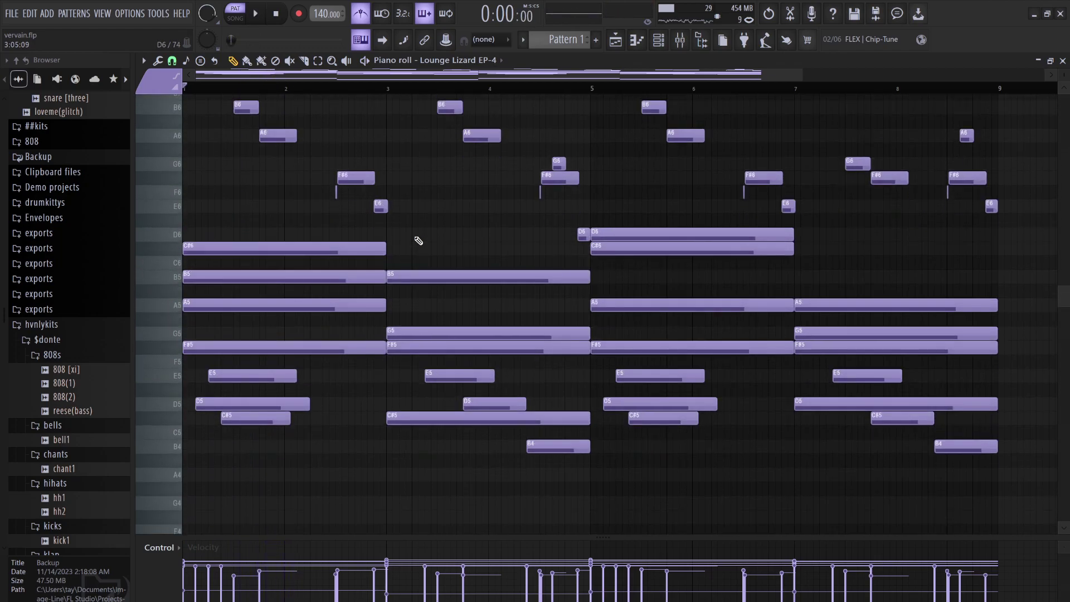
scroll(416, 238, down, 7)
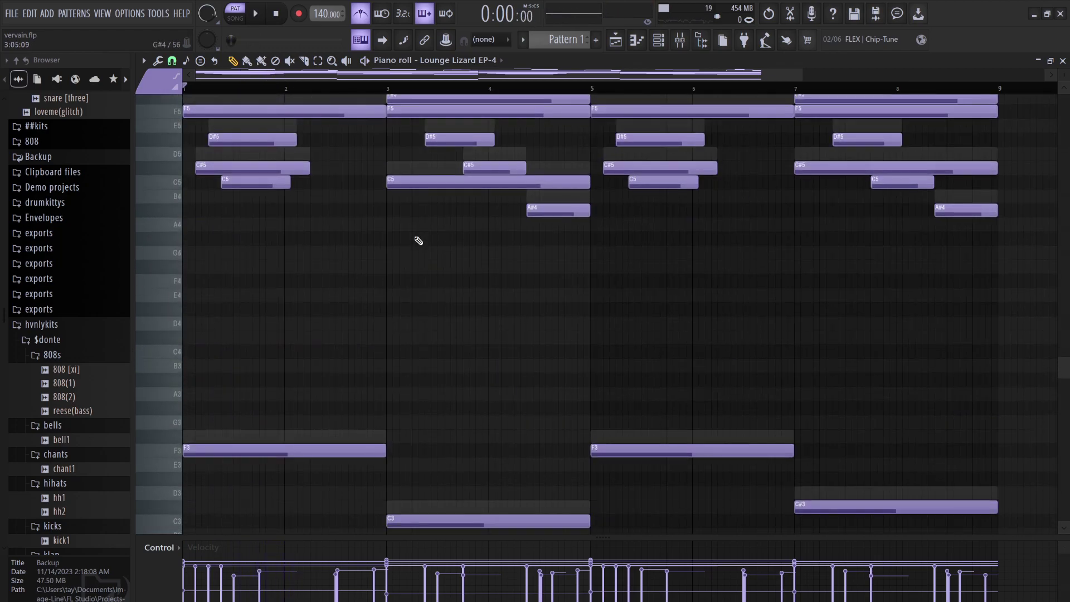
Transpose all the Lounge Lizard EP-4 notes down two more semitones and play the pattern.
scroll(419, 241, up, 10)
scroll(420, 253, down, 10)
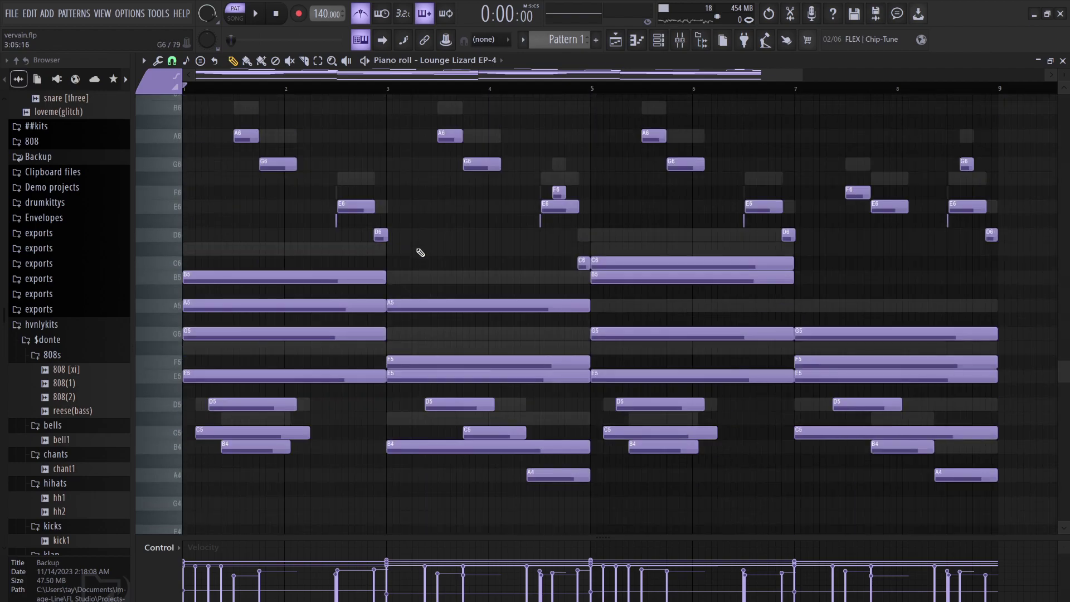
scroll(419, 250, up, 1)
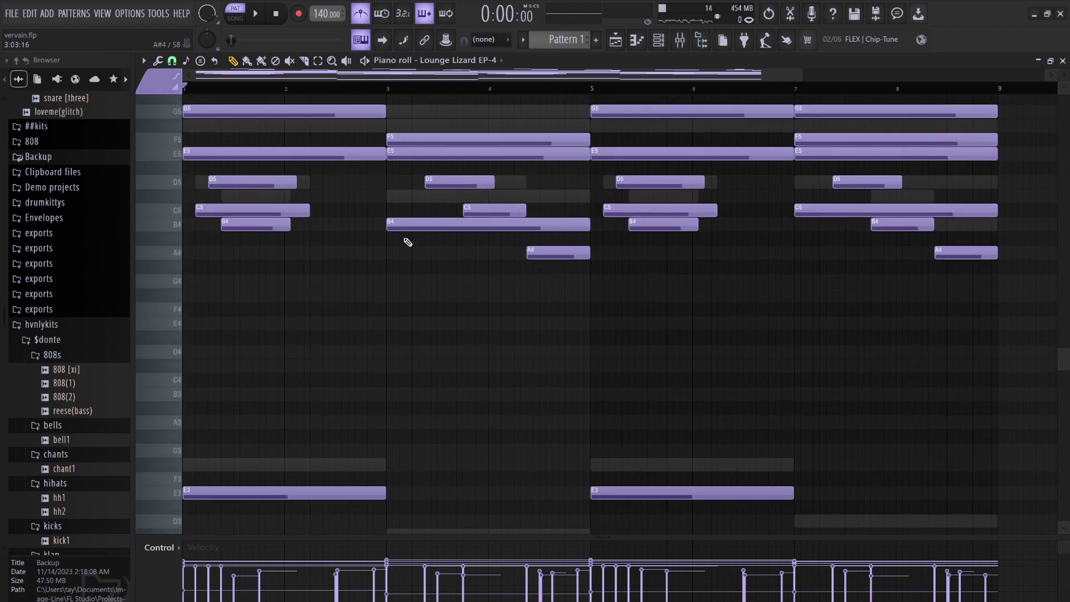
scroll(407, 242, up, 4)
key(shift+Down)
scroll(396, 216, down, 5)
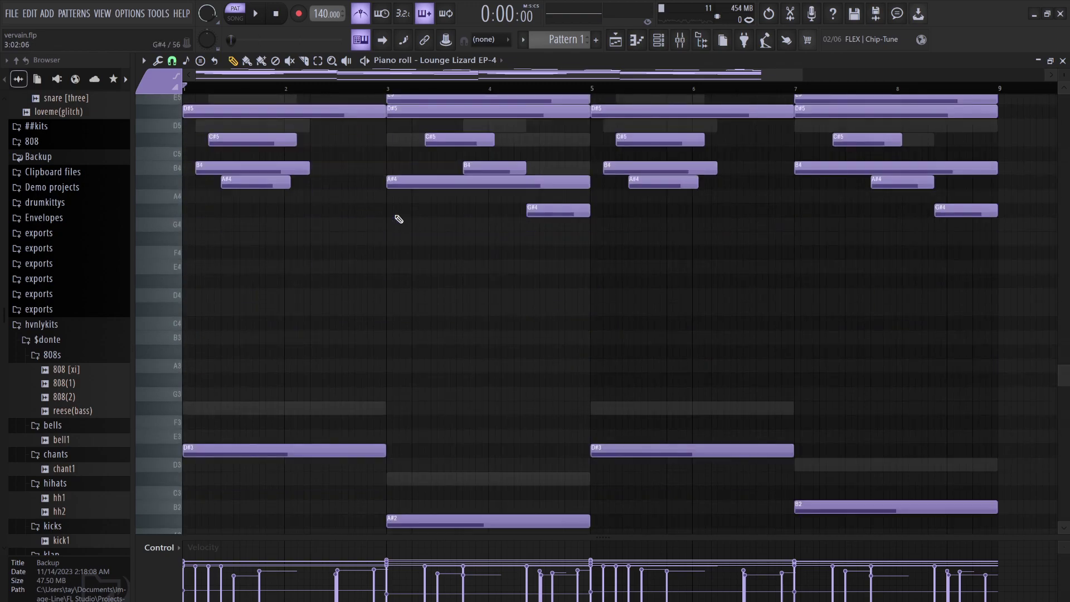
scroll(398, 175, up, 6)
key(space)
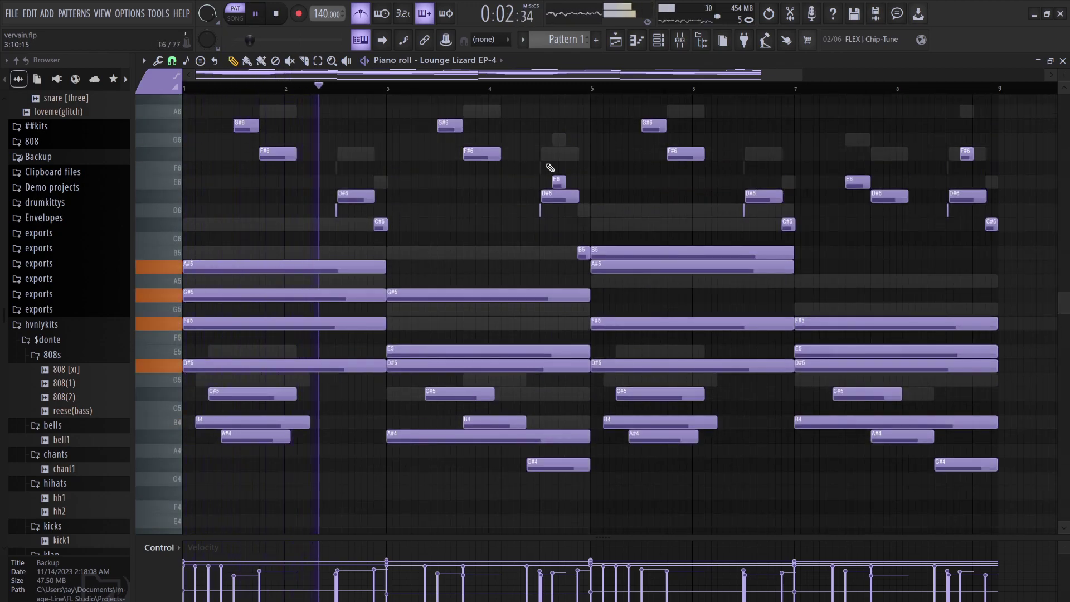
Rename the first Sampler channel in the channel rack as b-g#.
key(F6)
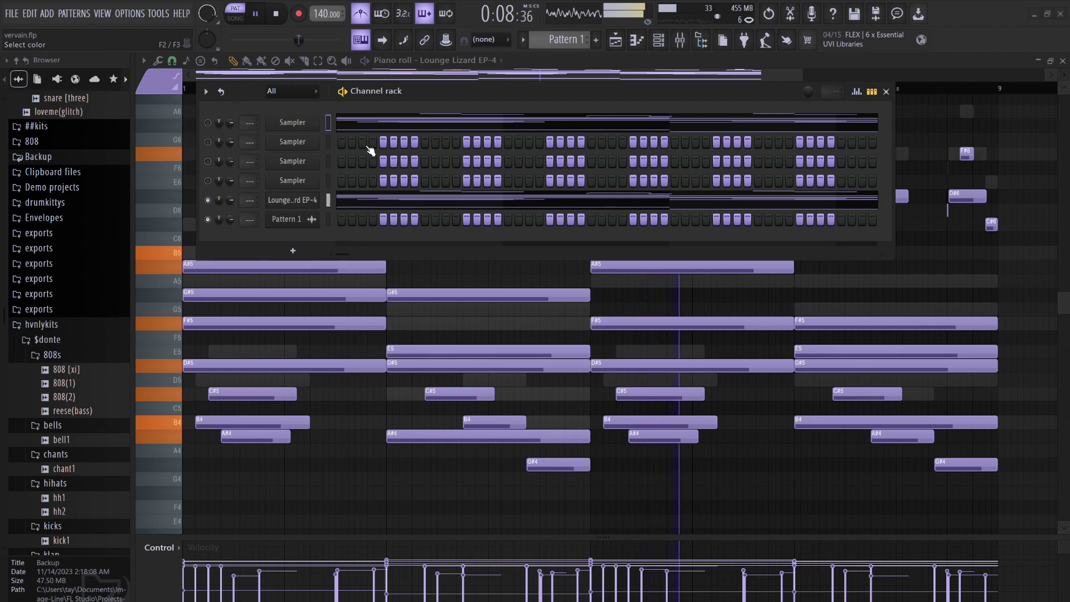
text(b-g#)
key(Return)
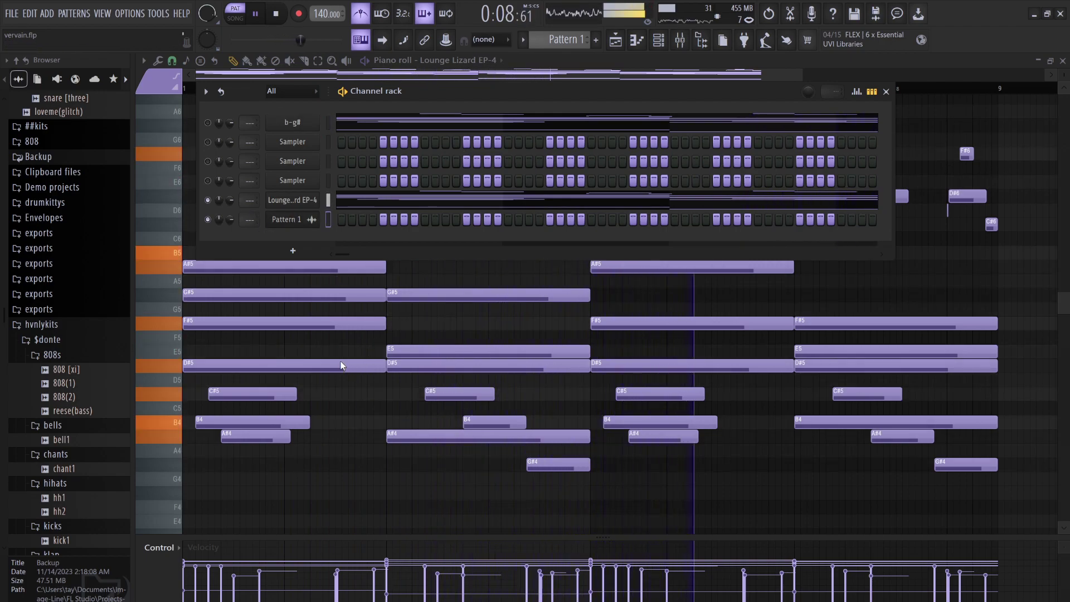
Remove the old Pattern 1 audio clip channel, stop playback, and render the pattern as a new audio clip.
key(ctrl+z)
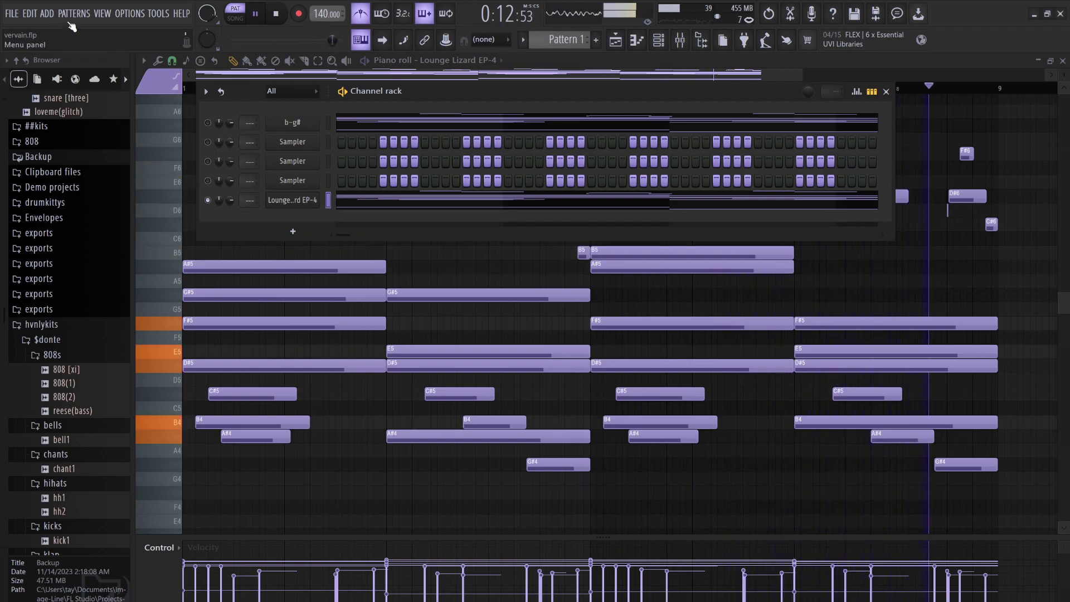
key(space)
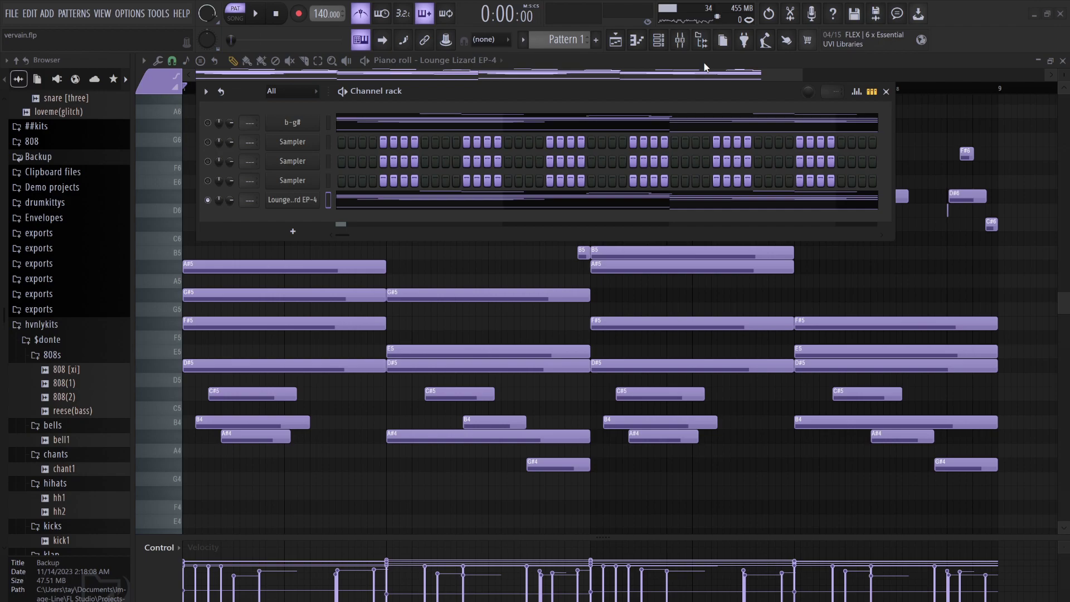
key(Tab)
key(Page_Down)
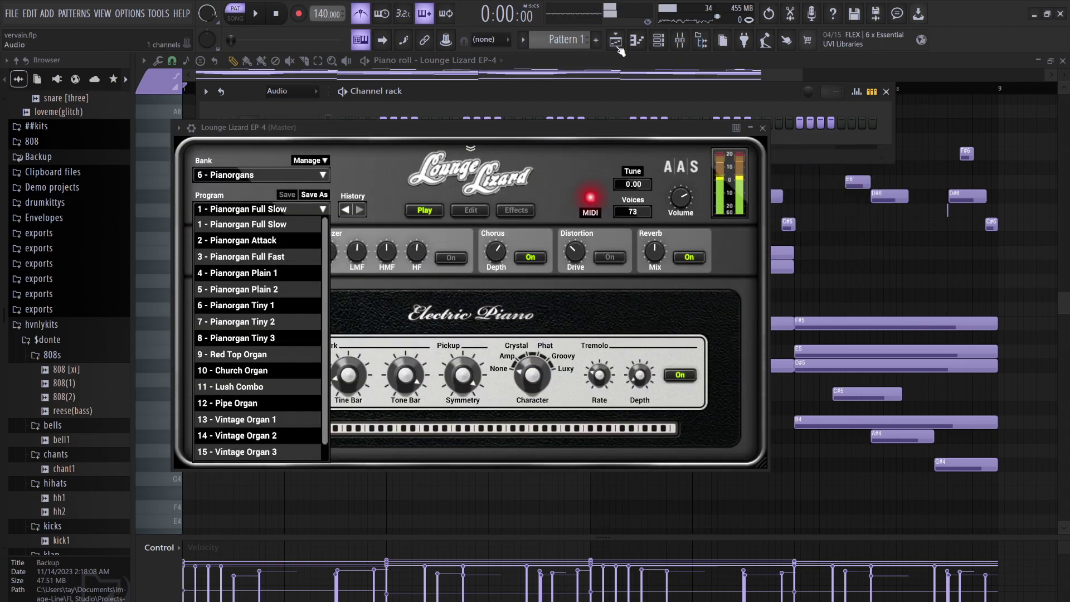
Open the playlist and place the Pattern 1 note clip at bar 1 on Track 7.
click(616, 43)
drag(188, 111, 274, 105)
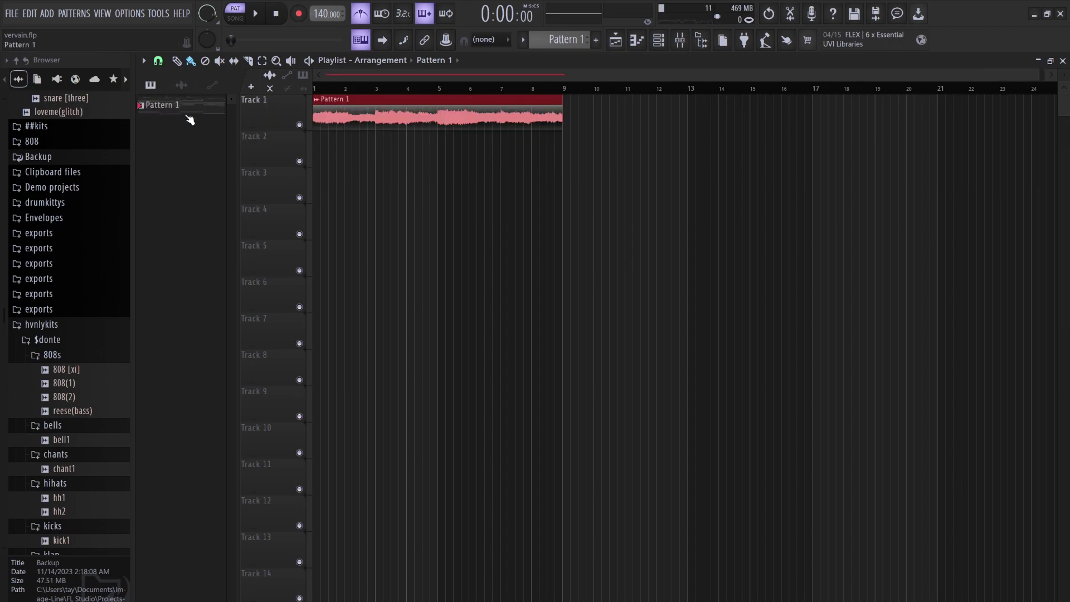
drag(174, 115, 360, 331)
click(470, 356)
right_click(594, 365)
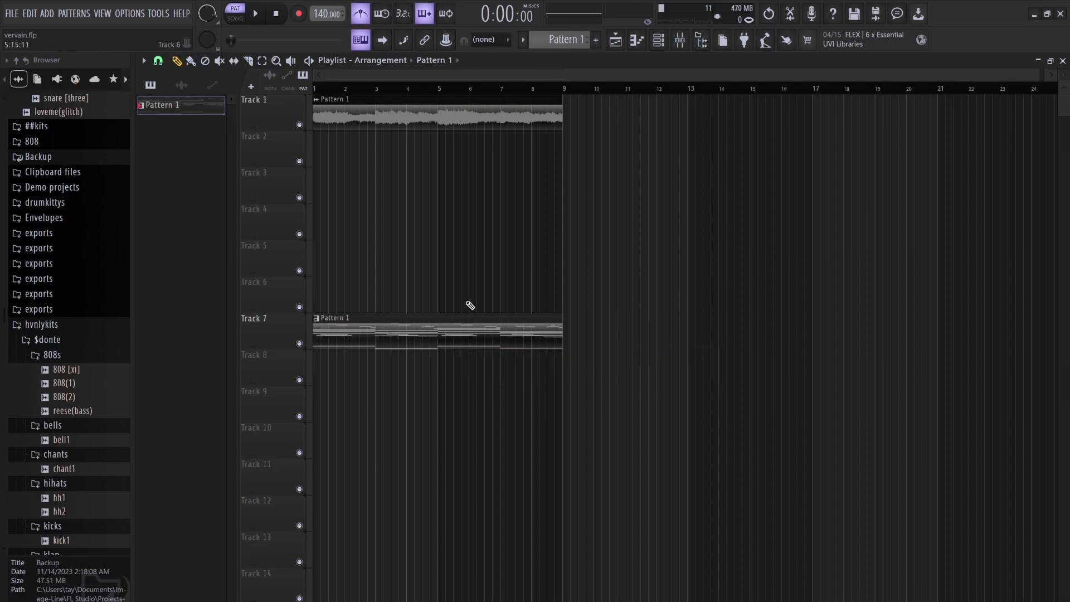
Set the declicking mode of the Pattern 1 audio clip on Track 1 to Generic (bleeding).
double_click(520, 108)
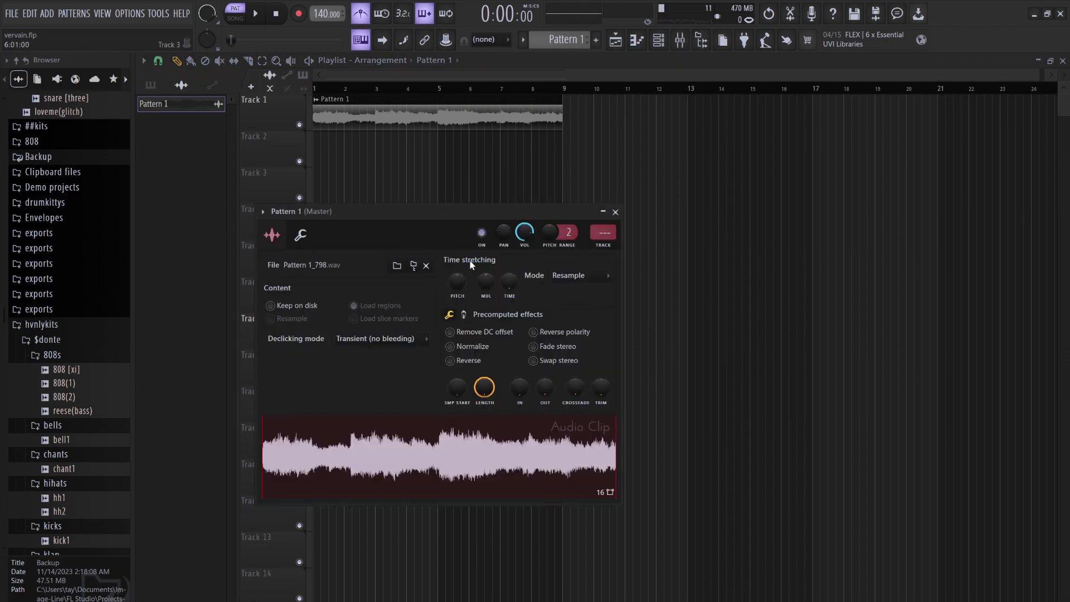
click(384, 338)
click(366, 389)
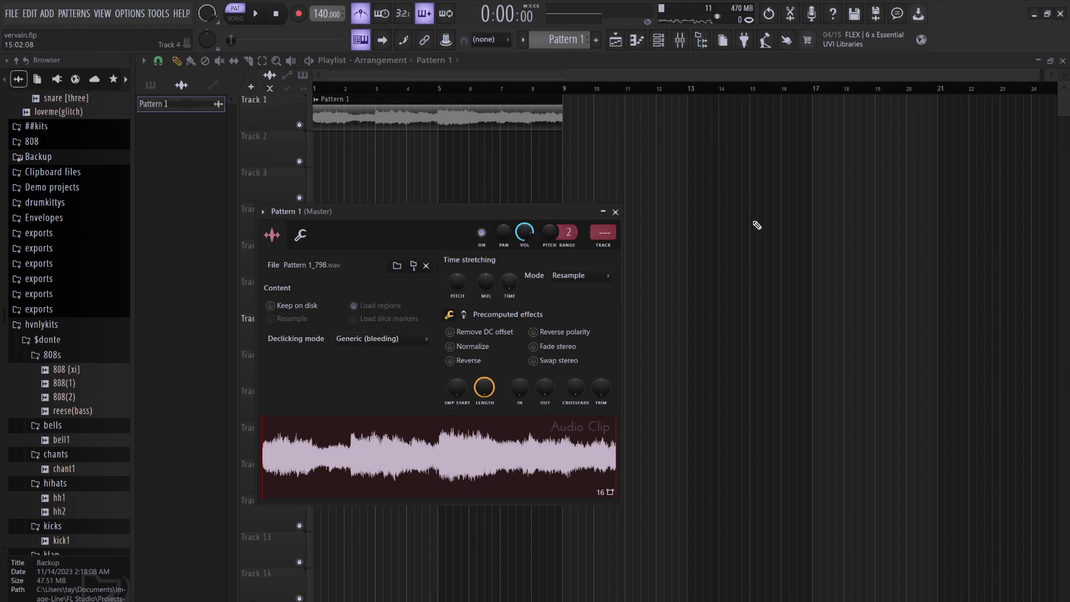
key(Escape)
Show all channels in the channel rack and cut the notes out of the Lounge Lizard EP-4 channel.
click(658, 43)
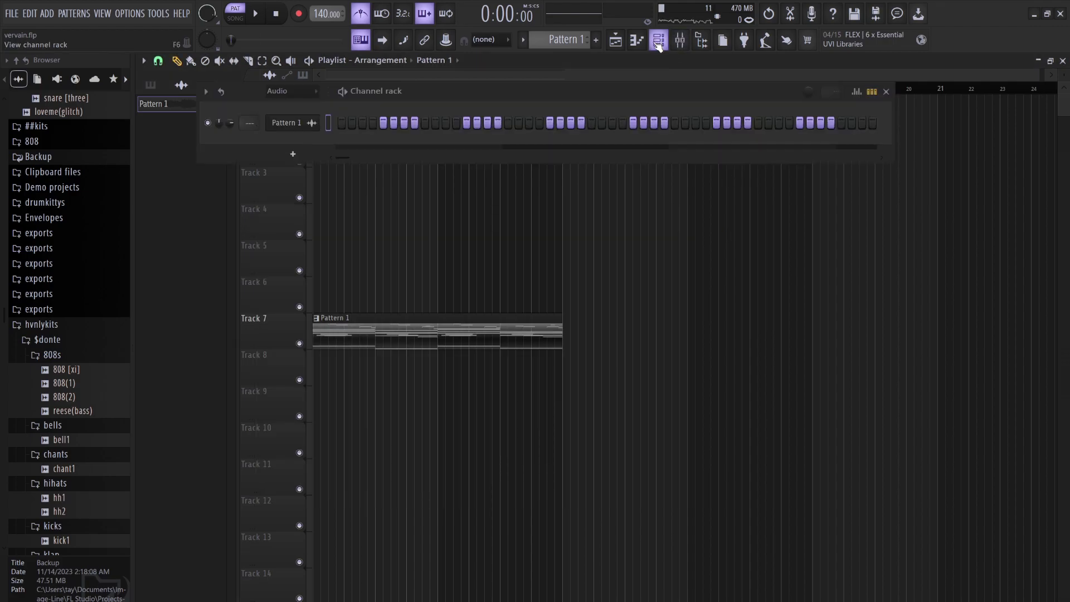
click(299, 94)
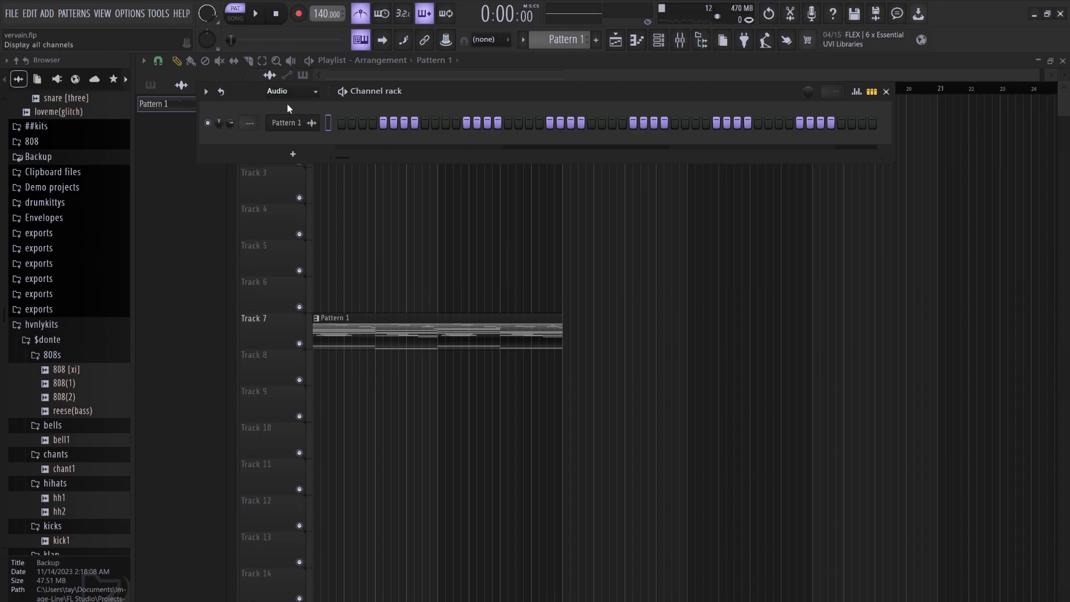
click(287, 103)
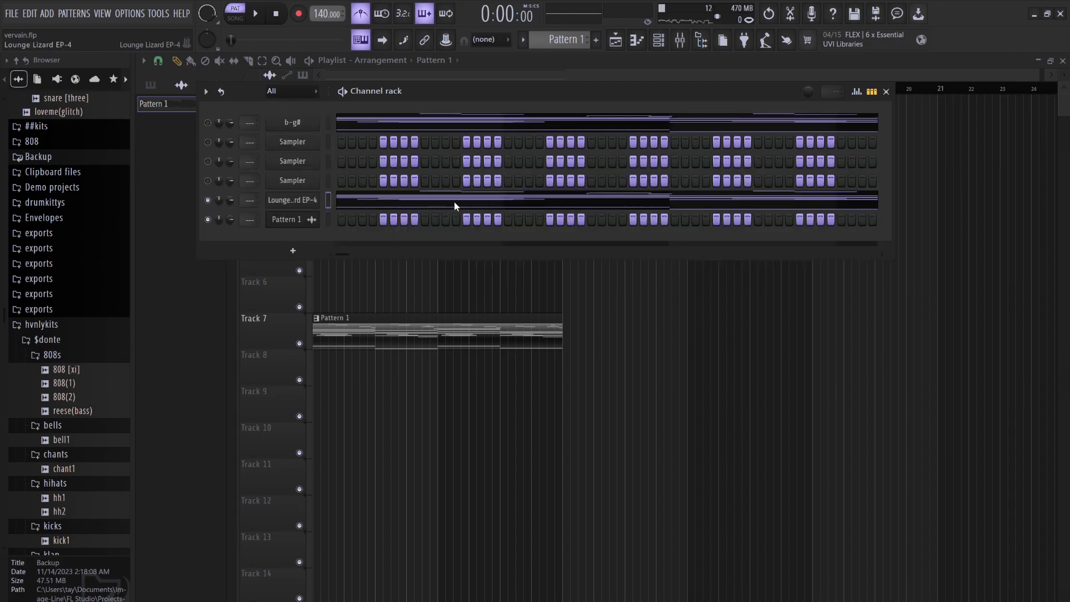
key(ctrl+x)
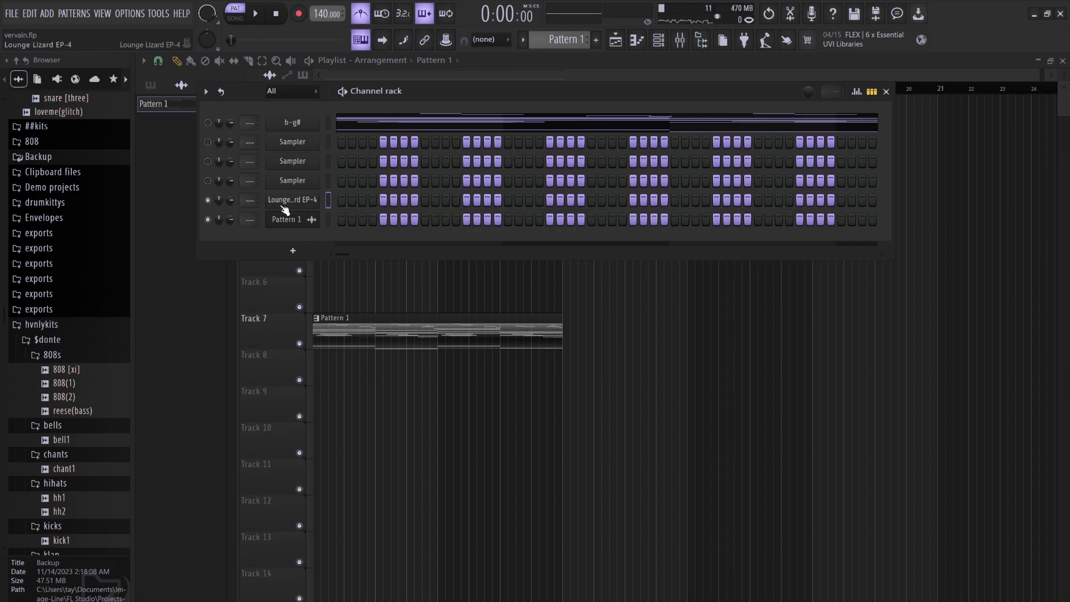
Switch playback to song mode and try the 5 - Pianorgan Plain 2 program in Lounge Lizard EP-4.
click(234, 19)
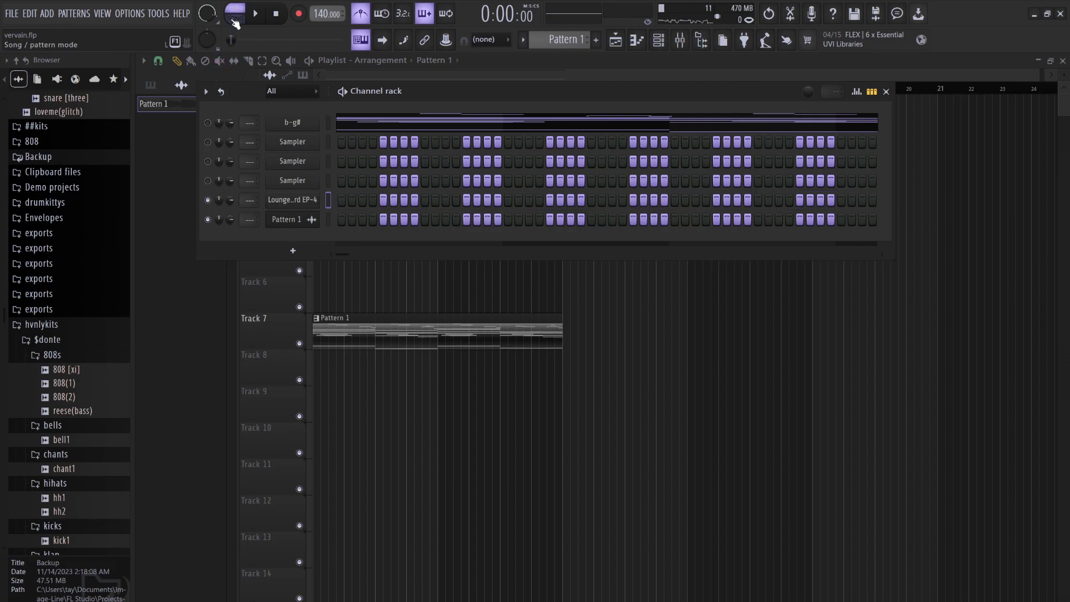
click(254, 12)
click(295, 198)
key(space)
click(262, 209)
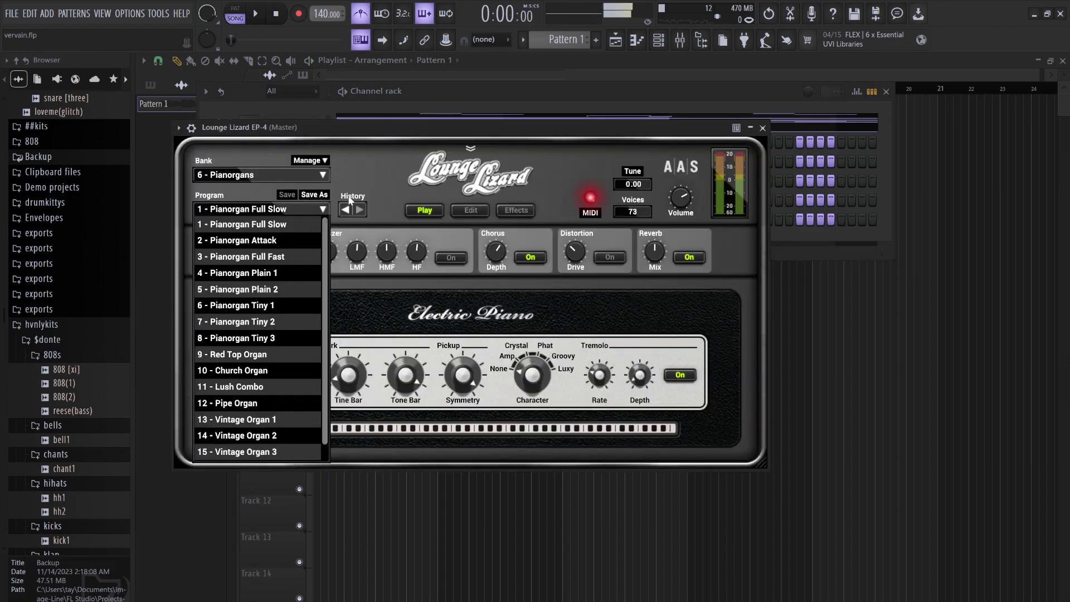
click(257, 290)
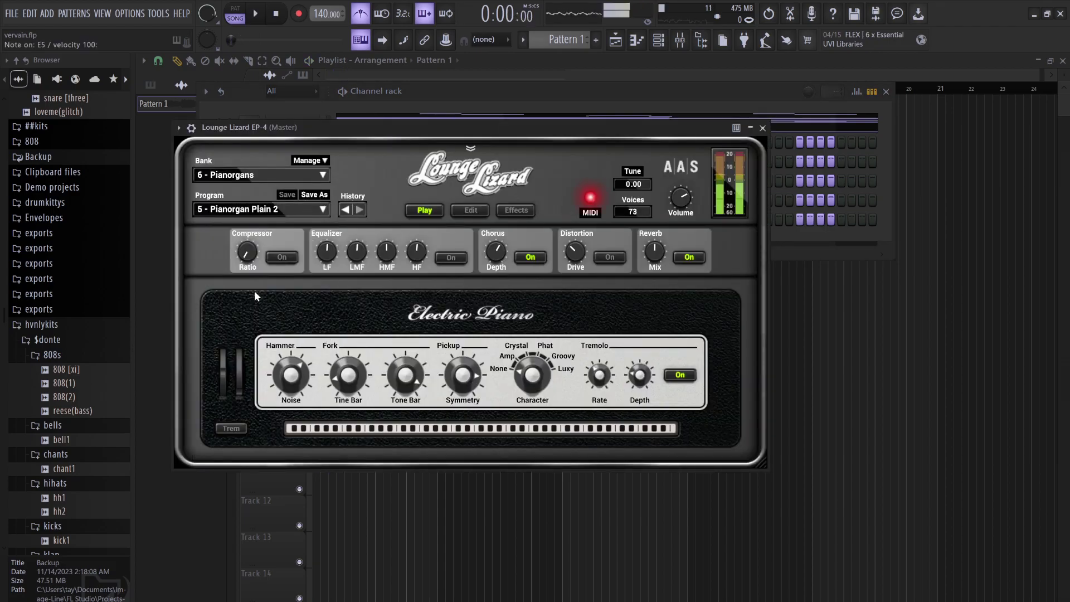
Change the Lounge Lizard EP-4 program to 10 - Church Organ.
click(439, 95)
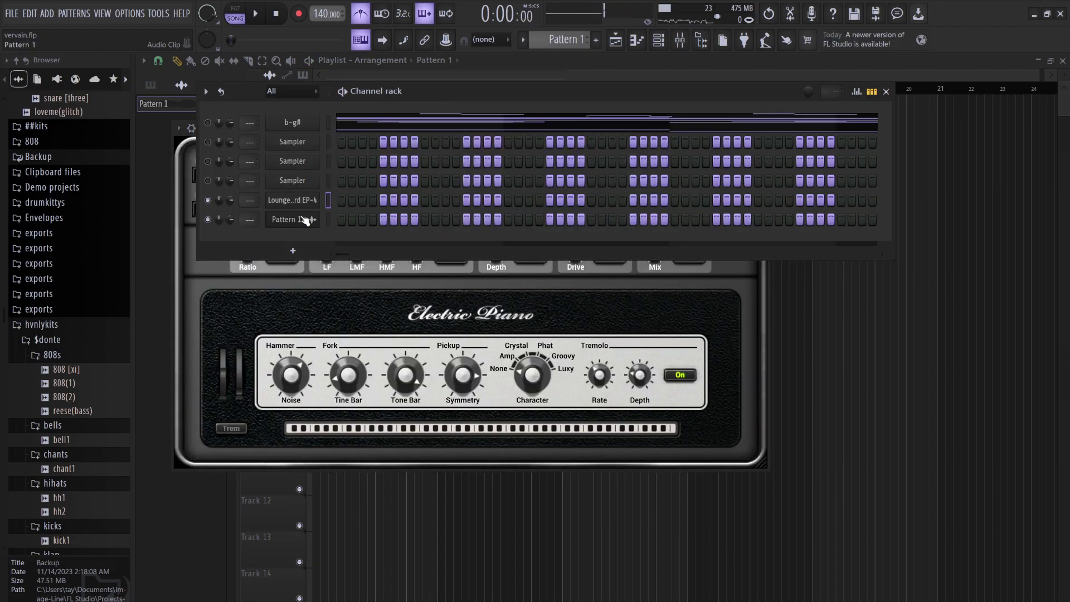
click(303, 279)
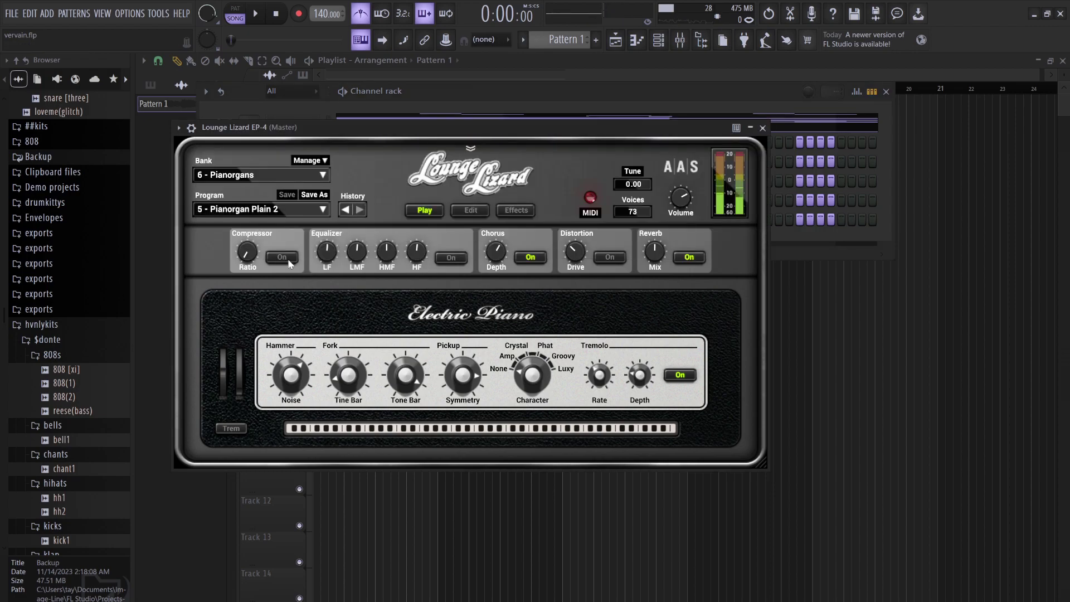
click(230, 212)
click(273, 371)
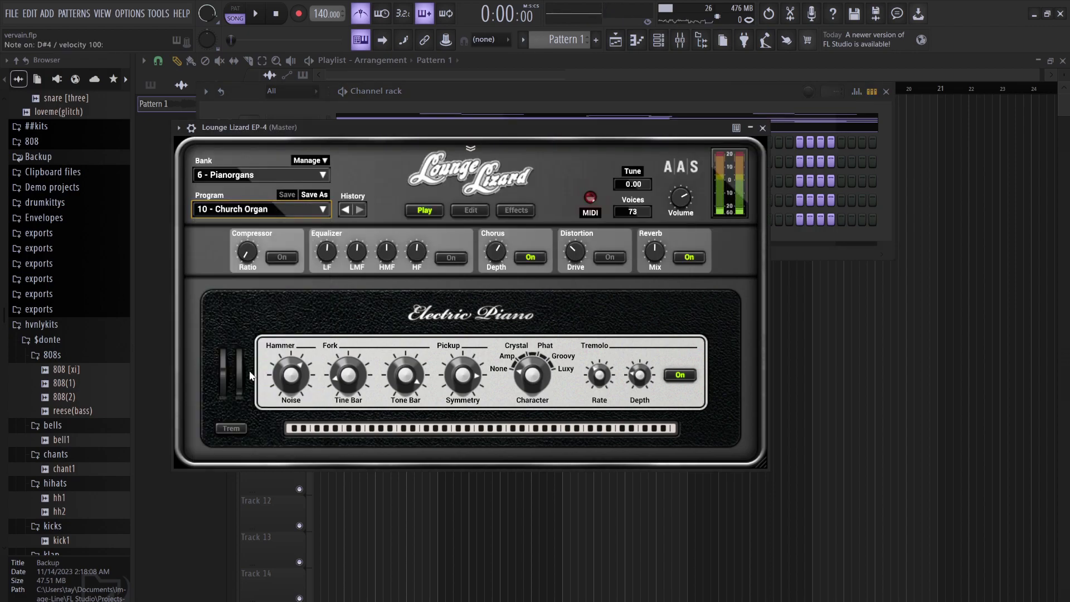
Open the emptied Lounge Lizard EP-4 piano roll, add a short note at bar 1, and audition it up to F#6.
click(414, 99)
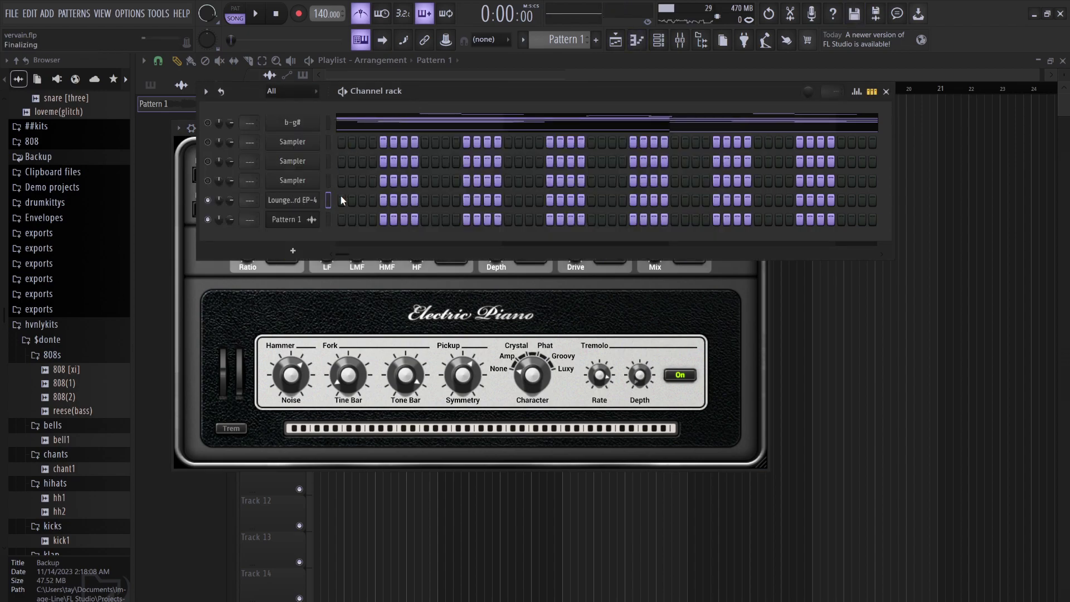
key(F7)
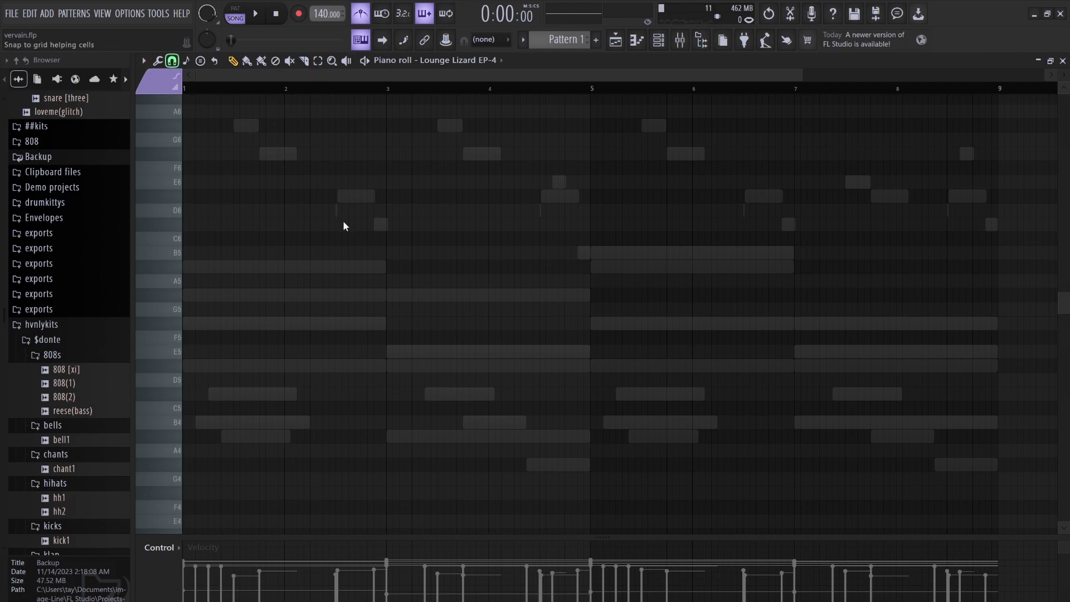
click(245, 266)
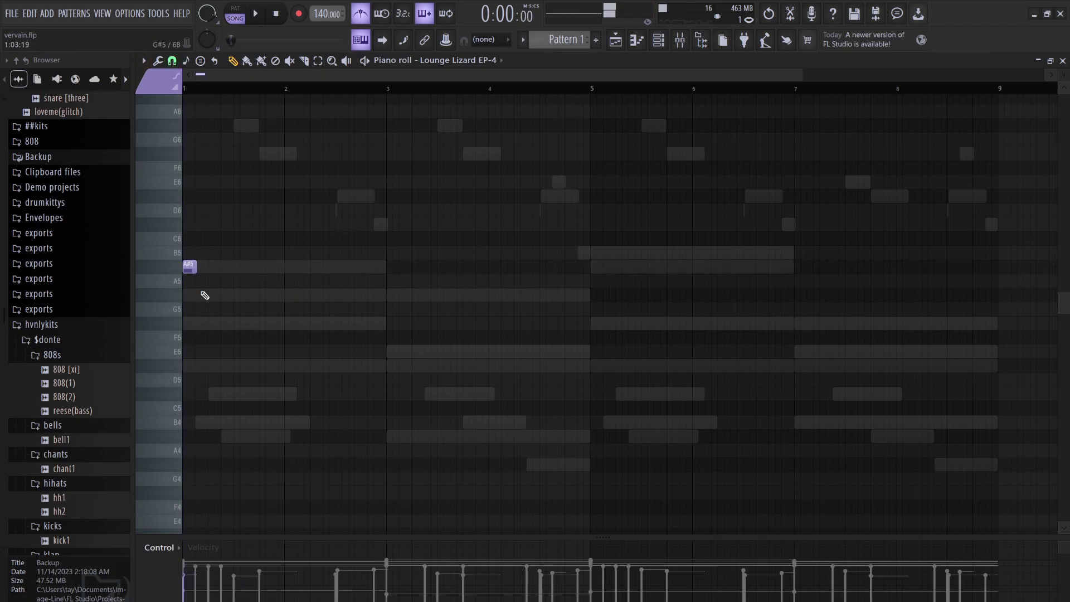
key(ctrl+Up)
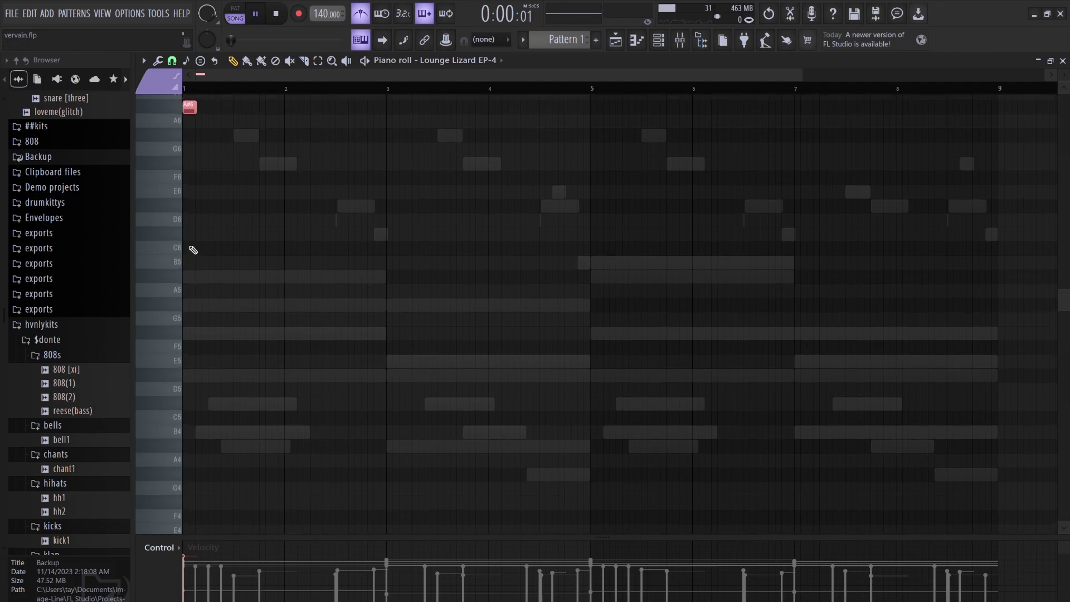
key(ctrl+Up)
key(space)
key(space)
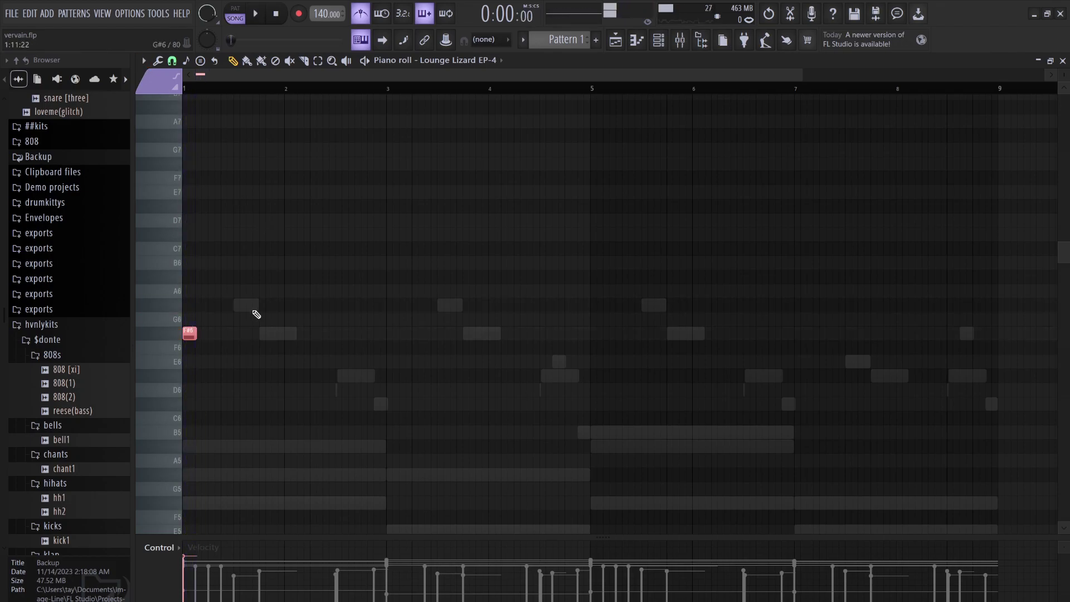
Raise the bar 1 note an octave to F#7 and adjust its length to about five steps, checking by playback.
key(ctrl+Up)
drag(209, 163, 264, 168)
key(space)
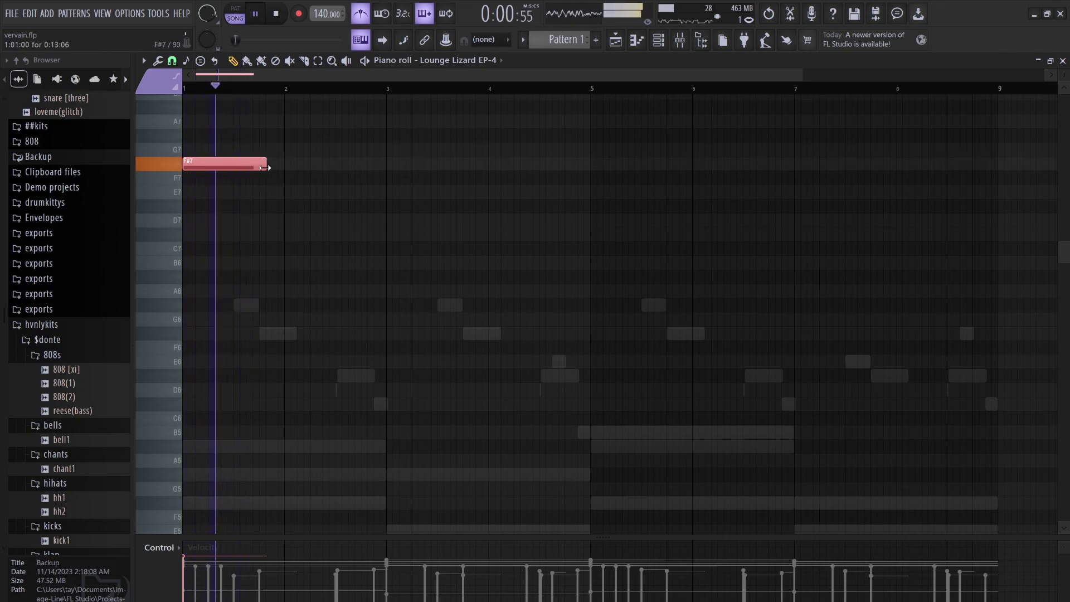
key(space)
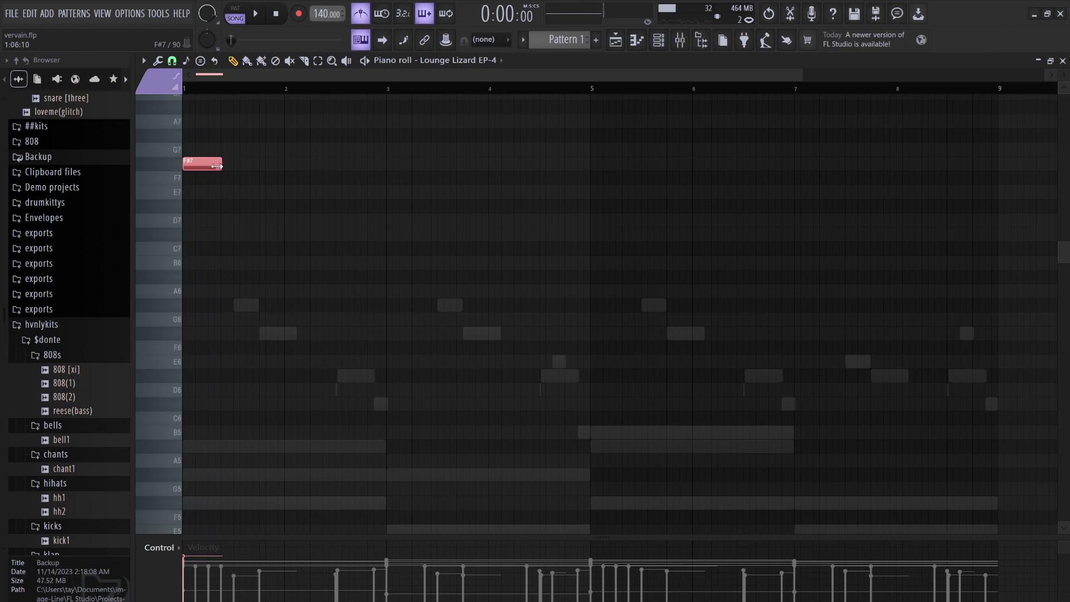
key(space)
click(217, 150)
Add a second note of the same length at F#6, starting on step 7 of bar 1, and play it.
drag(236, 149, 243, 336)
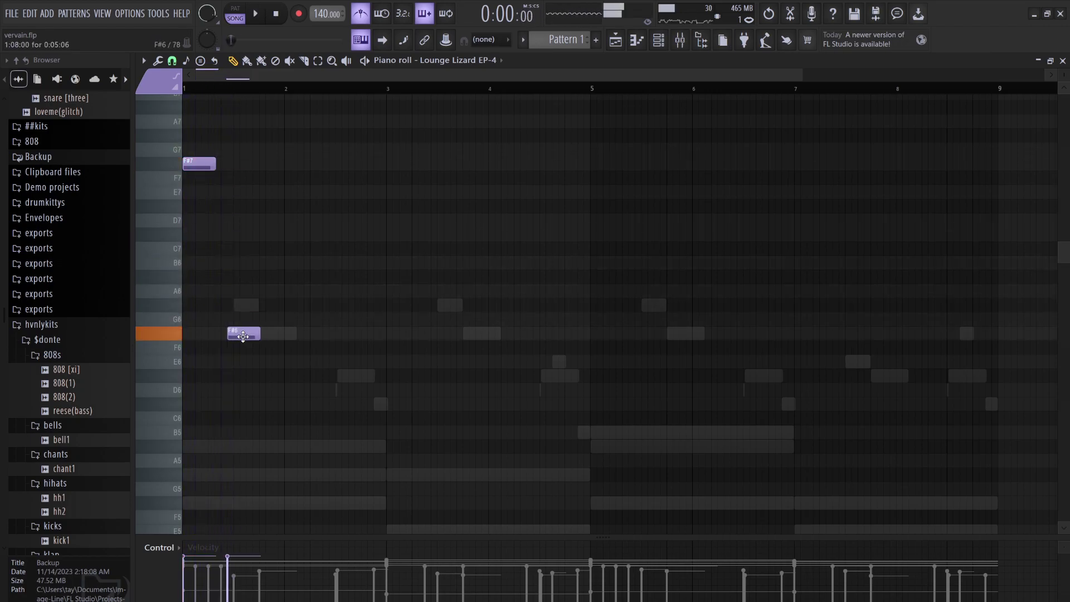
key(space)
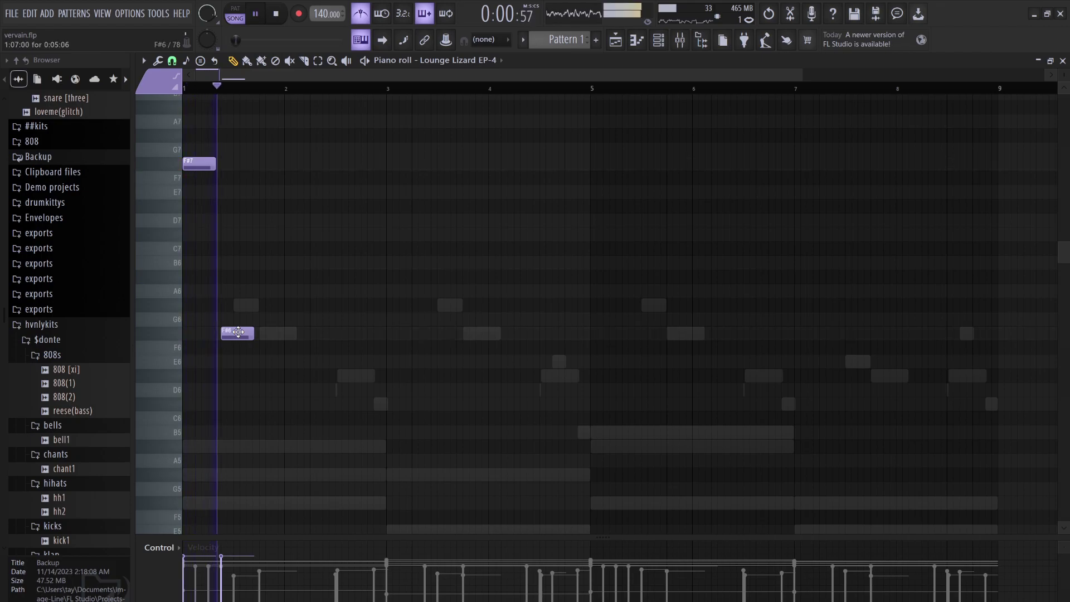
key(space)
Try the second note an octave higher at F#7, return it to F#6, and then raise it to D#7 during playback.
key(ctrl+Up)
key(space)
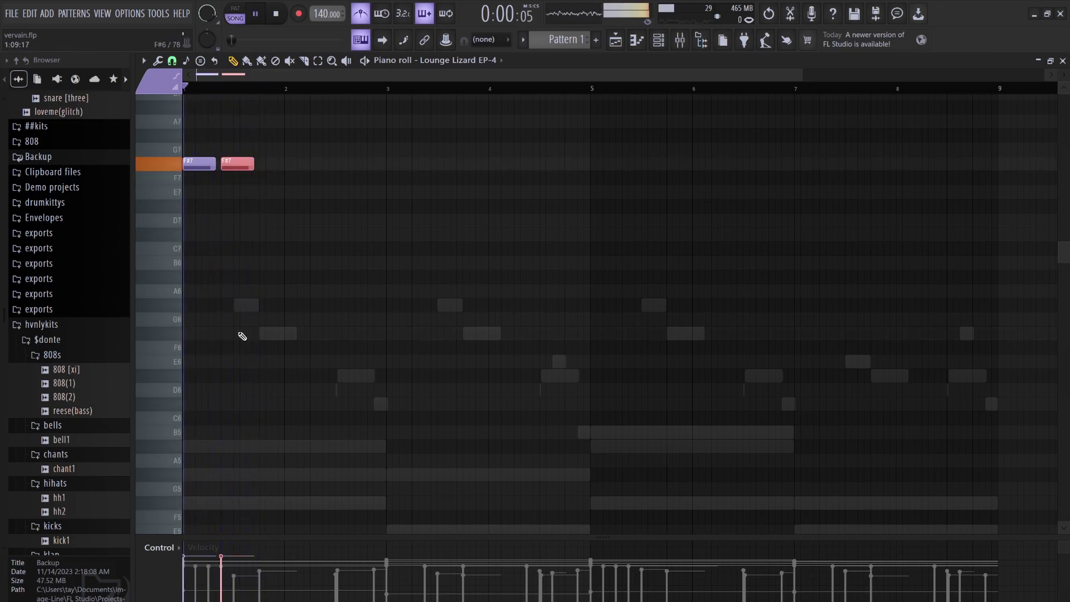
key(space)
key(ctrl+Down)
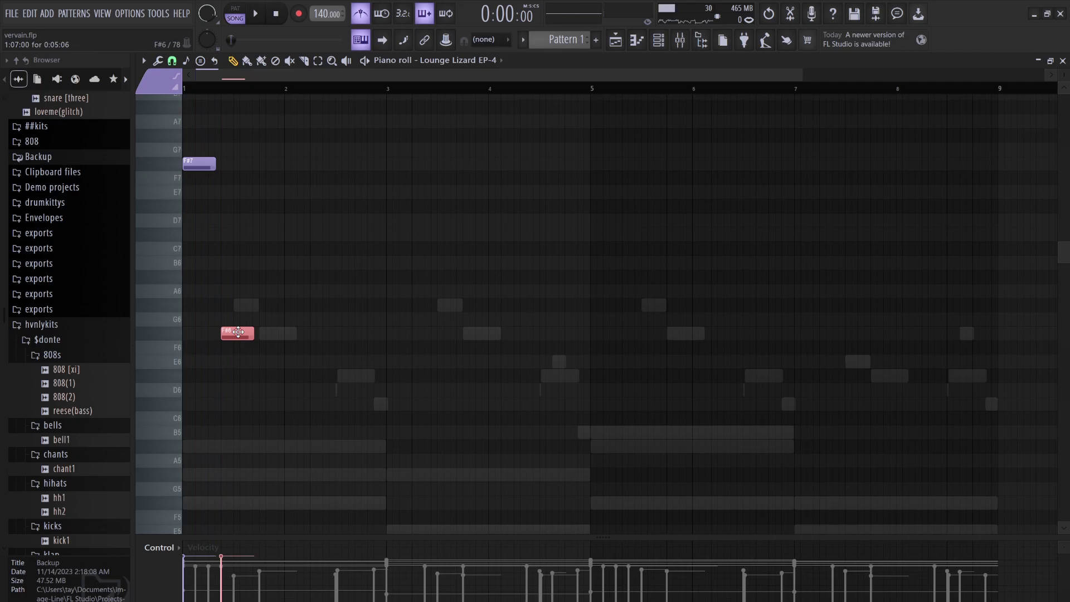
key(space)
key(ctrl+Up)
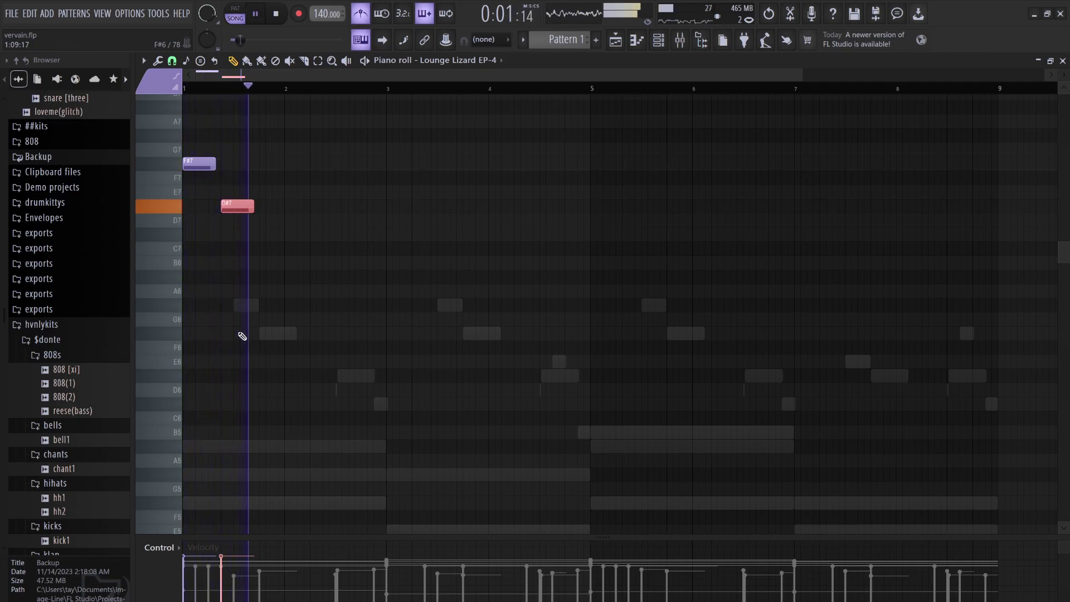
Try the second bar 1 note at A6, then raise it to G#7 while checking by playback.
key(space)
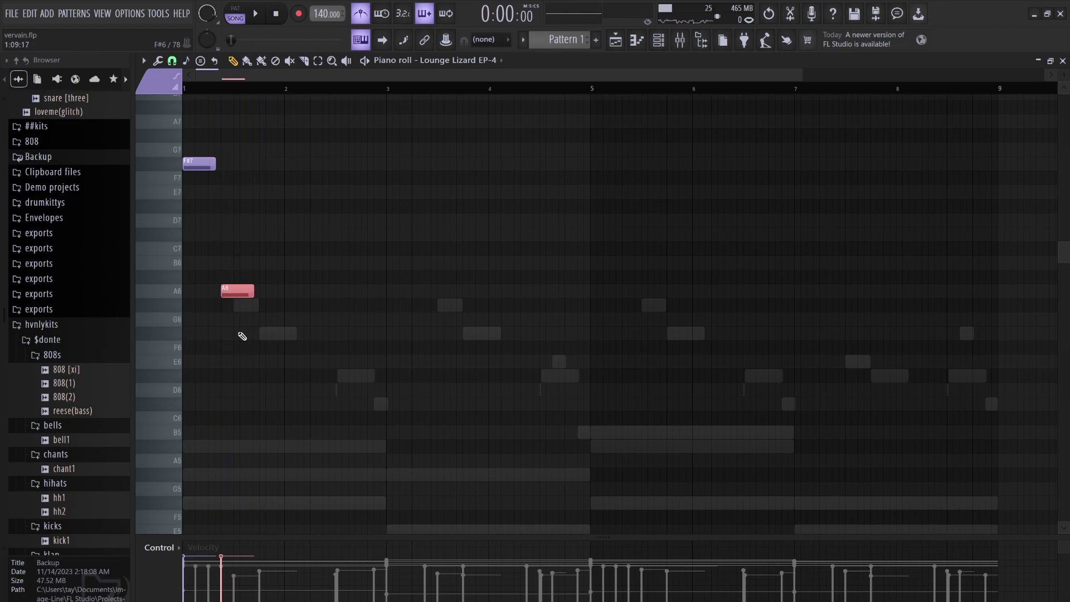
key(ctrl+Up)
key(space)
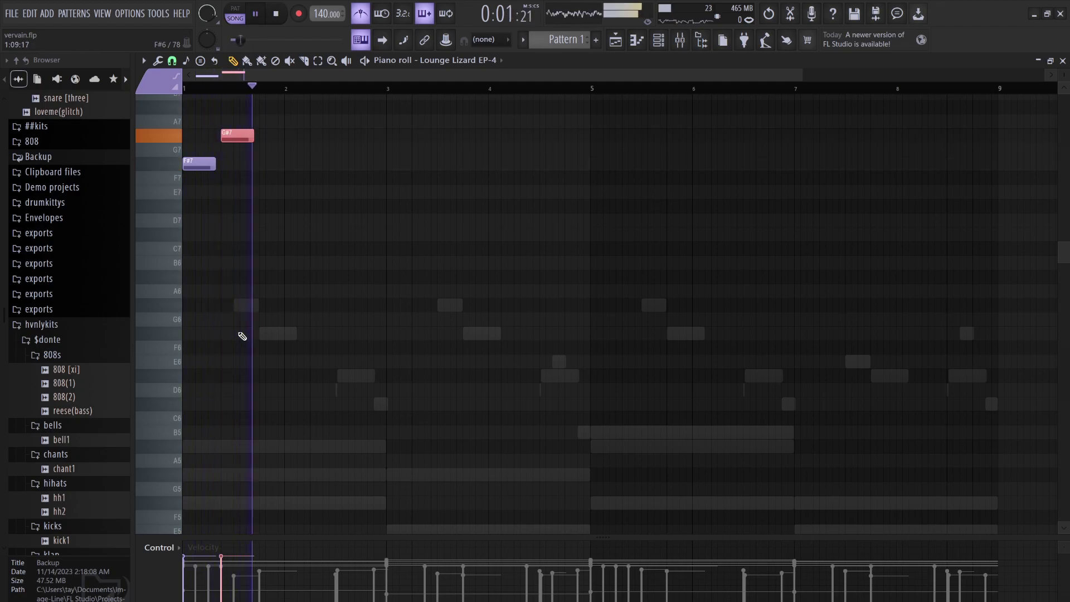
key(space)
Copy the F#7 and G#7 notes so the copied pair begins at the start of bar 2, and play the phrase.
drag(241, 337, 182, 85)
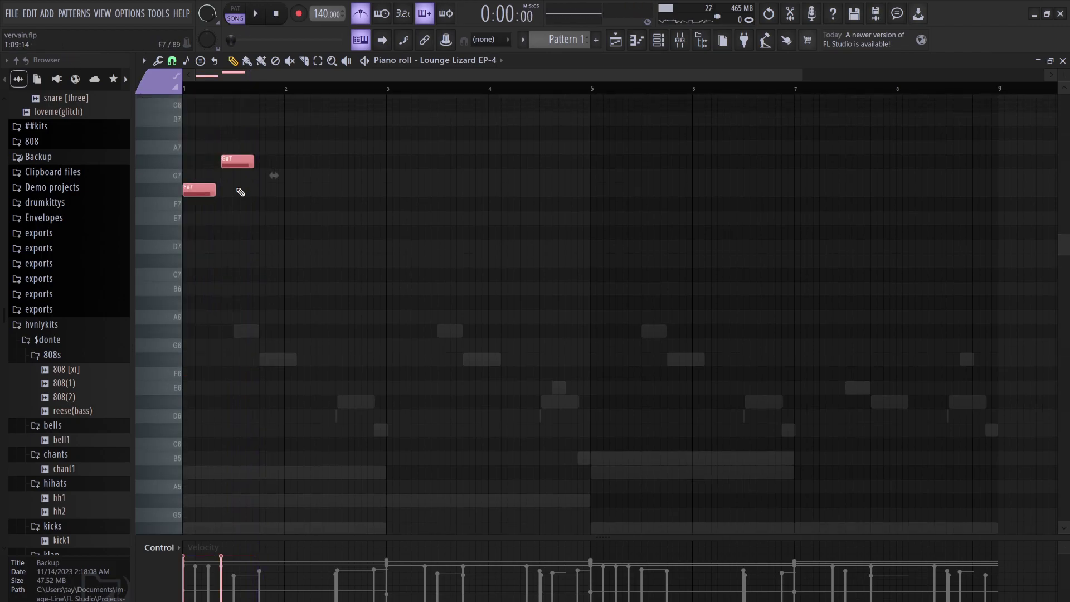
drag(229, 158, 337, 158)
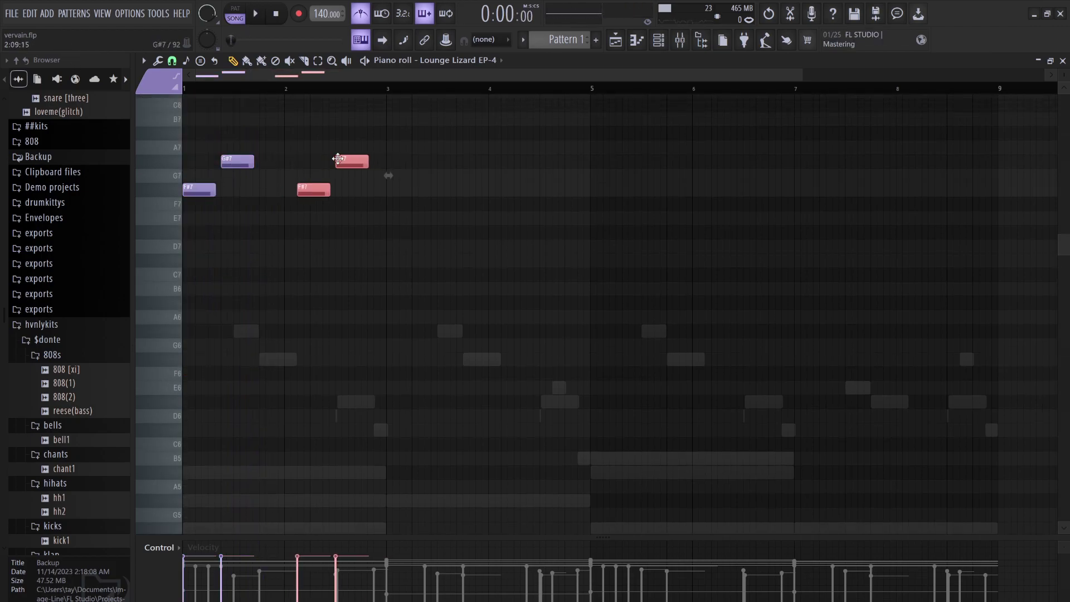
key(space)
key(space)
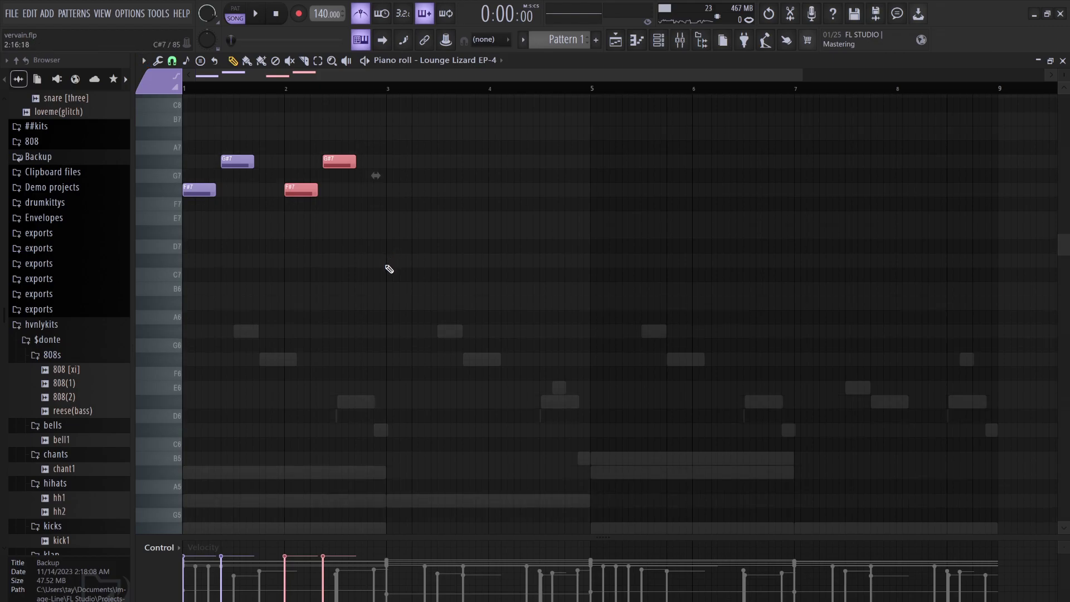
key(space)
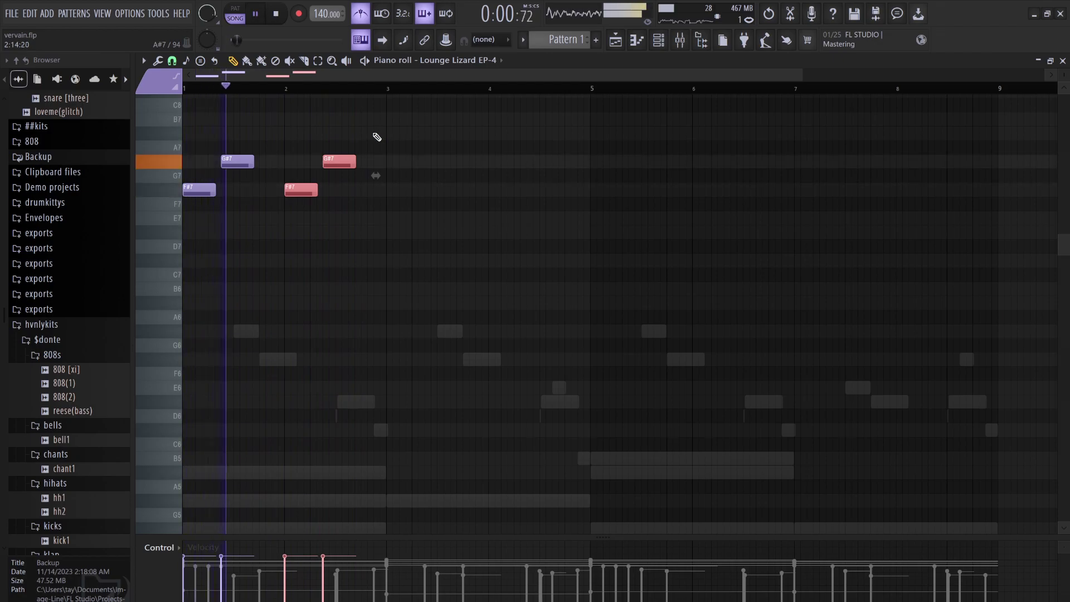
Add a B7 note on step 13 of bar 2, lower it to A#7, and trim it to end at bar 3.
click(363, 120)
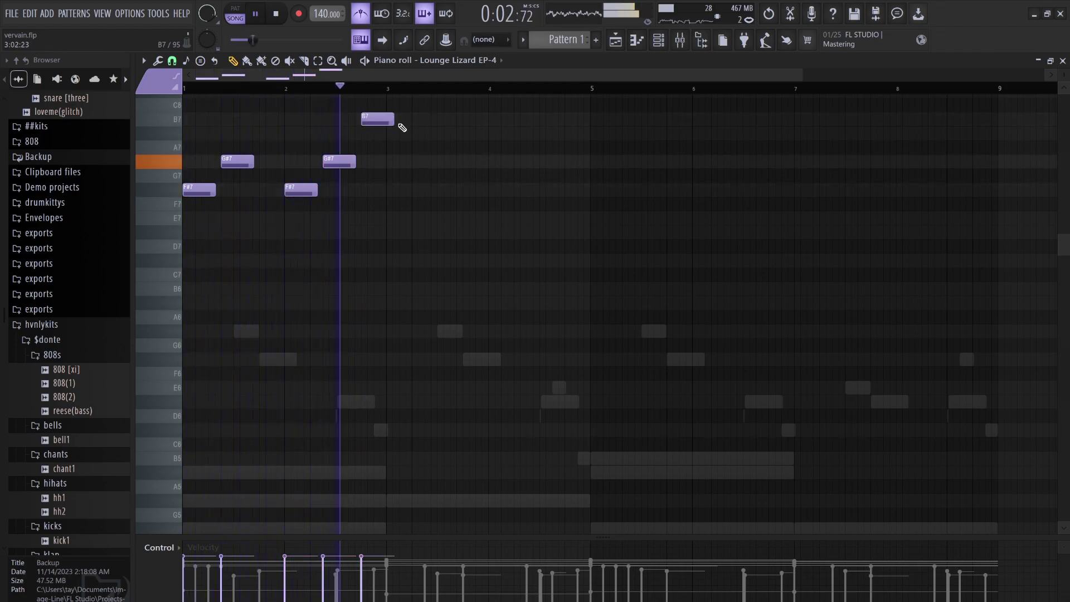
key(space)
key(space)
mouse_move(383, 118)
mouse_down()
mouse_move(385, 148)
mouse_move(386, 133)
mouse_up()
key(space)
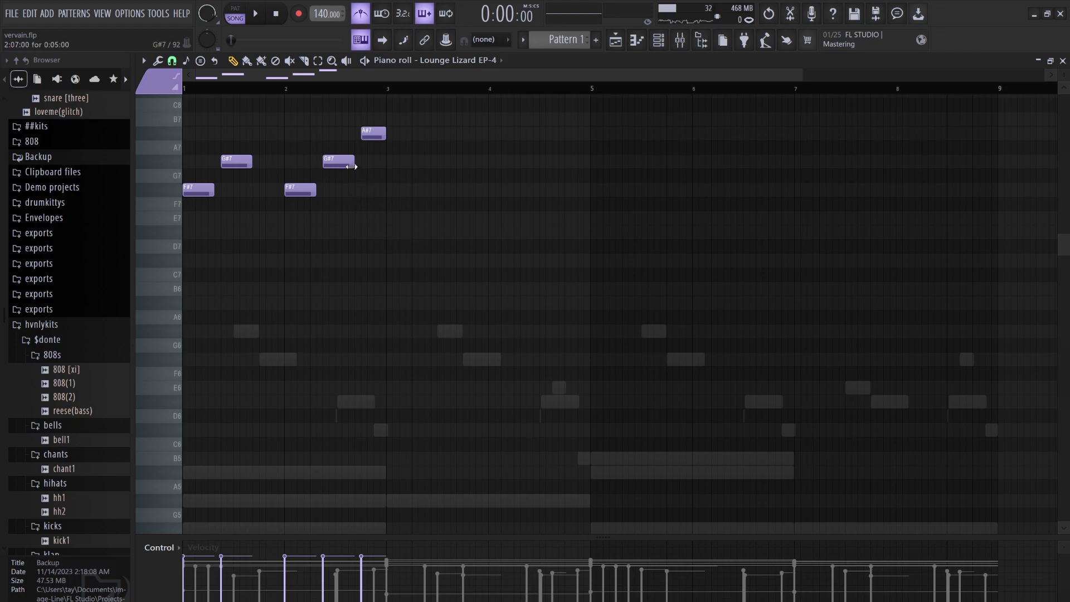
Lengthen both G#7 notes to about six steps and duplicate the two-bar phrase into bars 3 and 4.
drag(338, 166, 268, 164)
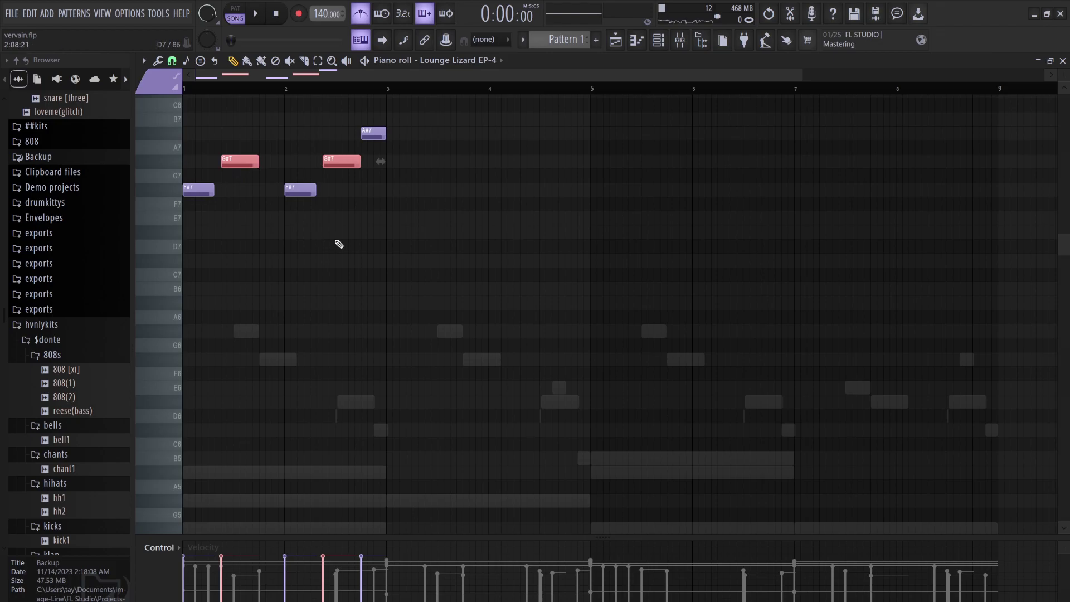
key(ctrl+b)
key(space)
Duplicate the four-bar phrase into bars 5 to 8 and lower the copy by one octave.
key(ctrl+d)
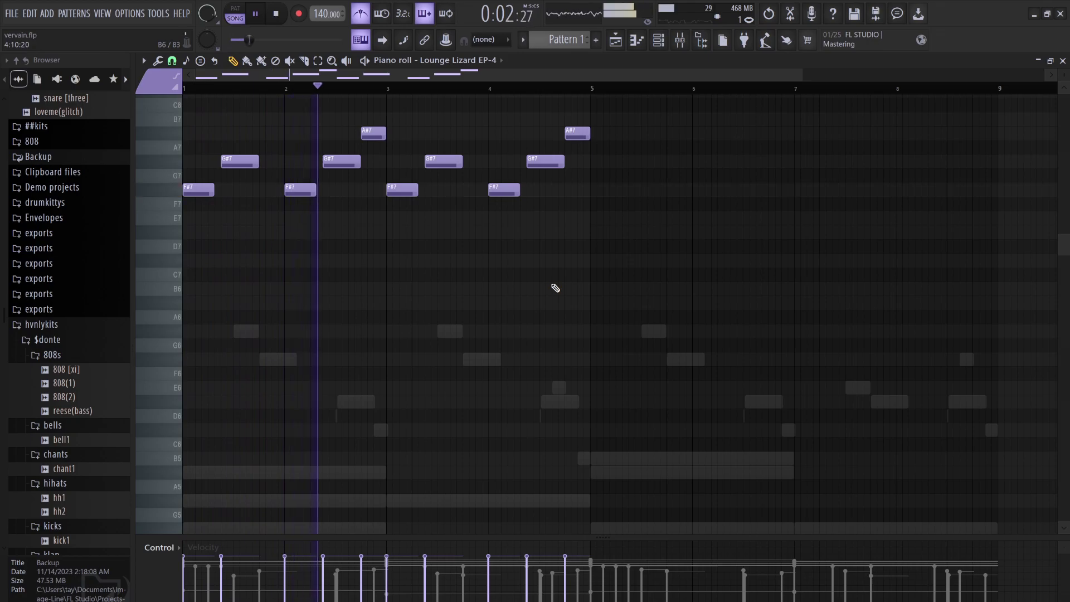
key(ctrl+b)
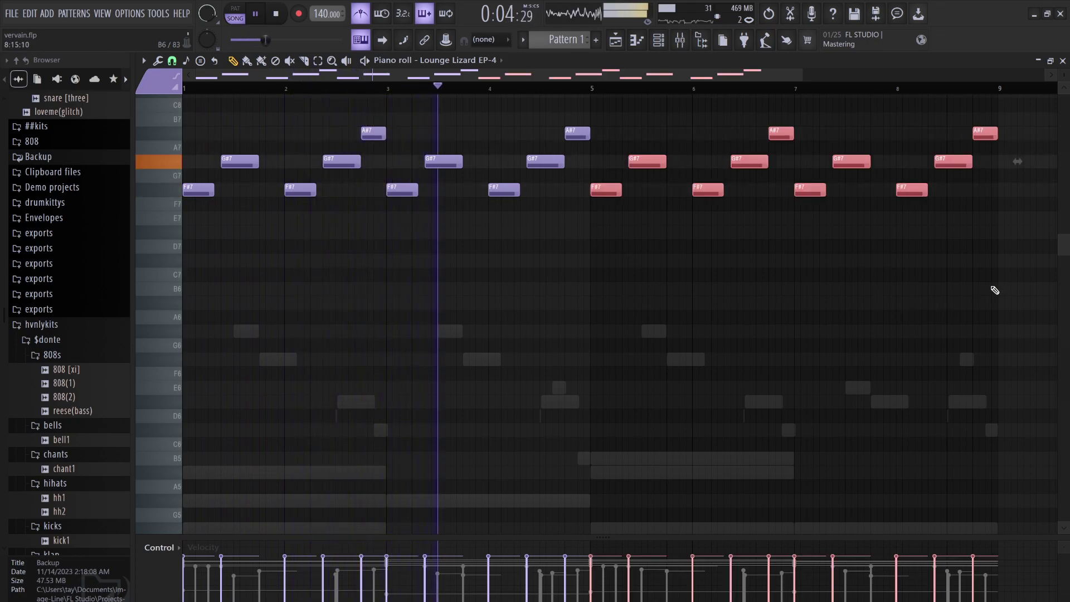
key(ctrl+Down)
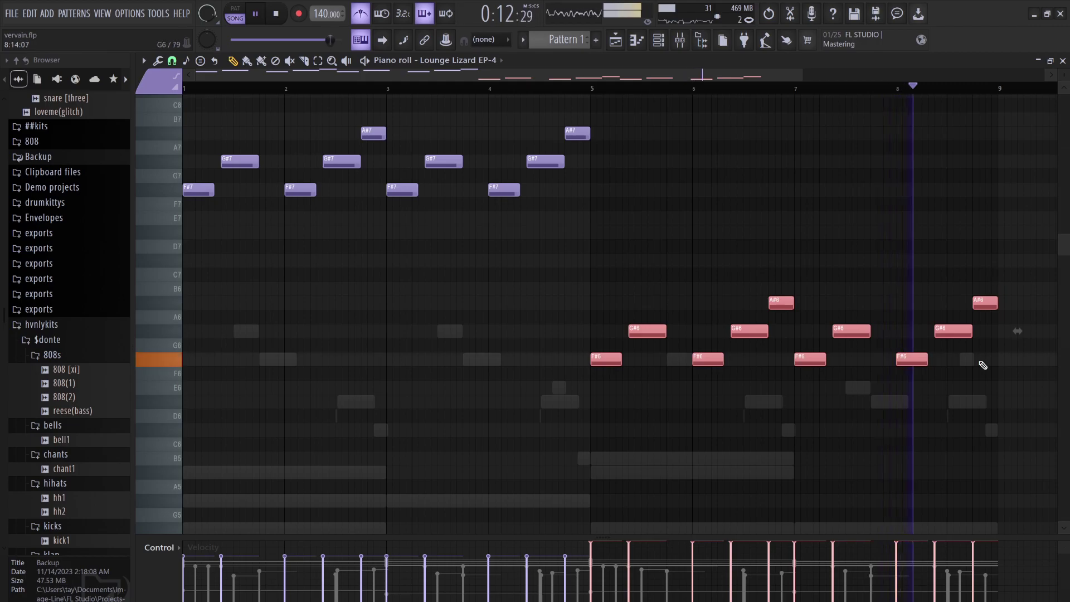
Try layering a copy of the bars 5 to 8 notes one octave higher, then undo it.
drag(1005, 438, 608, 271)
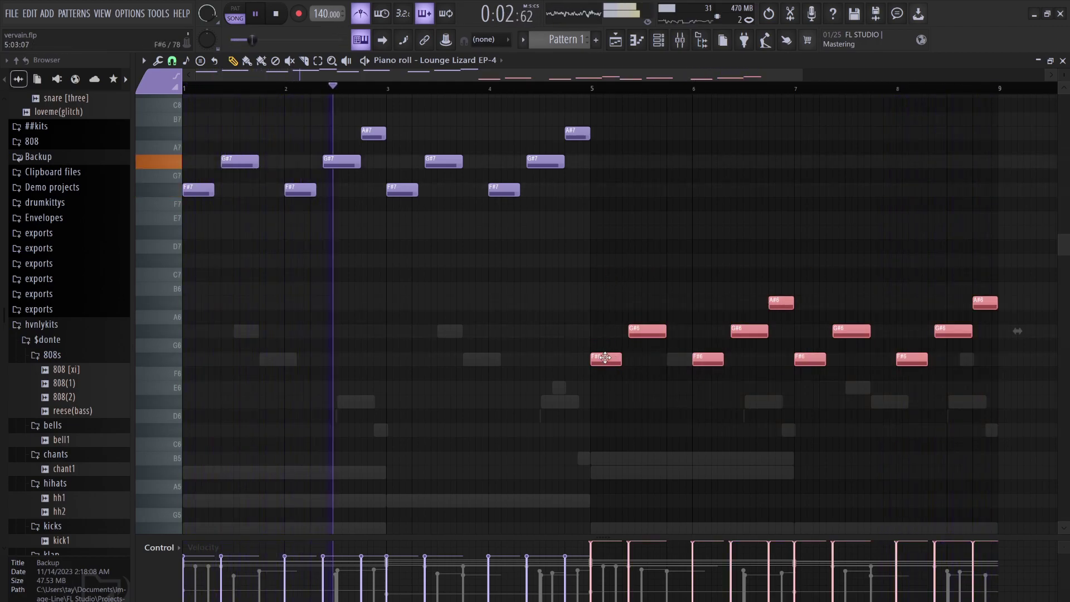
drag(605, 358, 604, 190)
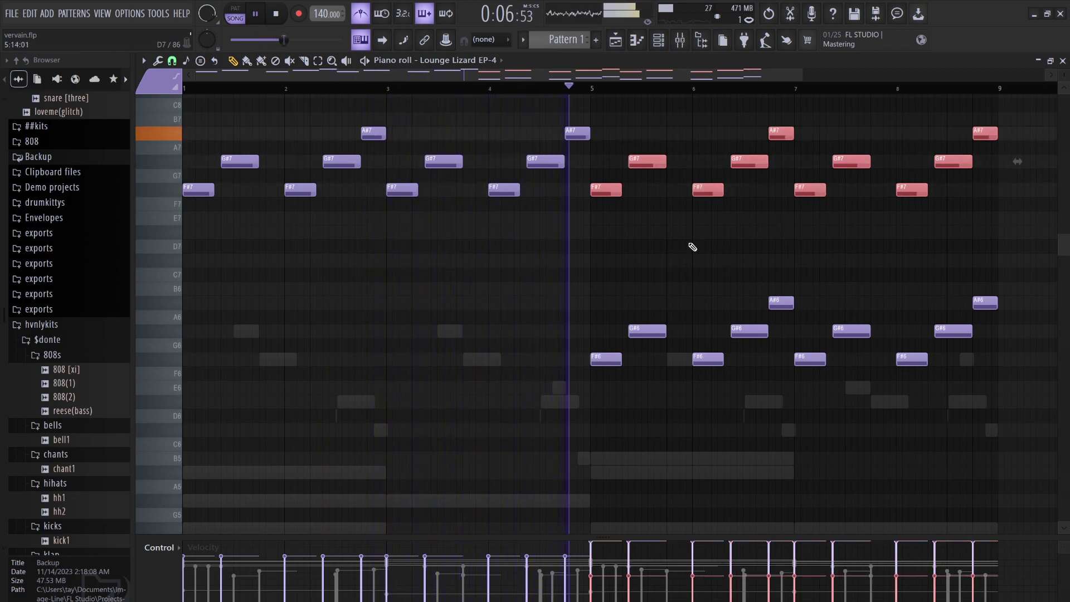
key(ctrl+z)
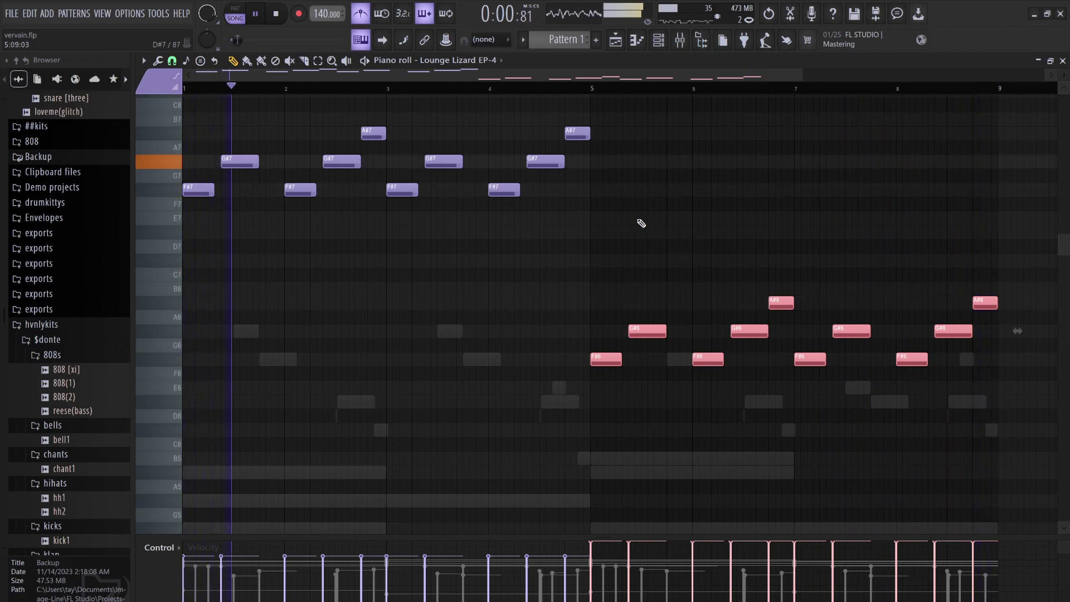
Layer a copy of the bars 1 to 4 notes one octave lower, from F#6 to A#6.
drag(594, 225, 170, 118)
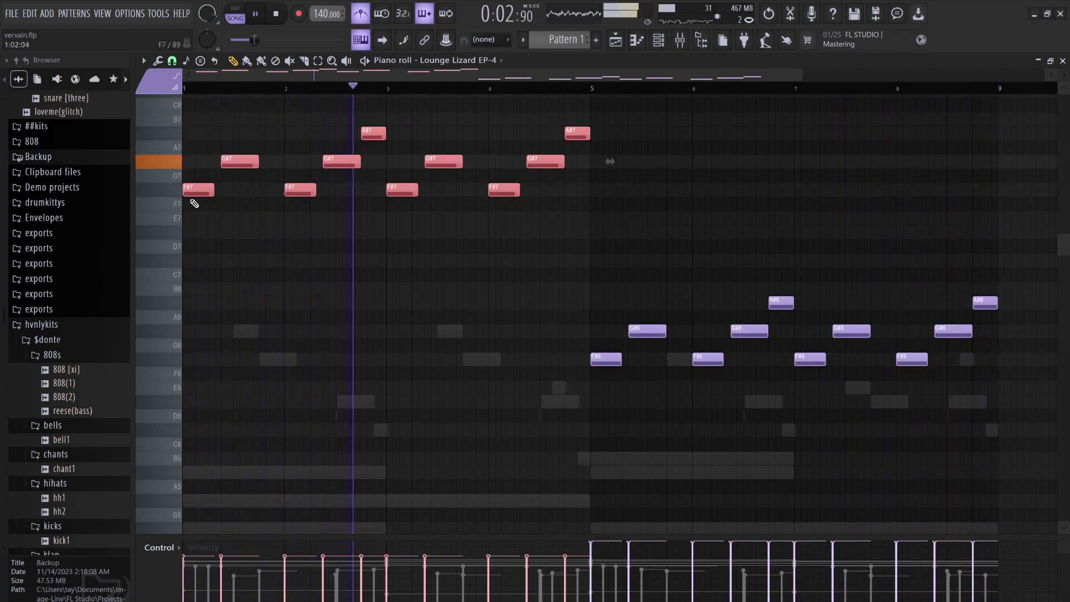
key(ctrl+c)
key(ctrl+v)
key(ctrl+Down)
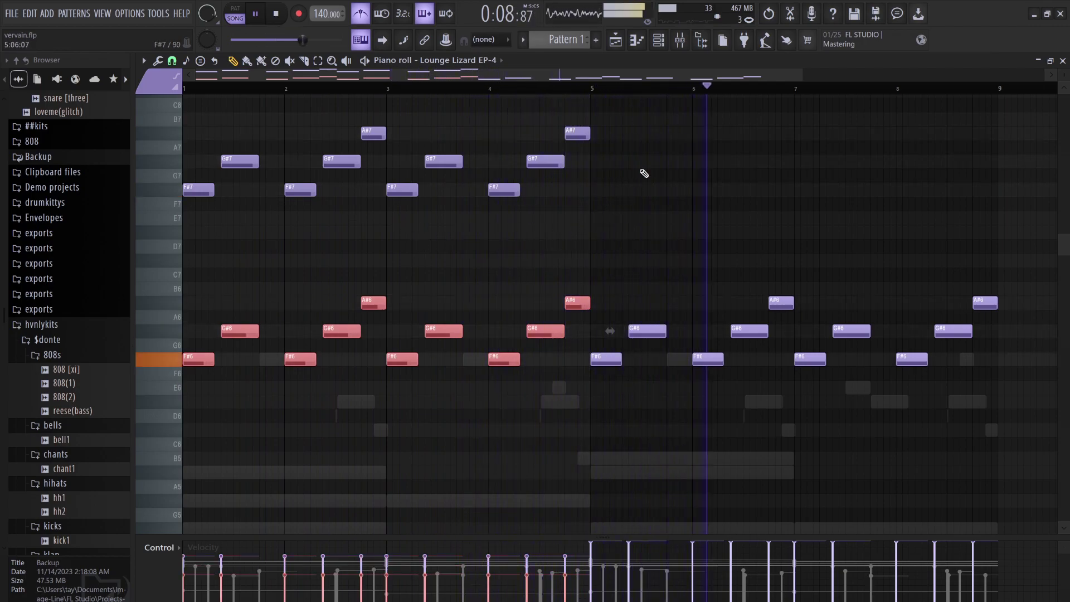
key(ctrl+d)
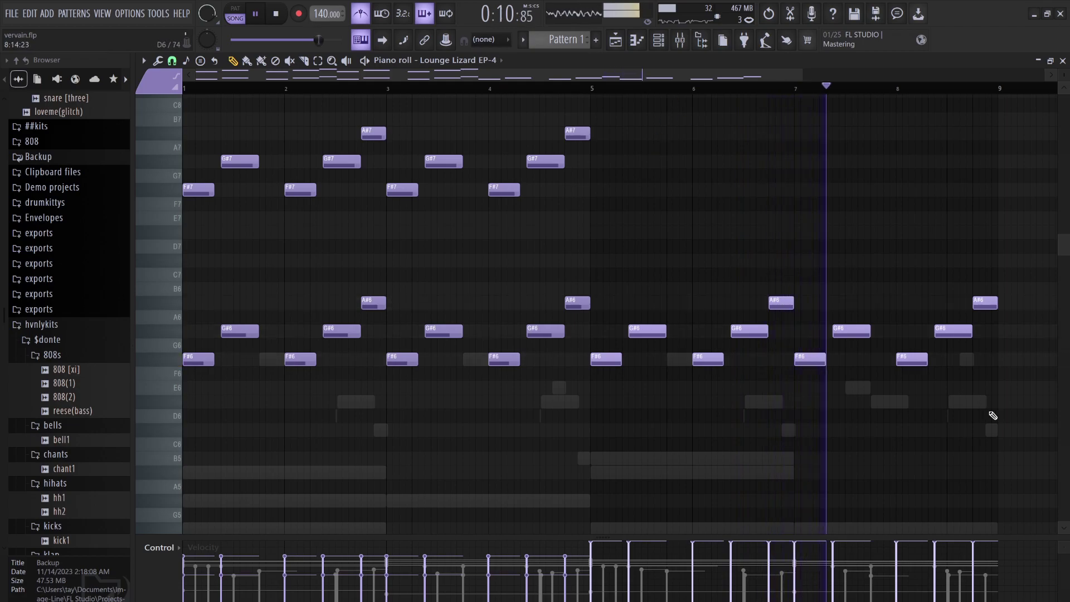
drag(1010, 422, 582, 298)
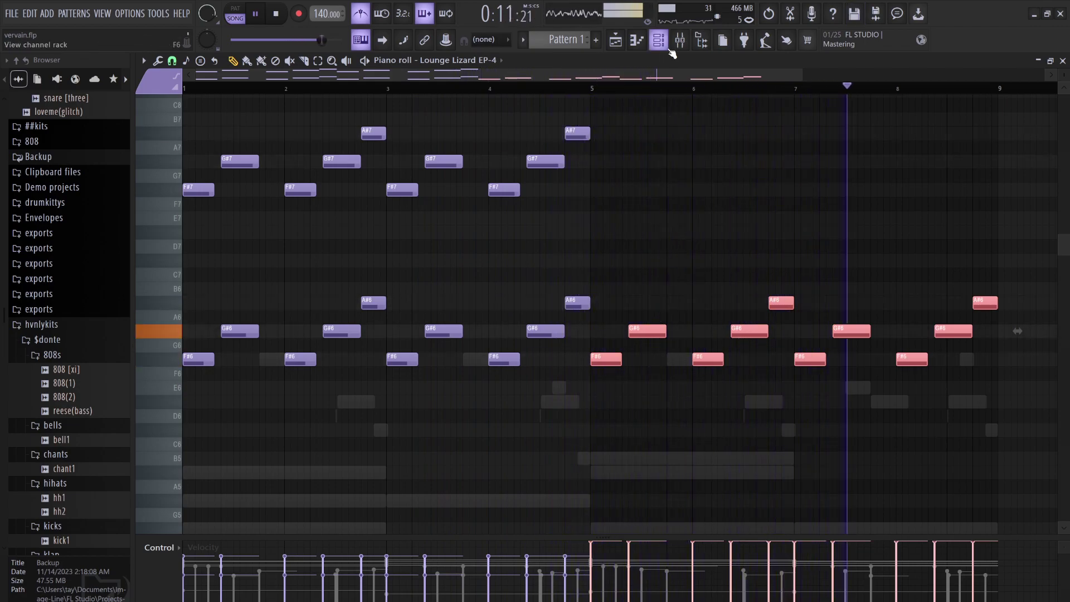
Copy the Lounge Lizard EP-4 notes into the first Sampler channel below b-g# and stop playback.
key(F6)
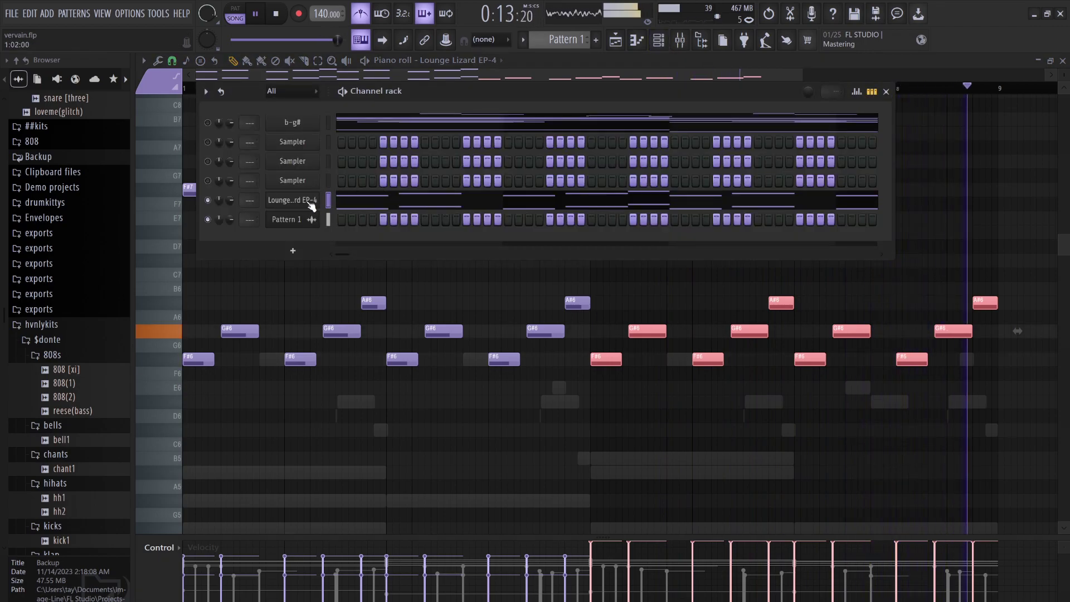
click(328, 142)
key(ctrl+v)
key(space)
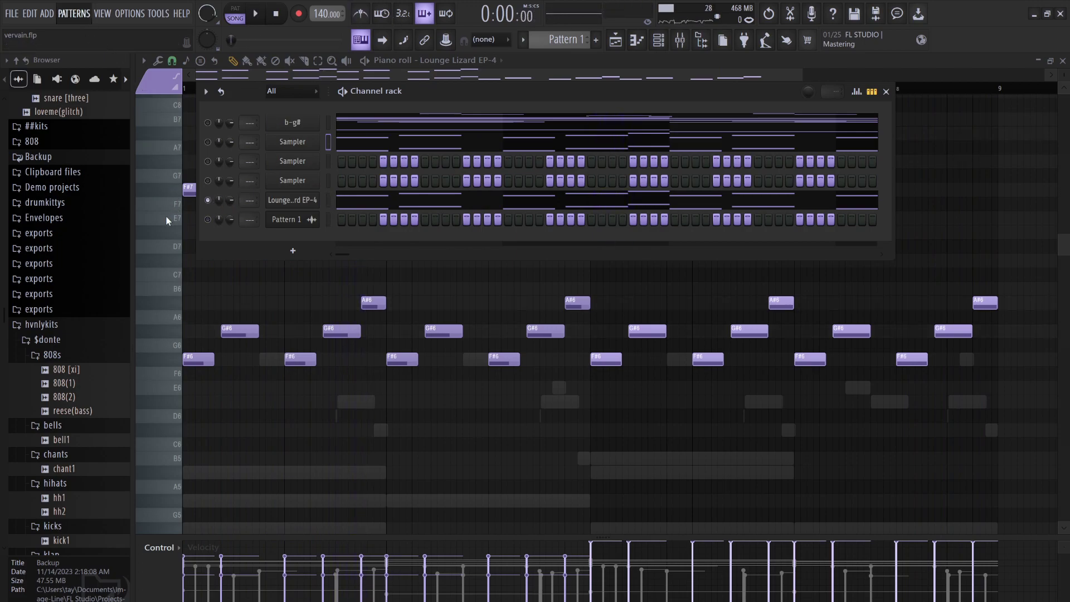
Render the soloed Lounge Lizard EP-4 part of Pattern 1 to an audio clip and check the new clip's sample settings.
key(l)
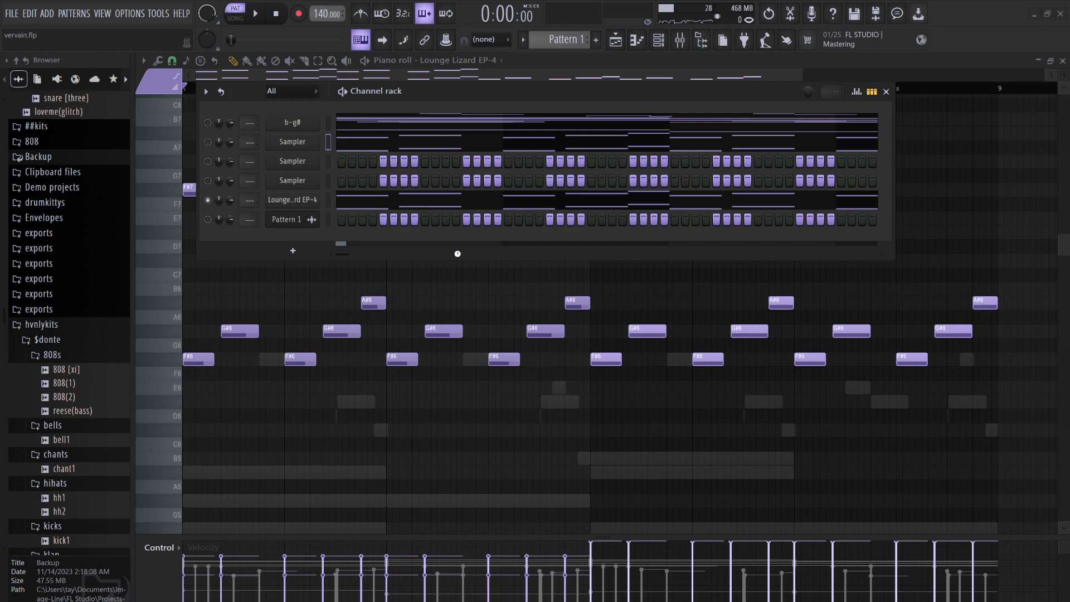
click(445, 102)
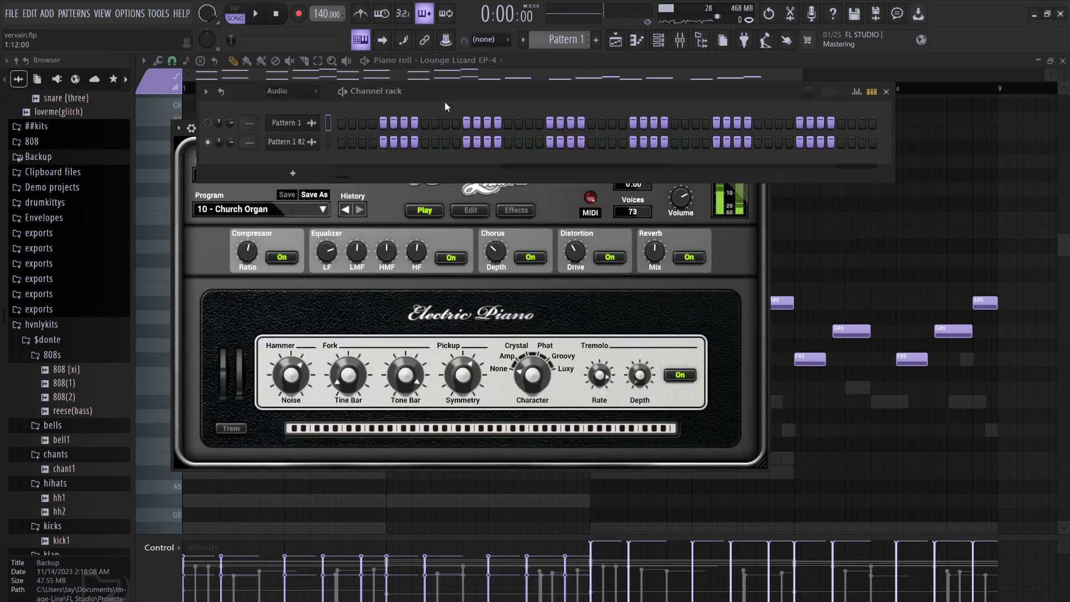
click(292, 146)
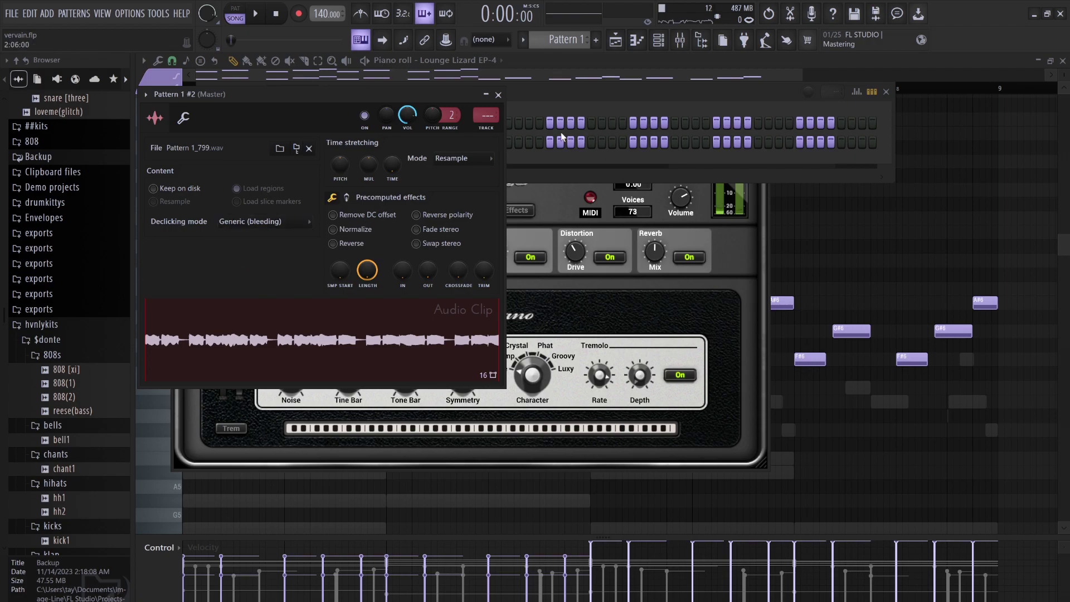
click(554, 103)
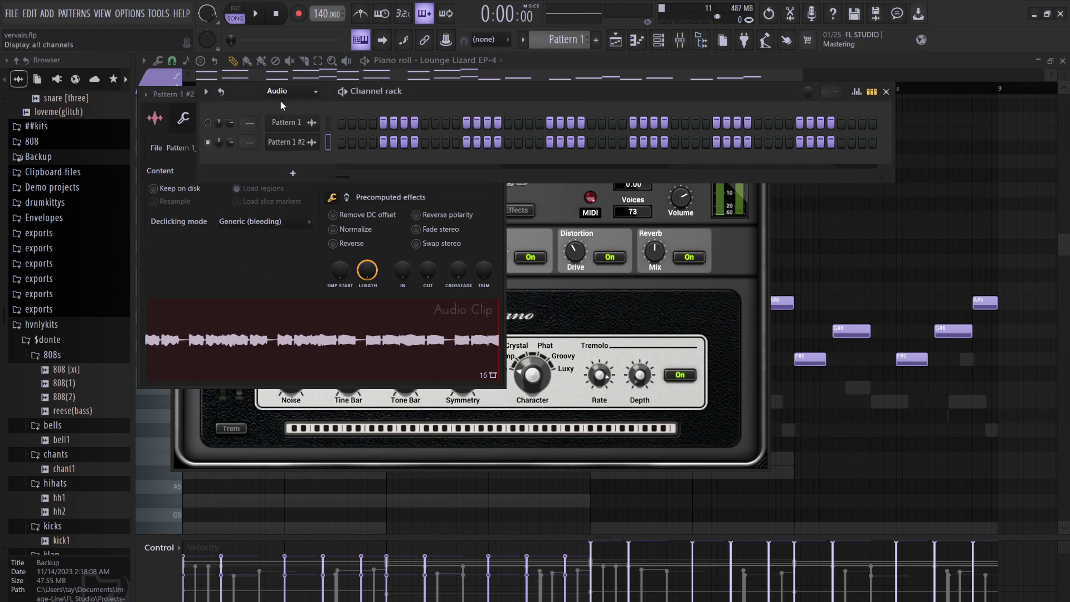
Show and unmute the other audio channel, then place the Pattern 1 #2 clip on Track 2 of the playlist at bar 1.
scroll(277, 101, up, 1)
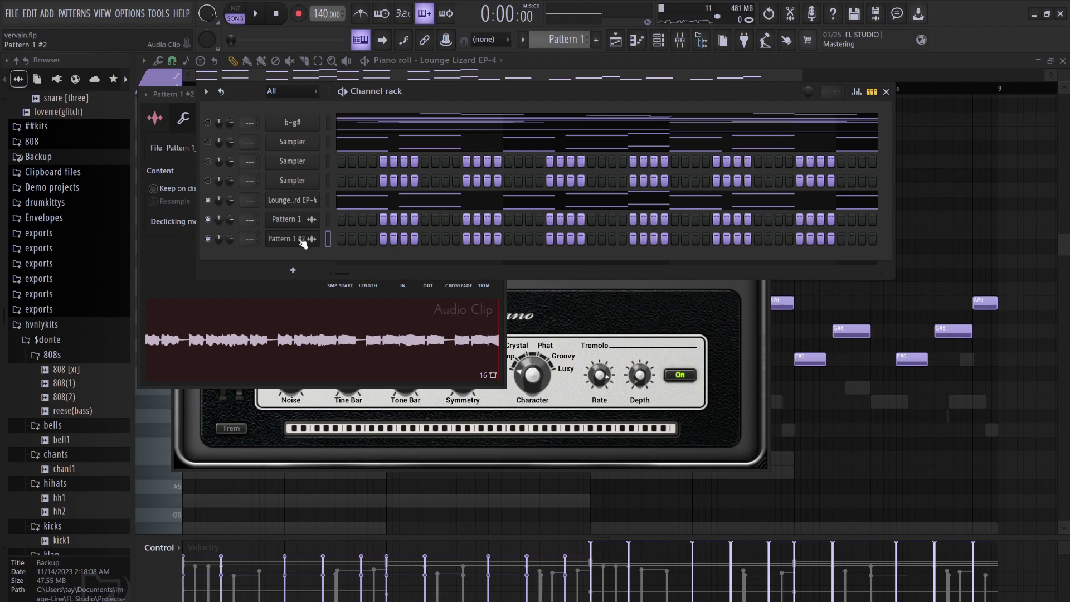
click(616, 47)
drag(187, 128, 305, 156)
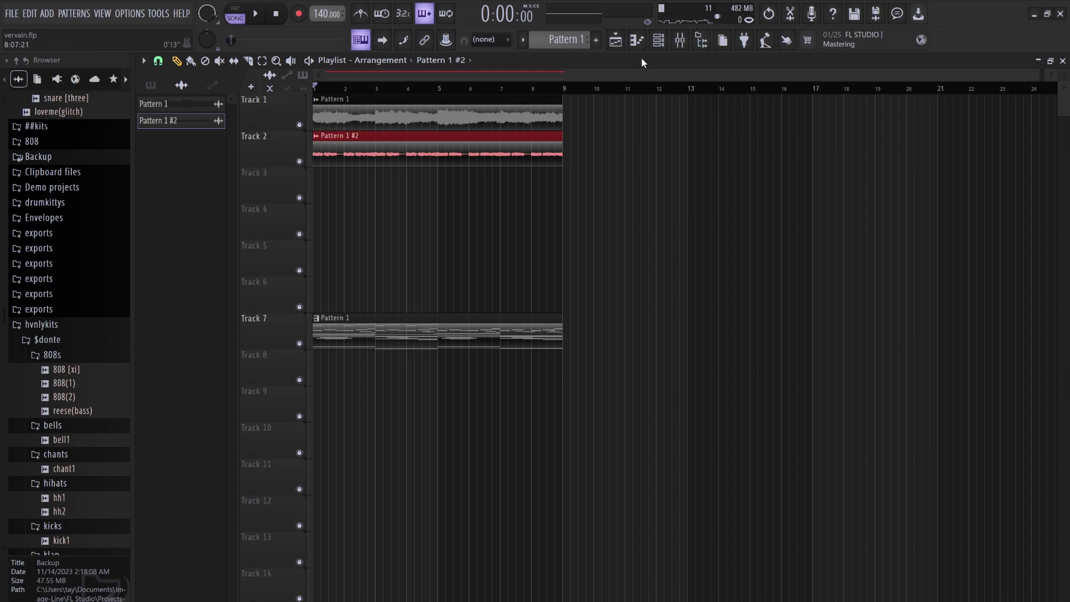
Cut the notes from the Lounge Lizard EP-4 channel and audition its 16 - Tonewheel EP program.
click(658, 40)
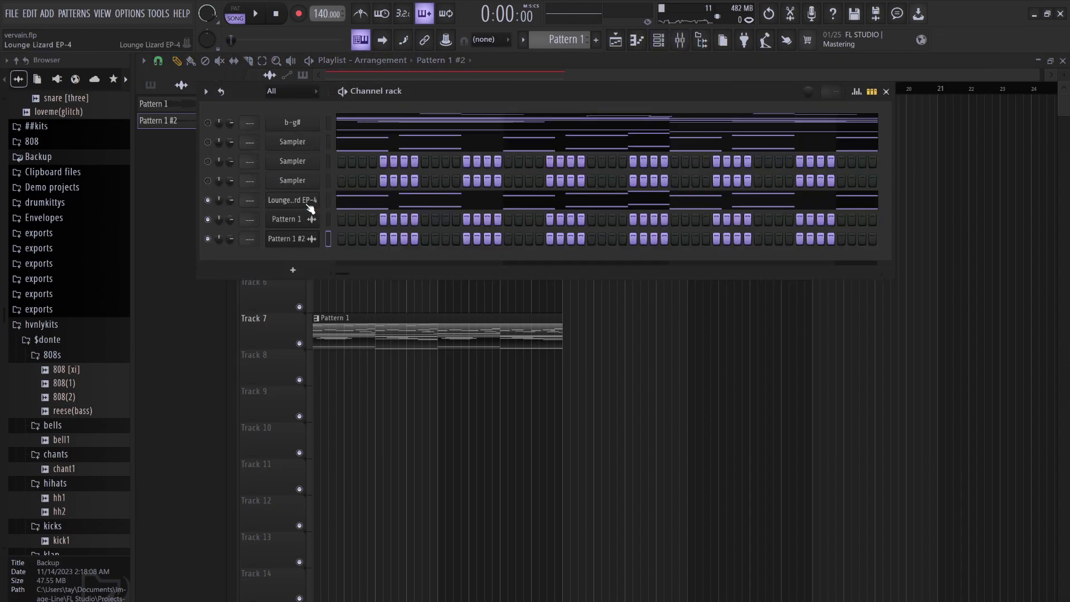
key(ctrl+x)
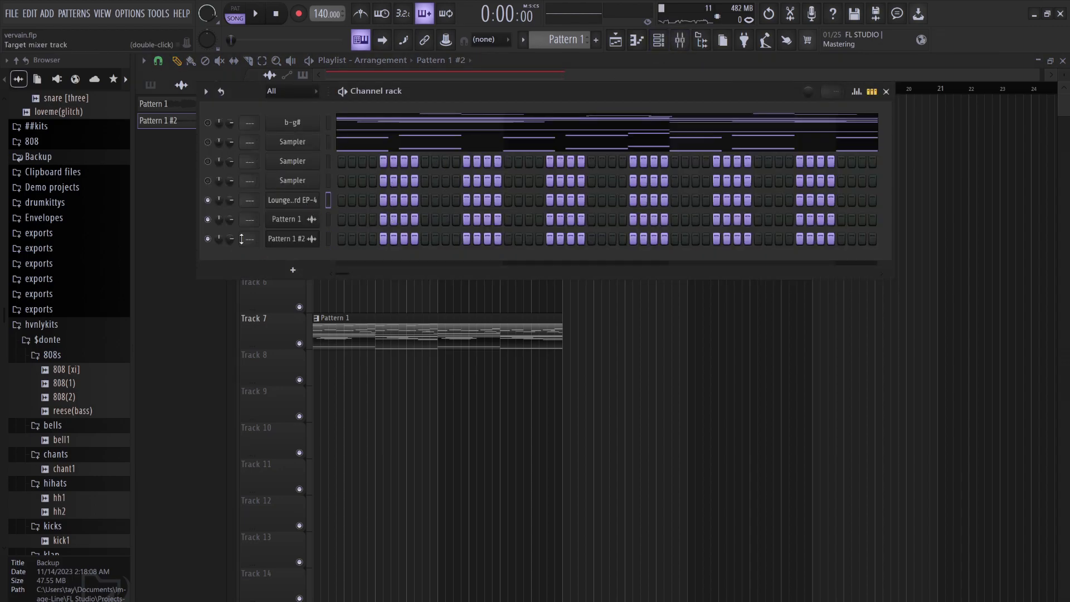
click(293, 201)
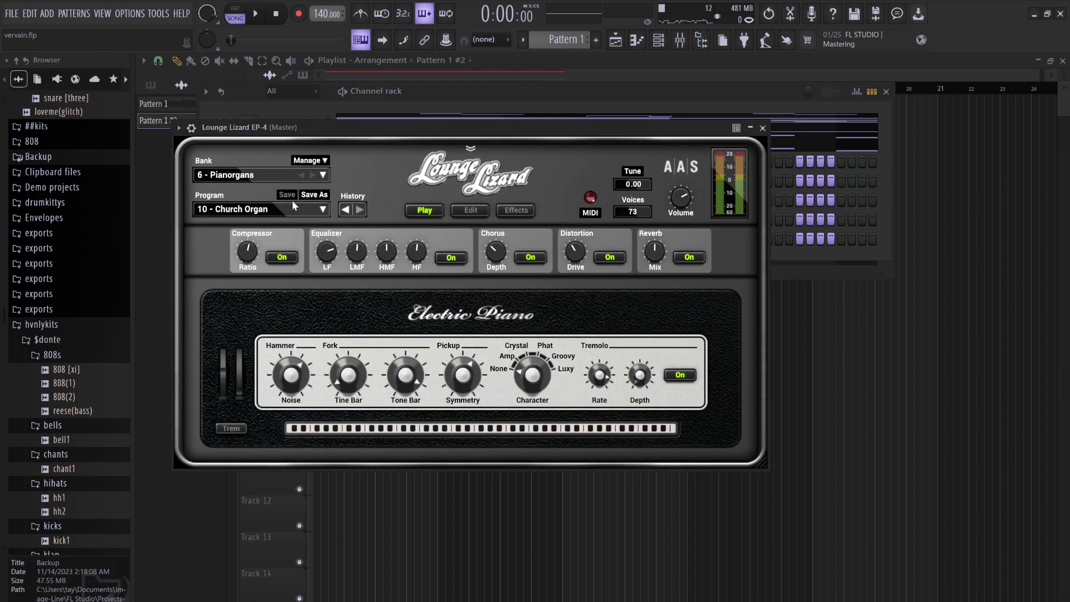
click(244, 215)
scroll(259, 381, down, 1)
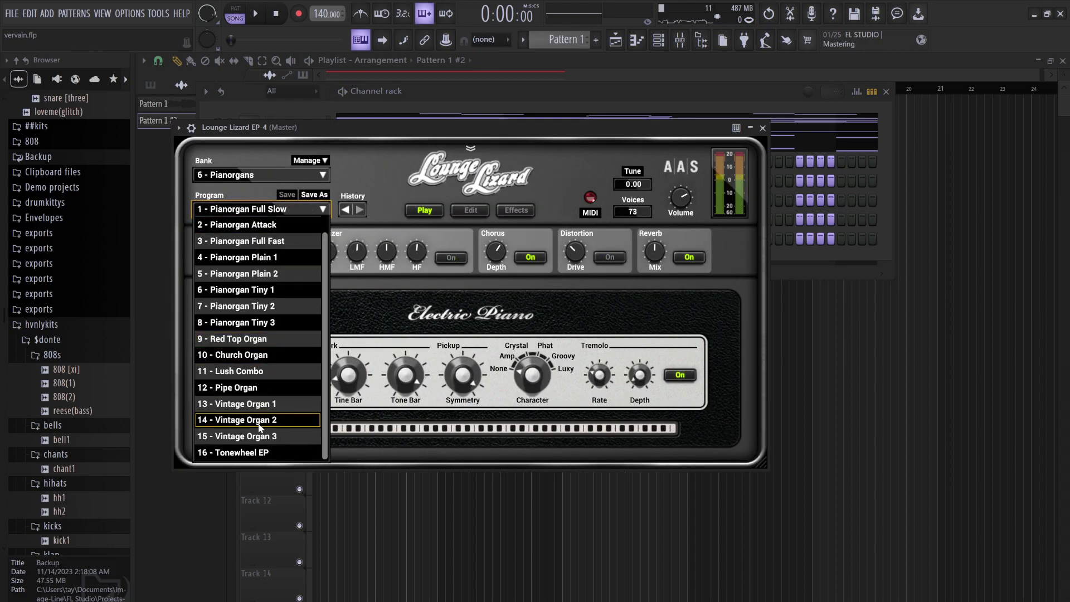
click(259, 451)
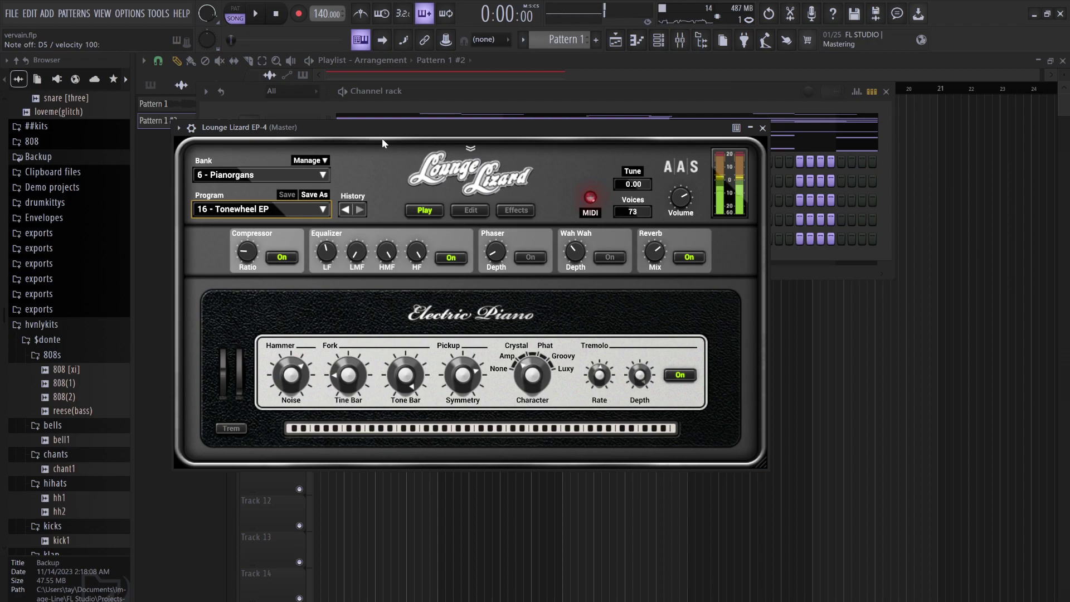
Switch Lounge Lizard EP-4 to the 5 - Experimental bank, audition its first program, and return to the channel rack.
click(260, 175)
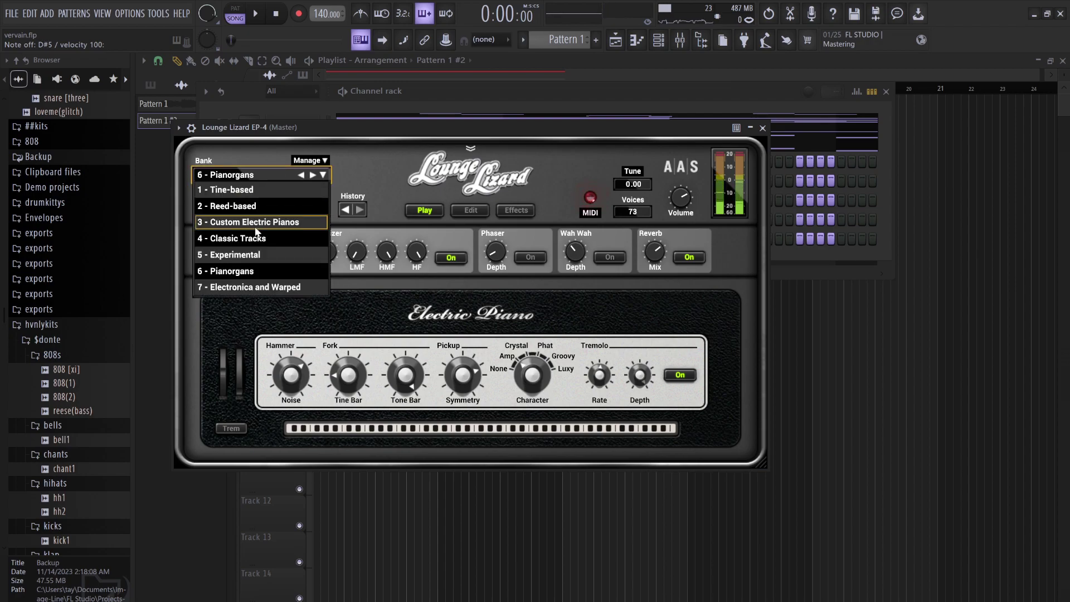
click(237, 258)
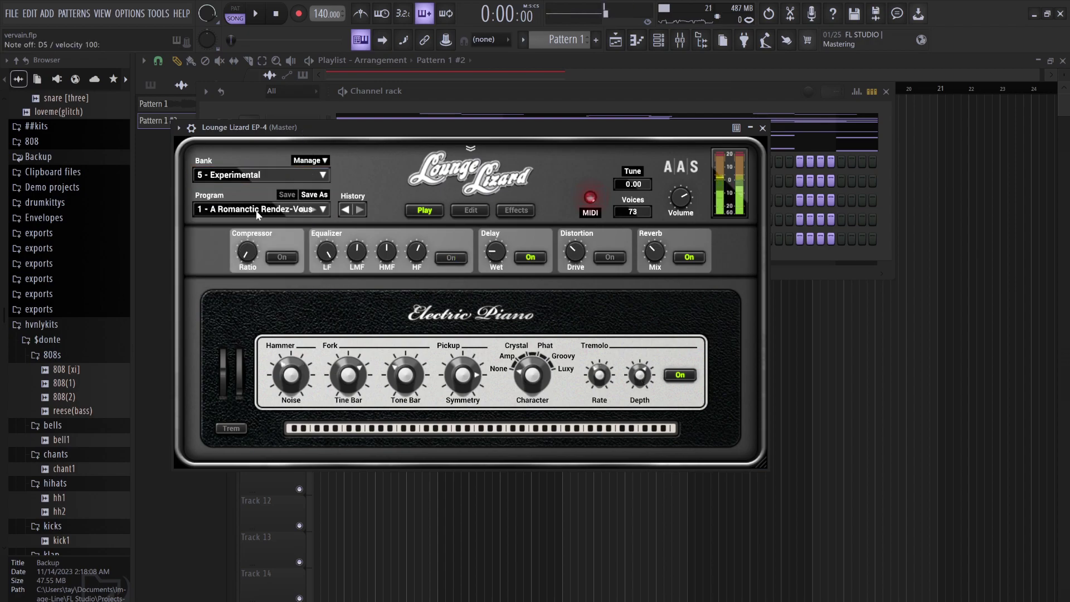
click(478, 105)
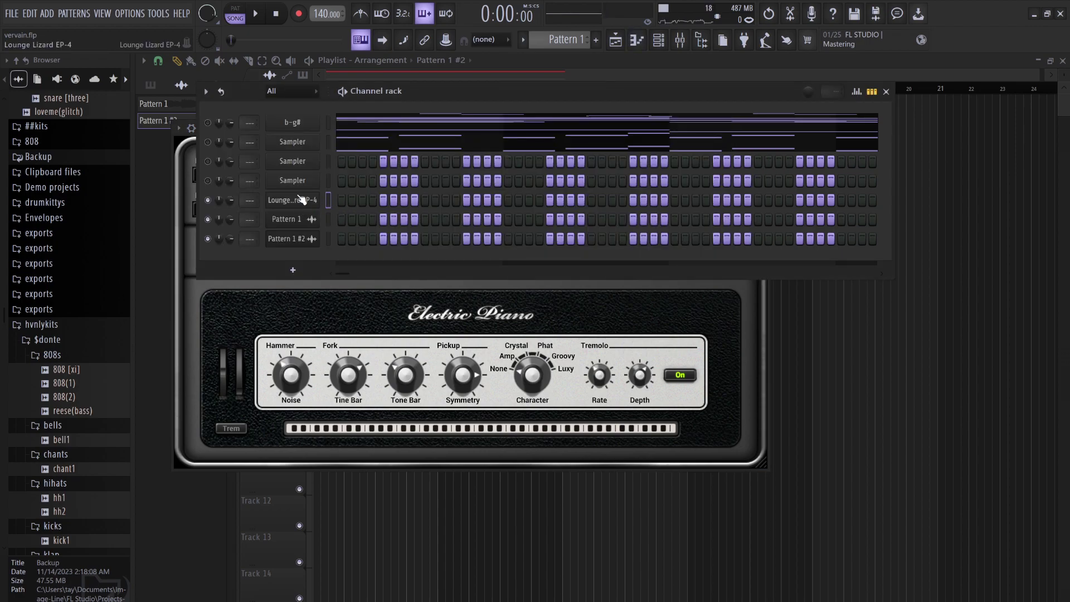
Draw two six-step G#6 notes in bar 1 of the Lounge Lizard EP-4 piano roll, at steps 1 and 9.
key(F7)
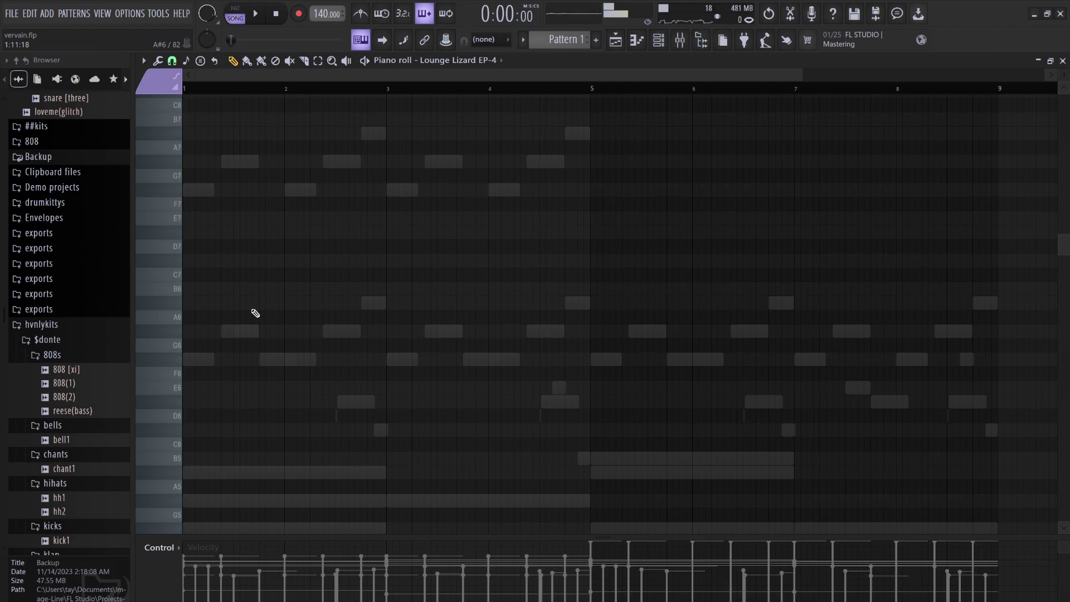
drag(254, 329, 215, 330)
key(space)
key(space)
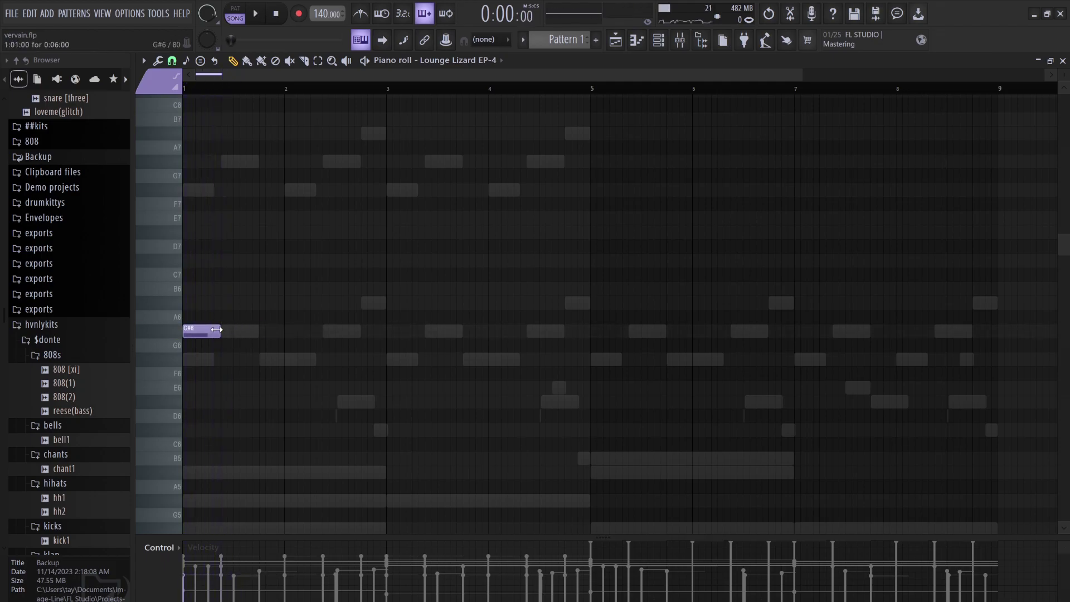
key(space)
key(space)
key(space)
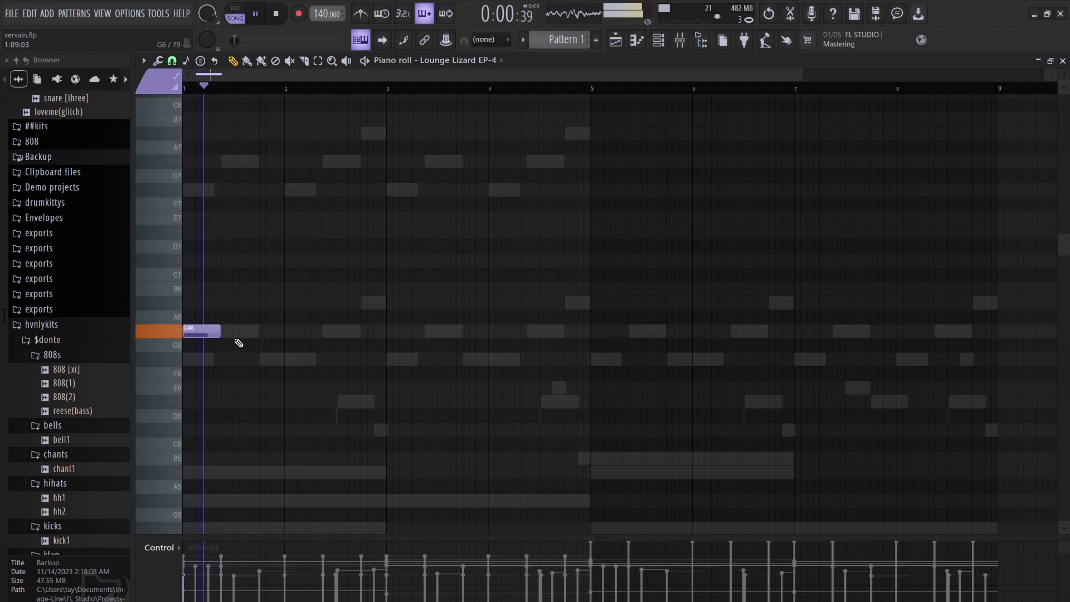
click(245, 332)
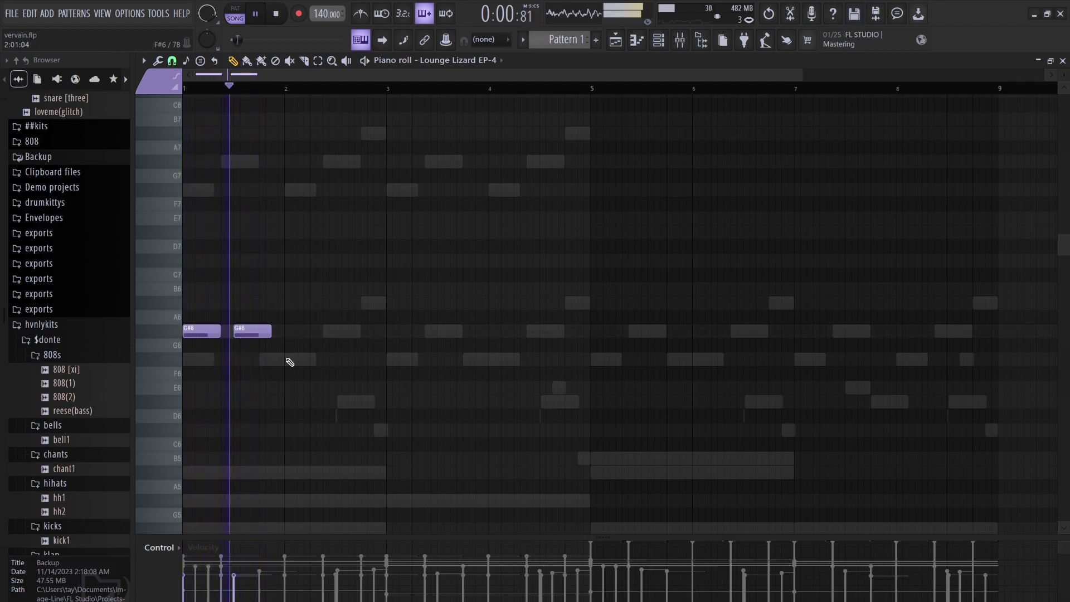
Add two F#6 notes in bar 2 and a shorter C#6 note at the end of the bar.
click(284, 359)
click(337, 361)
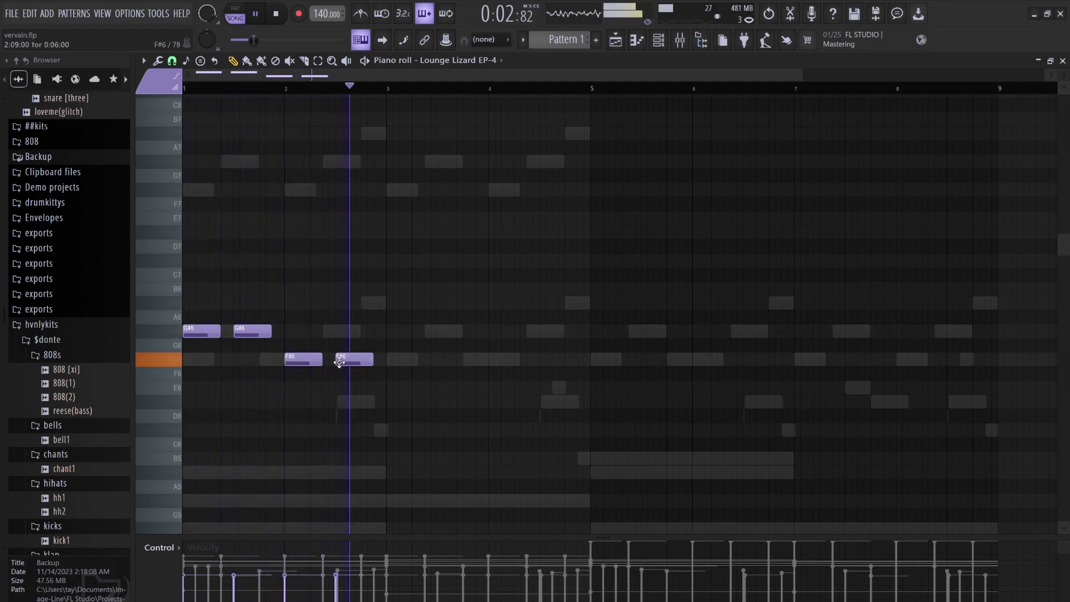
click(363, 401)
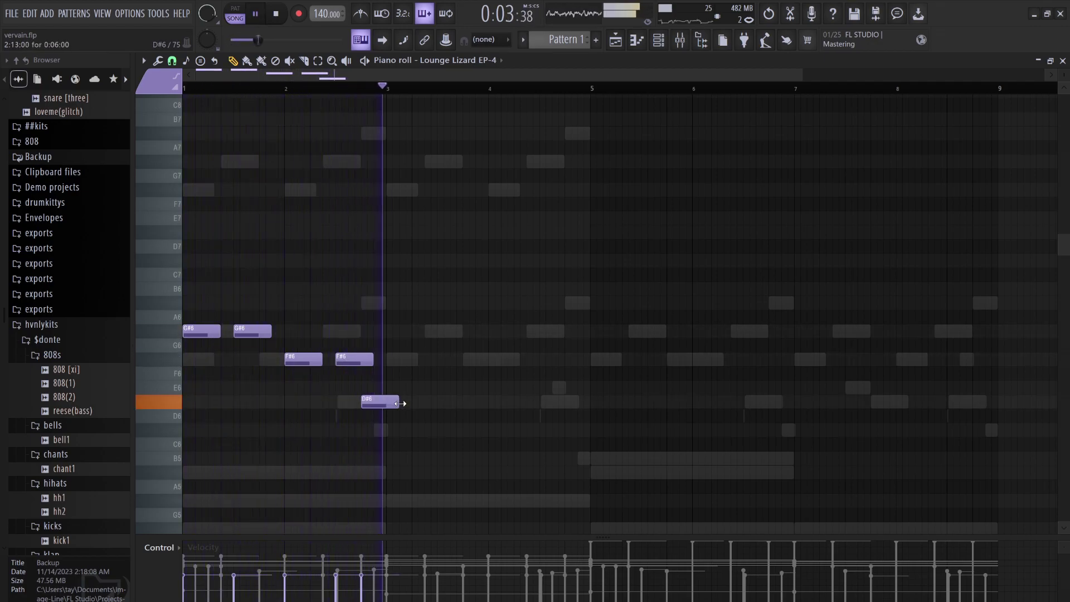
drag(373, 407, 374, 431)
key(space)
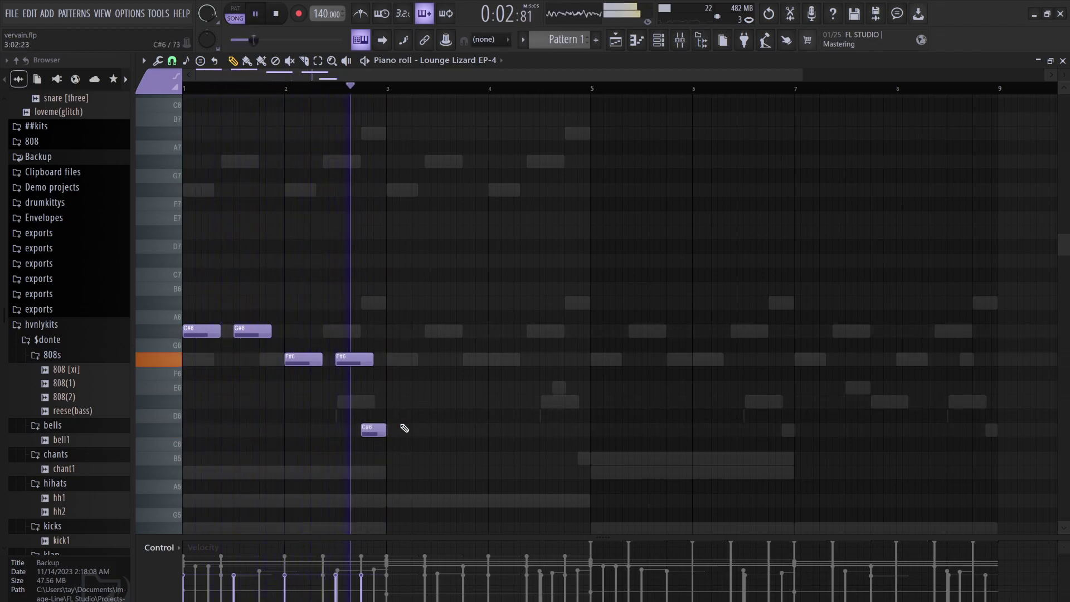
key(space)
Duplicate the two-bar phrase until it fills bars 1 to 8.
key(ctrl+b)
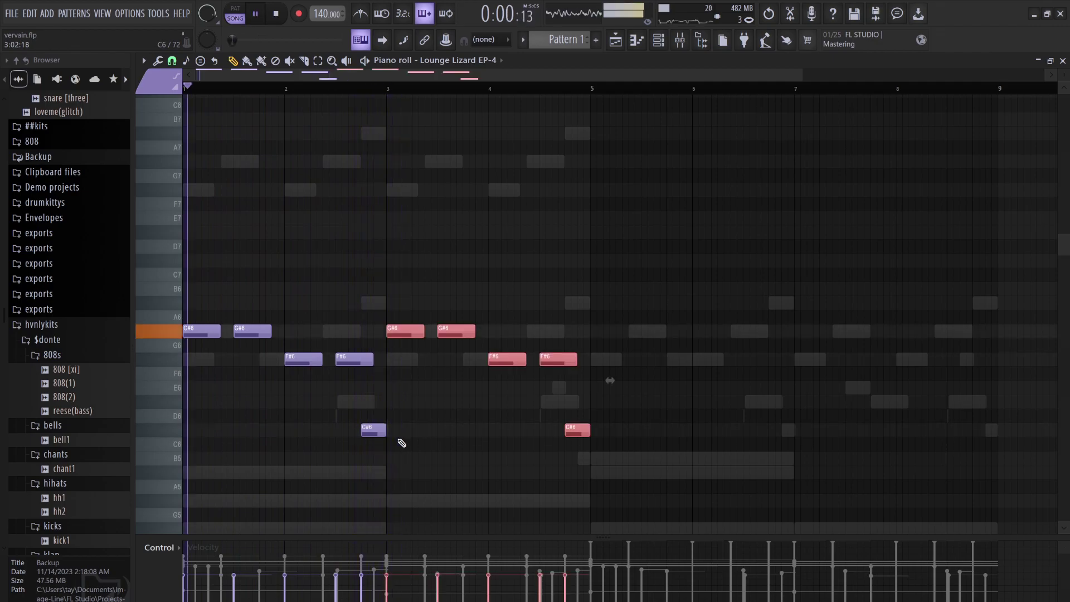
key(ctrl+d)
key(ctrl+b)
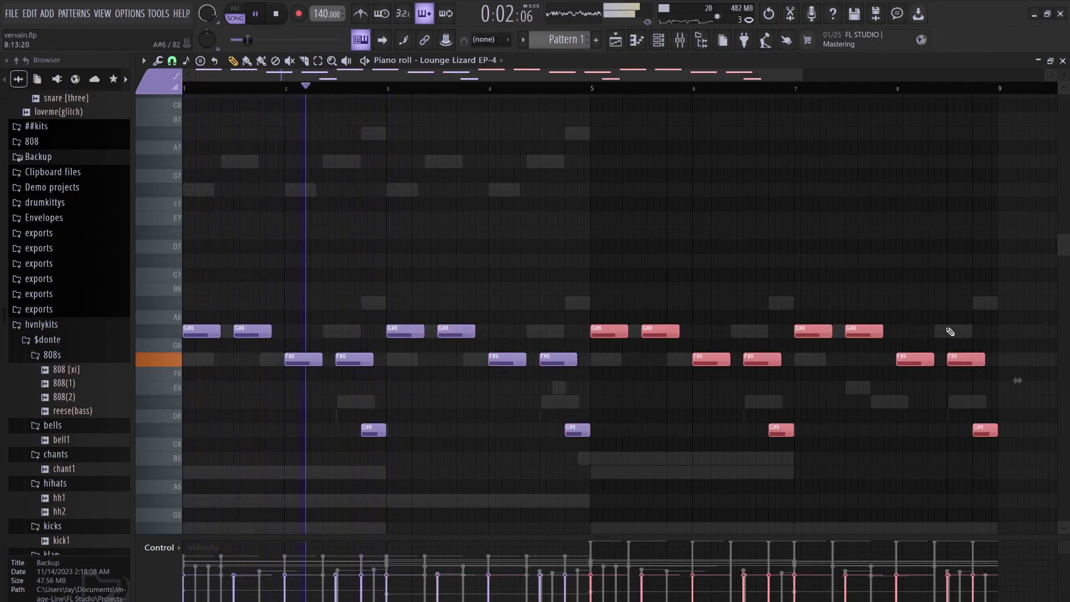
Raise the G#6 notes in bars 5 and 7 to A#6 and lower the F#6 notes in bars 6 and 8 to D#6.
drag(892, 350, 596, 282)
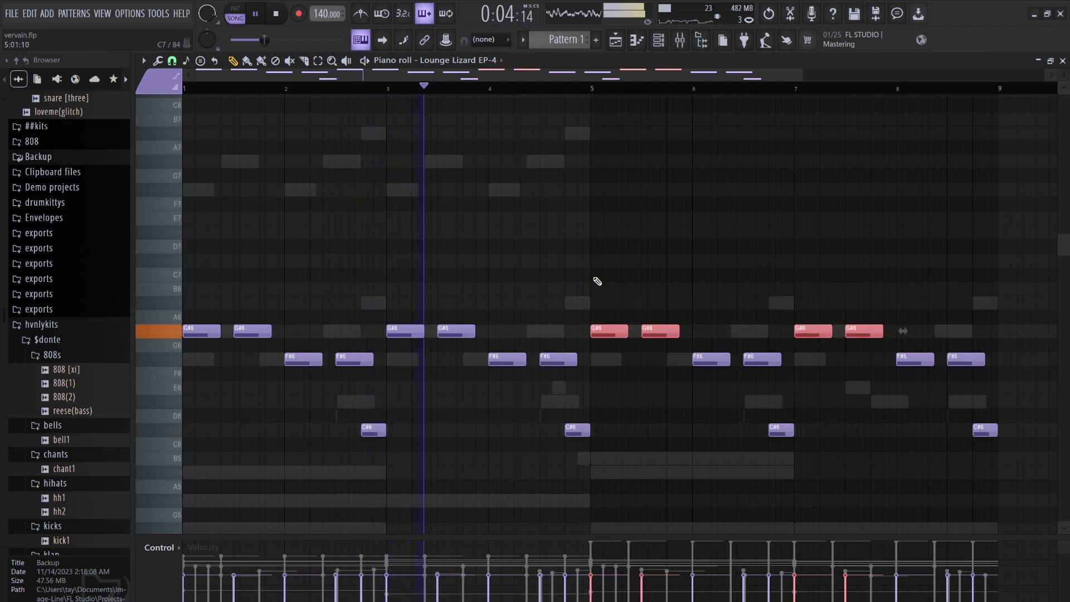
key(Up)
key(Up)
drag(995, 407, 714, 356)
key(Down)
key(Down)
key(Down)
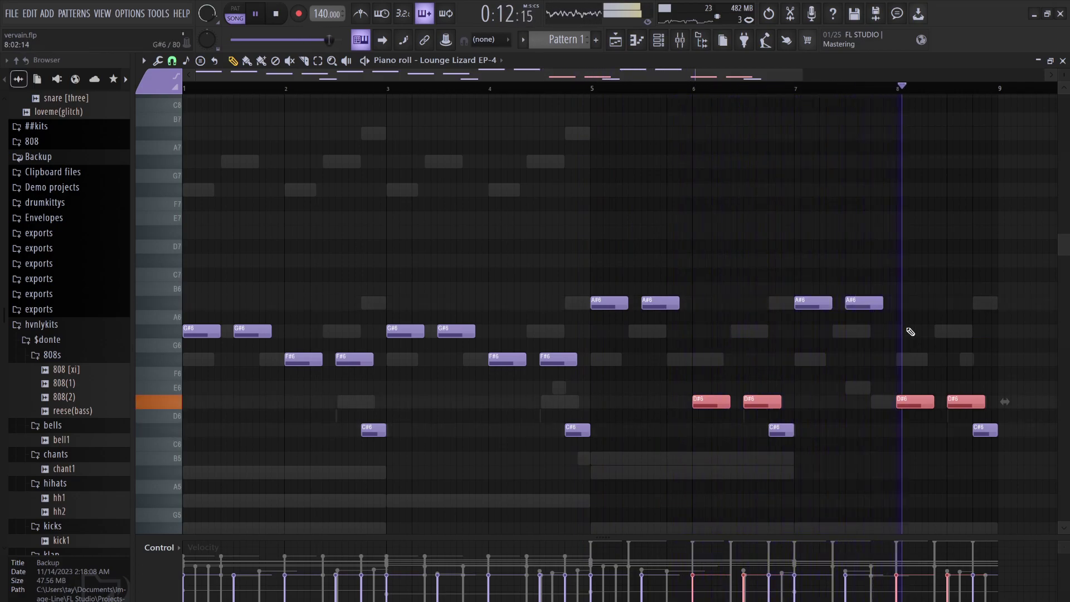
Raise the last C#6 note at the end of bar 8 to E6.
click(989, 433)
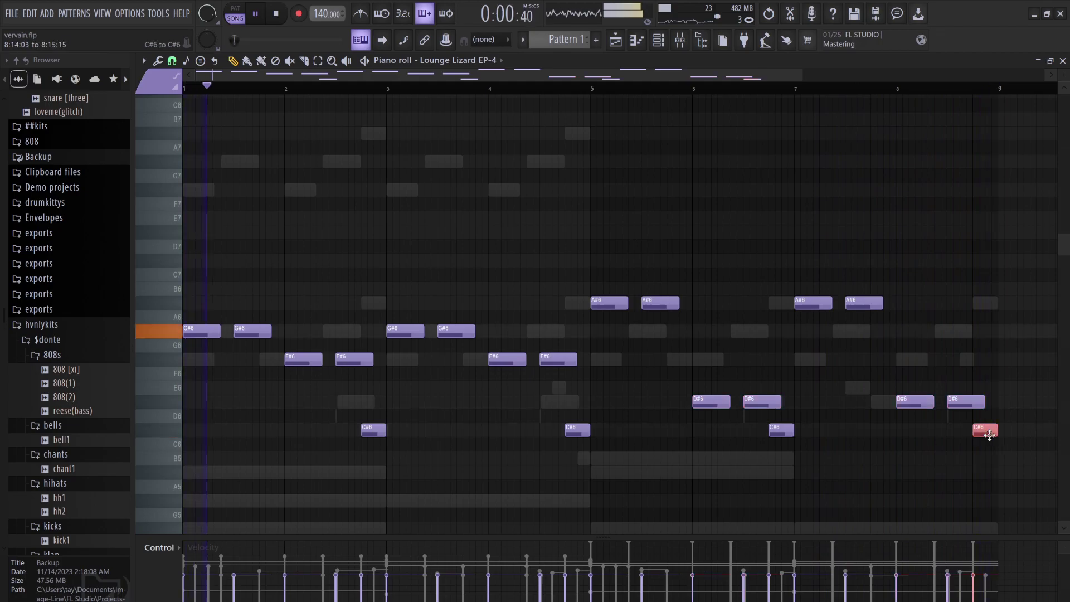
key(shift+Up)
key(shift+Up)
key(shift+Up)
key(shift+Up)
key(shift+Down)
key(shift+Down)
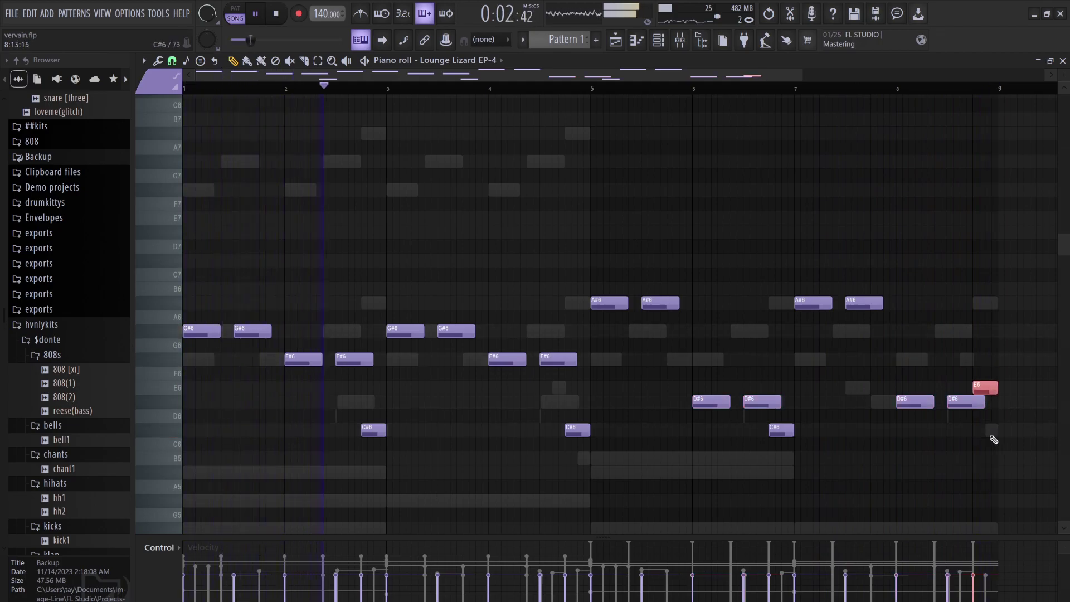
key(shift+Up)
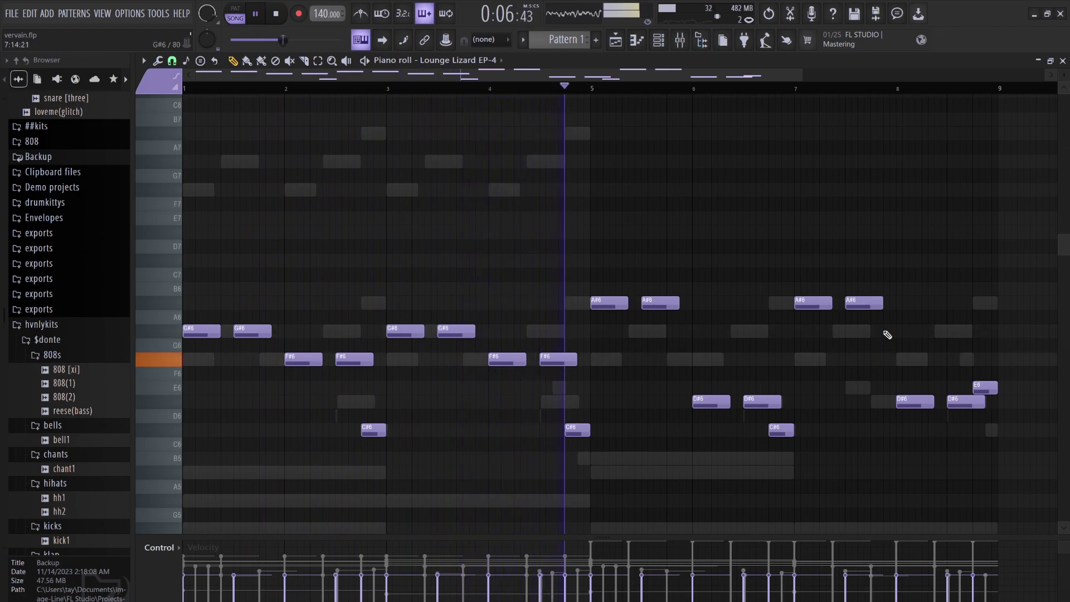
Move the four A#6 notes in bars 5 and 7 down to B5, comparing them with A#5 during playback.
drag(885, 365, 609, 217)
key(ctrl+Down)
key(shift+Up)
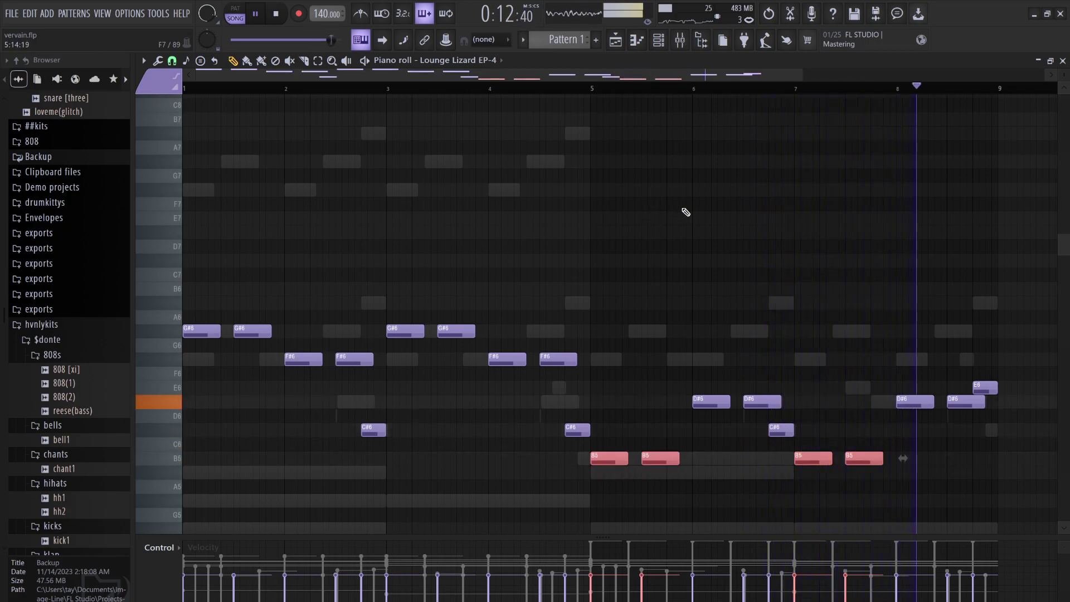
key(space)
key(space)
key(shift+Down)
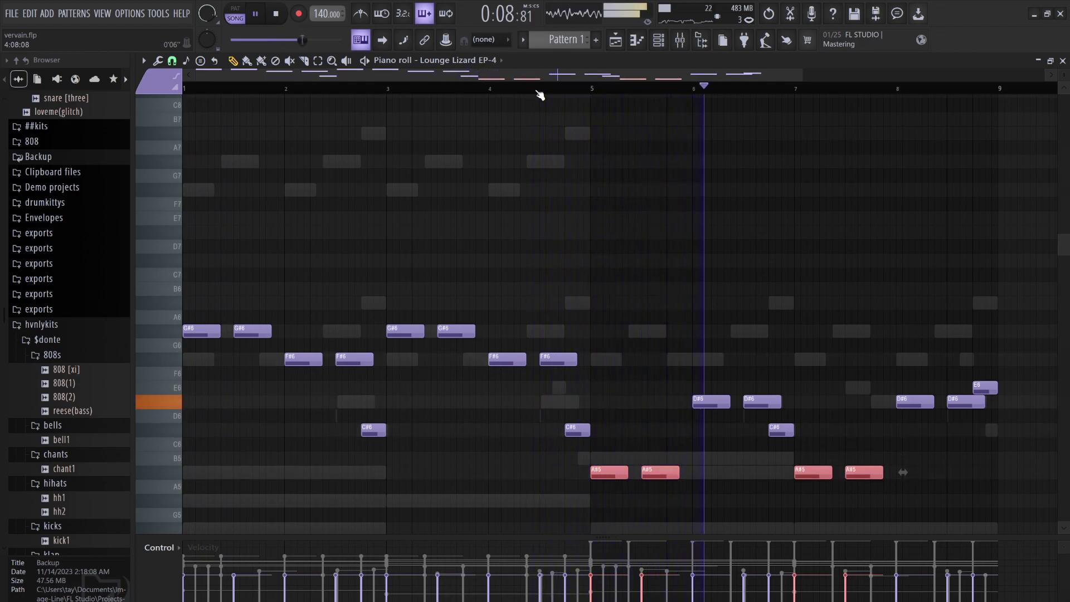
key(shift+Up)
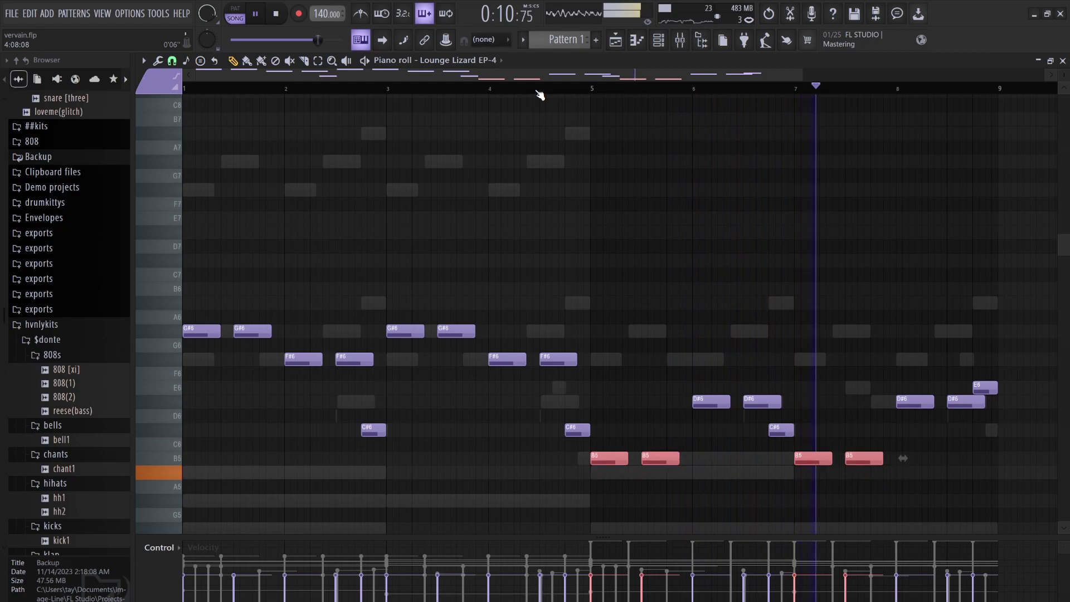
key(ctrl+d)
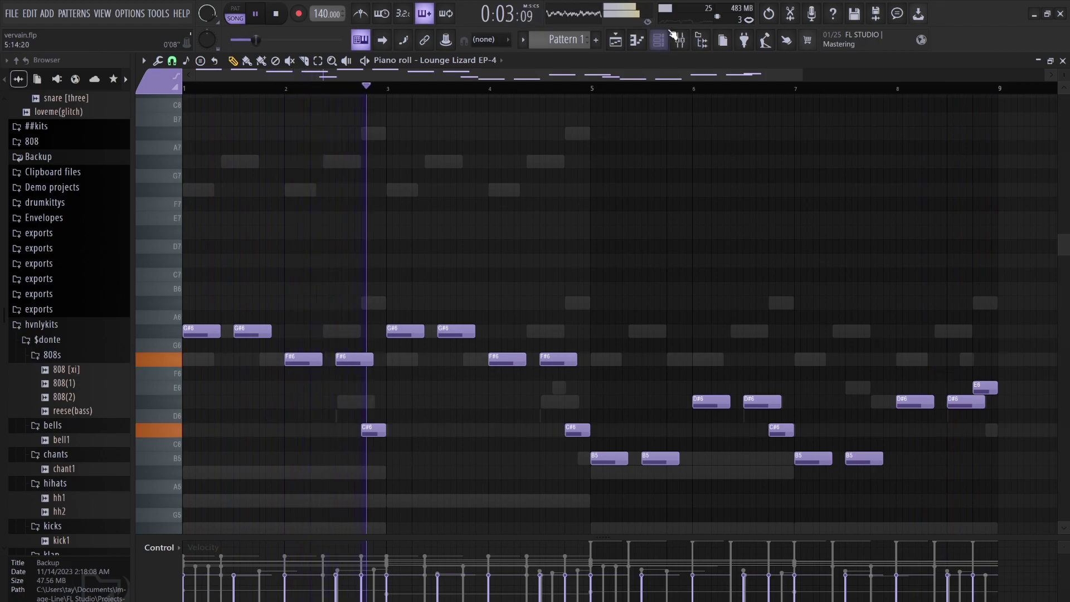
Try the whole melody an octave lower, randomize its note velocities, and move it back up an octave.
key(ctrl+Down)
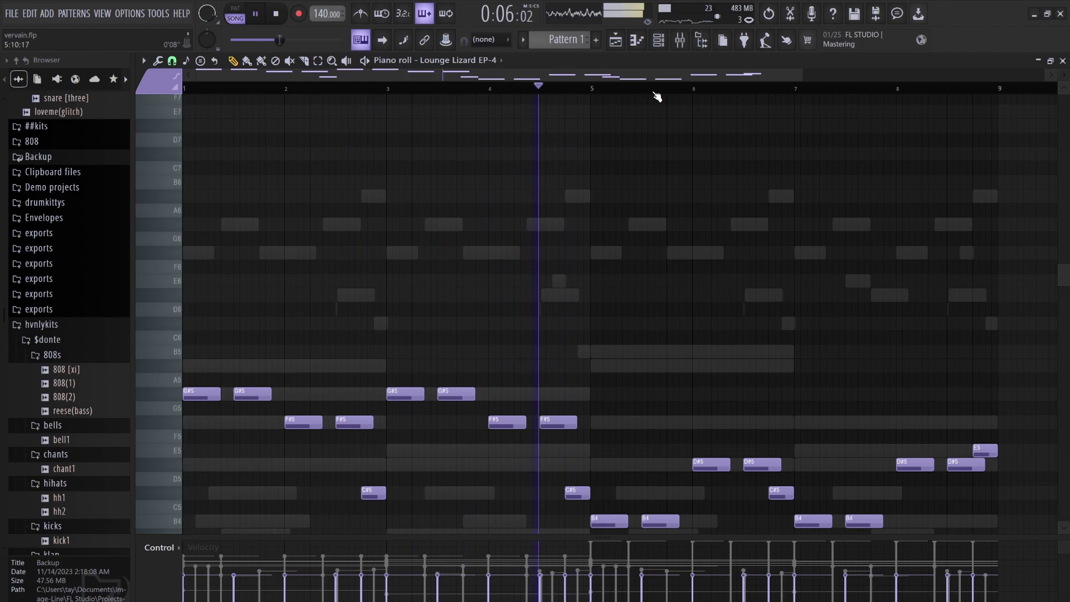
key(space)
key(space)
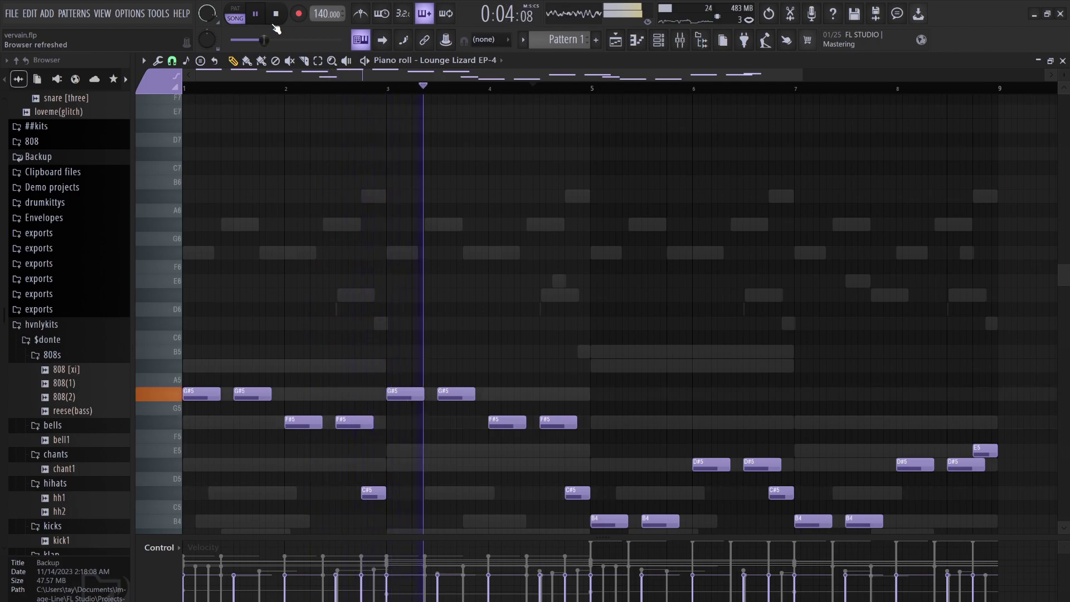
key(alt+r)
scroll(272, 23, up, 3)
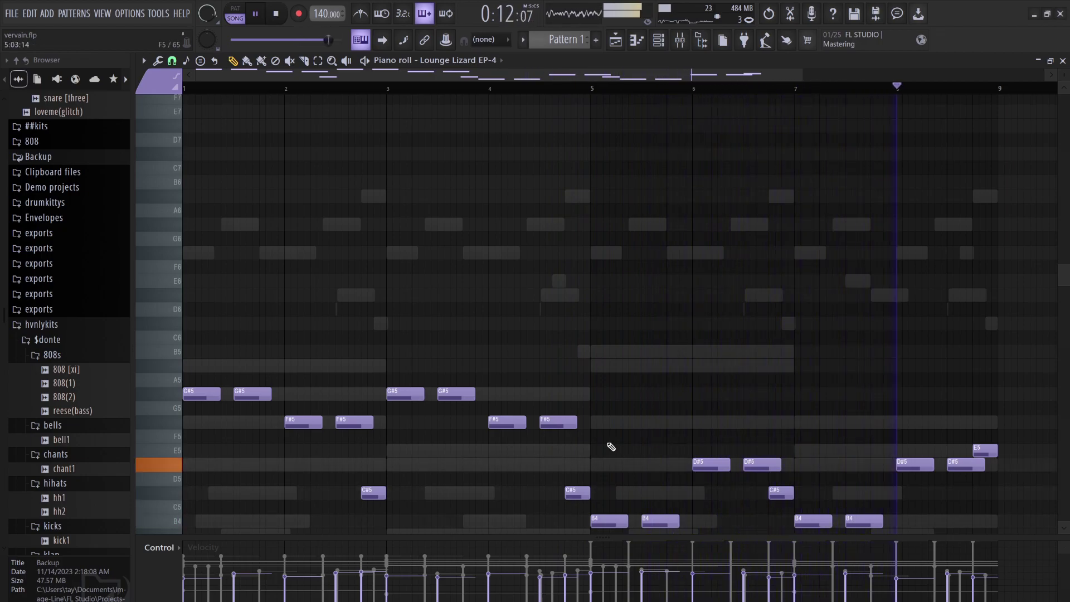
key(ctrl+Up)
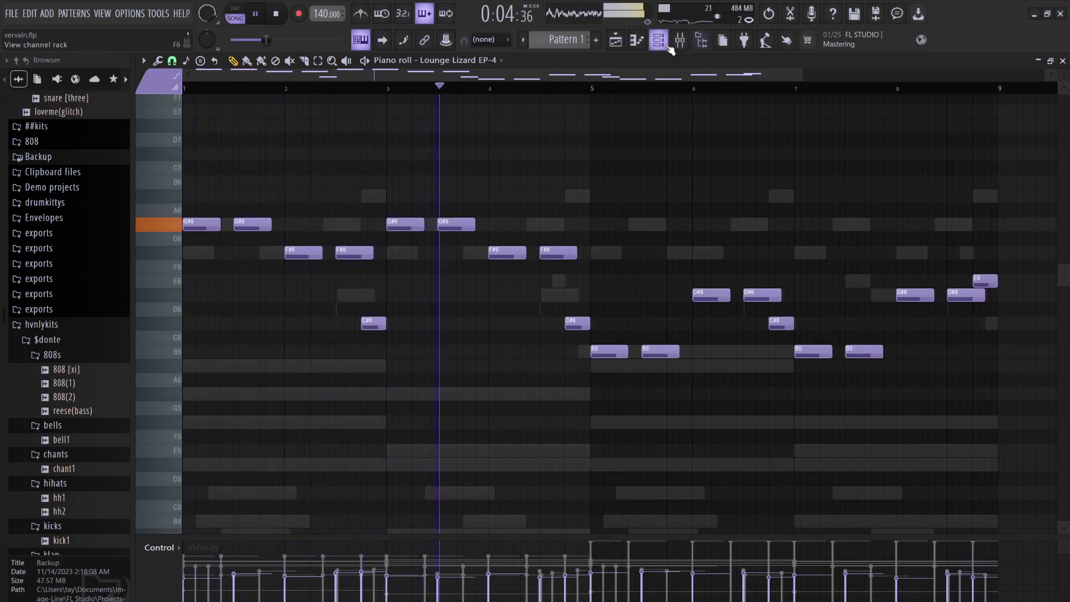
Paste a copy of the melody into the second Sampler channel and solo Lounge Lizard EP-4 with playback stopped.
key(F6)
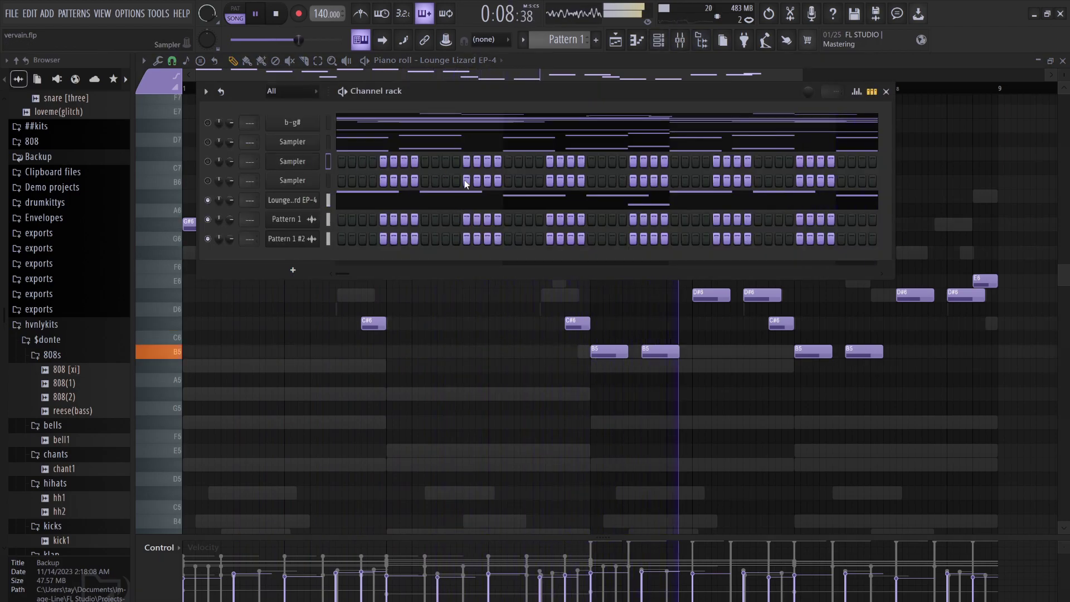
key(ctrl+v)
right_click(208, 200)
key(space)
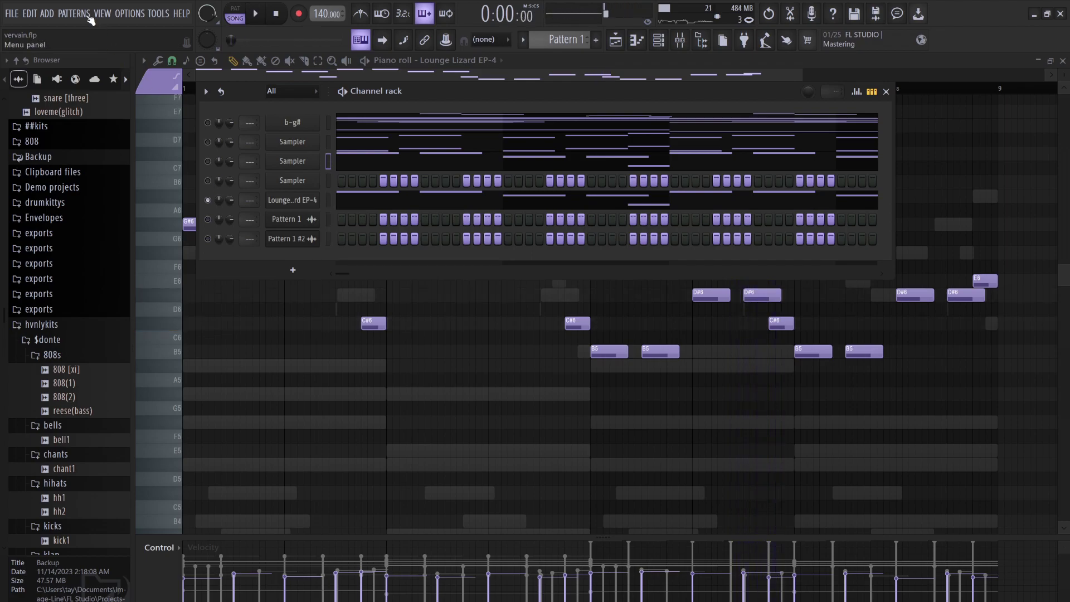
Switch to pattern mode and render the soloed Lounge Lizard EP-4 part of Pattern 1 to an audio clip.
key(l)
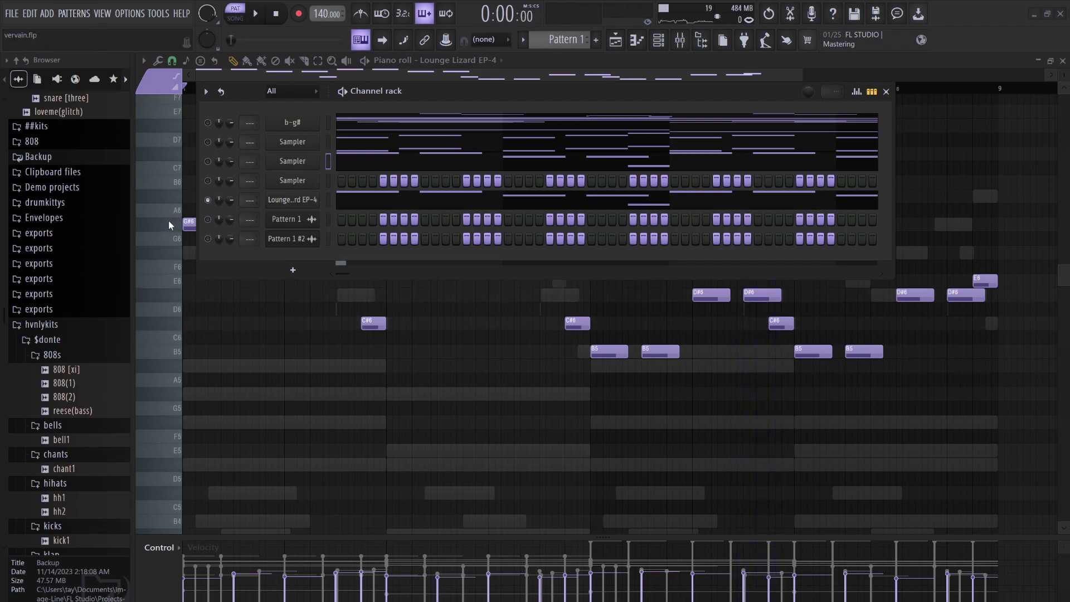
key(l)
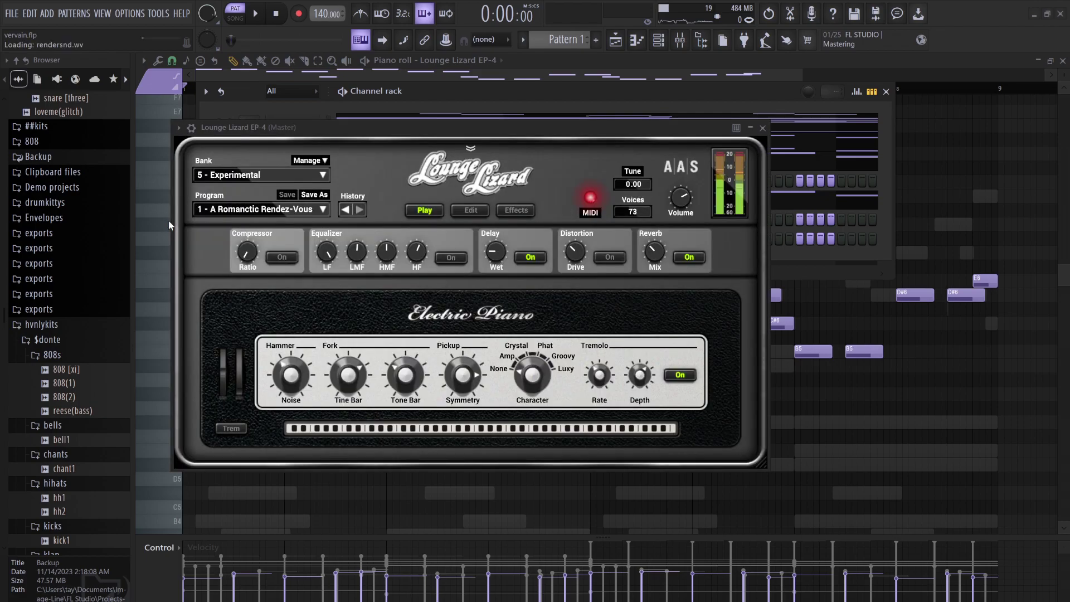
click(410, 102)
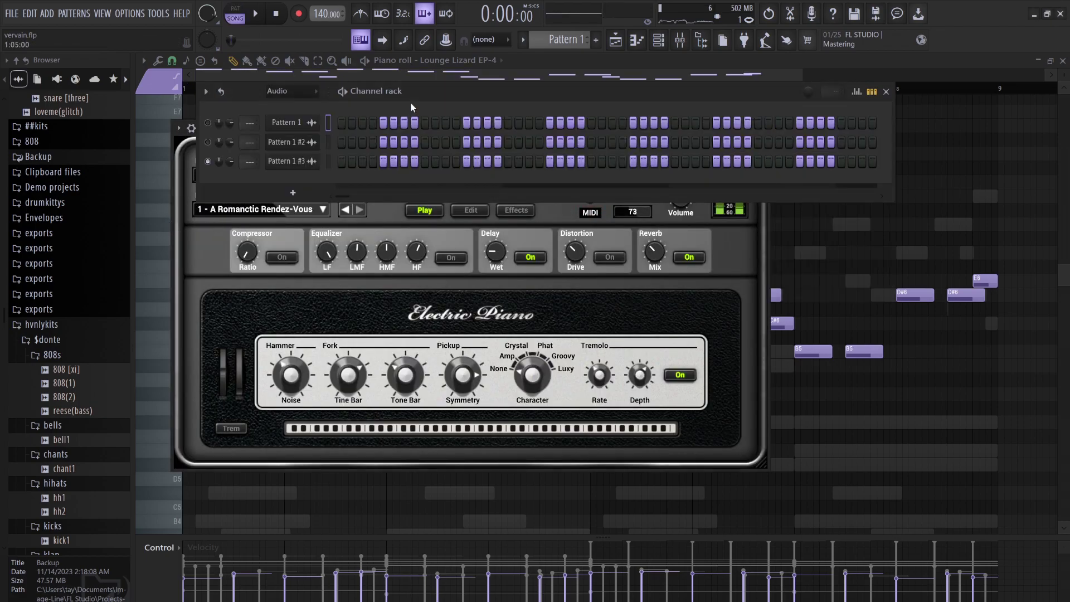
Set the declicking mode of the Pattern 1 #3 audio clip to Generic (bleeding).
click(288, 161)
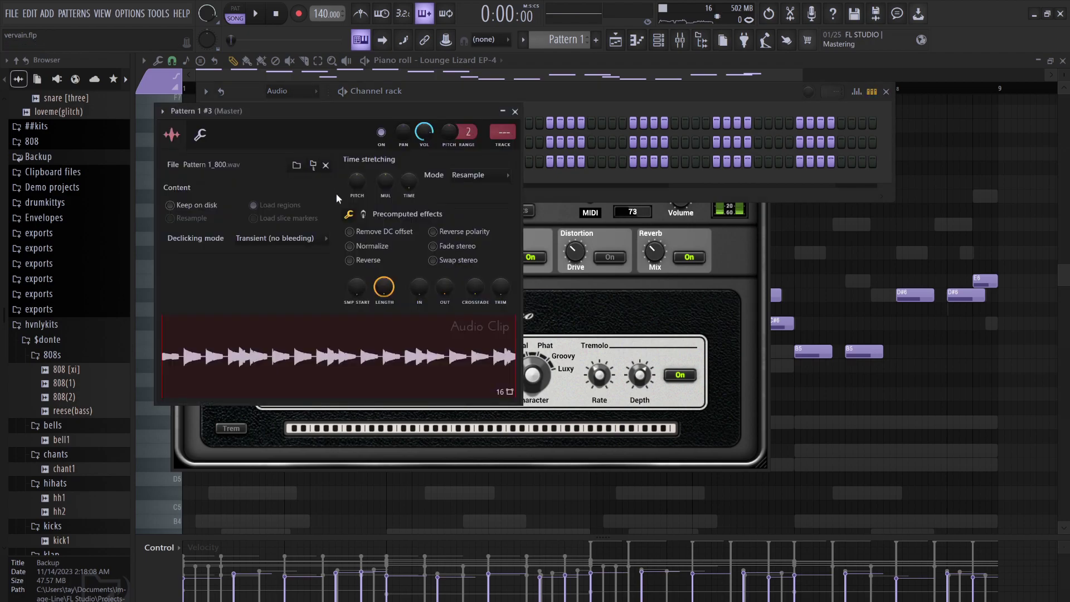
click(260, 288)
click(496, 94)
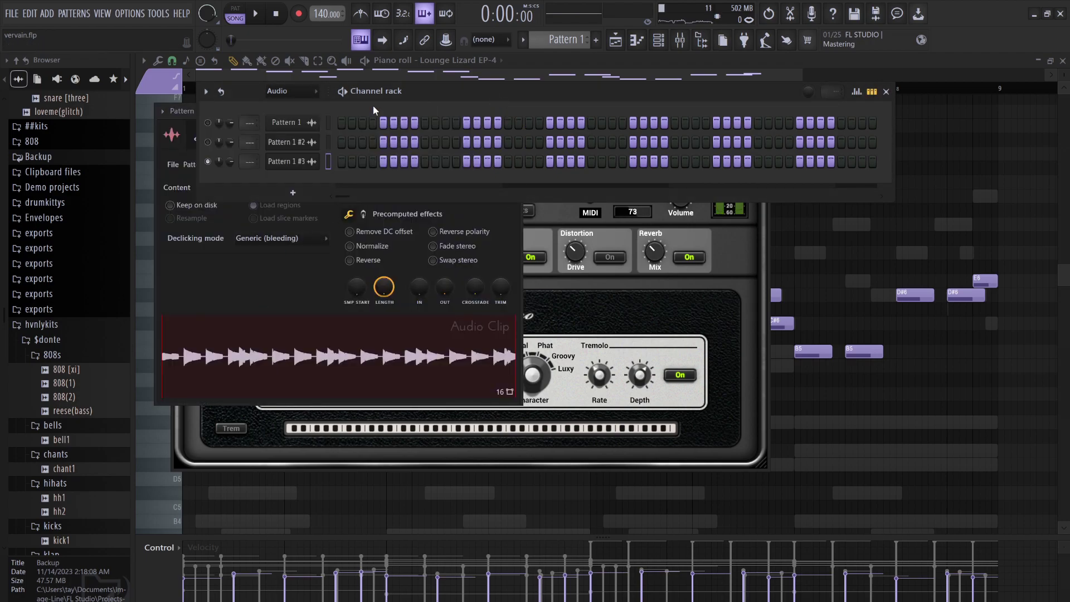
Unmute the audio clip channels and place the Pattern 1 #3 clip on Track 3 of the playlist at bar 1.
click(280, 105)
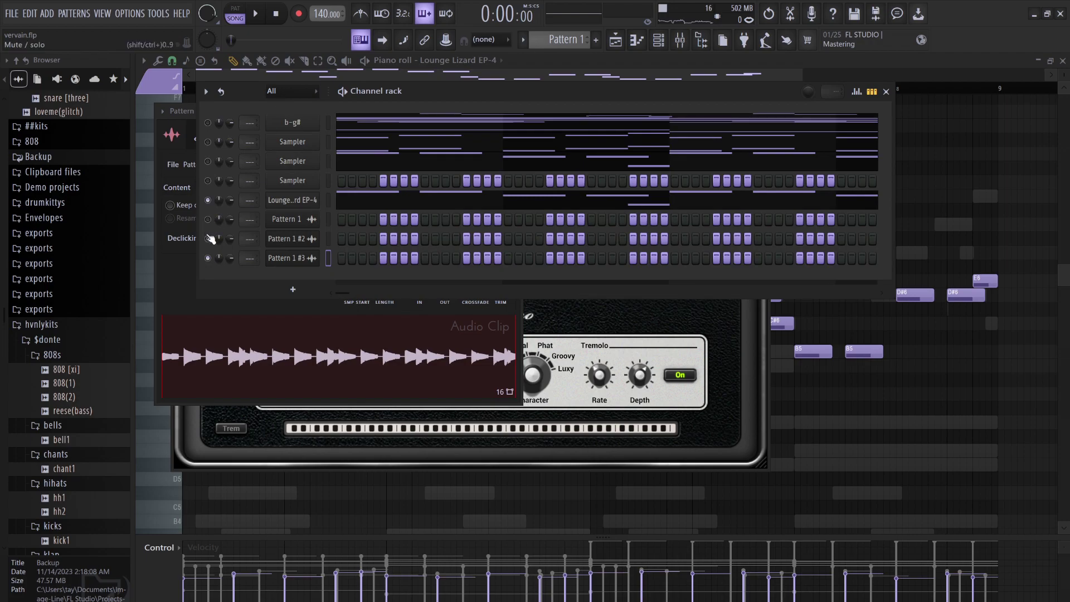
click(616, 41)
drag(167, 142, 302, 185)
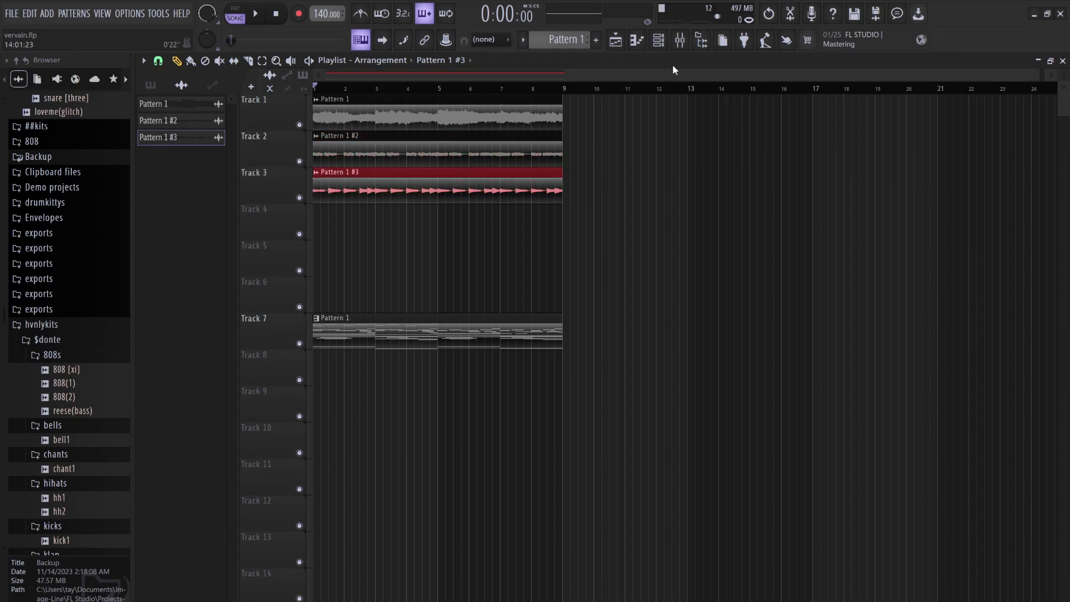
click(658, 41)
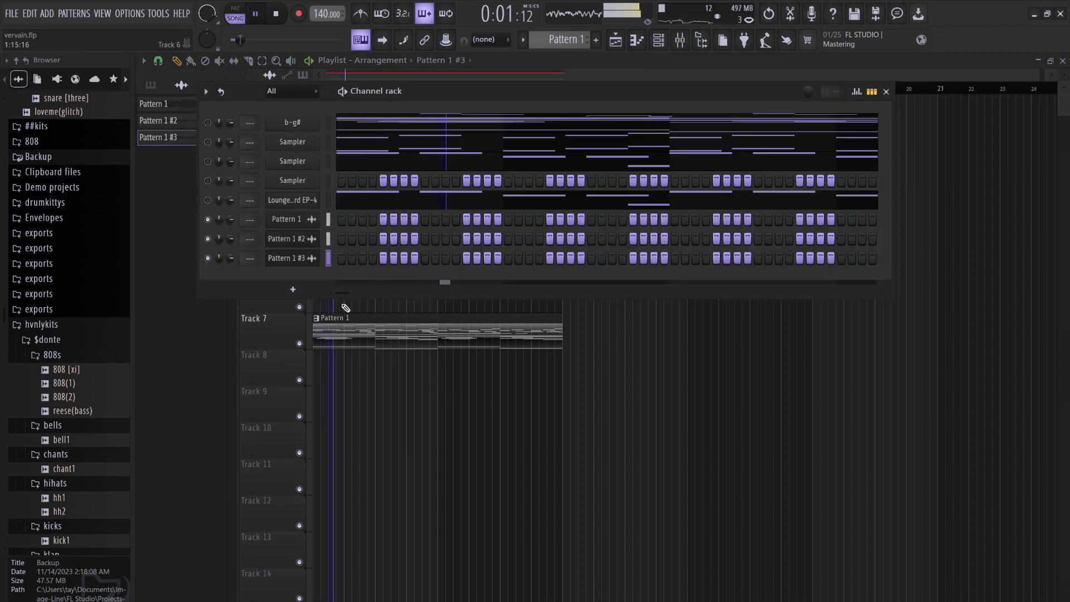
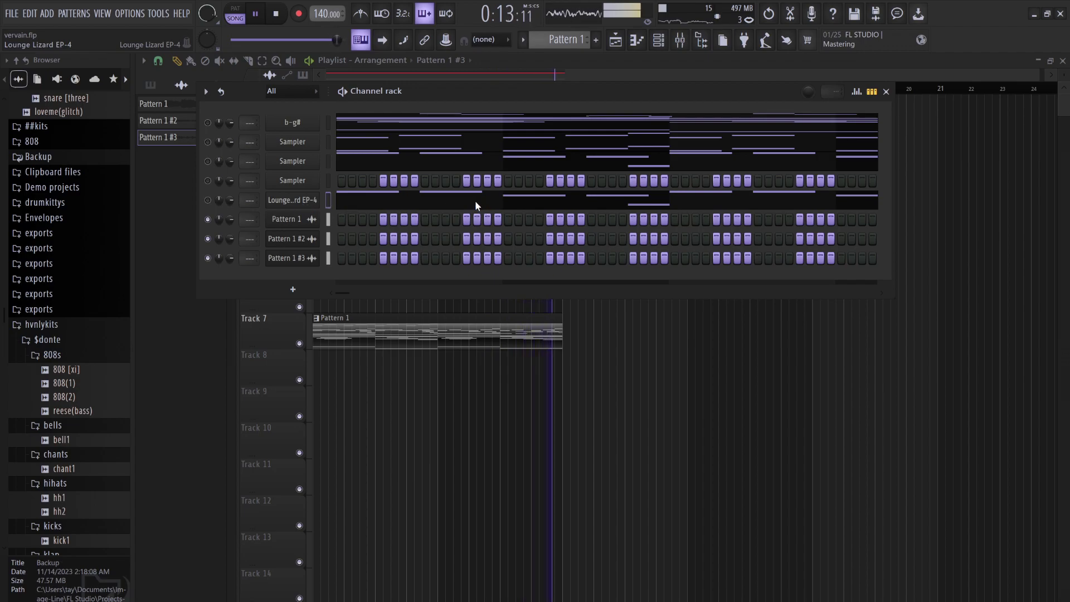
Cut the notes from the unmuted Lounge Lizard EP-4 channel and load its 5 - EP Meets the Prophet program.
key(ctrl+x)
click(208, 200)
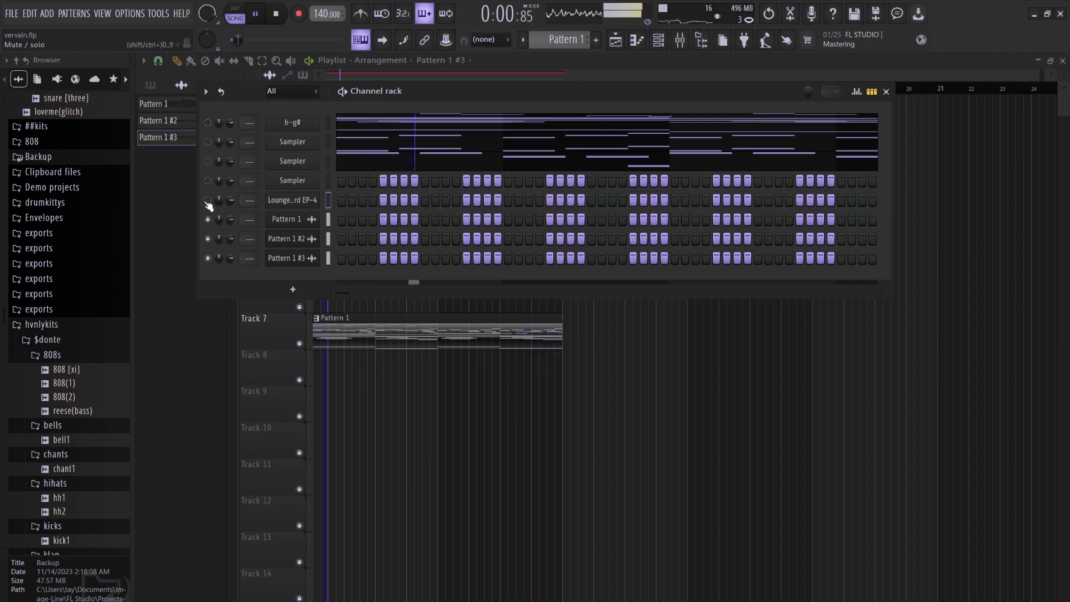
click(285, 205)
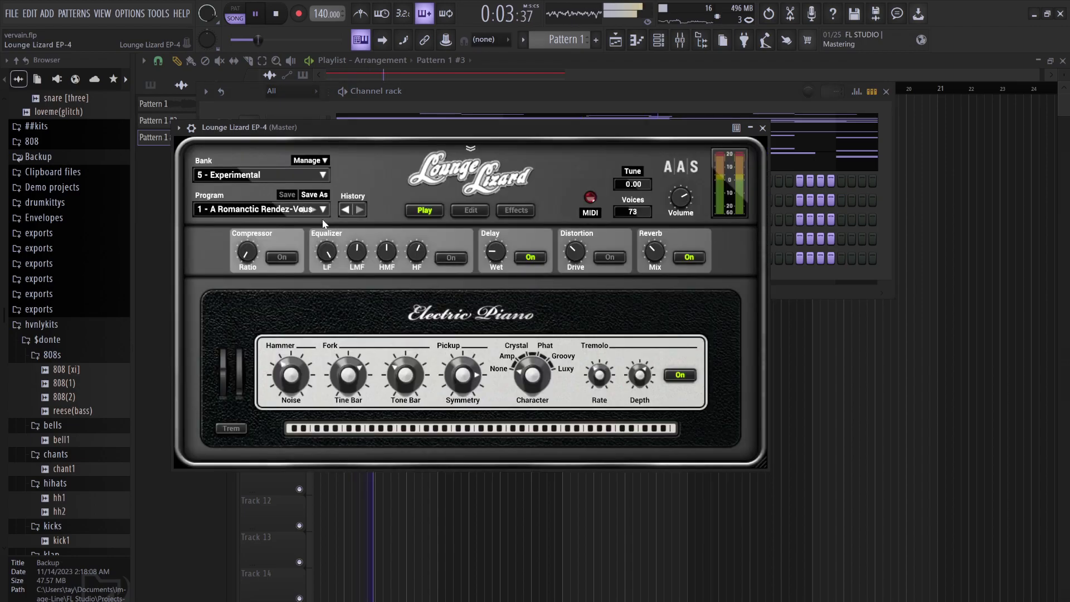
click(259, 212)
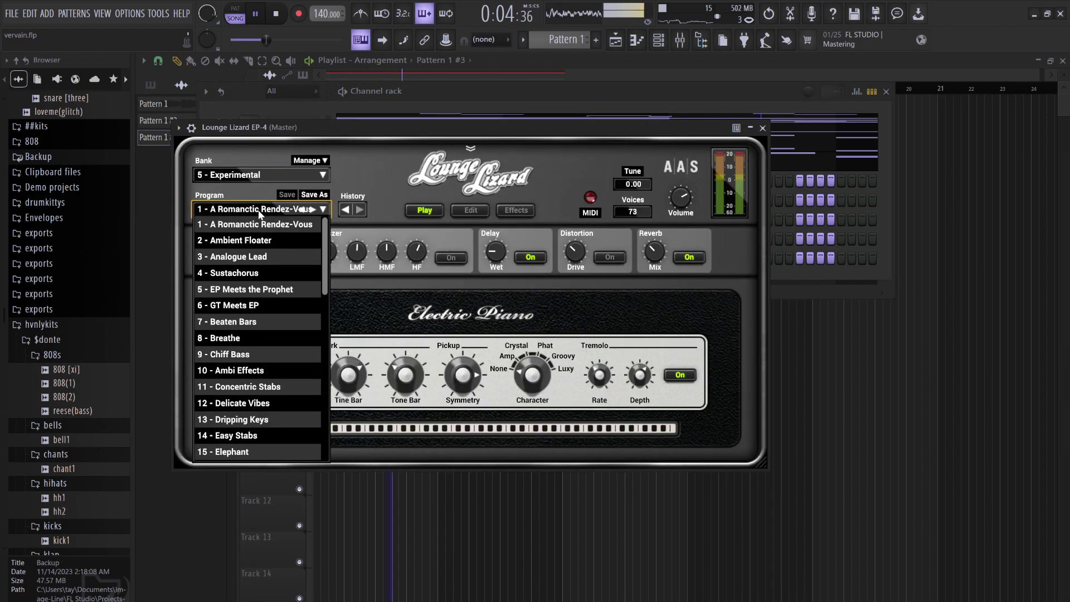
click(257, 291)
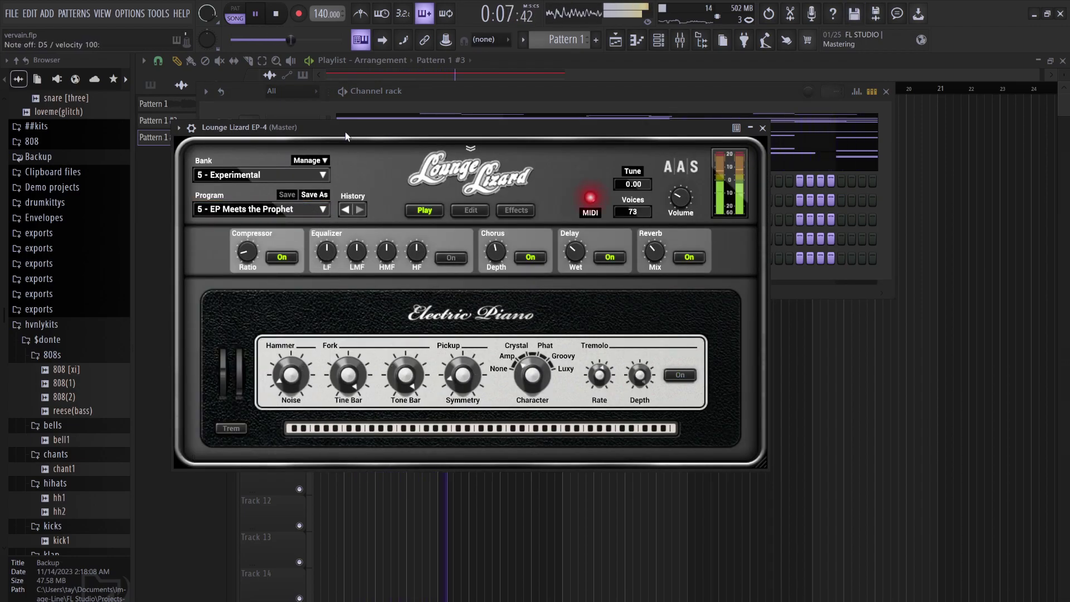
click(481, 98)
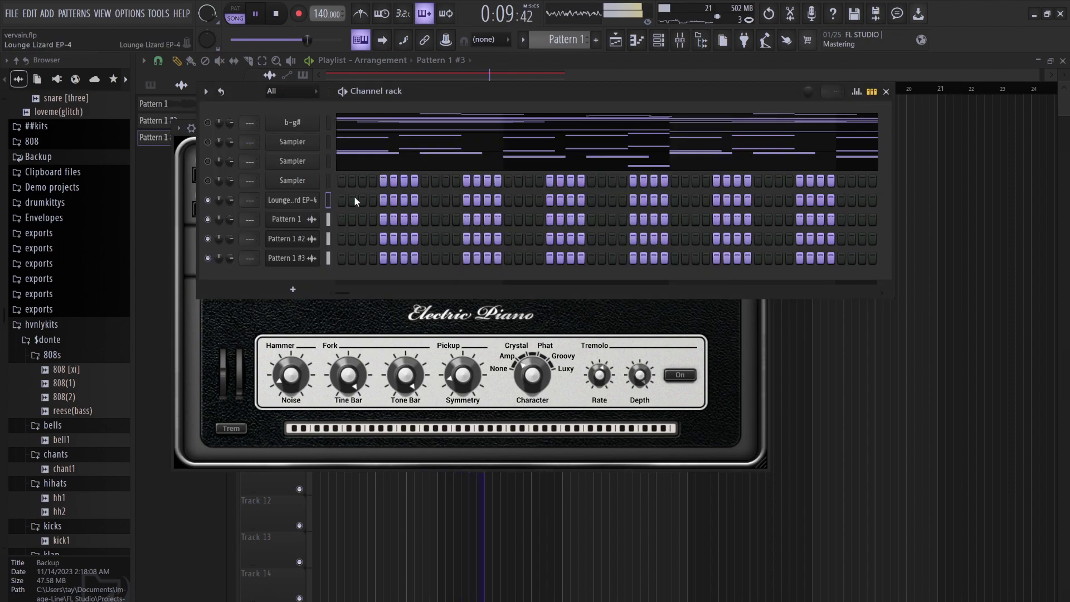
Draw a four-step F#5 note at the start of bar 1 in the Lounge Lizard EP-4 piano roll.
key(F7)
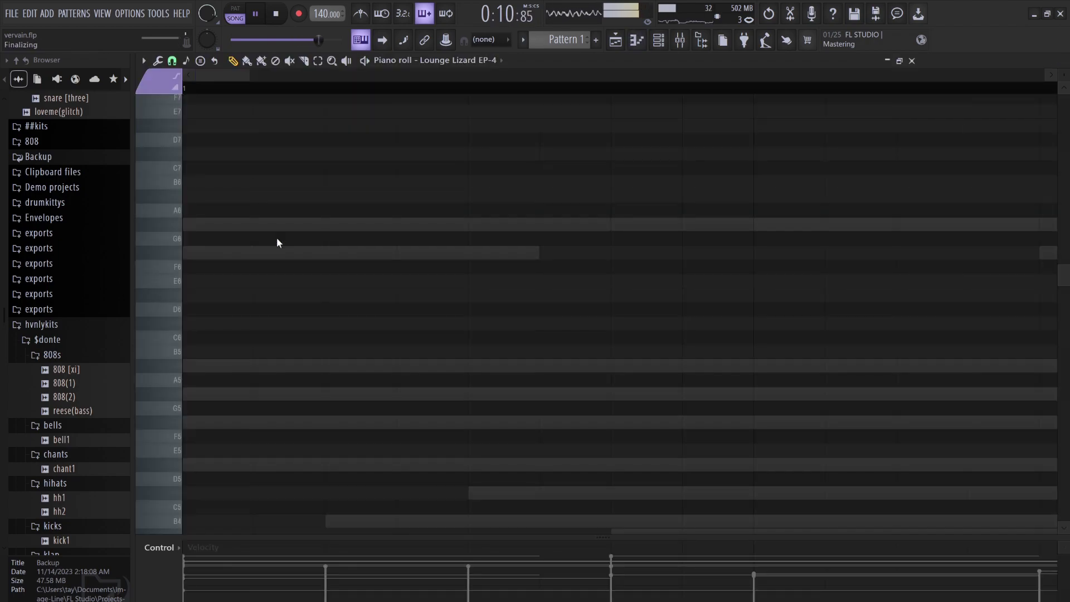
mouse_move(229, 417)
mouse_down()
mouse_move(177, 423)
mouse_move(201, 426)
mouse_up()
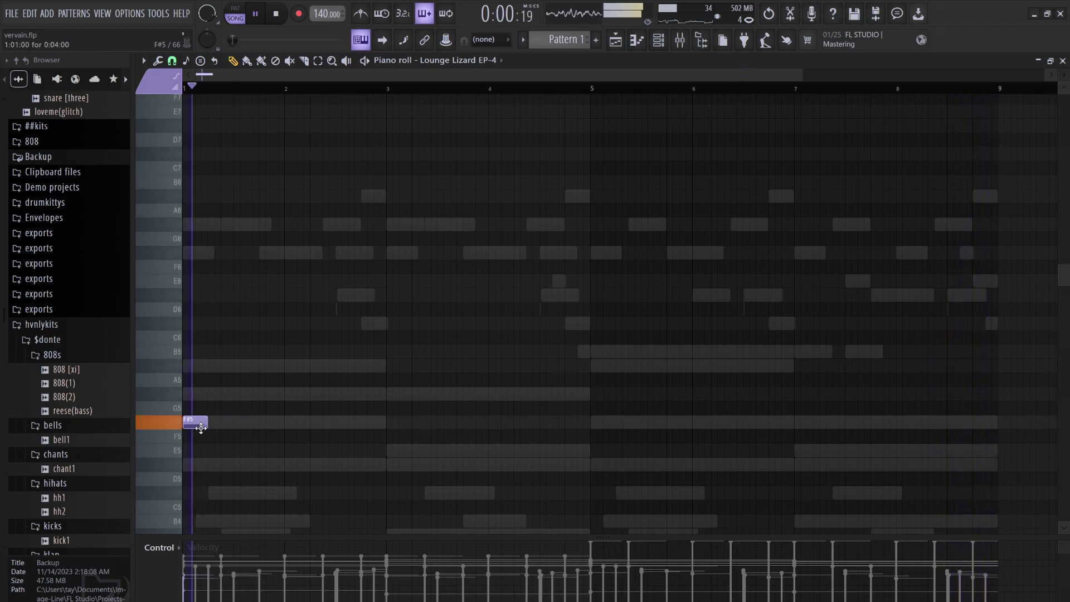
Add G#5 and A#5 notes in bar 1 after the F#5, and duplicate the three-note figure starting at bar 2.
click(203, 394)
drag(209, 393, 239, 394)
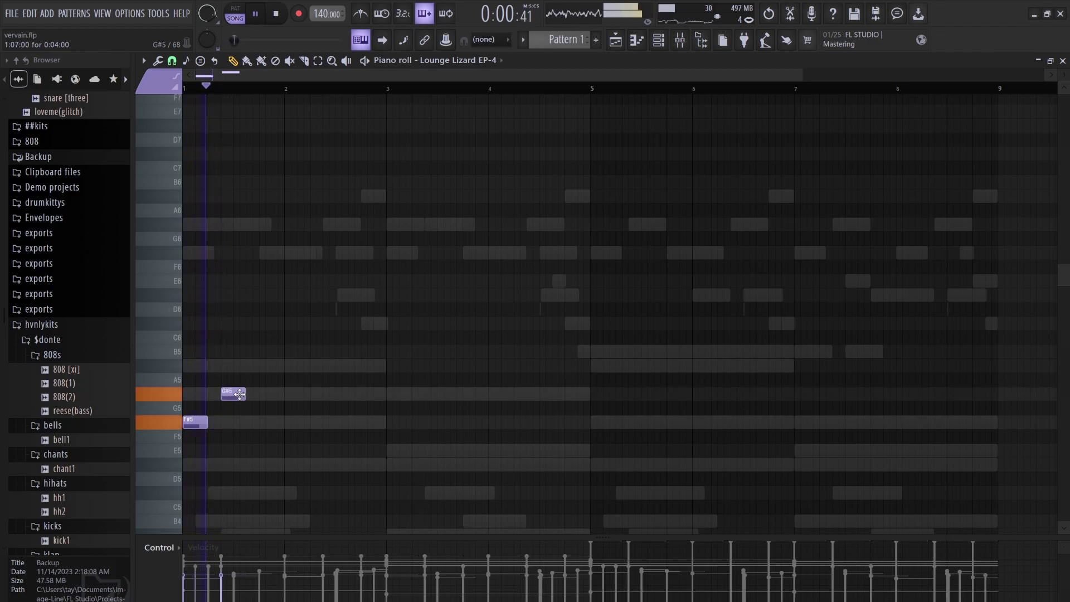
key(space)
click(274, 366)
mouse_move(281, 367)
mouse_down()
mouse_move(270, 366)
mouse_move(282, 365)
mouse_up()
key(space)
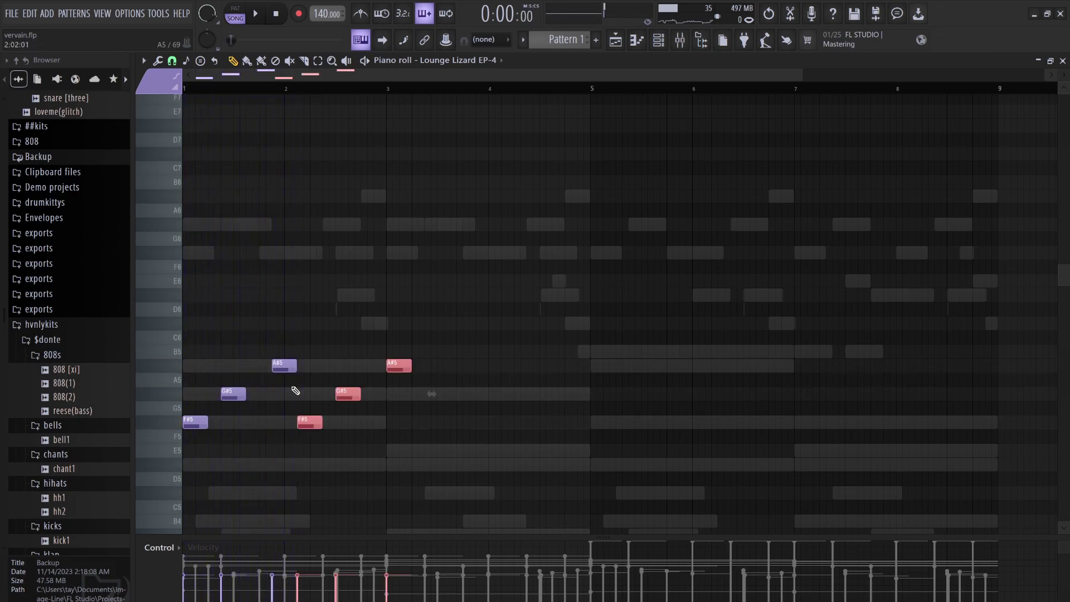
key(shift+Left)
key(shift+Left)
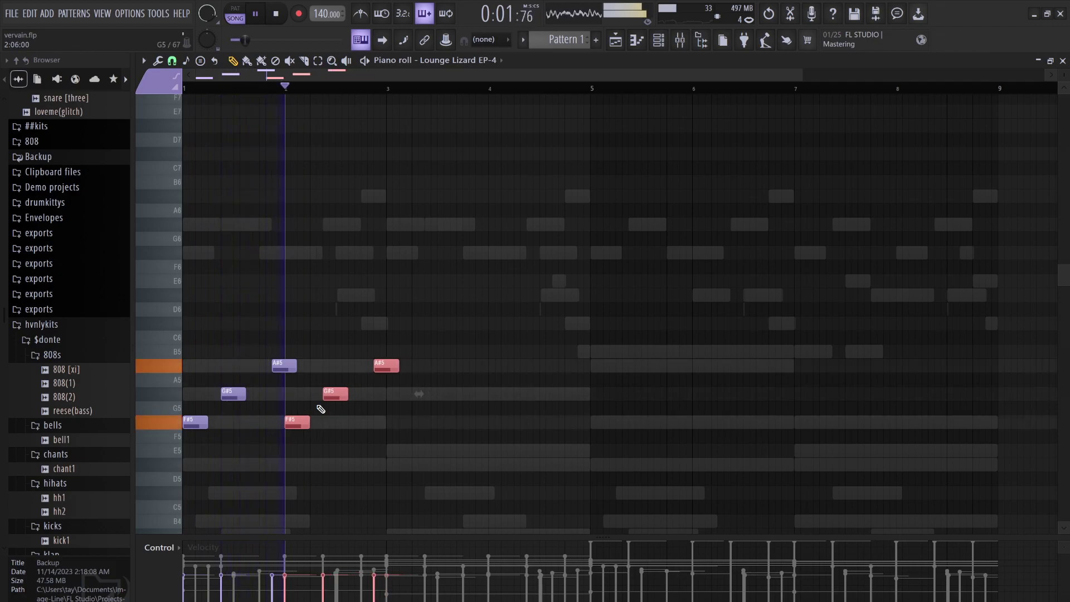
key(ctrl+d)
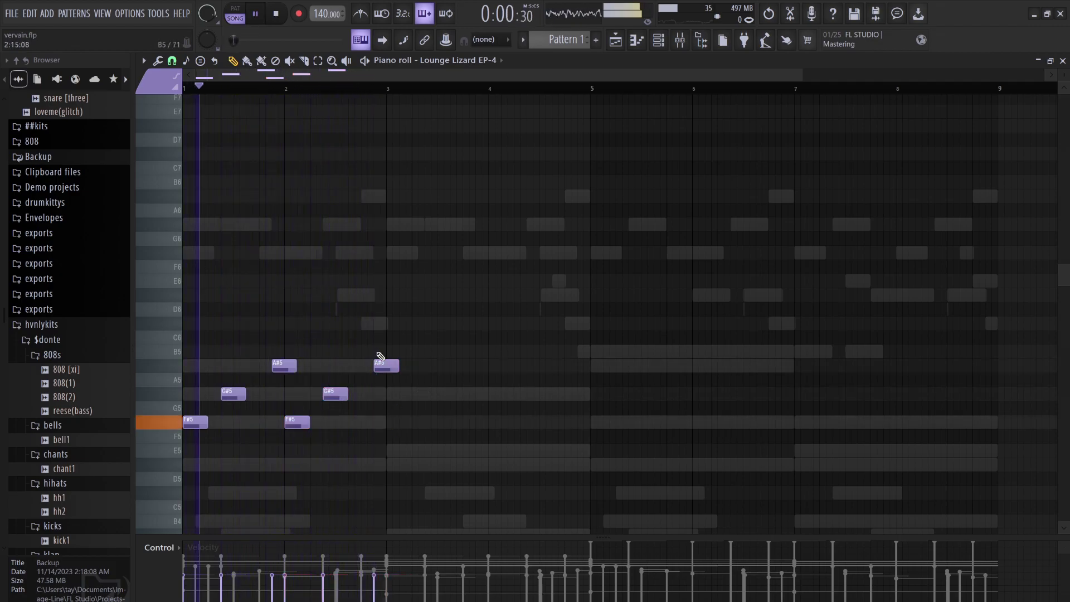
Shift the last A#5 note slightly earlier to finish at the end of bar 2, and repeat the two-bar phrase to fill eight bars.
drag(381, 363, 370, 455)
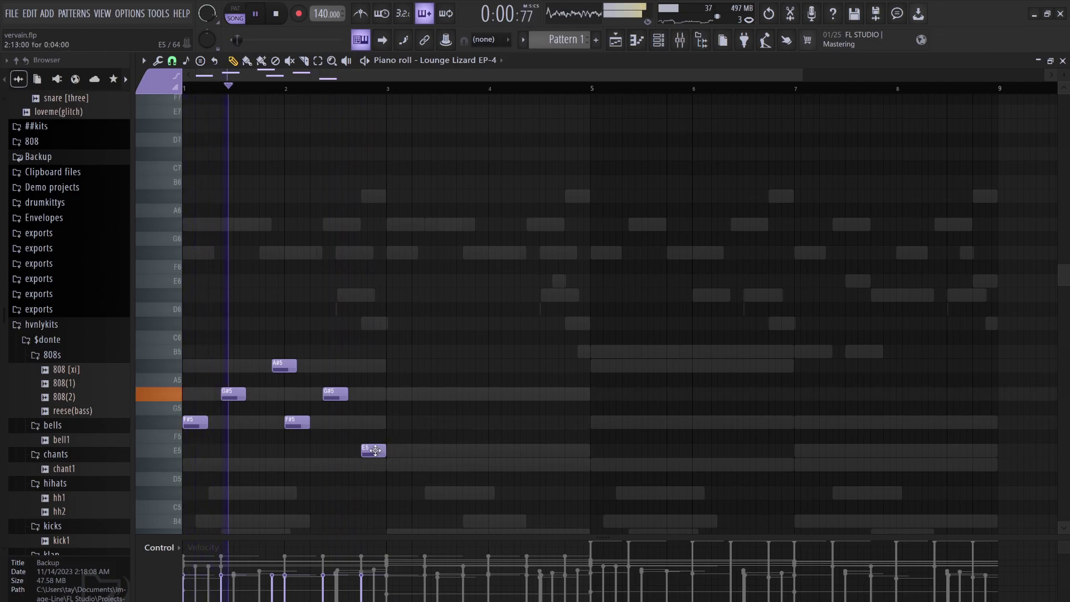
drag(376, 451, 376, 364)
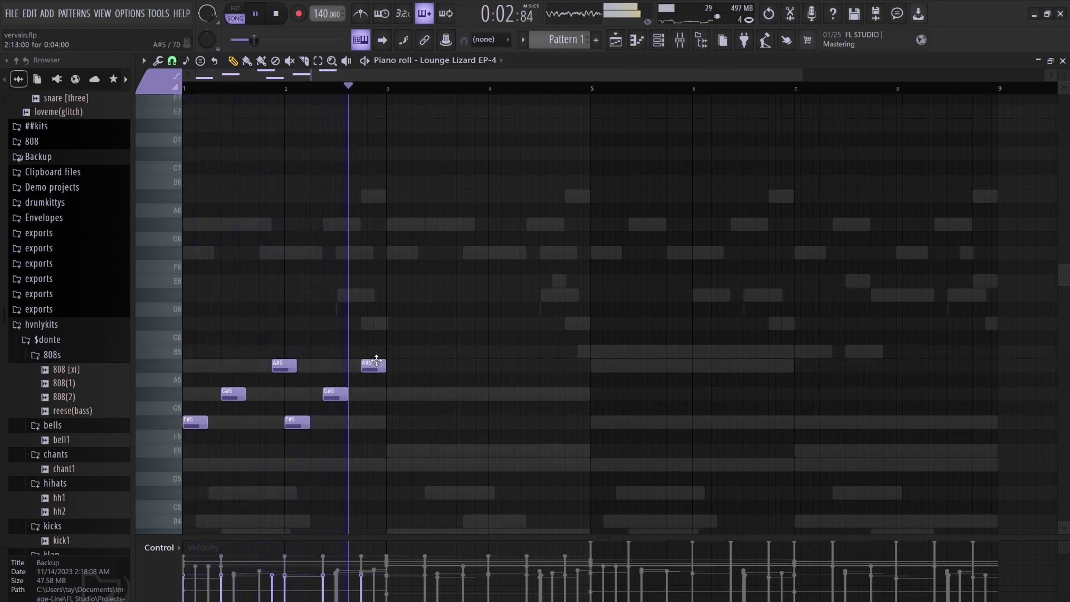
key(ctrl+b)
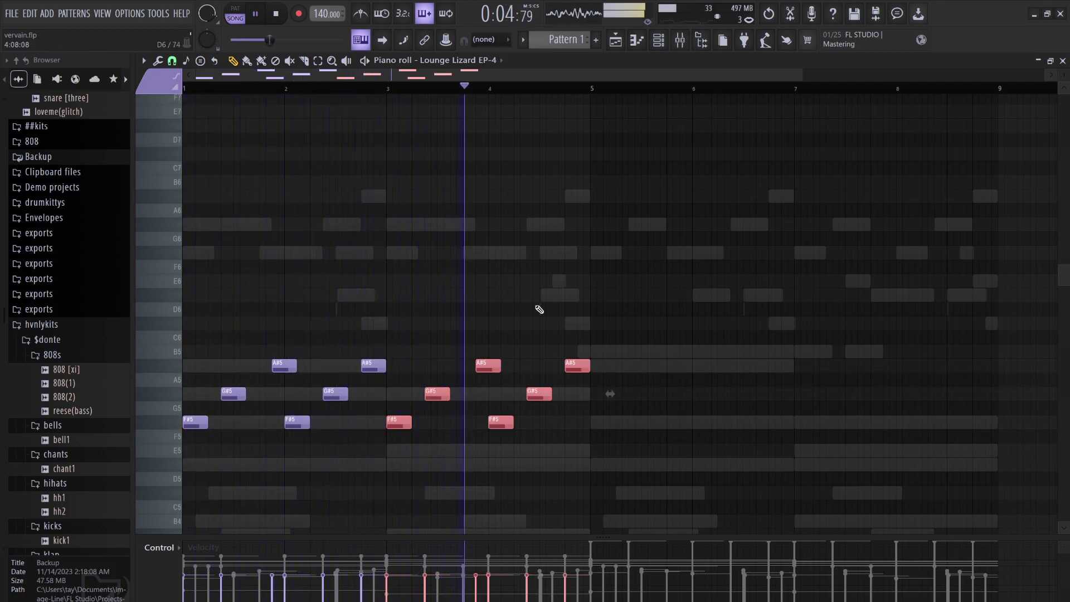
key(ctrl+b)
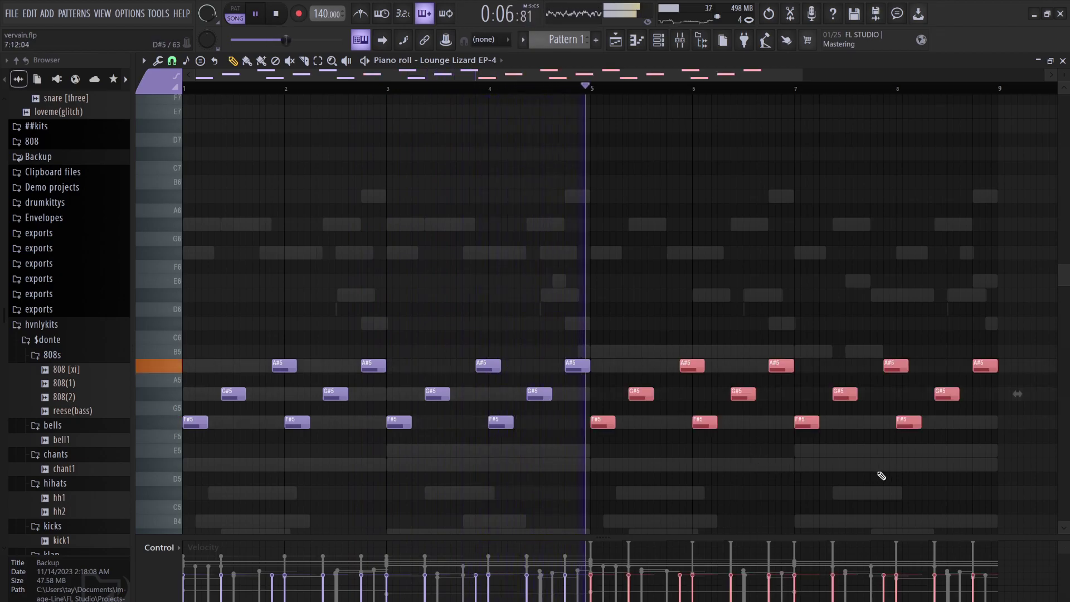
Raise the A#5 note at the end of bar 6 to B5 and precede it with a very short A#5 grace note.
drag(987, 470, 630, 317)
drag(526, 321, 435, 320)
key(ctrl+d)
key(space)
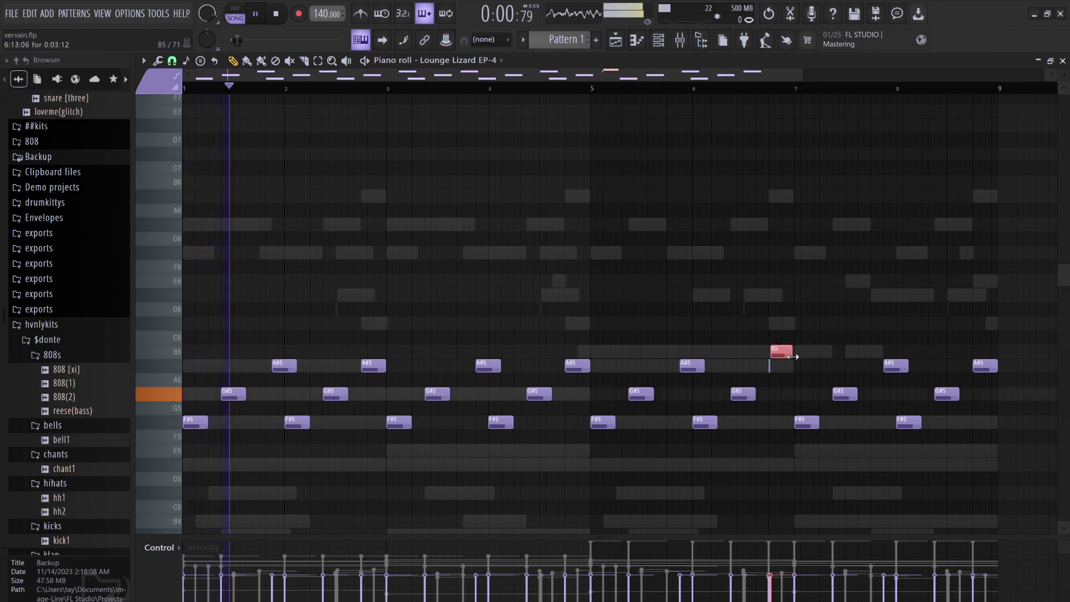
Replace the last A#5 in bar 8 with a copy of bar 6's grace-note pair, and lower both pairs one semitone.
right_click(986, 366)
ctrl+click(792, 393)
drag(744, 349, 789, 395)
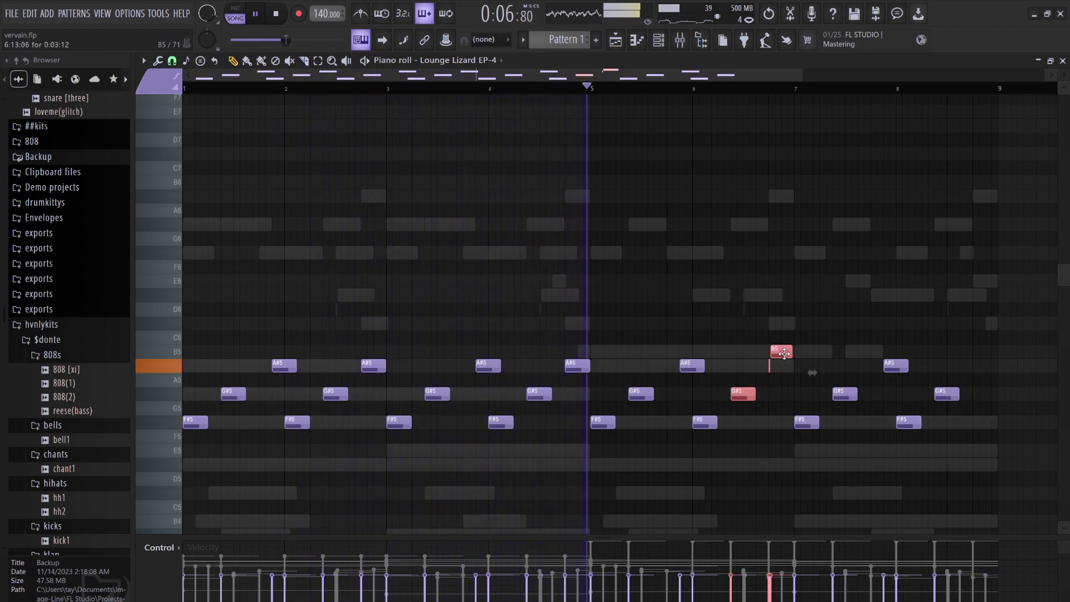
drag(768, 335, 800, 395)
drag(780, 358, 982, 355)
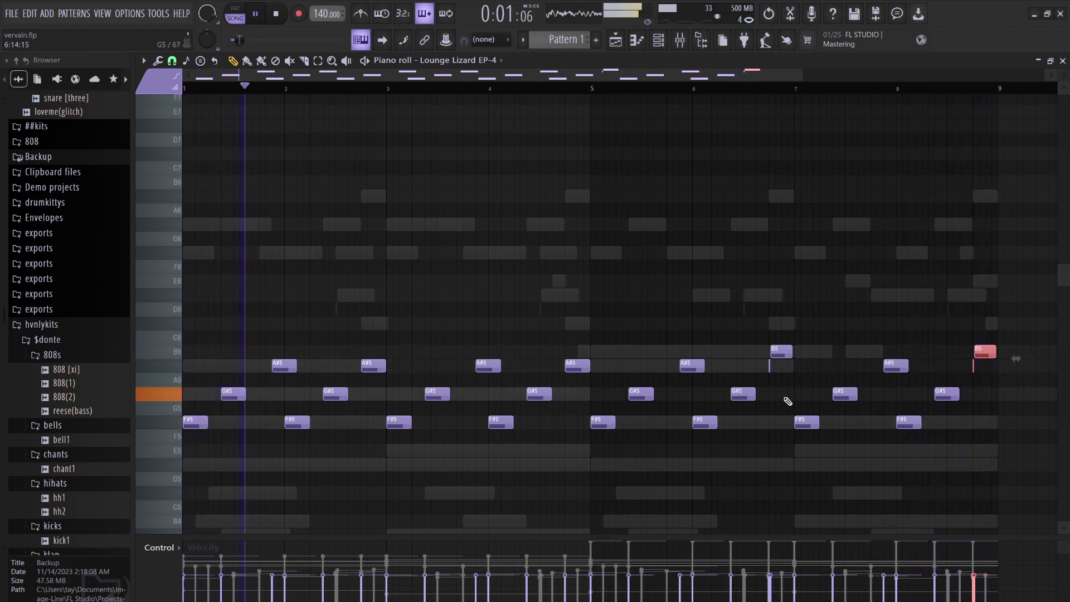
drag(763, 355, 795, 384)
key(shift+Down)
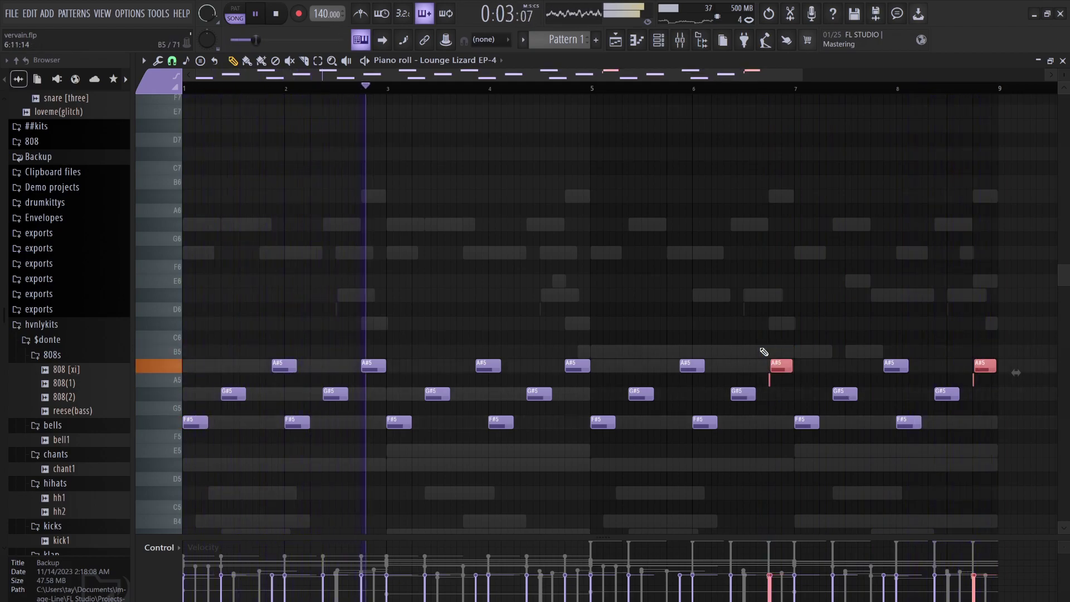
Move the F#5 notes starting bars 6 and 8 up an octave and down three semitones to D#6.
ctrl+click(909, 437)
ctrl+click(909, 422)
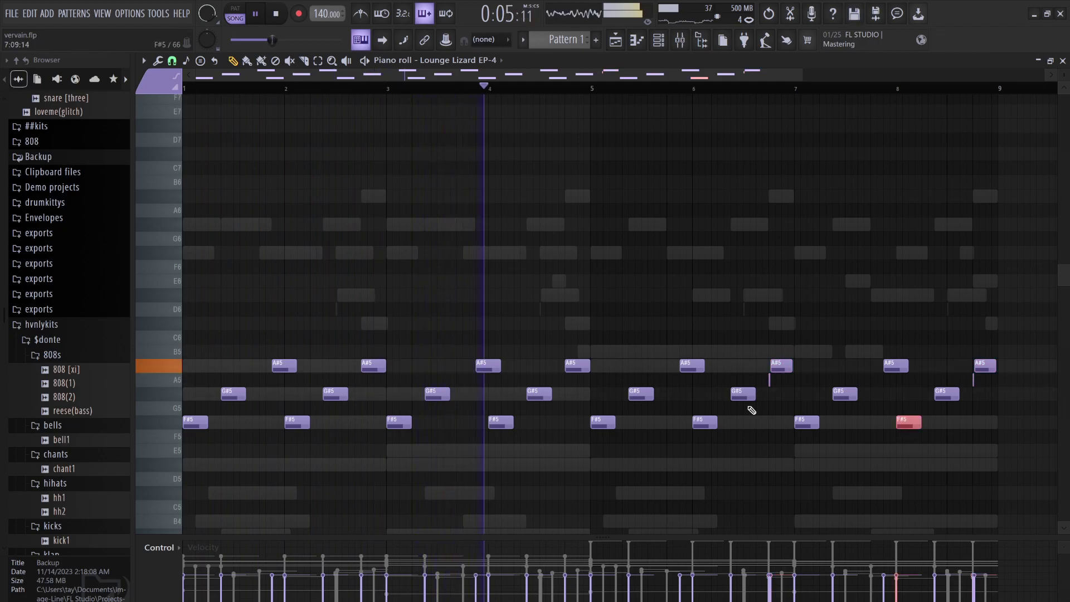
ctrl+click(703, 420)
key(ctrl+Up)
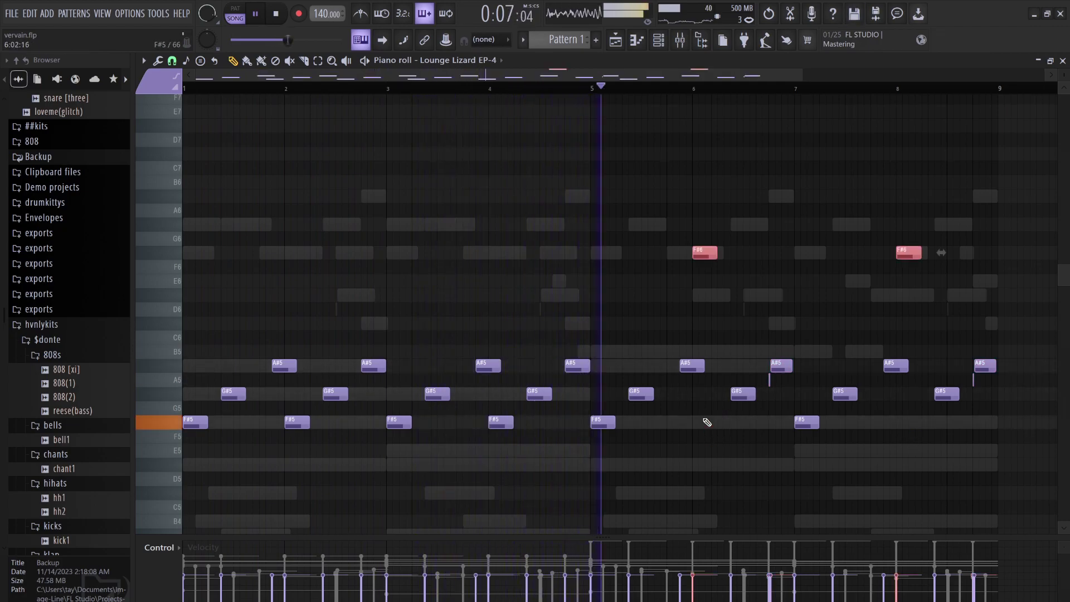
key(shift+Down)
key(shift+Down)
key(shift+Down)
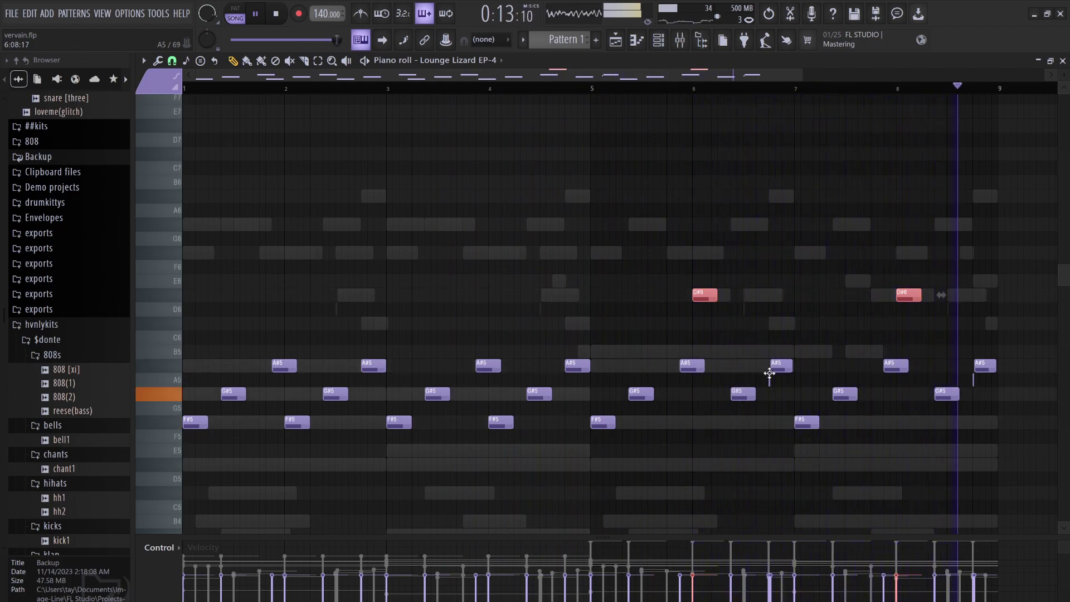
key(ctrl+d)
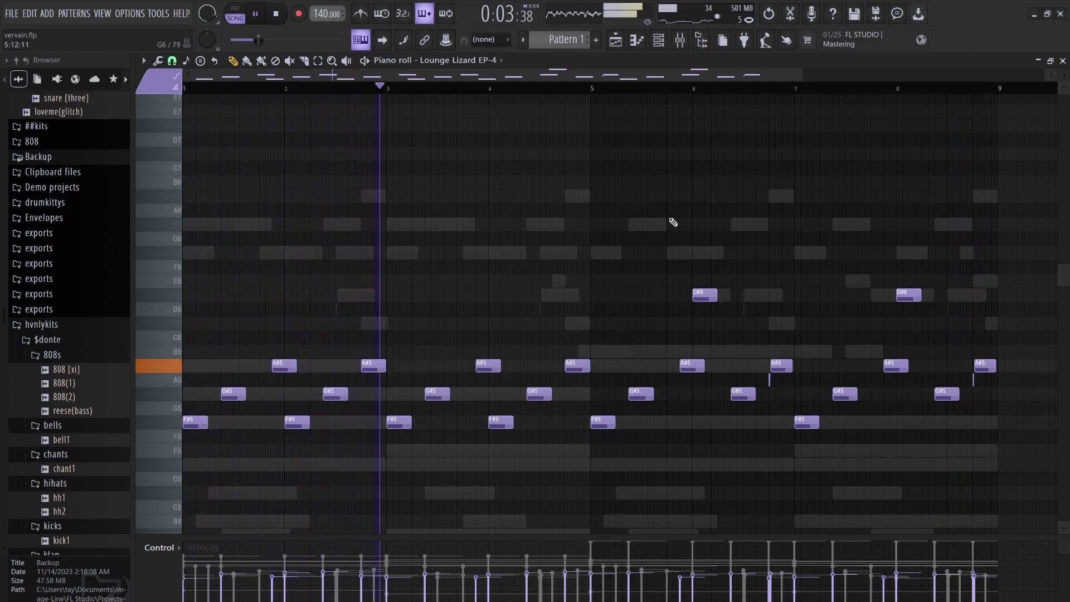
Add a spare Sampler channel above Lounge Lizard EP-4 and paste the electric piano melody into the Sampler just before it.
click(658, 39)
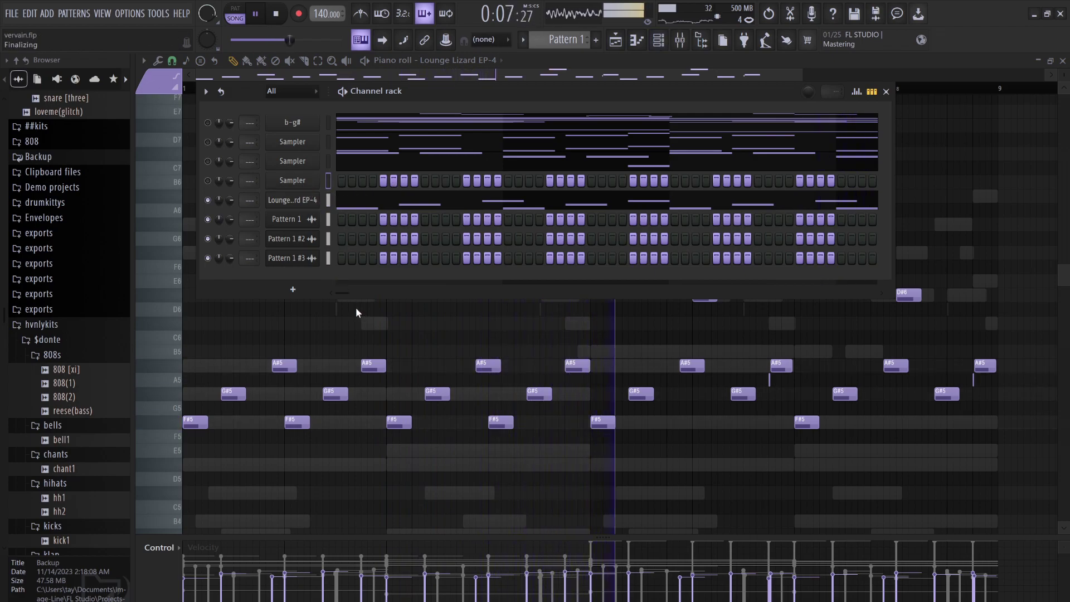
key(ctrl+z)
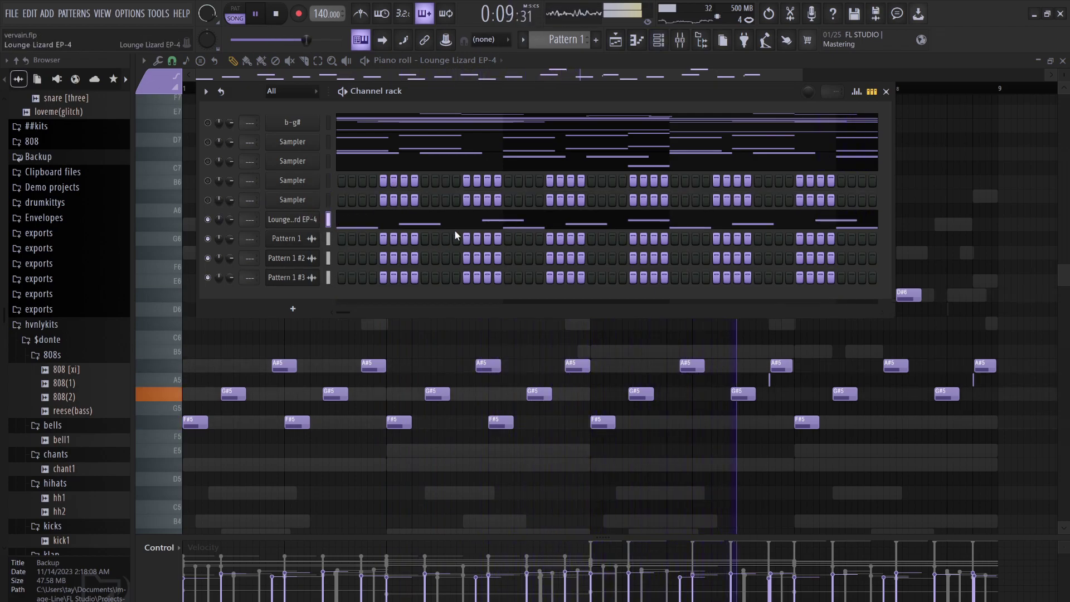
click(327, 181)
key(ctrl+v)
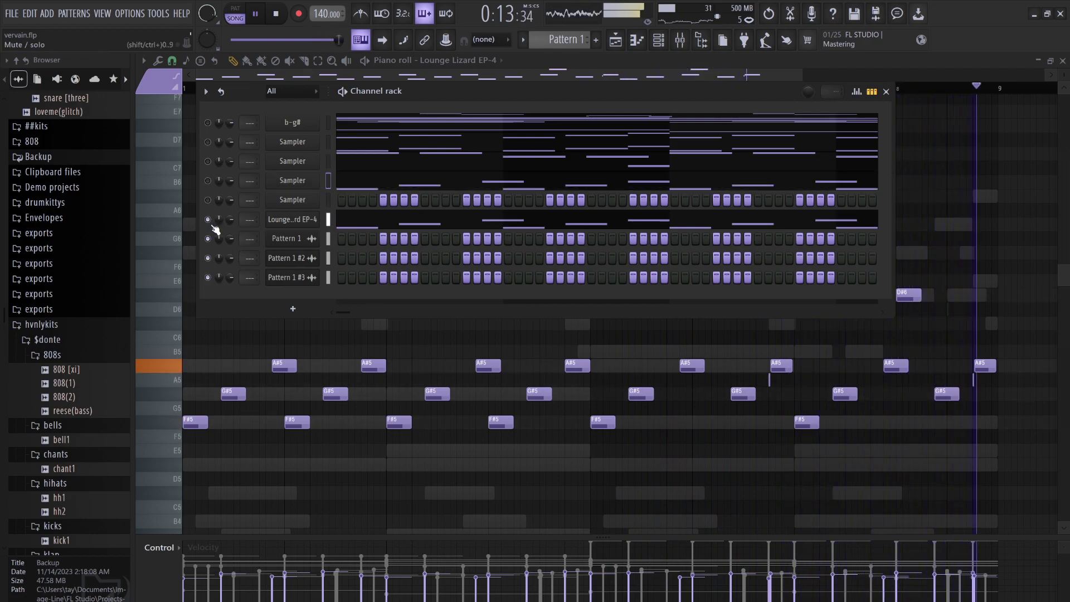
key(F6)
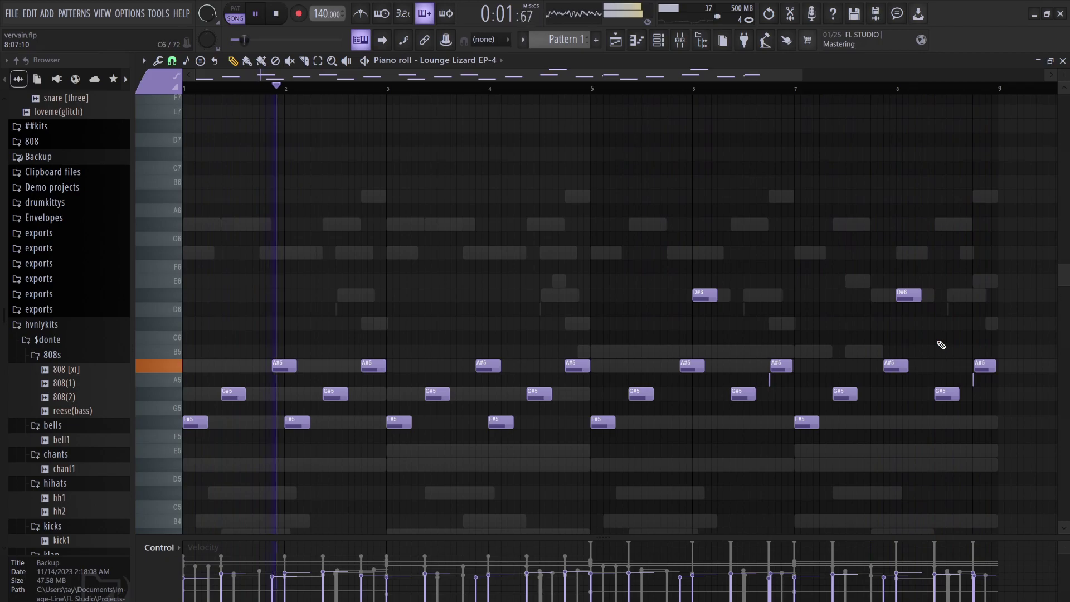
Lower the D#6 note at the start of bar 8 to C#6.
drag(924, 338, 908, 323)
key(ctrl+d)
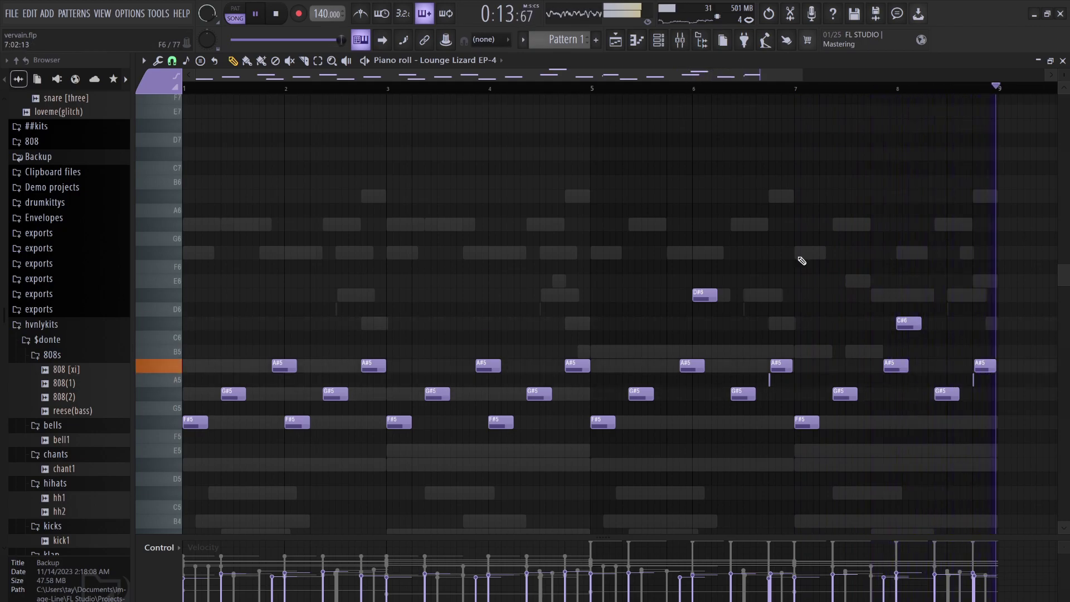
Stop playback, leave only the Lounge Lizard EP-4 channel active, and render its melody to an audio clip.
click(658, 40)
click(291, 219)
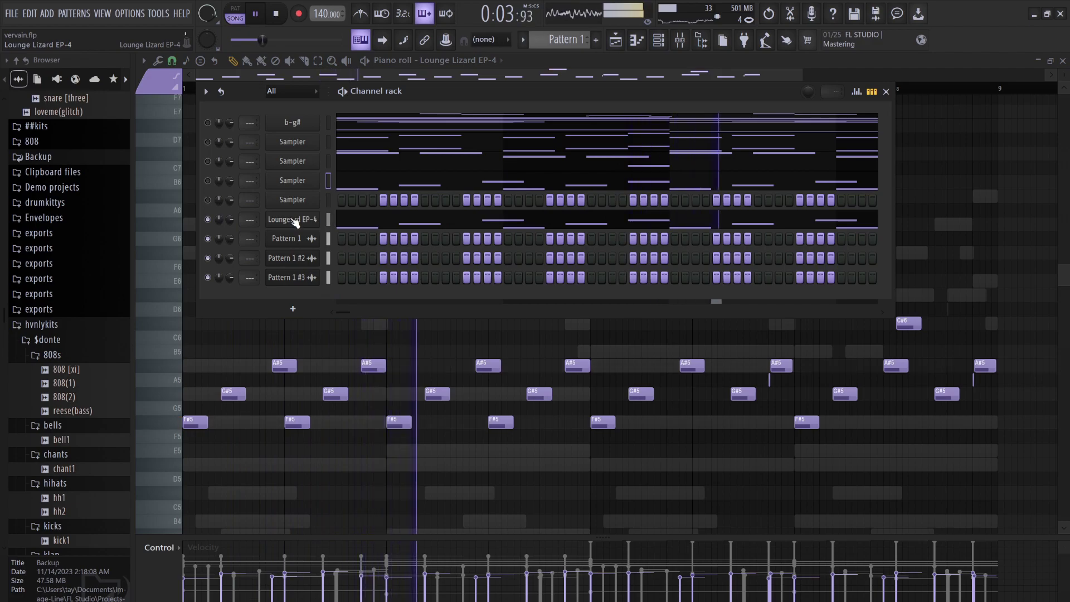
key(space)
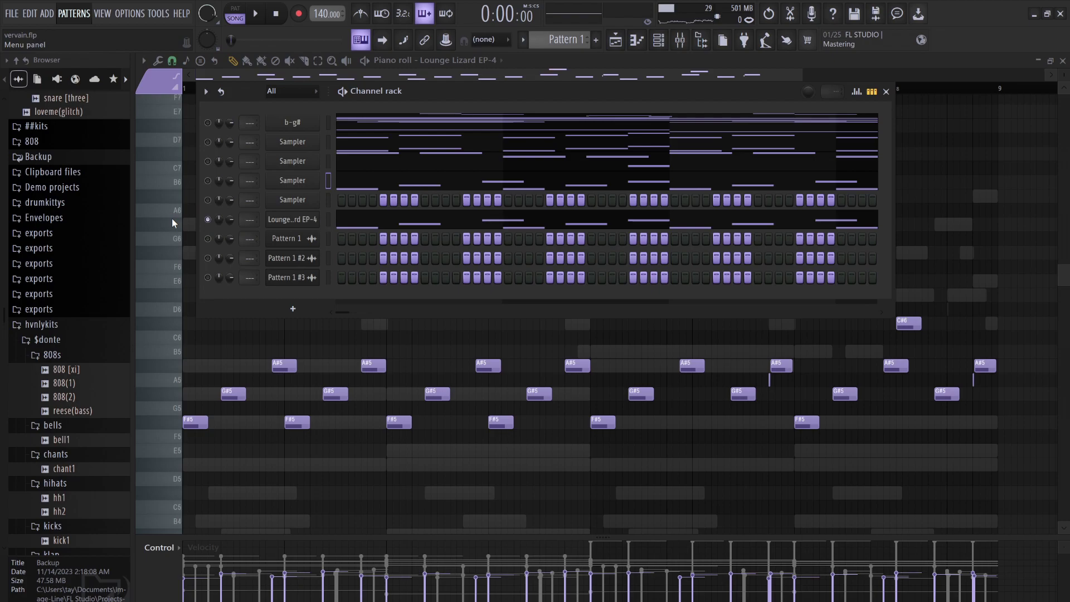
key(l)
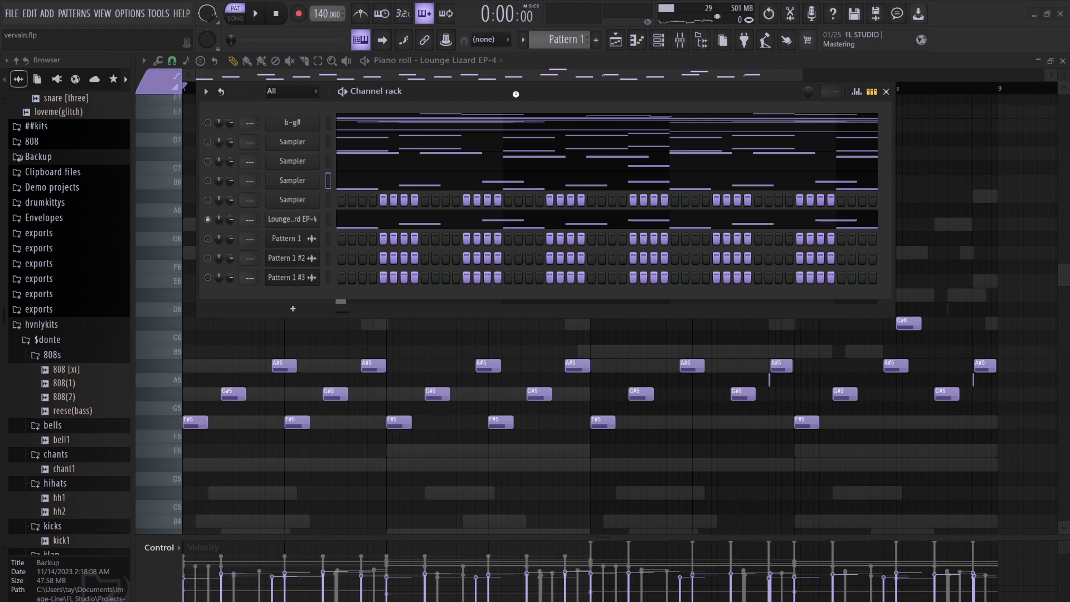
click(449, 92)
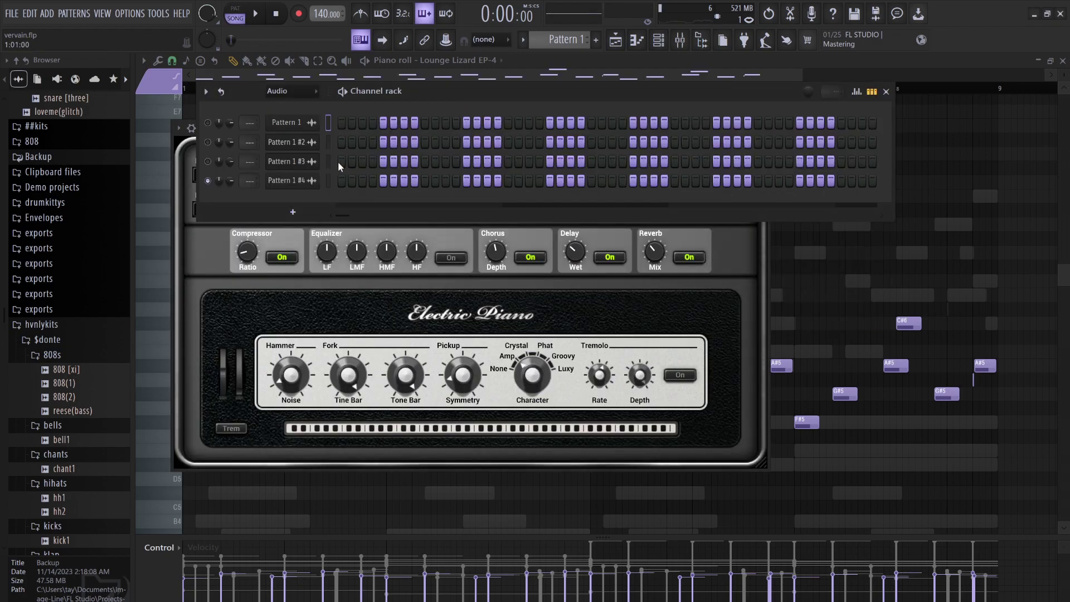
Set the new audio clip's declicking mode to Generic (bleeding), and show all channels with the audio clips unmuted.
click(298, 181)
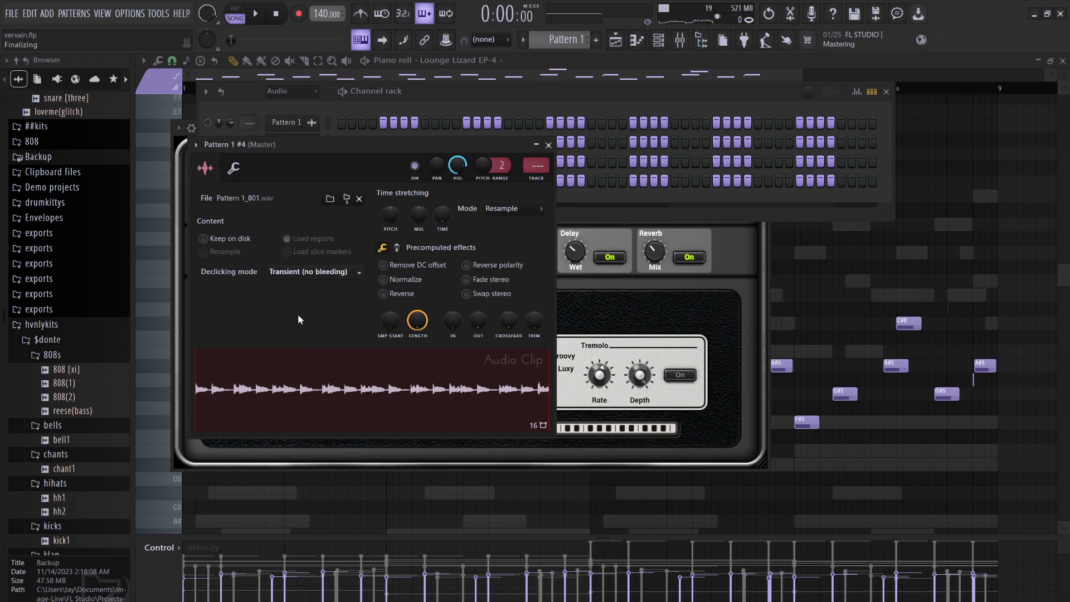
click(448, 101)
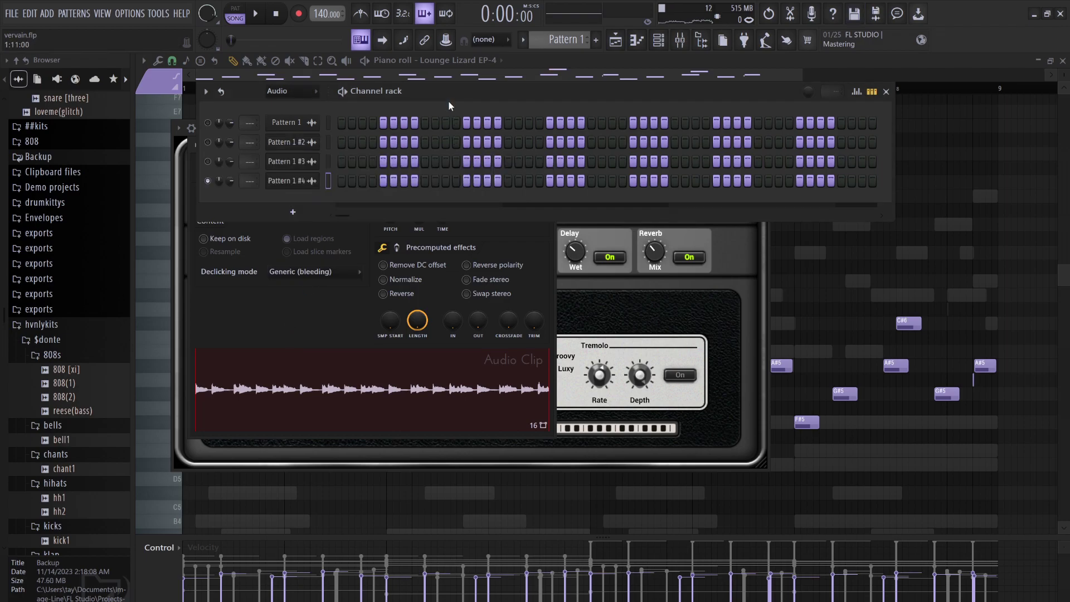
click(295, 95)
click(288, 107)
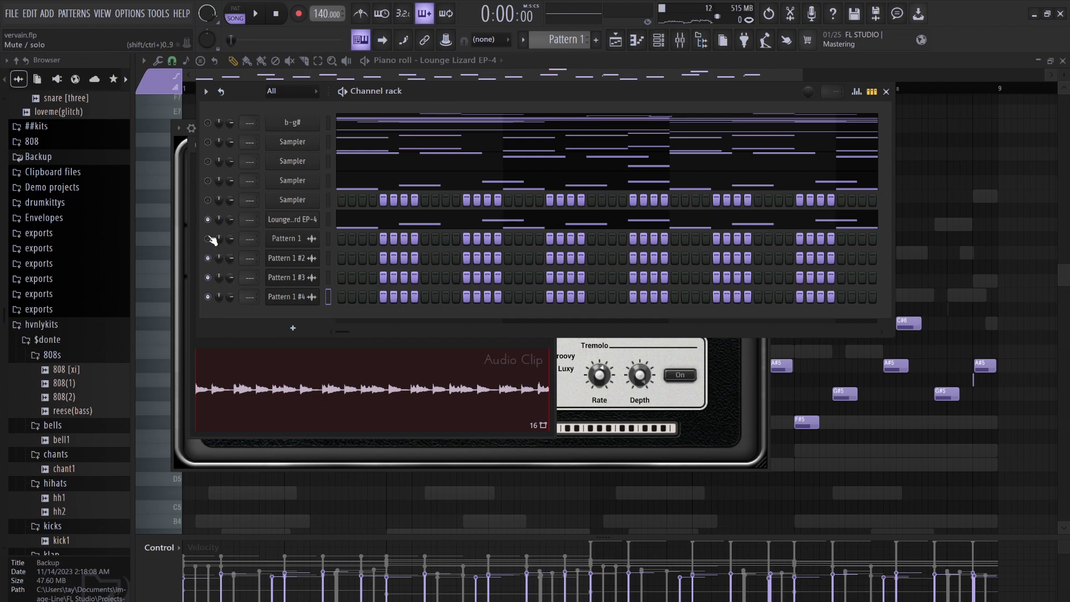
Place the Pattern 1 #4 clip on Track 4 from bar 1, and play the arrangement with Lounge Lizard EP-4 muted.
click(615, 39)
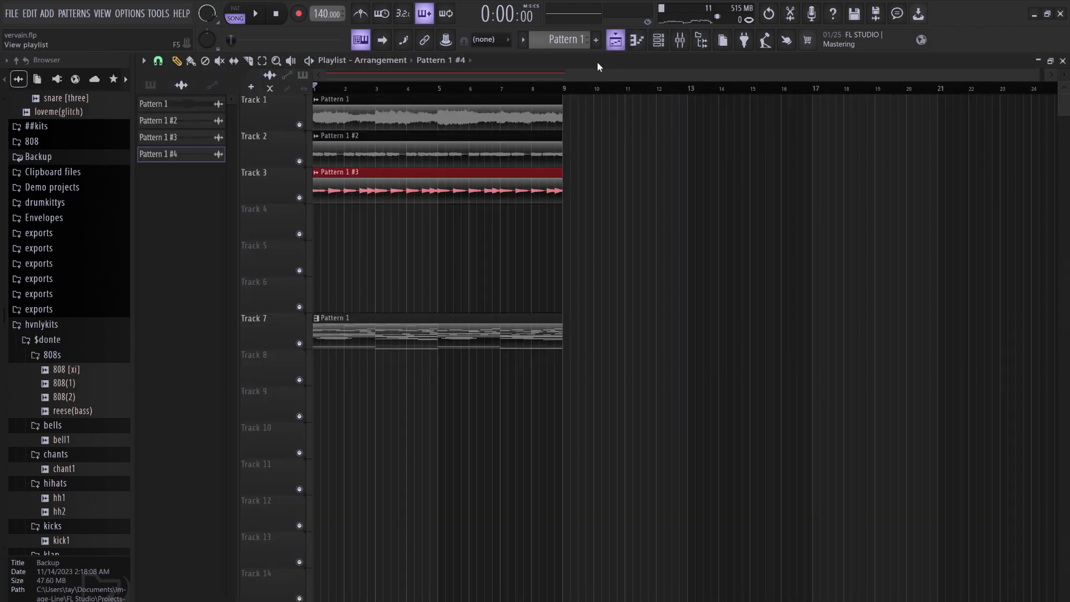
drag(196, 161, 325, 220)
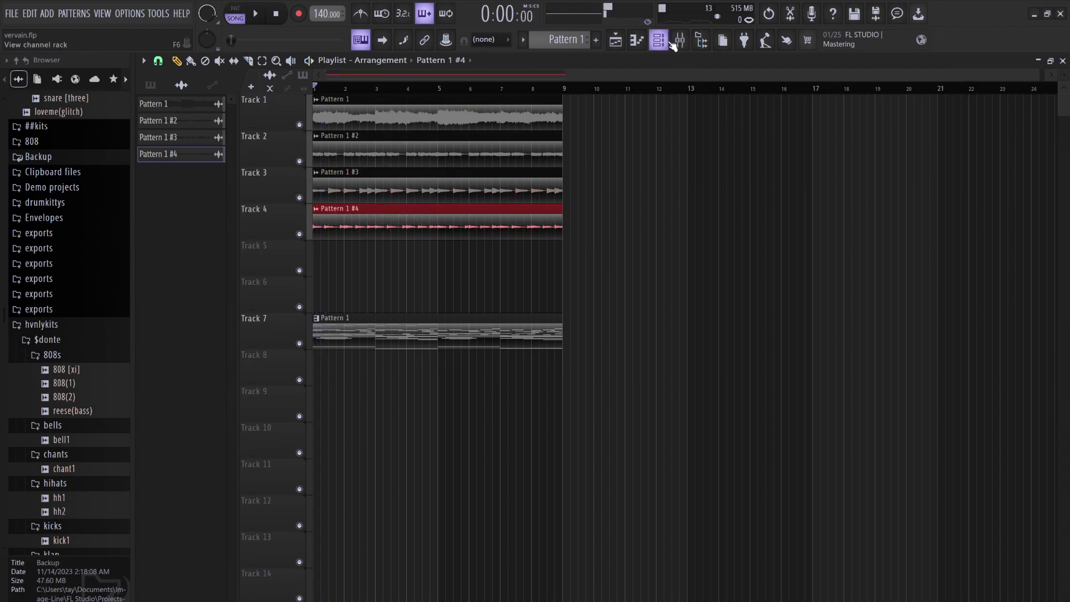
key(F6)
key(F6)
key(space)
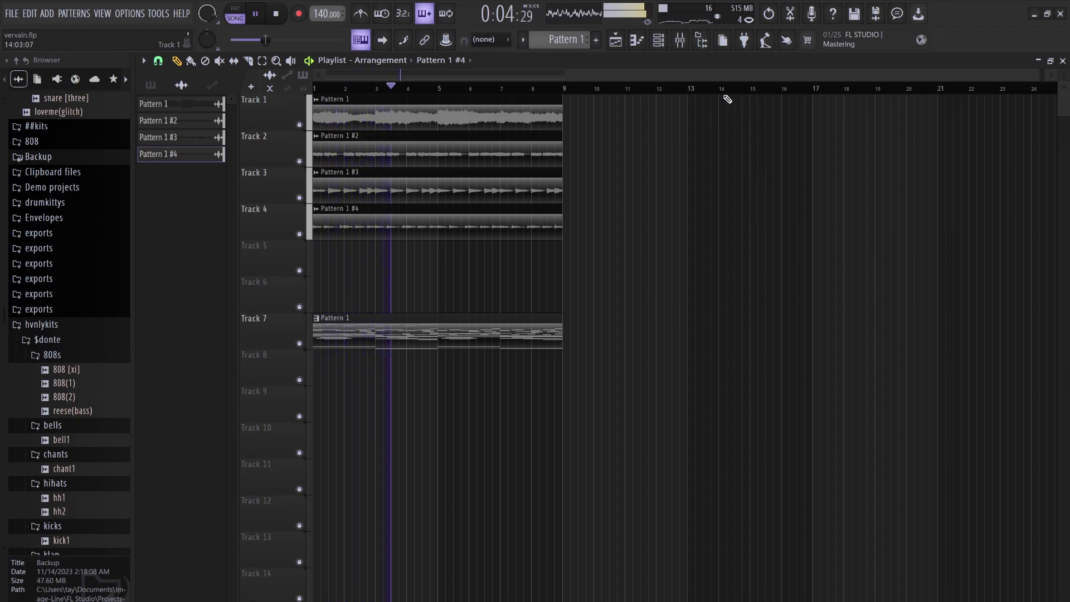
Cut the notes from the Lounge Lizard EP-4 channel, unmute it and open its instrument with playback stopped.
click(667, 45)
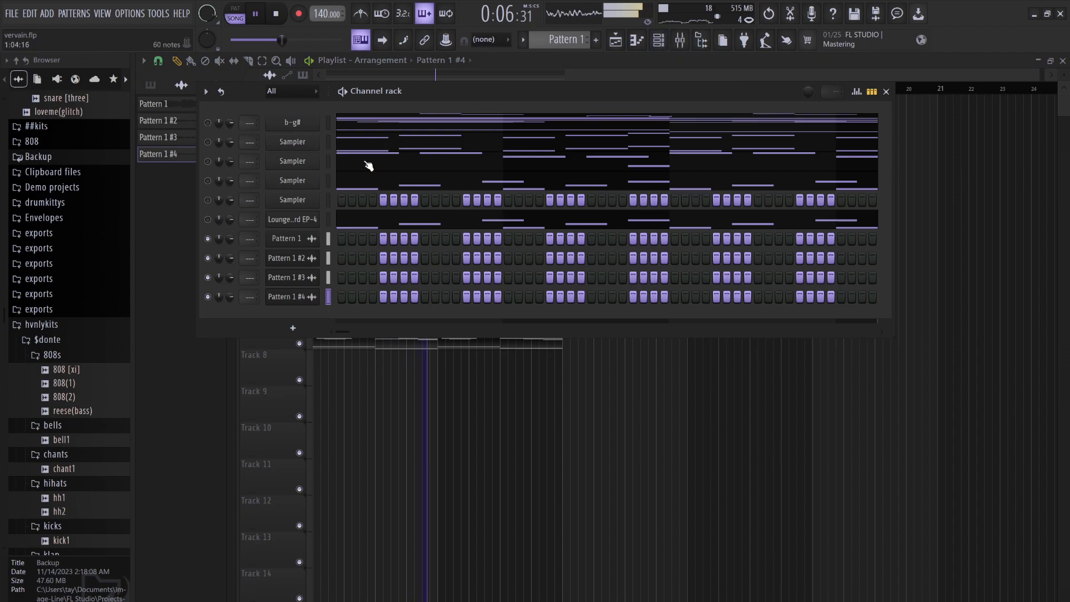
key(ctrl+x)
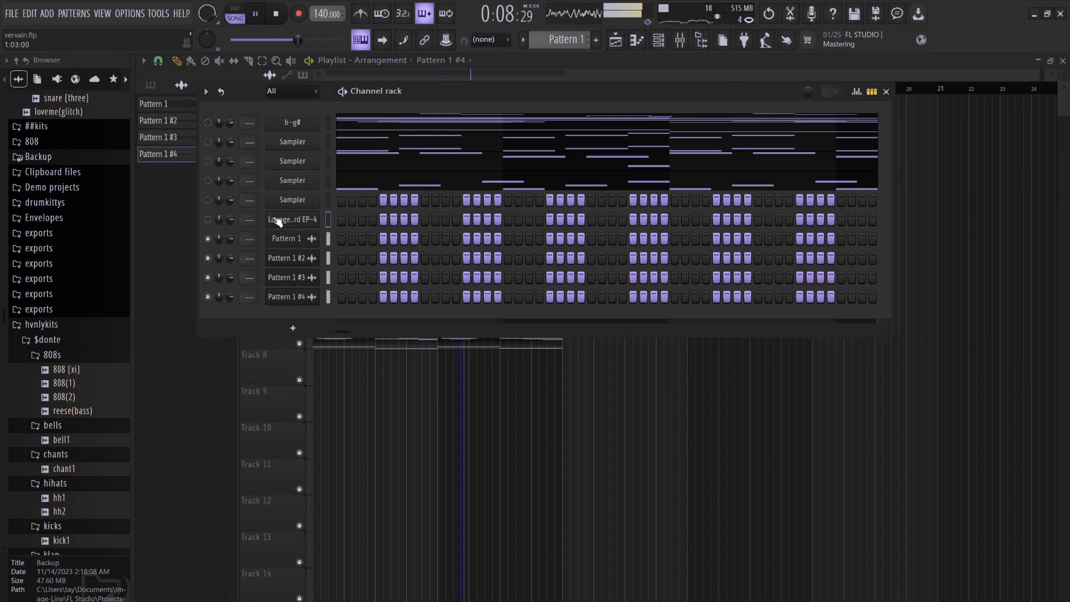
click(208, 219)
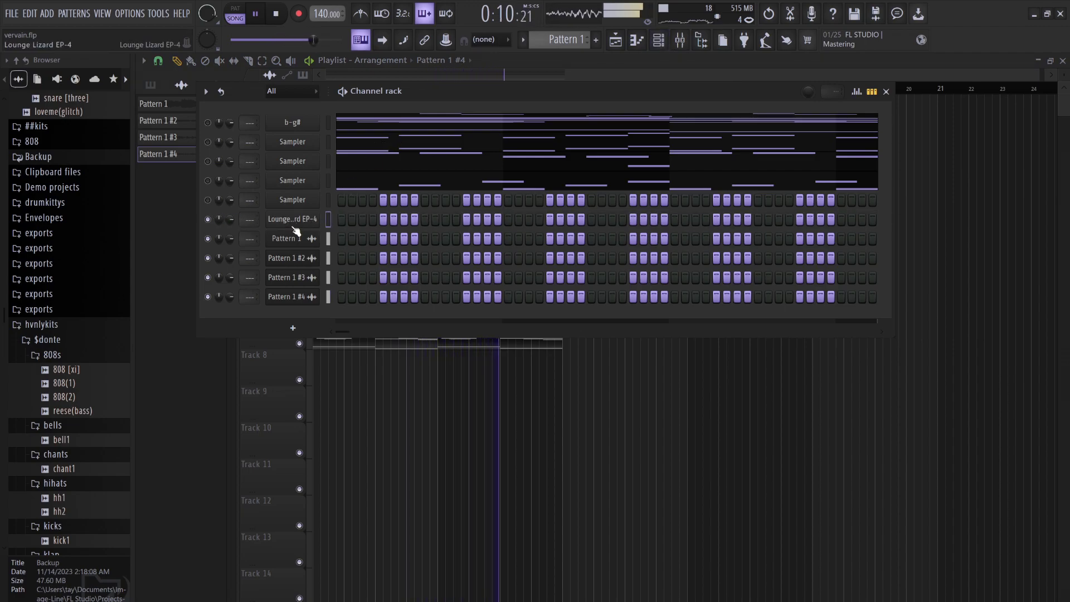
click(269, 218)
key(space)
Try the Experimental bank programs Beaten Bars, A Romantic Rendez-Vous, Concentric Stabs and Delicate Vibes.
click(268, 210)
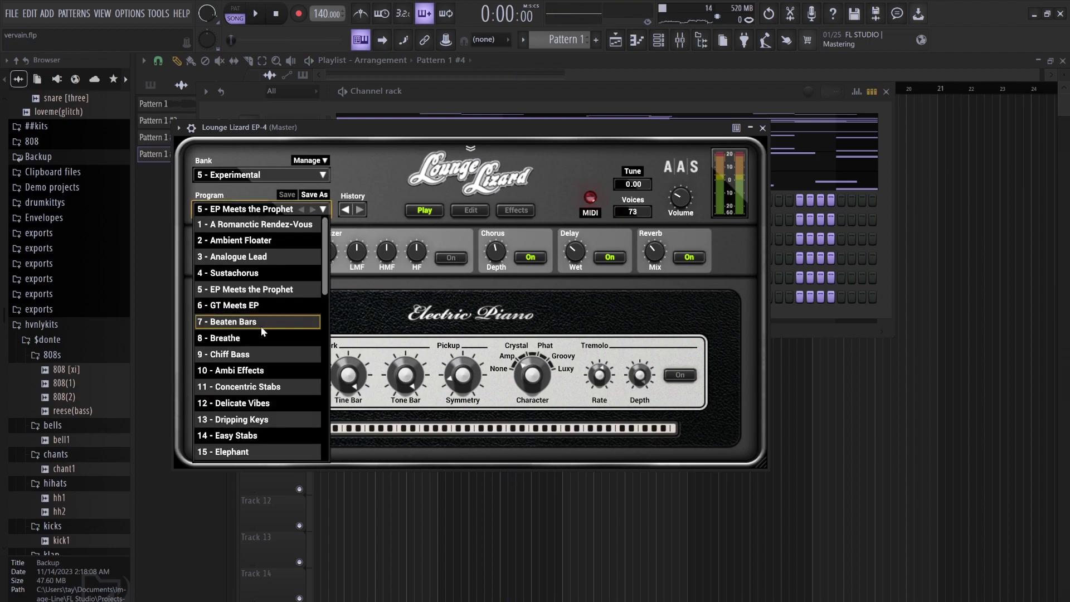
click(246, 322)
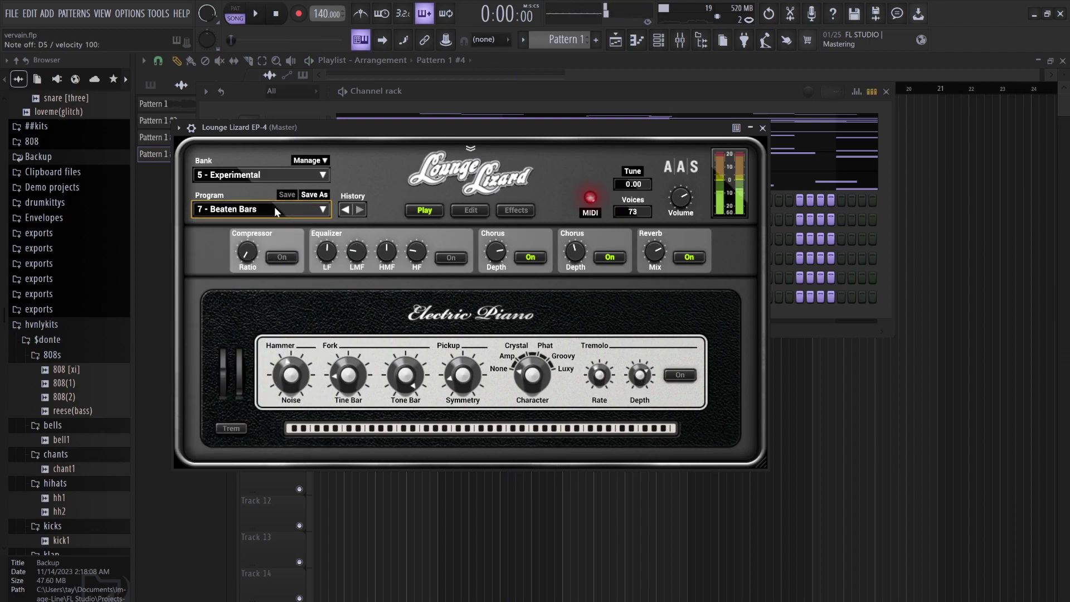
click(262, 210)
click(234, 355)
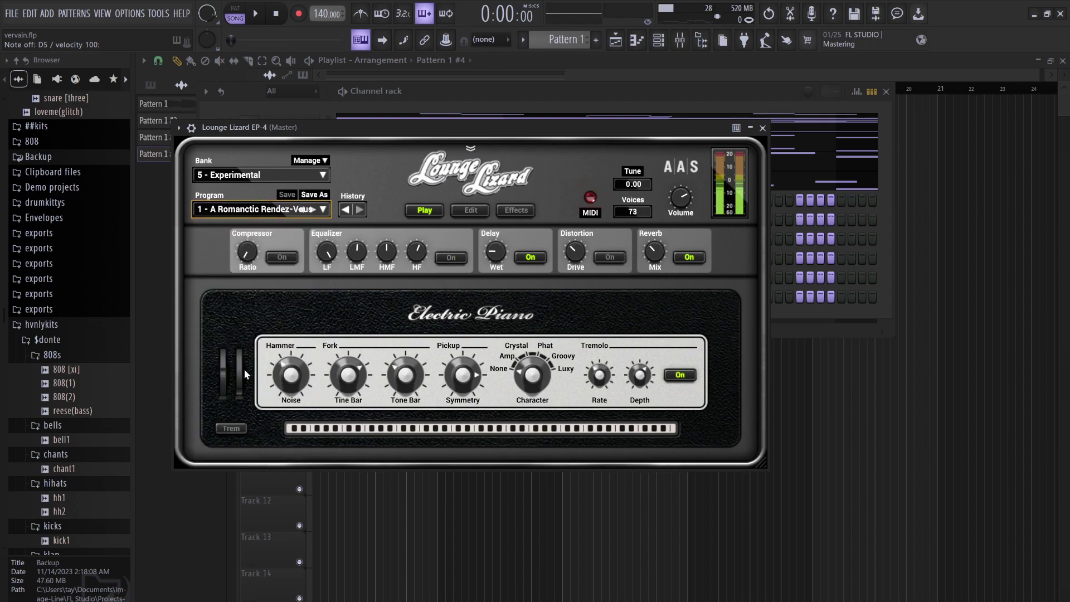
click(234, 212)
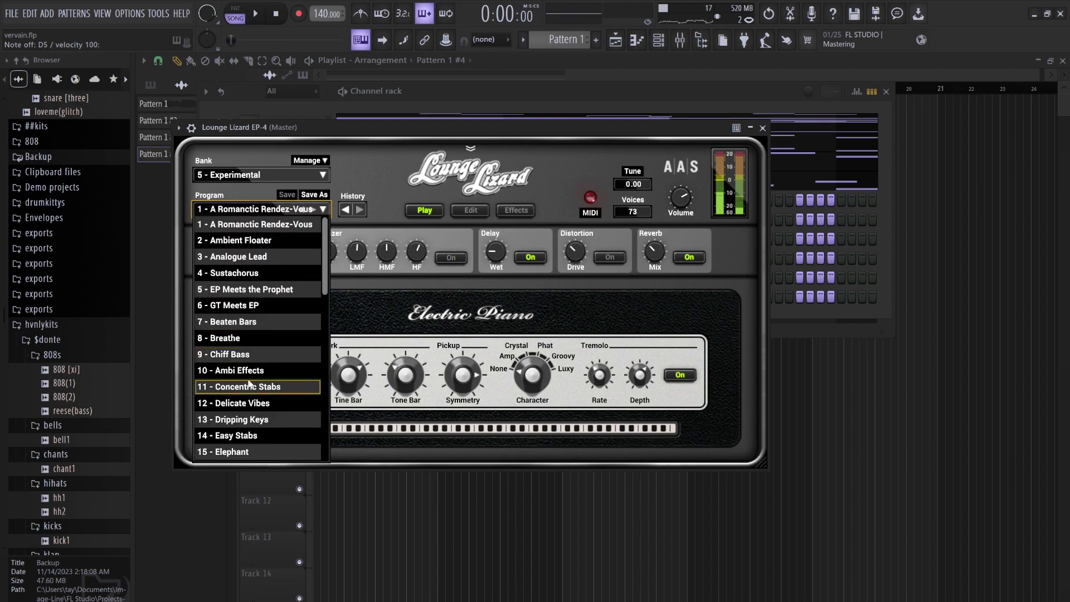
click(246, 387)
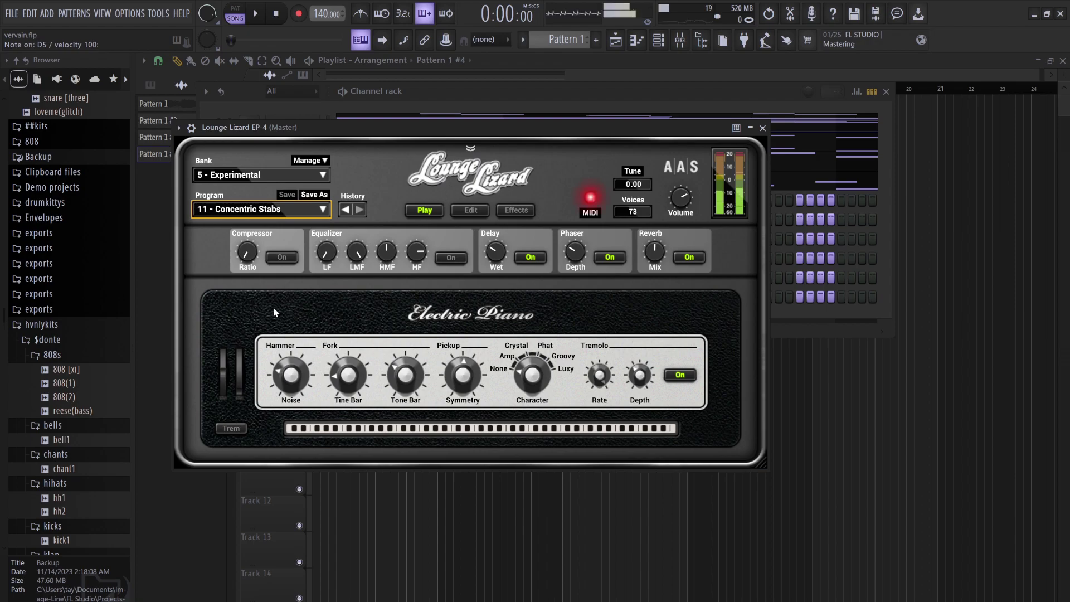
click(253, 214)
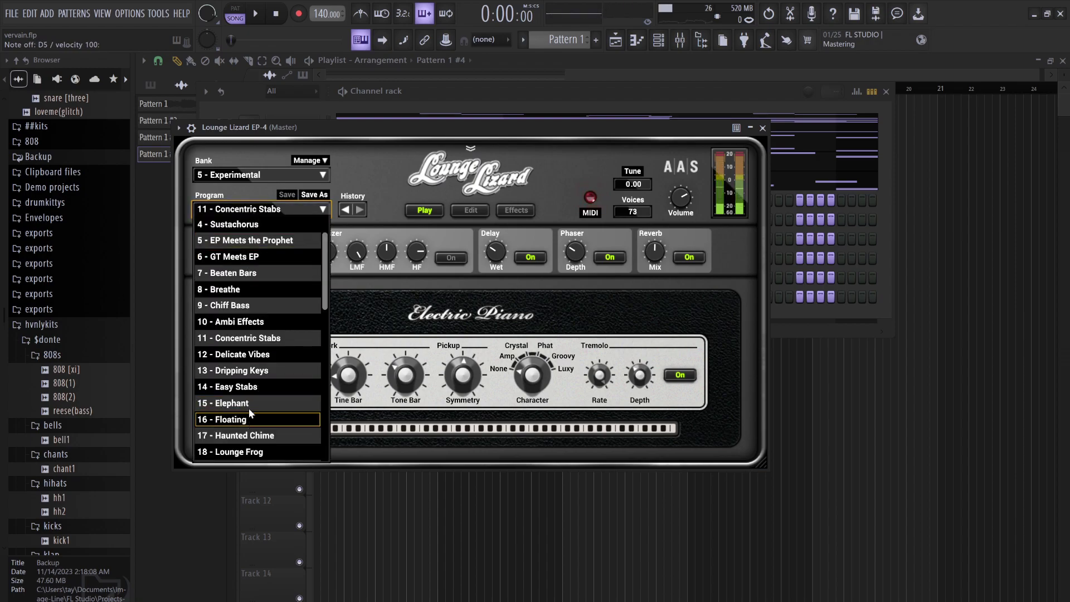
click(245, 355)
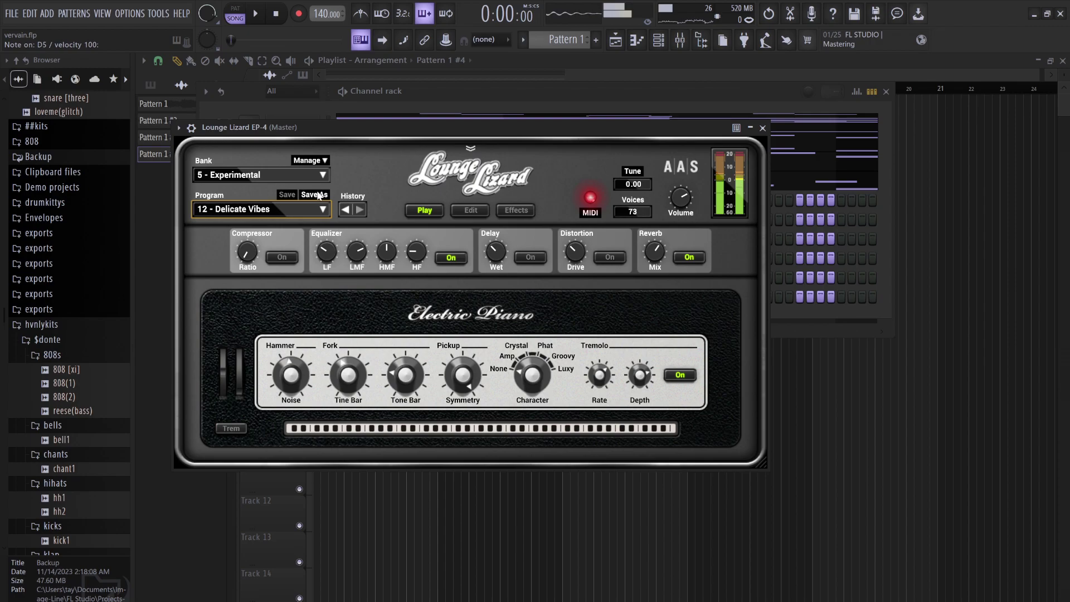
Audition the following Experimental programs one by one and settle on 21 - Mellow Wah.
mouse_move(313, 209)
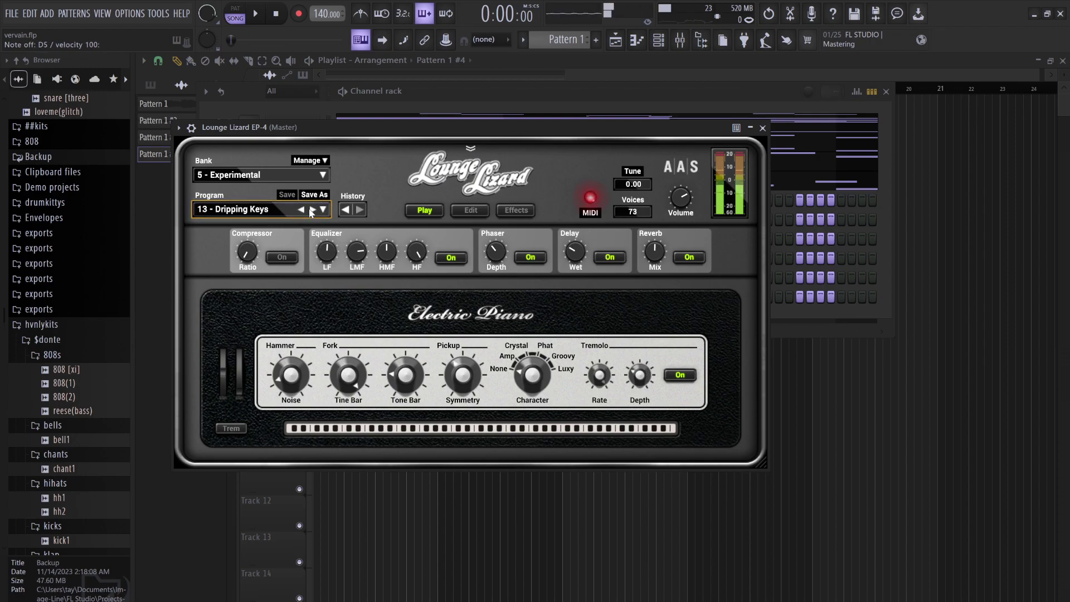
click(310, 210)
click(311, 211)
click(310, 210)
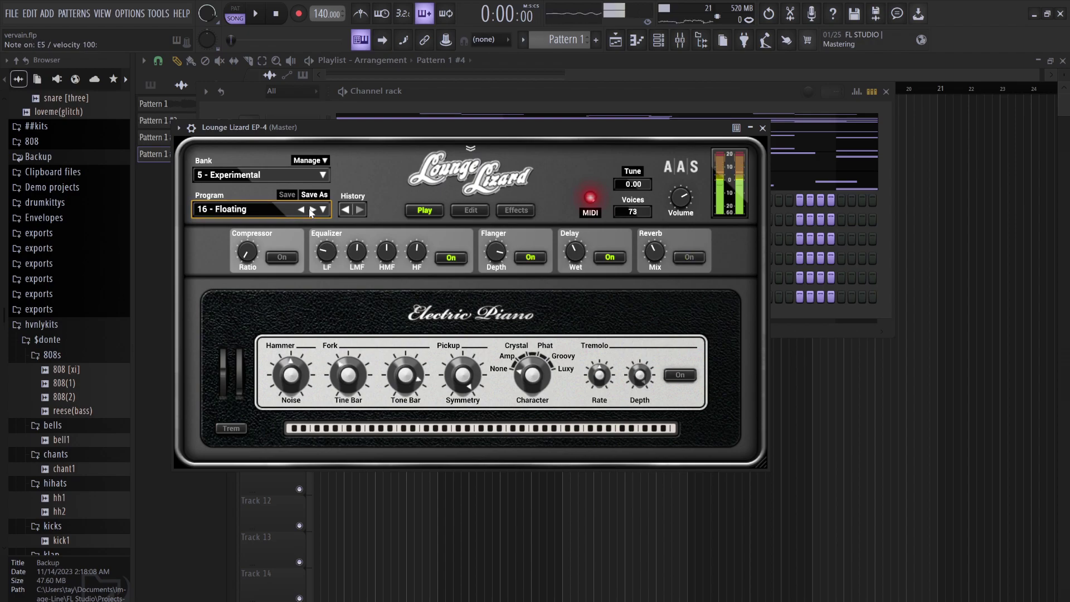
click(310, 211)
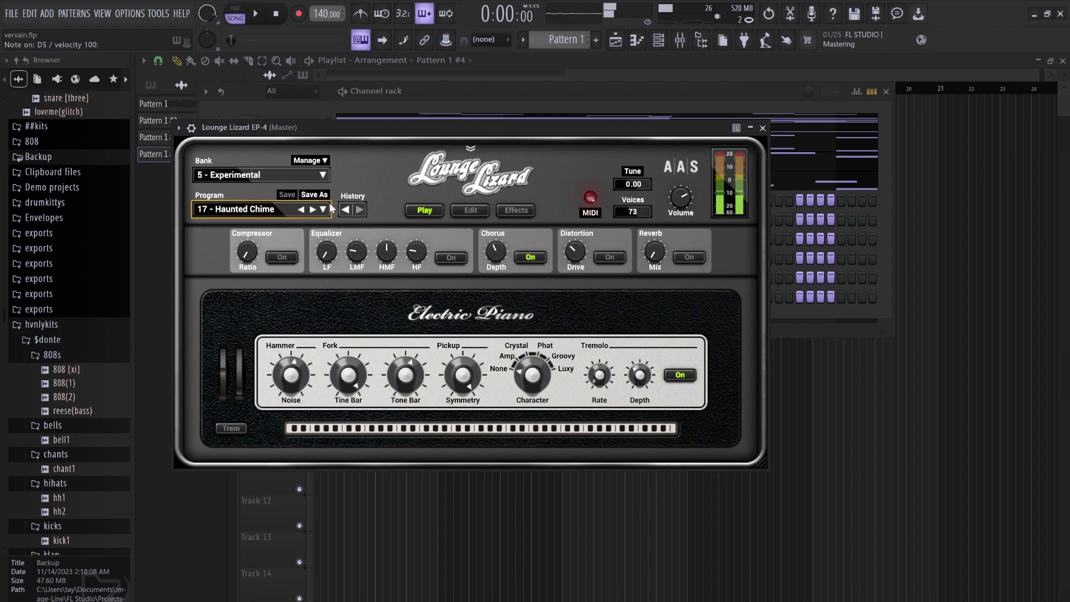
click(313, 210)
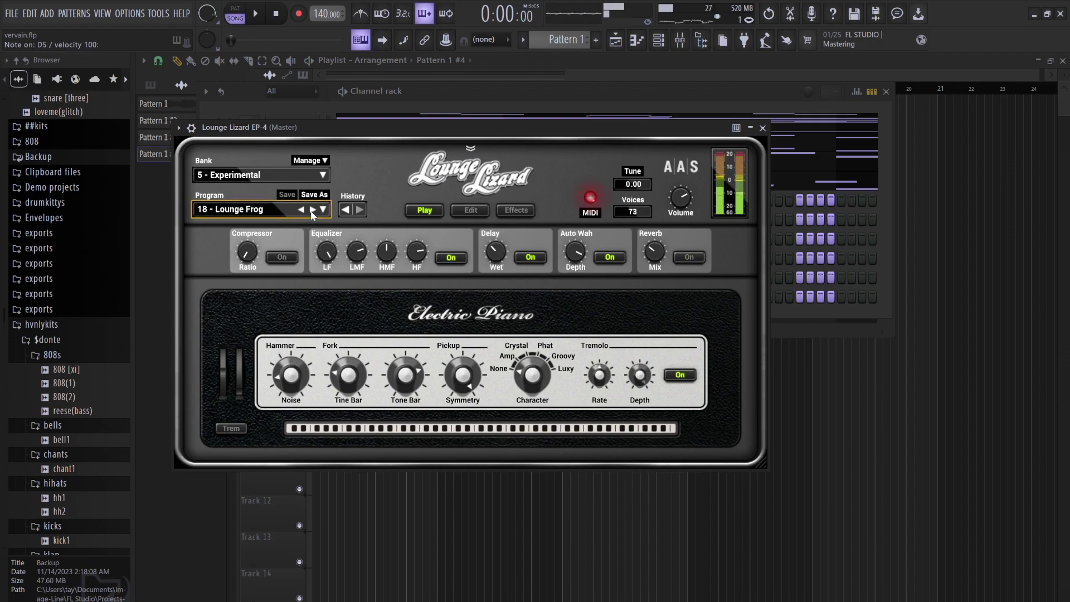
click(312, 210)
click(312, 210)
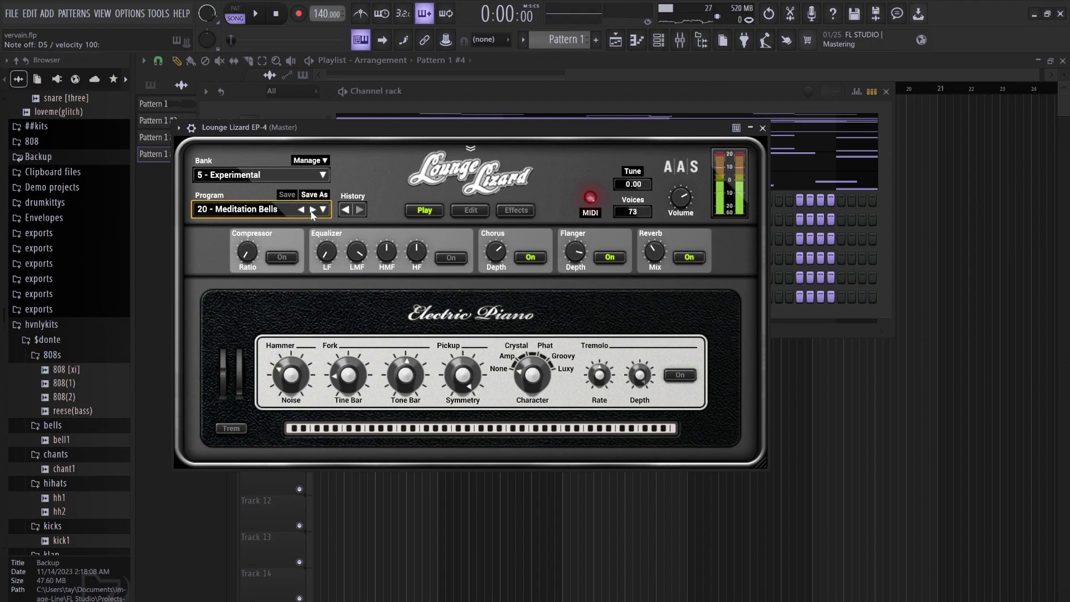
click(312, 211)
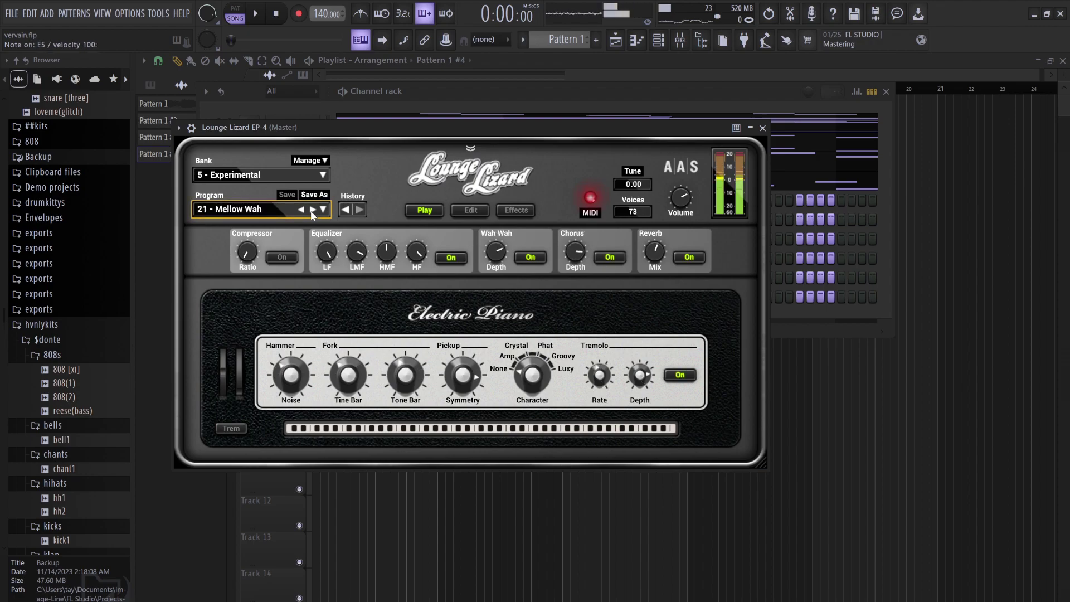
Open the Lounge Lizard EP-4 piano roll and place short E5 and D#5 notes at the start of bar 1.
click(432, 114)
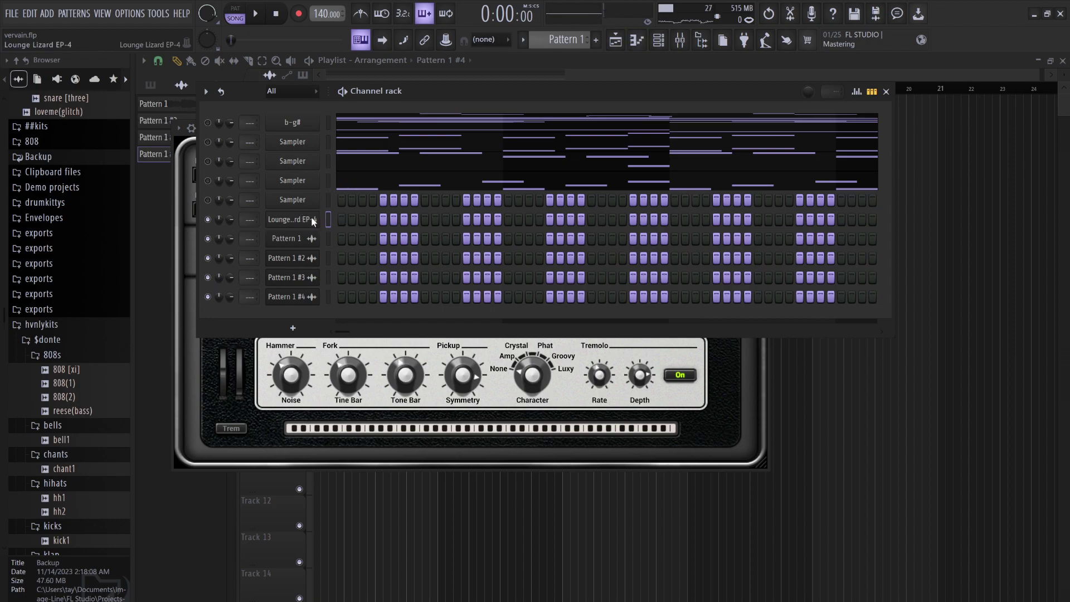
key(F7)
key(w)
key(e)
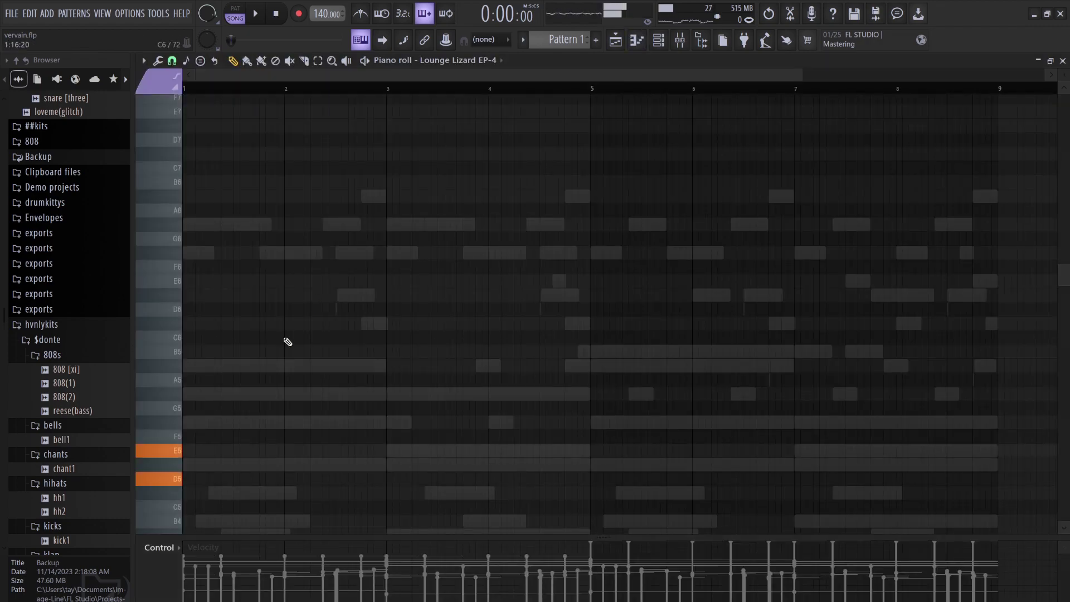
click(190, 450)
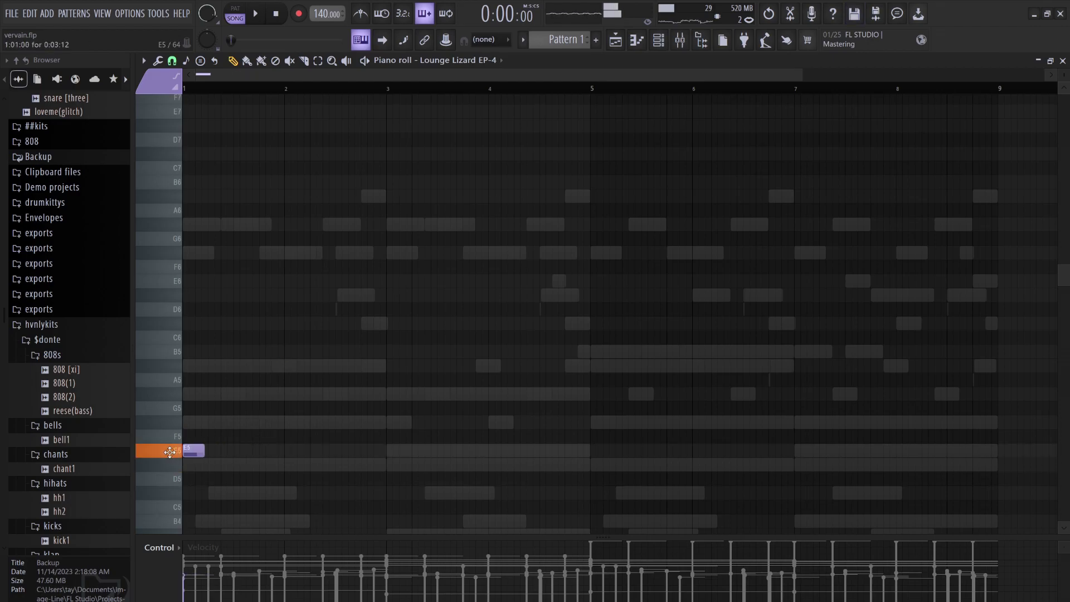
click(195, 492)
drag(190, 490, 190, 464)
Stretch the E5 and D#5 notes to two bars and duplicate them until all eight bars are filled.
key(ctrl+a)
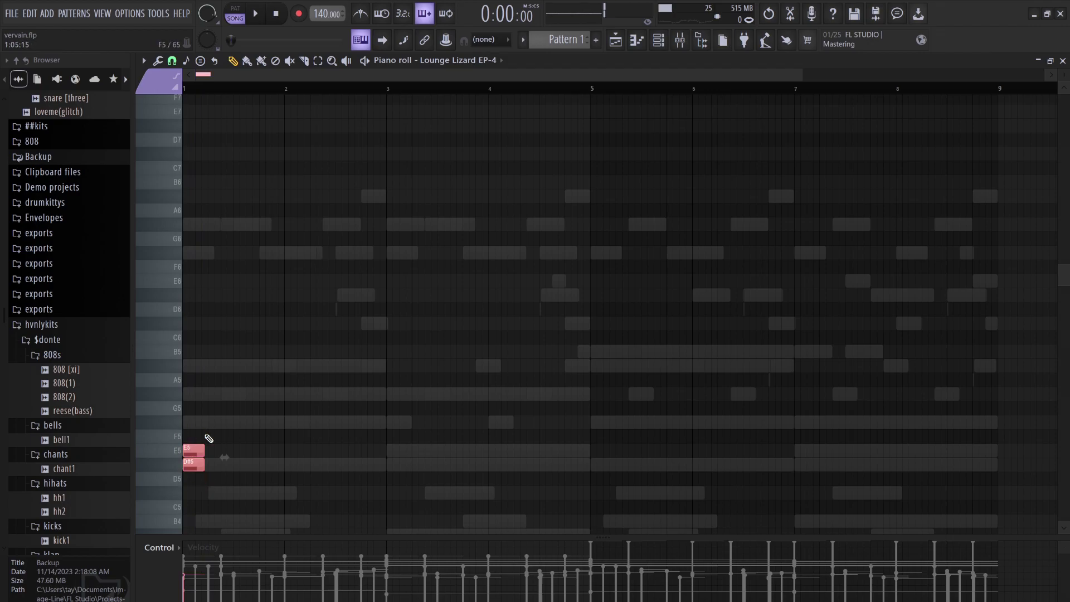
key(space)
drag(204, 449, 386, 448)
key(ctrl+b)
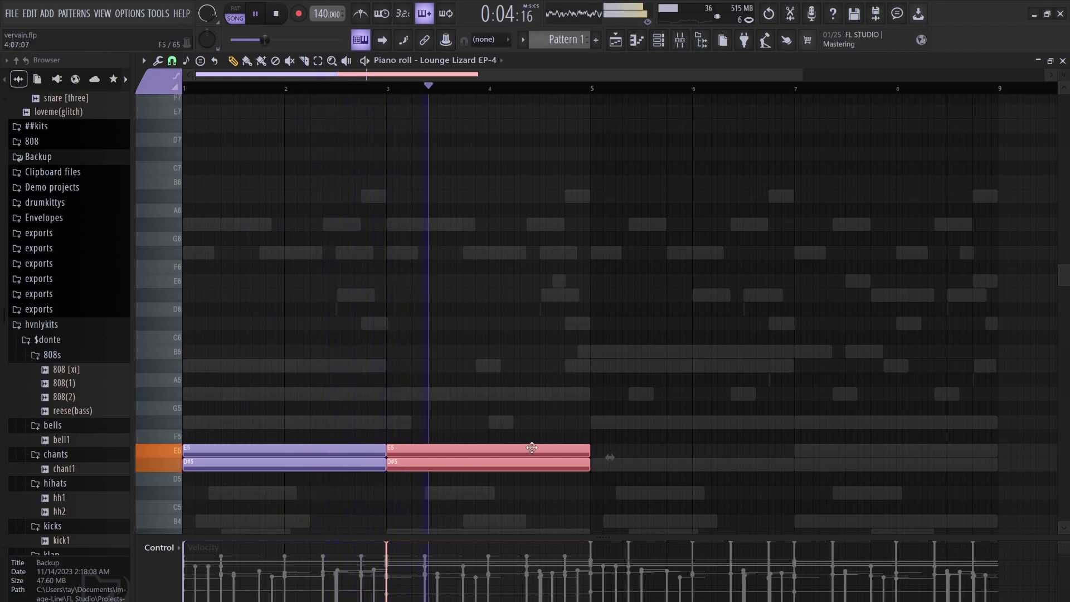
key(ctrl+d)
key(space)
key(ctrl+b)
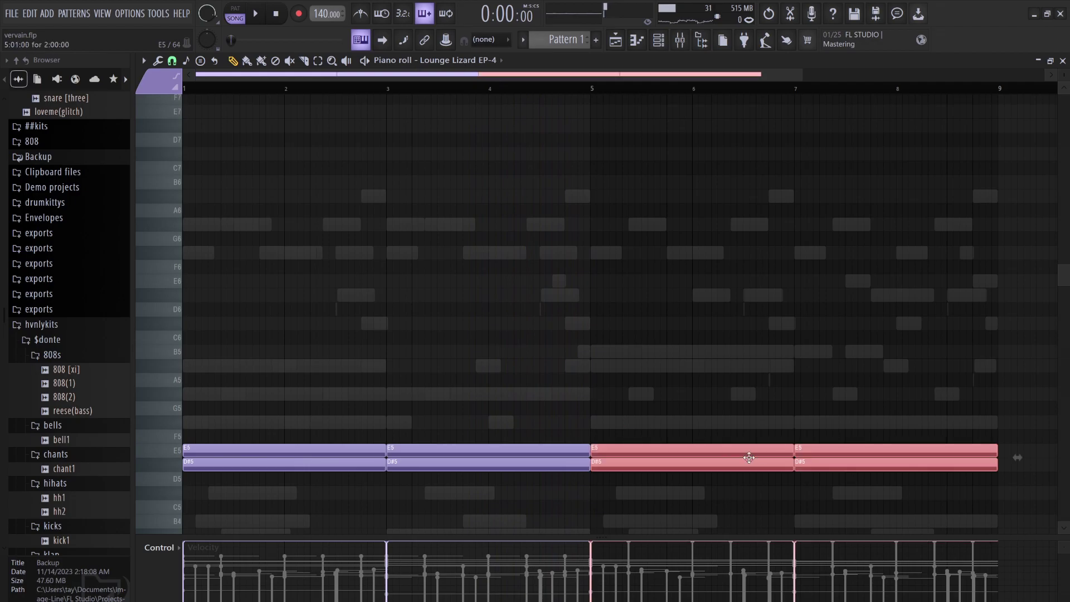
Raise the D#5 notes in bars 5 to 8 to F#5, lower bar 7's E5 to D#5, and play the arrangement.
drag(886, 466, 776, 468)
key(shift+Up)
key(shift+Up)
key(shift+Up)
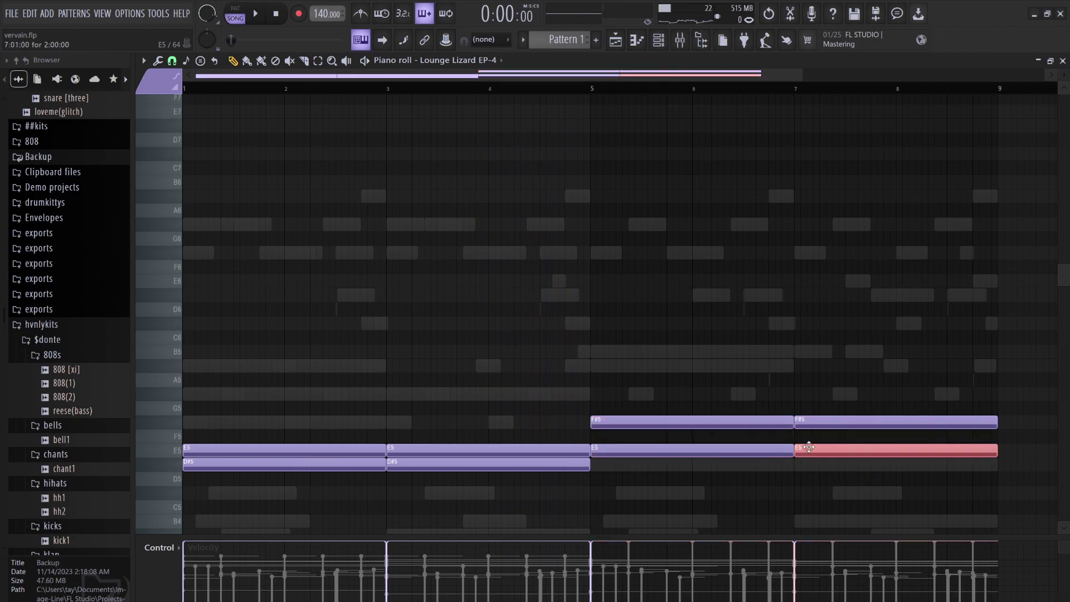
key(shift+Down)
key(space)
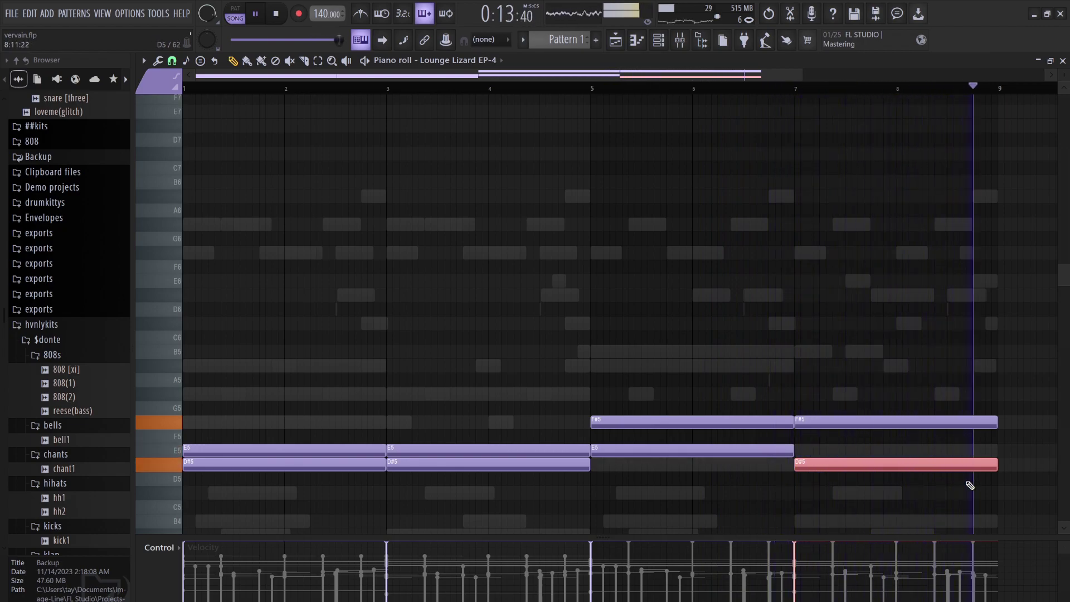
key(space)
Copy the new Lounge Lizard EP-4 notes into the Sampler channel directly above it.
click(658, 40)
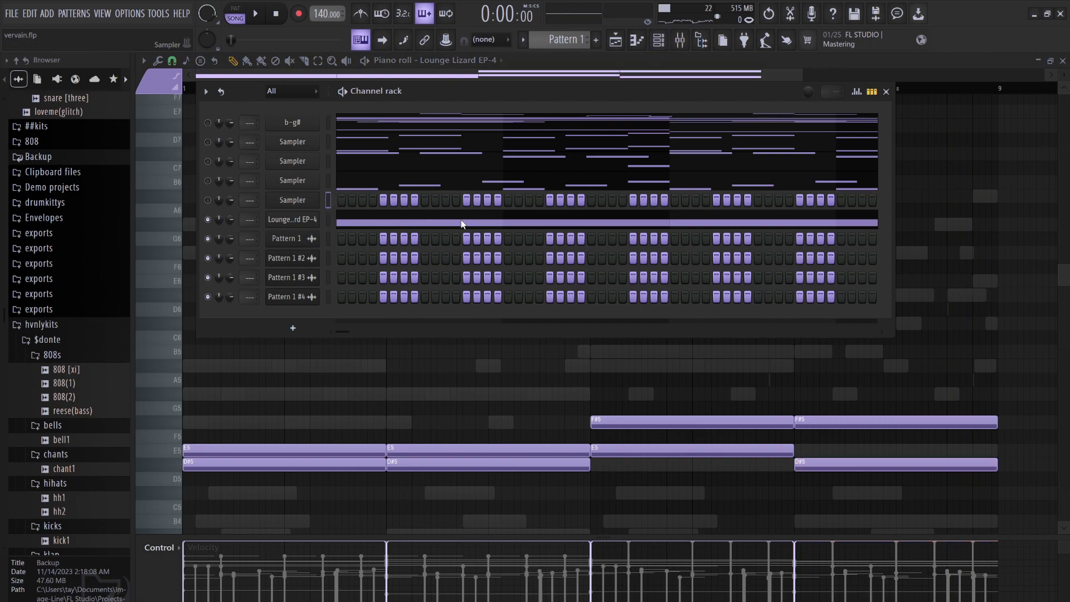
key(ctrl+v)
Solo the Lounge Lizard EP-4 channel and render its melody to an audio clip.
right_click(208, 220)
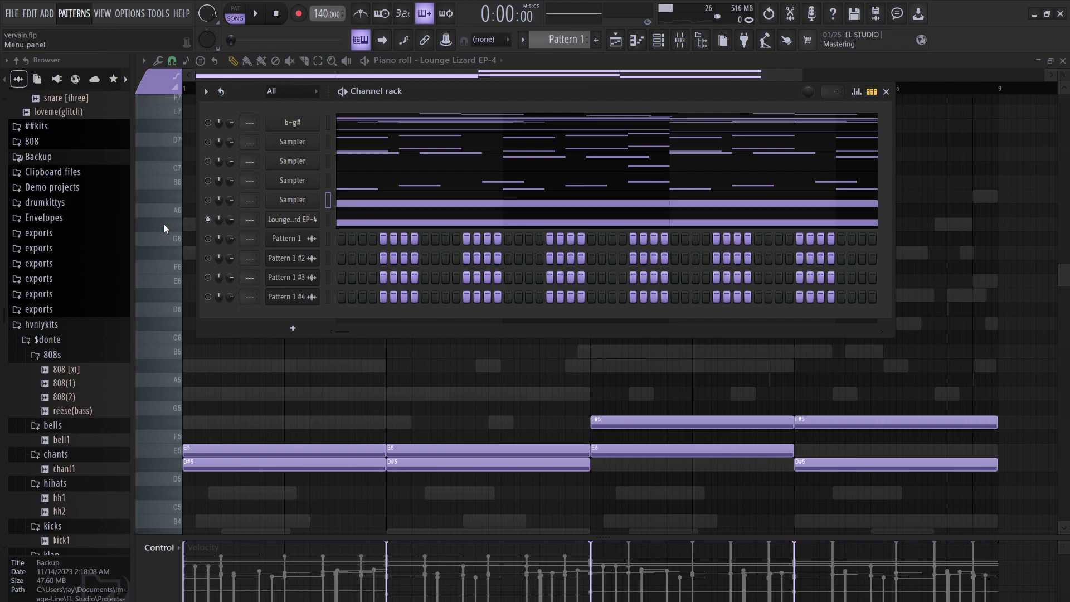
key(l)
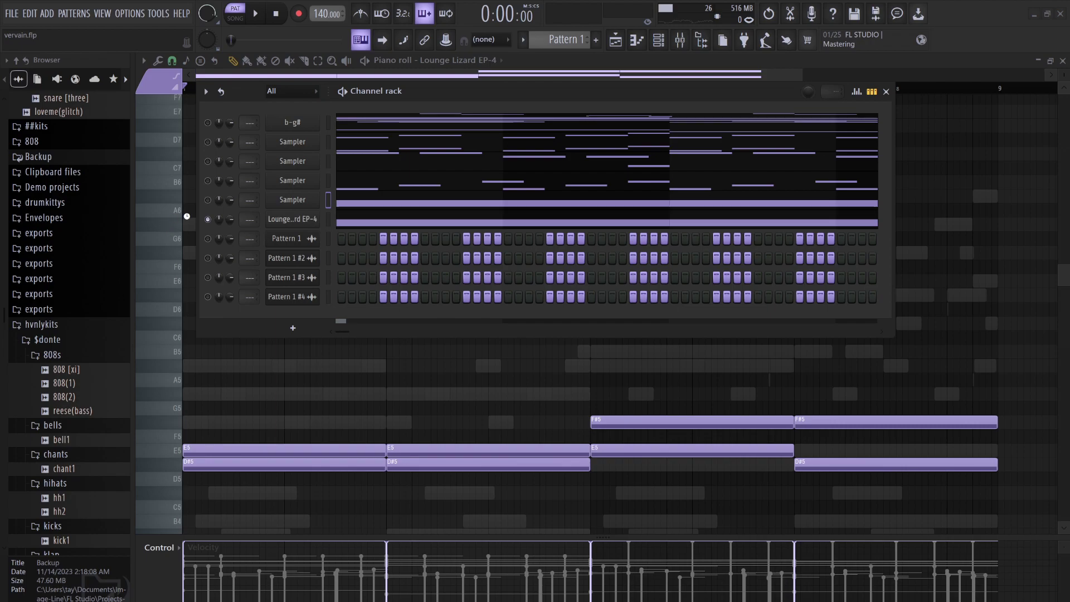
click(291, 219)
key(l)
click(417, 98)
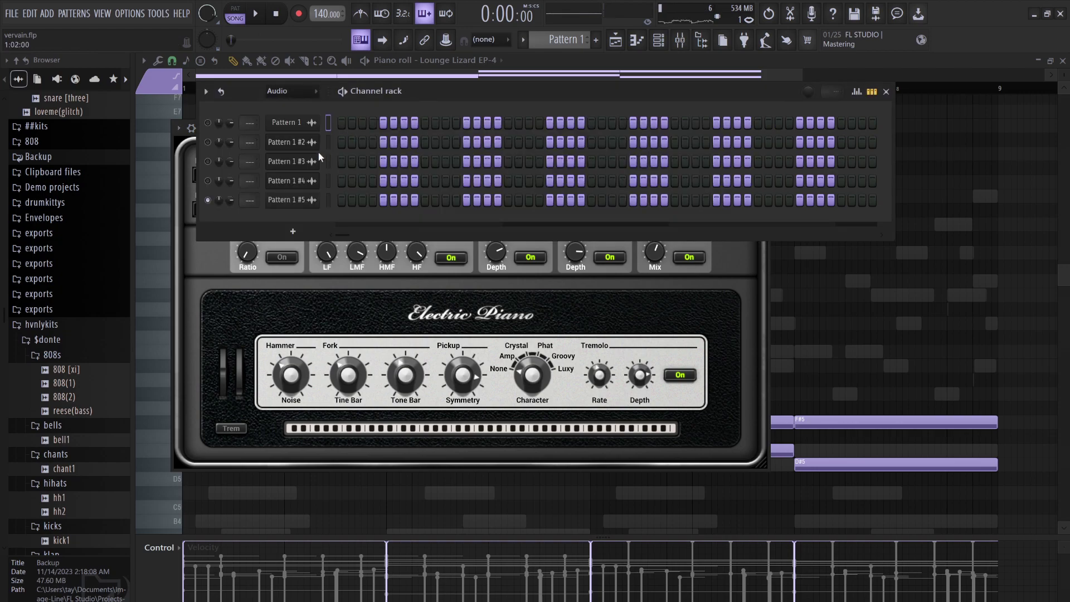
Set the Pattern 1 #5 clip's declicking mode to Generic (bleeding), and show all channels with the audio clips unmuted.
click(289, 201)
click(302, 339)
click(414, 102)
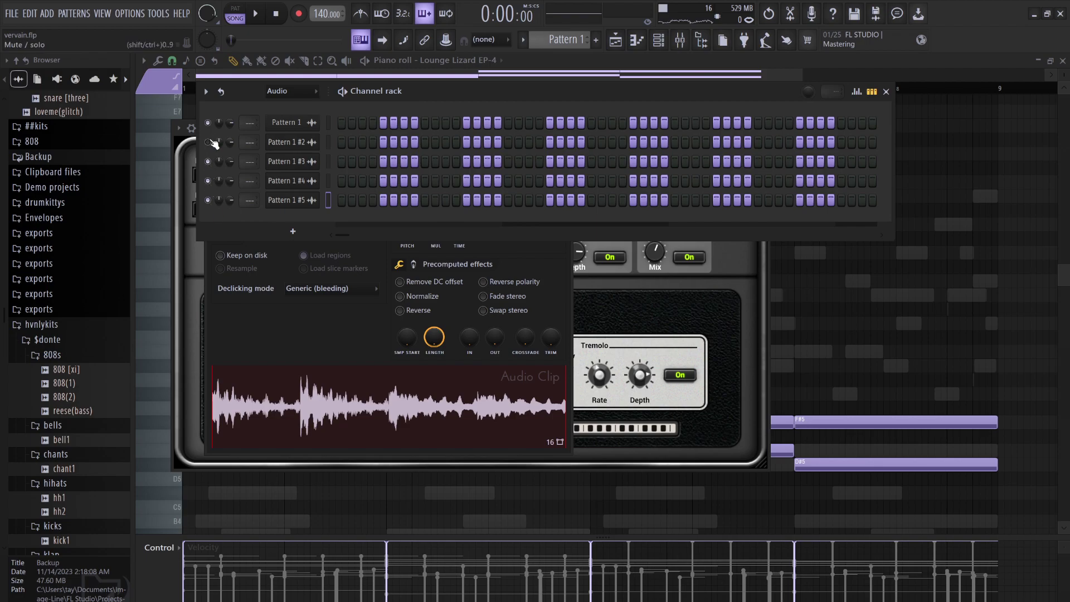
click(302, 102)
click(289, 107)
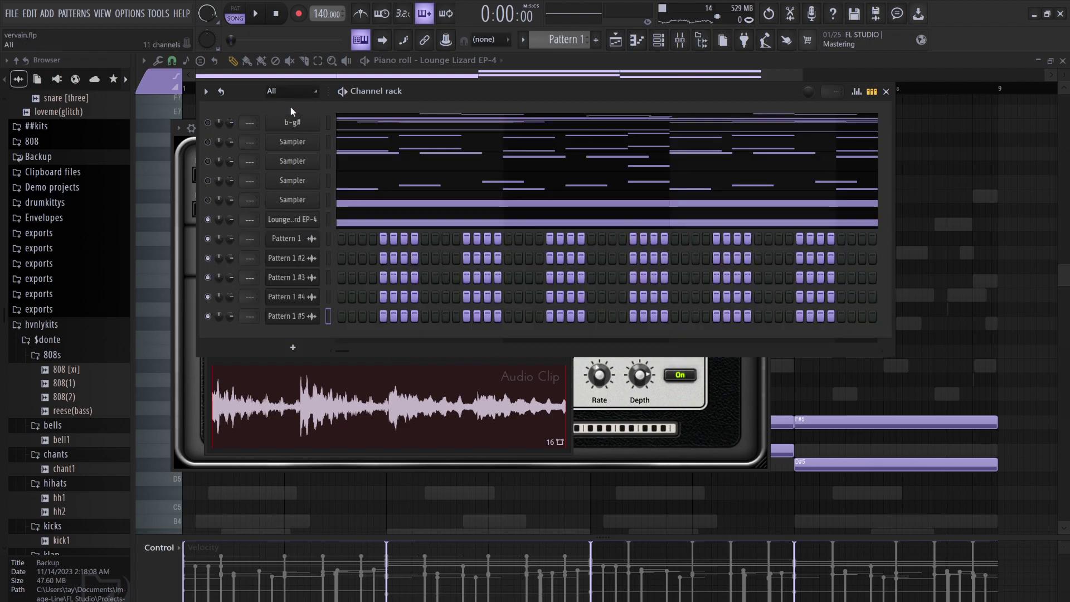
Save the project and delete the Lounge Lizard EP-4 channel from the channel rack.
key(ctrl+s)
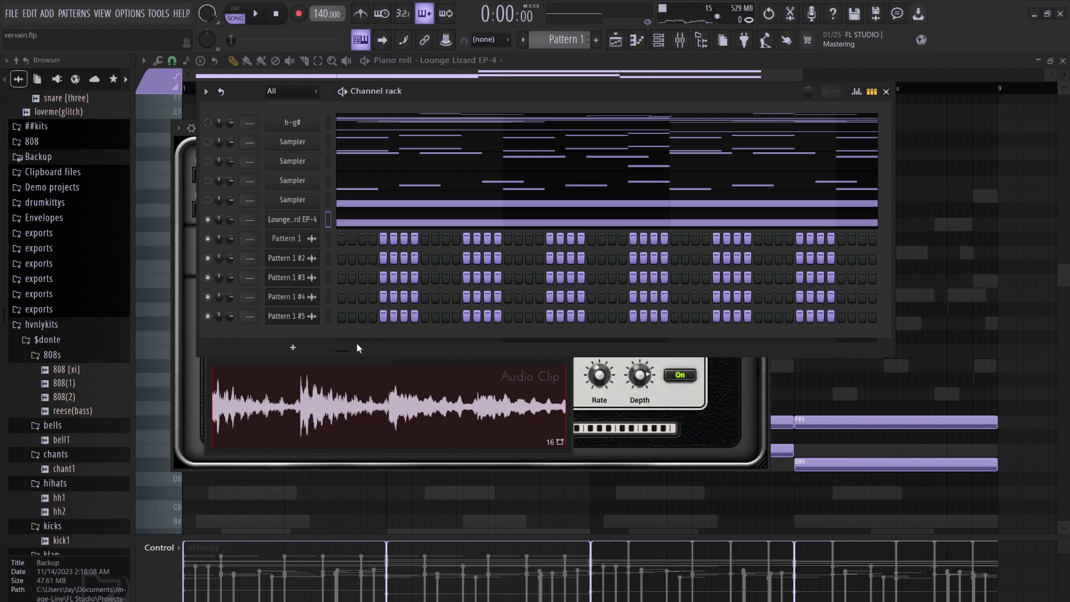
key(ctrl+z)
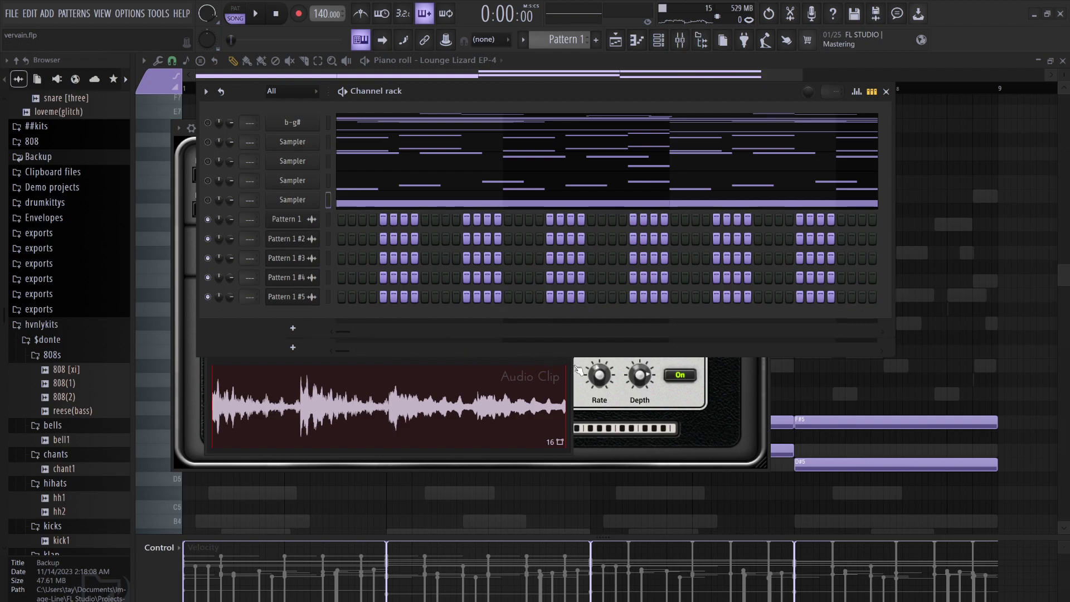
Open the Pattern 1 #5 clip's settings, check its declicking mode, and return to the channel rack.
click(285, 296)
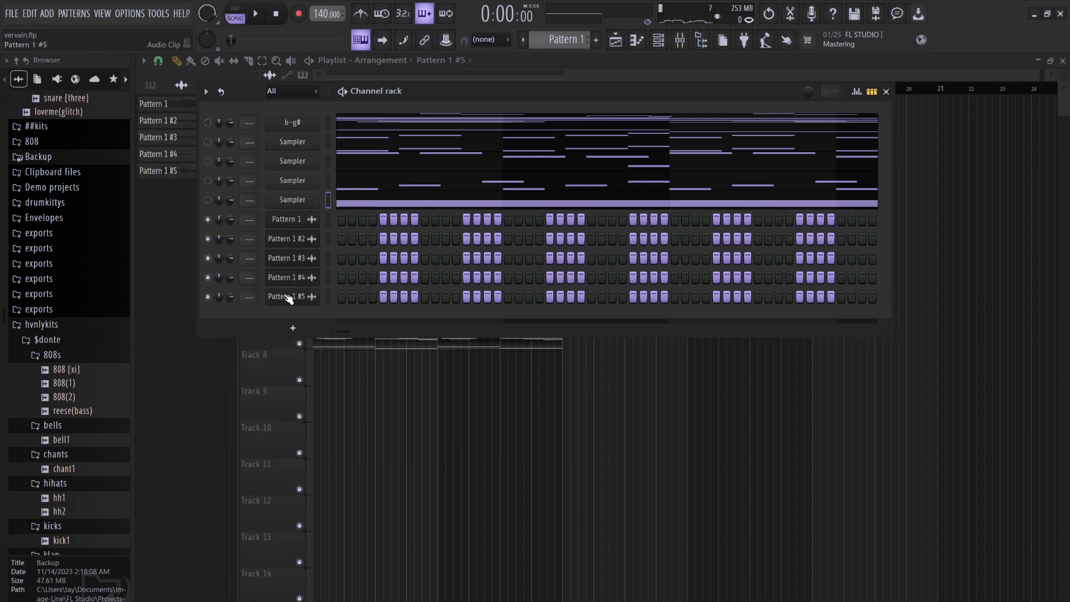
click(287, 297)
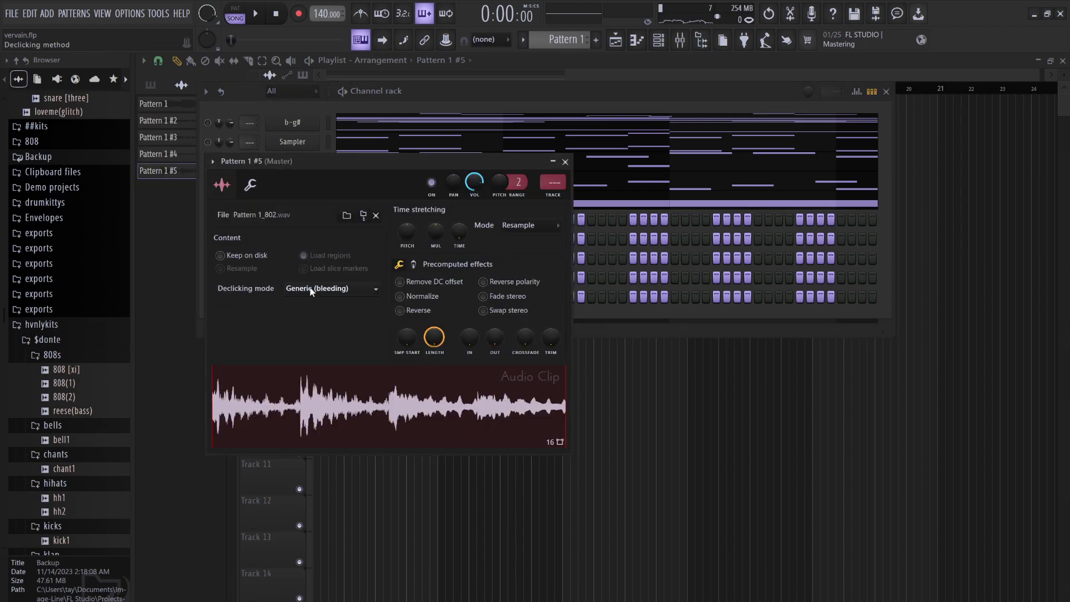
click(434, 102)
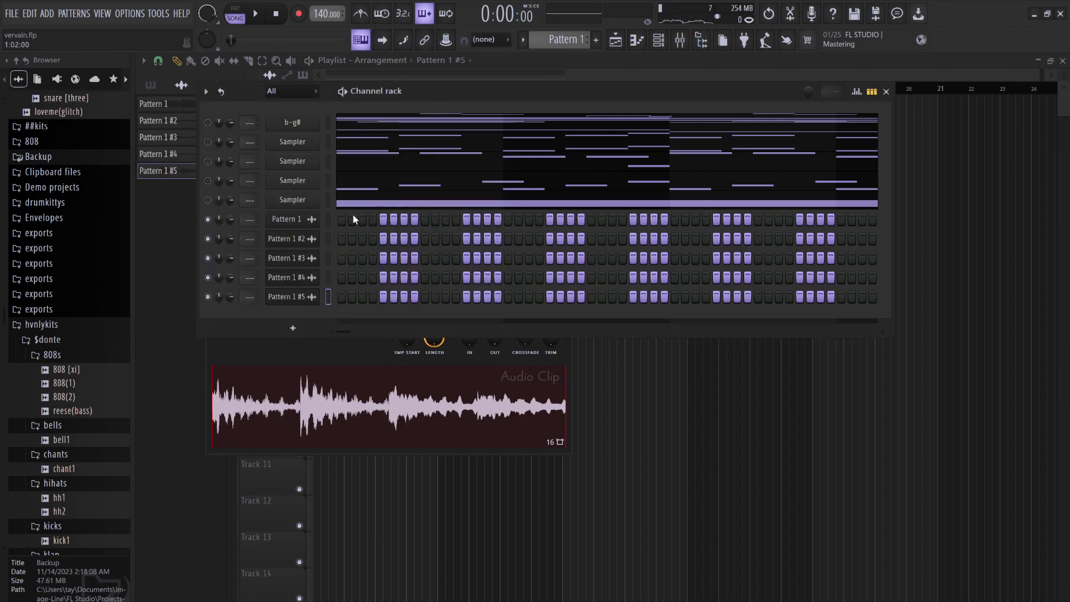
Check the declicking mode in the Pattern 1 audio clip's settings and return to the playlist.
click(291, 219)
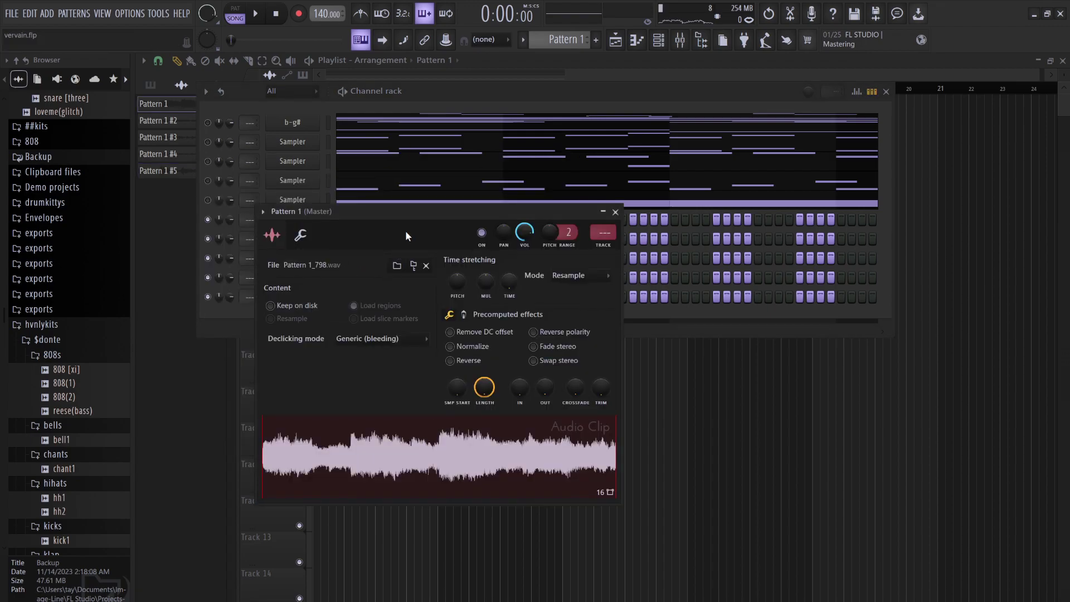
click(431, 88)
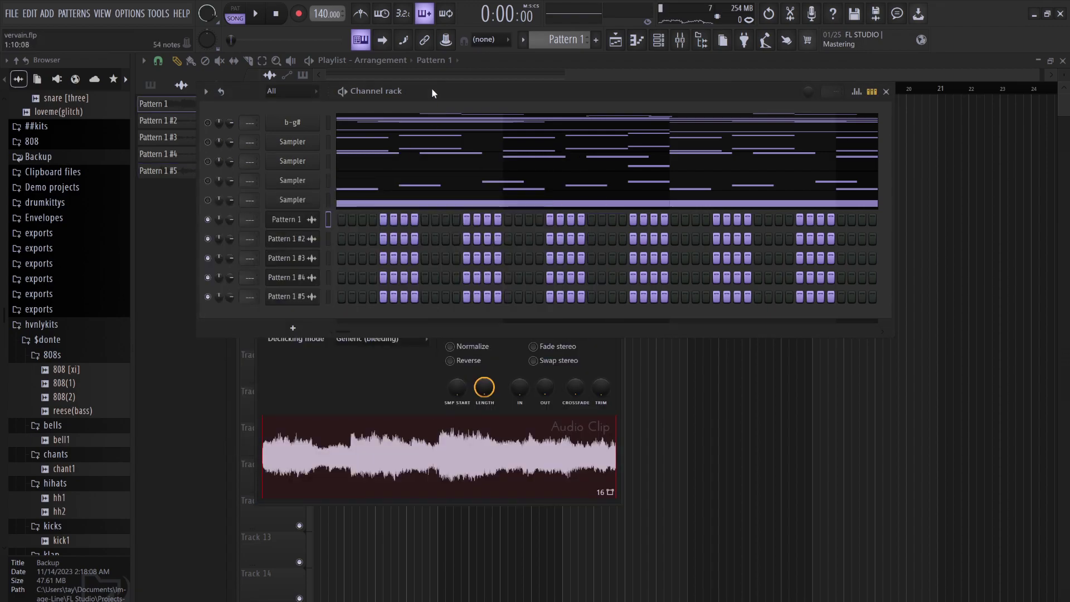
click(643, 69)
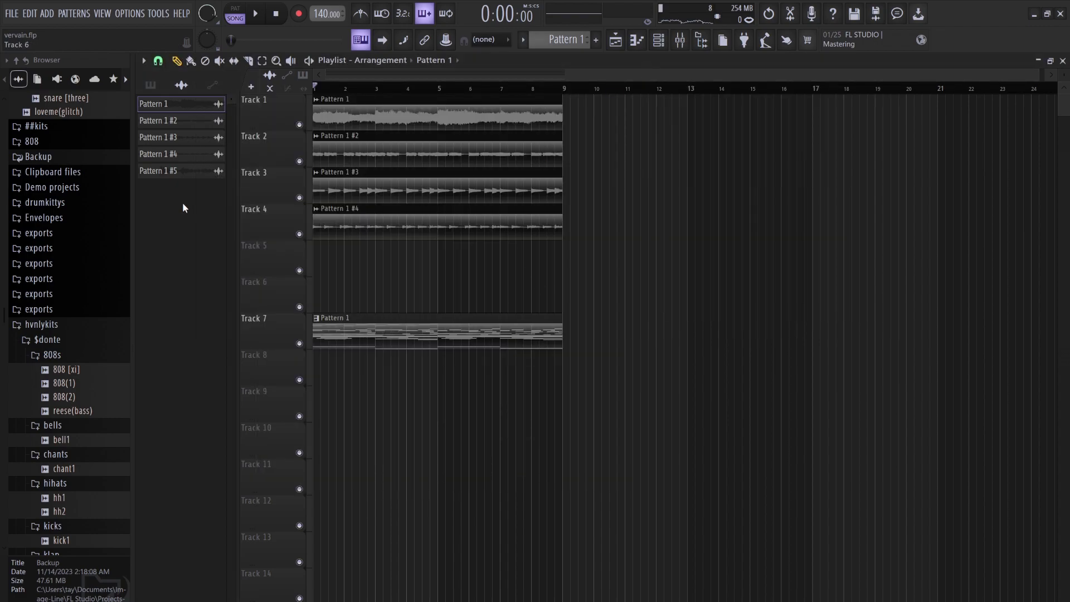
Place the Pattern 1 #5 audio clip on Track 5 from bar 1 to bar 9 and check its clip settings.
drag(176, 174, 346, 253)
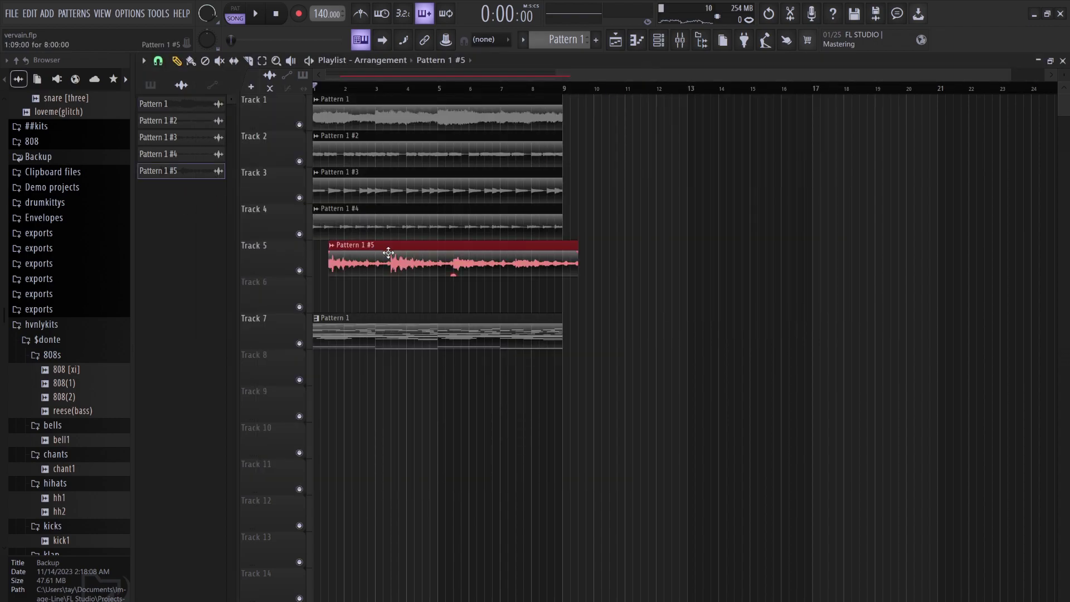
double_click(375, 249)
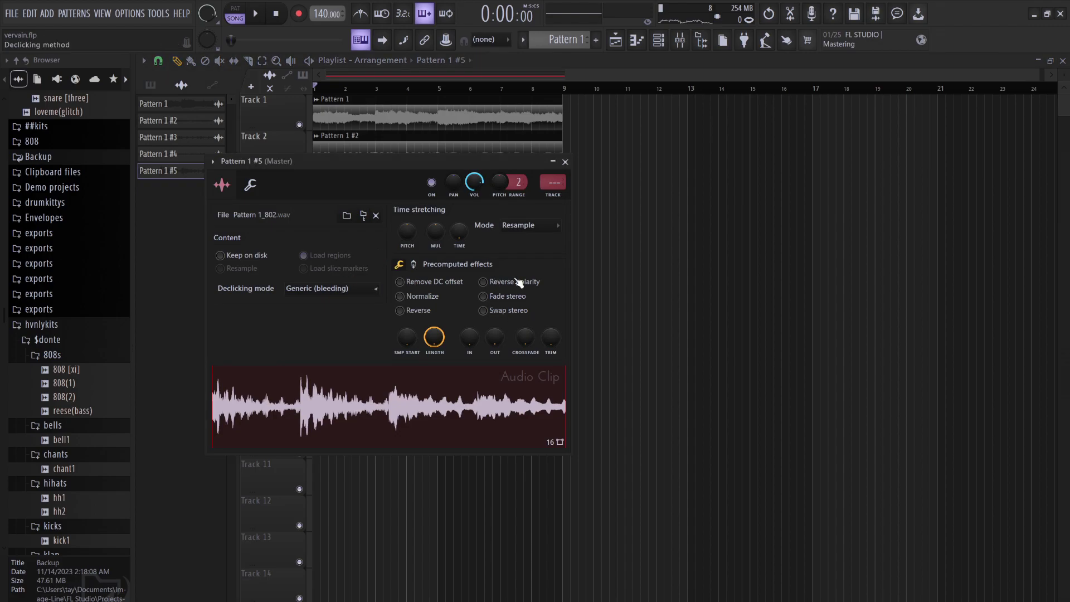
key(Escape)
Route the five audio clip channels, Pattern 1 to Pattern 1 #5, to mixer inserts 1 through 5.
click(658, 39)
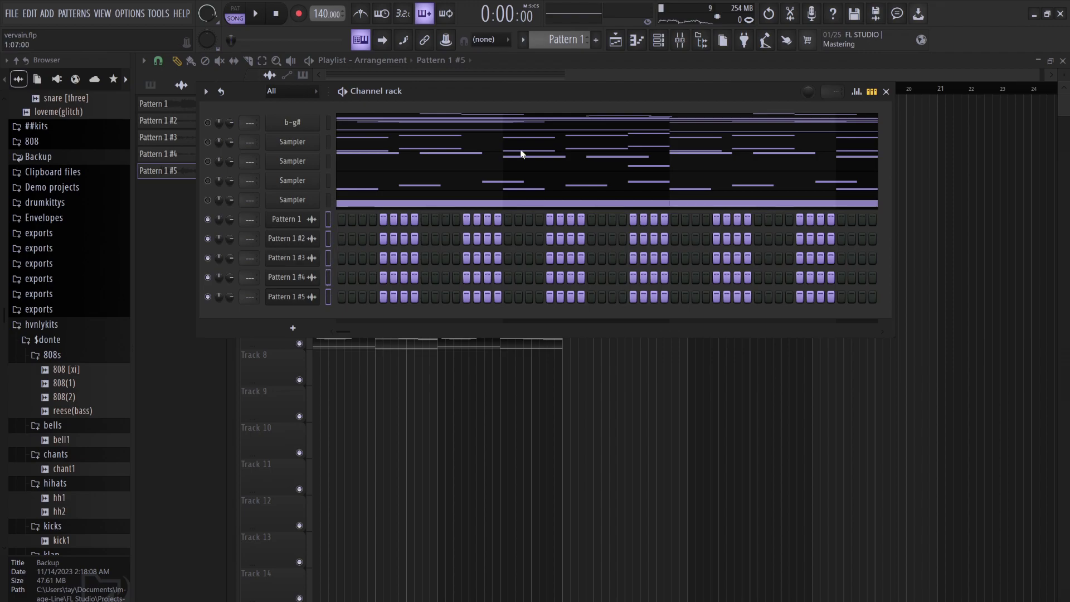
click(680, 39)
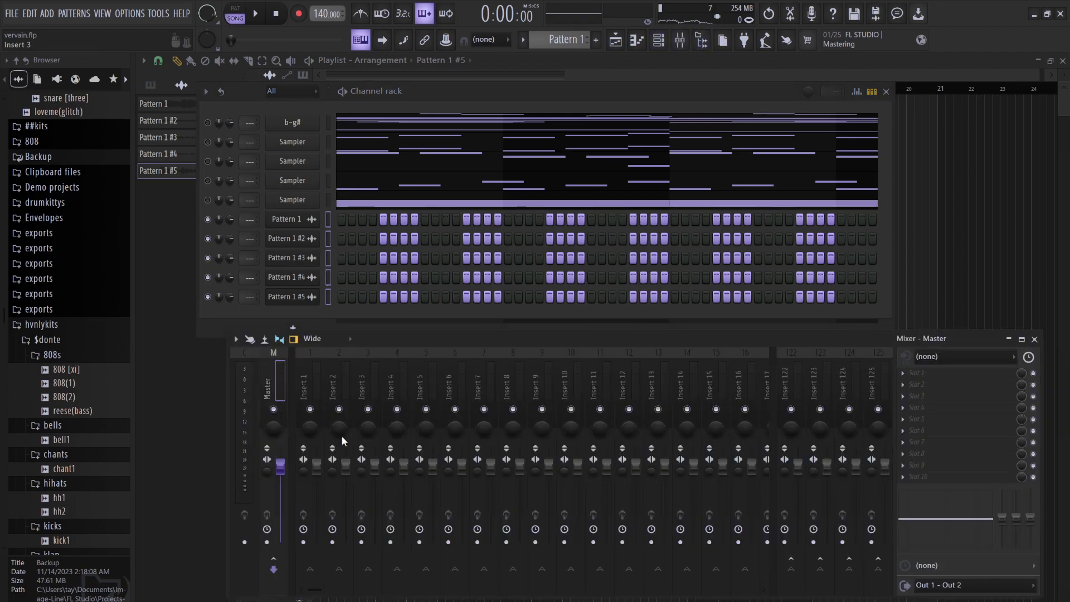
click(315, 380)
key(ctrl+l)
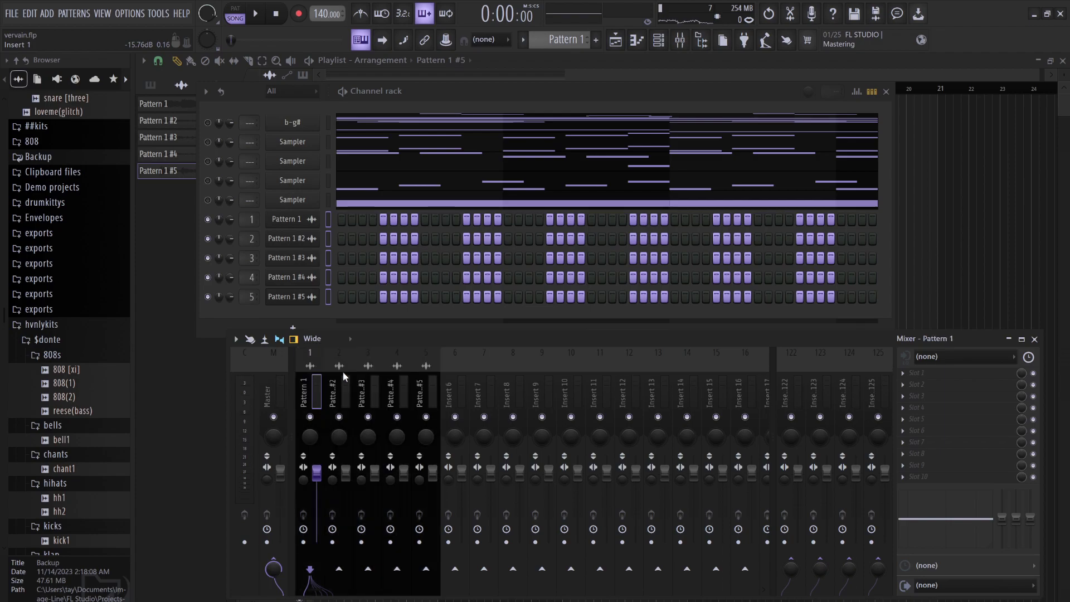
Route the five Pattern 1 clip tracks in the mixer to Insert 6 only, as a shared bus.
drag(427, 366, 339, 365)
ctrl+shift+click(453, 379)
click(453, 379)
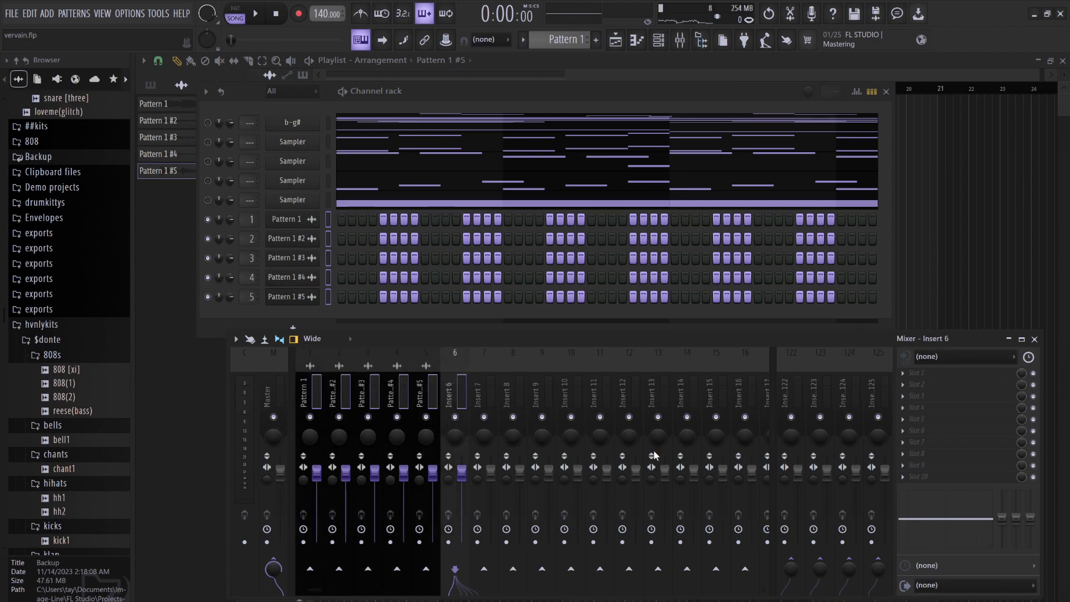
Add a Fruity soft clipper in slot 4 of the Master track and lower its post gain to about 78%.
click(285, 389)
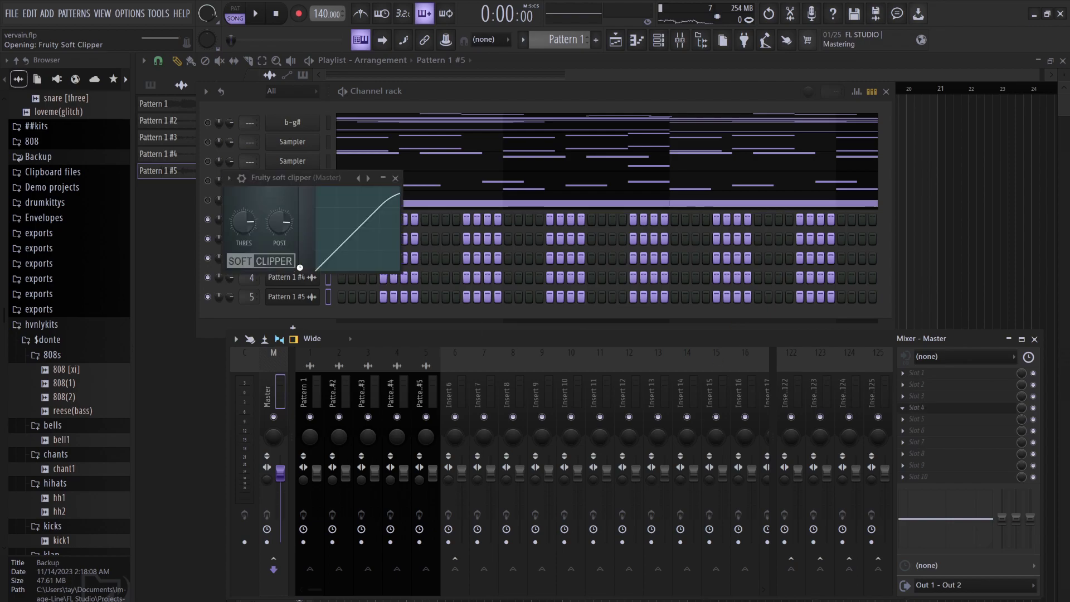
drag(282, 234, 281, 241)
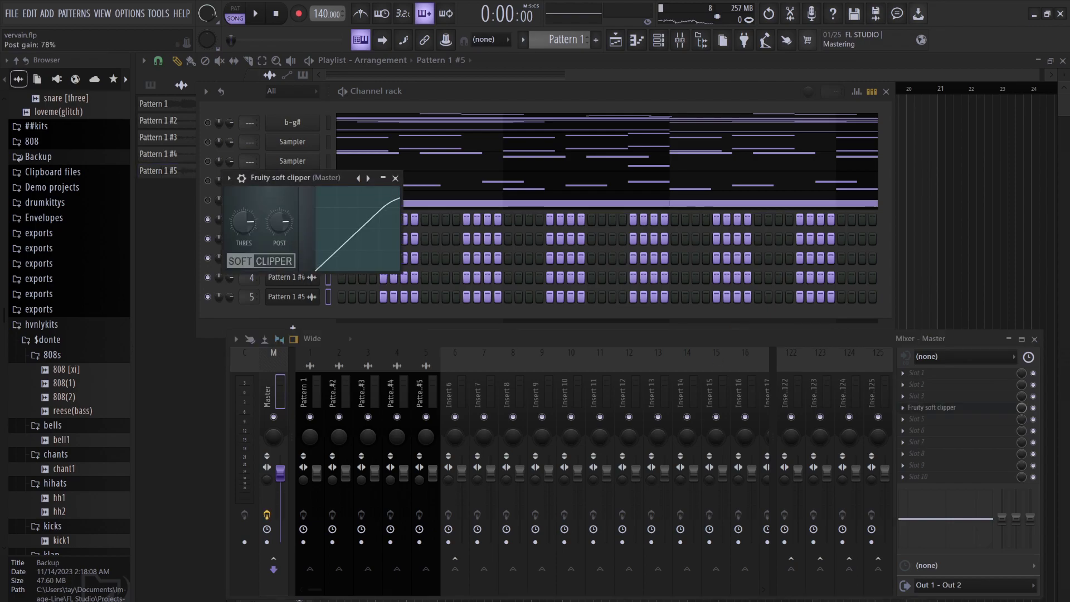
Select the Pattern 1 #2 to Pattern 1 #5 mixer tracks and pull their faders all the way down.
click(429, 382)
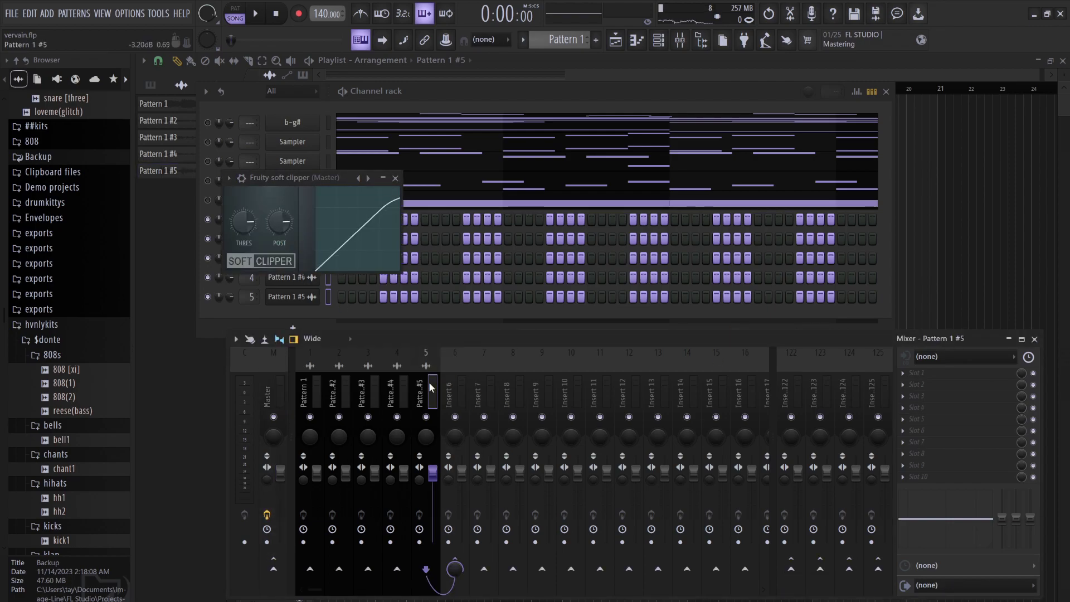
drag(433, 390, 332, 385)
drag(345, 455, 345, 524)
During playback, add Fruity Parametric EQ 2 to Pattern 1, cutting lows near 50 Hz, boosting mids and softening highs, and set its volume to about 98%.
click(316, 473)
key(space)
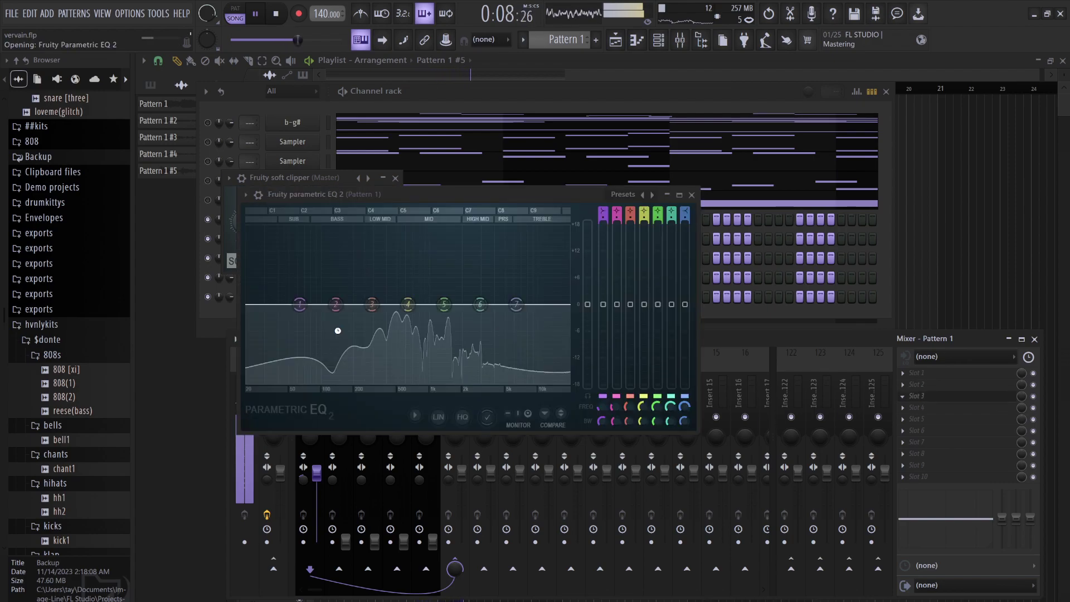
drag(304, 306, 288, 383)
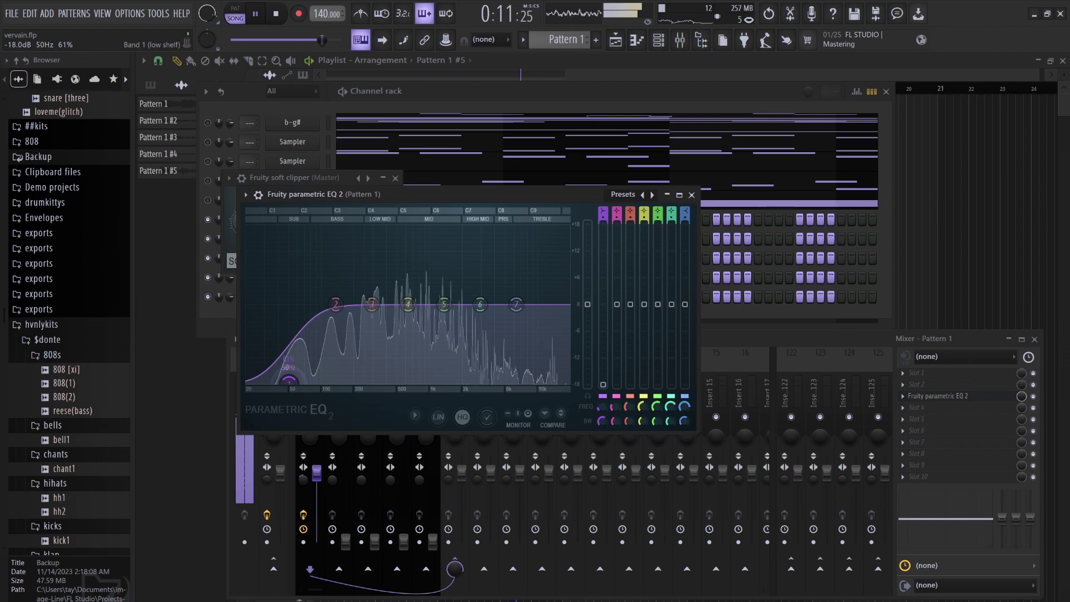
drag(408, 304, 440, 292)
drag(516, 304, 535, 326)
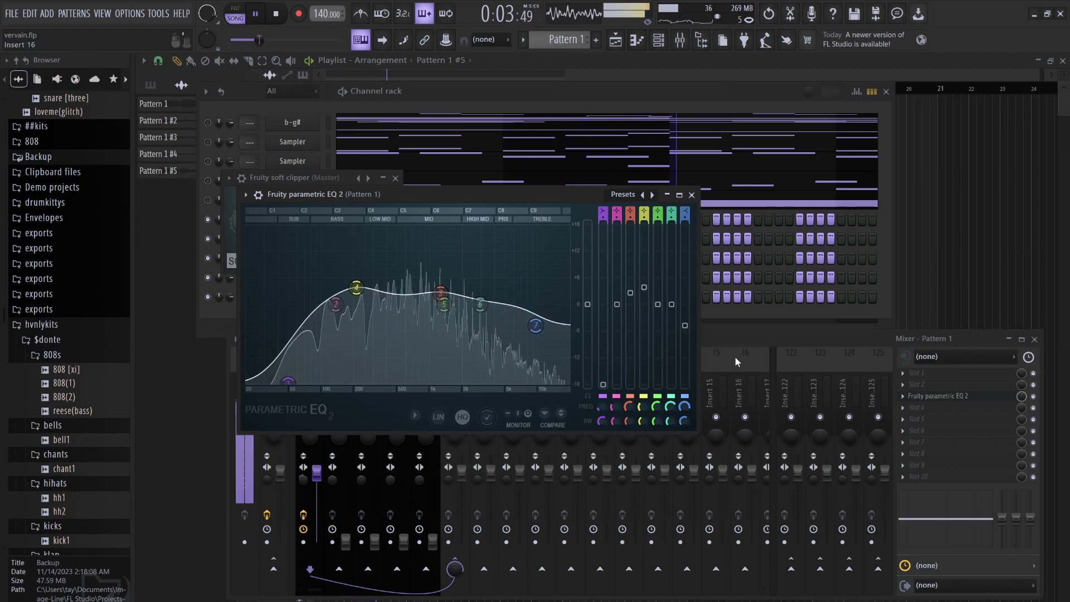
click(730, 340)
drag(315, 474, 316, 477)
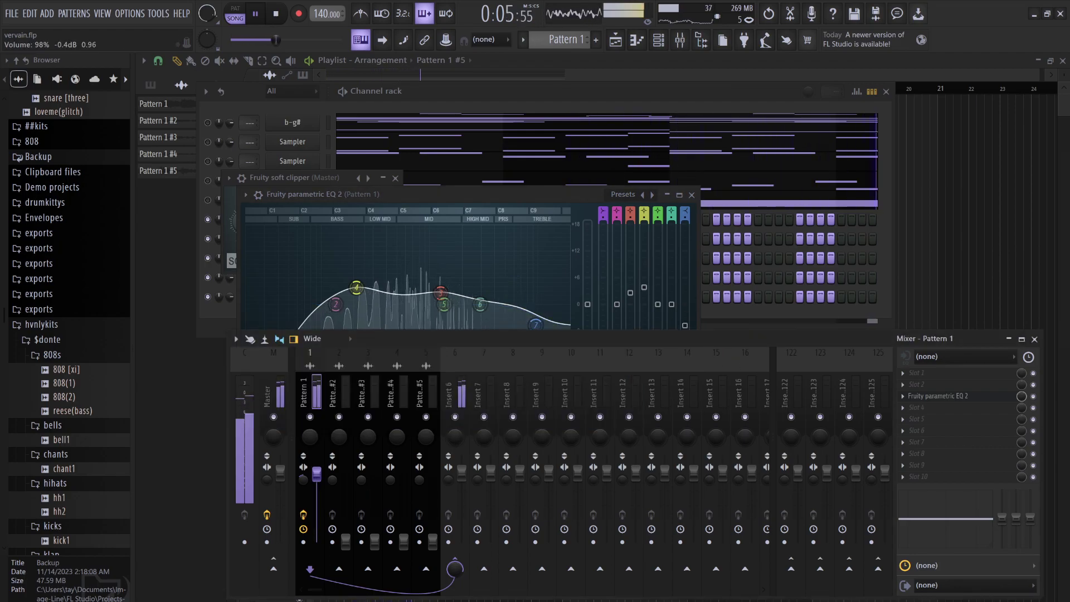
Raise Pattern 1 #2 to about 89% volume, pan it slightly, and add Parametric EQ 2 with boosted mids, cut lows and highs cut around 8.4 kHz.
drag(346, 541, 346, 482)
drag(339, 436, 339, 440)
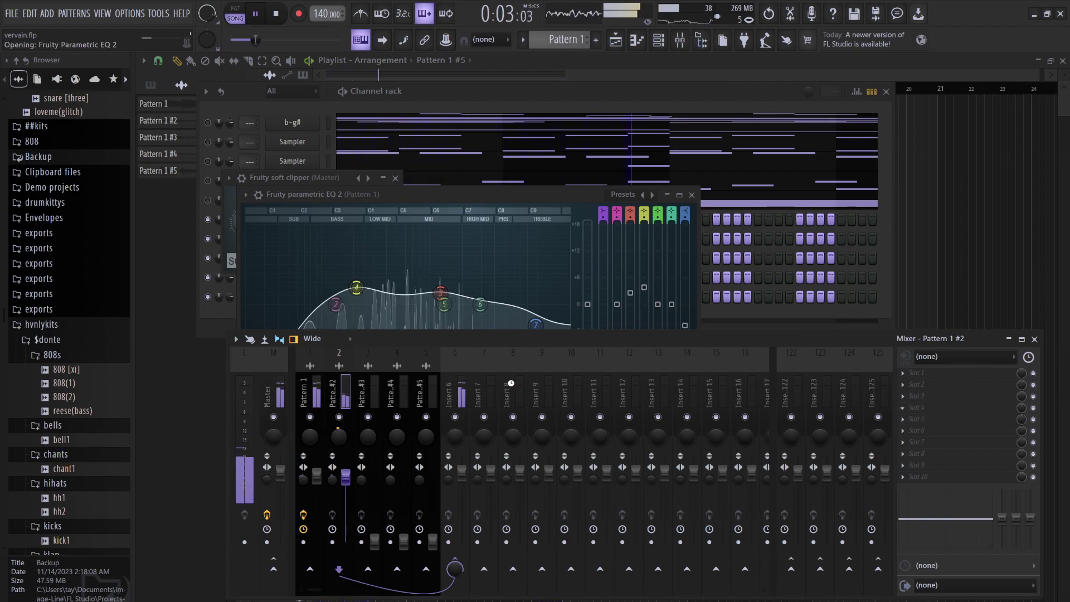
drag(202, 221, 238, 297)
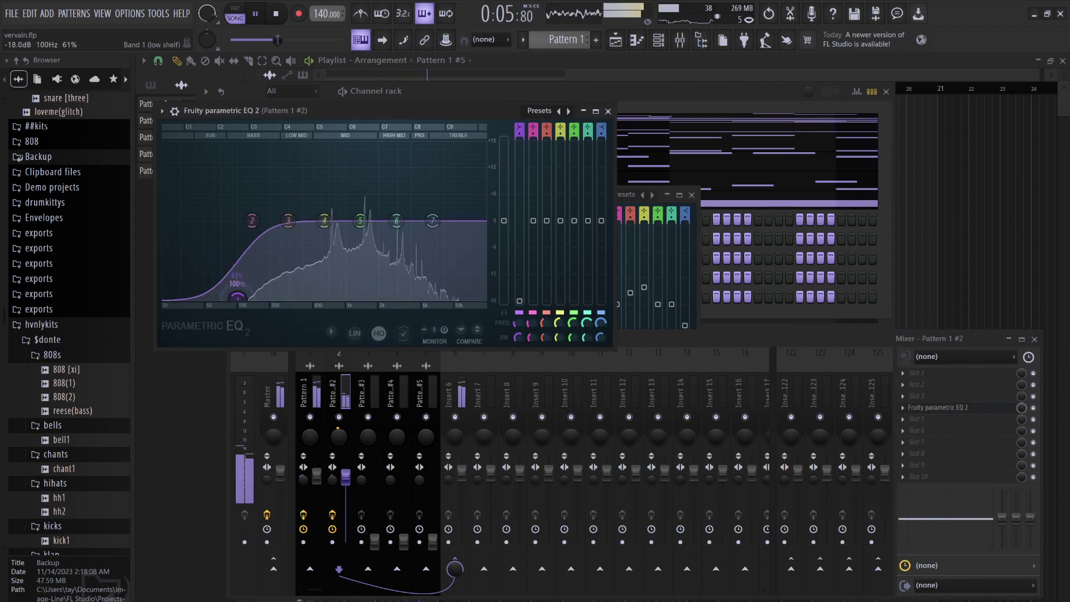
drag(324, 221, 443, 252)
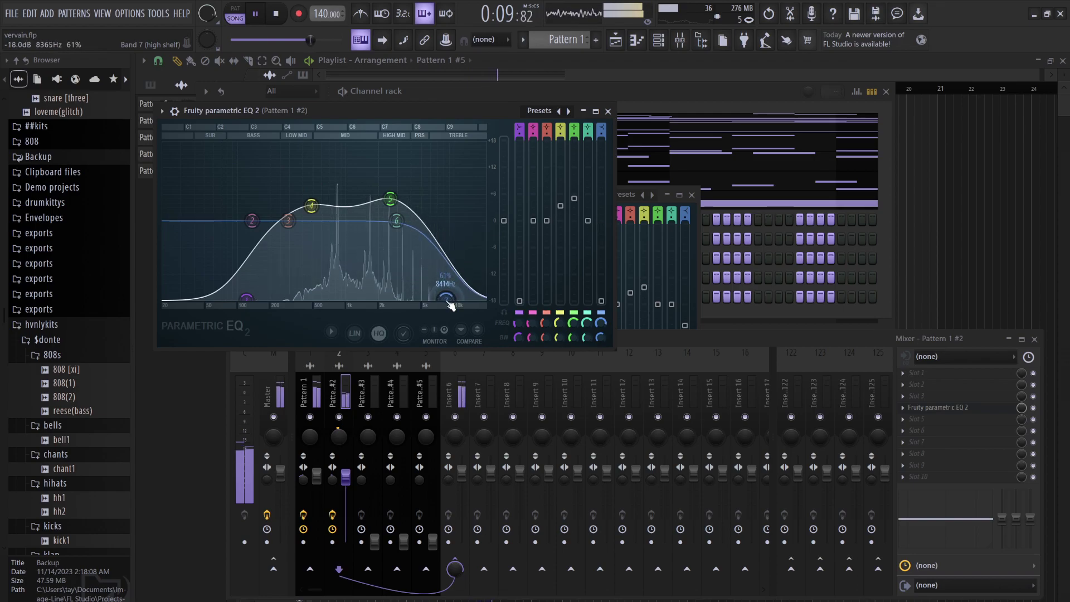
click(346, 478)
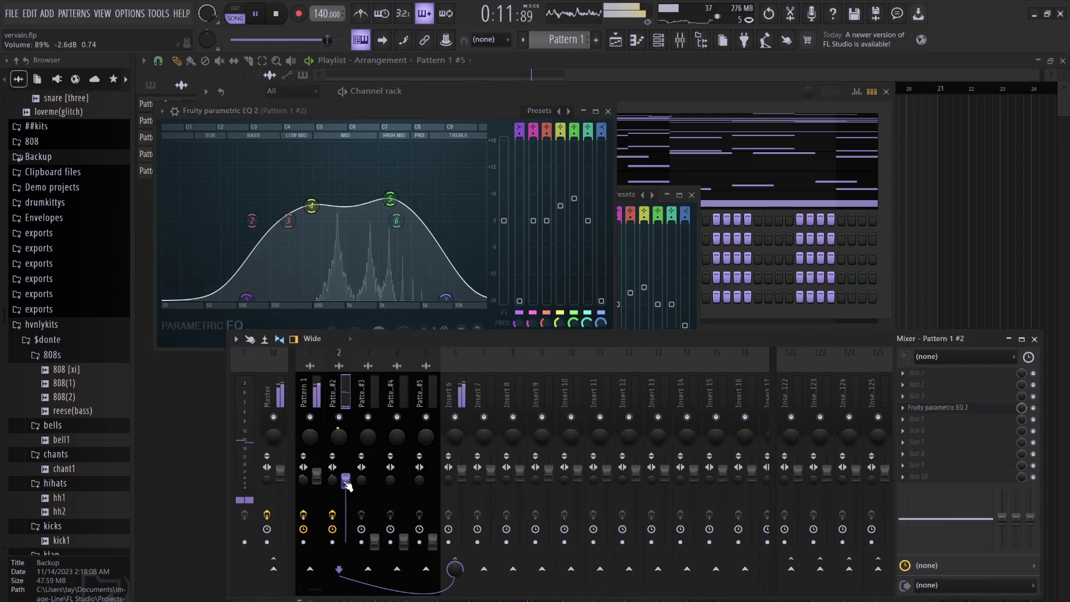
Raise Pattern 1 #3's fader, pan it slightly right, and add Parametric EQ 2 with cut lows, boosted bands 4 and 5, and highs reduced near 11 kHz.
drag(377, 542, 378, 478)
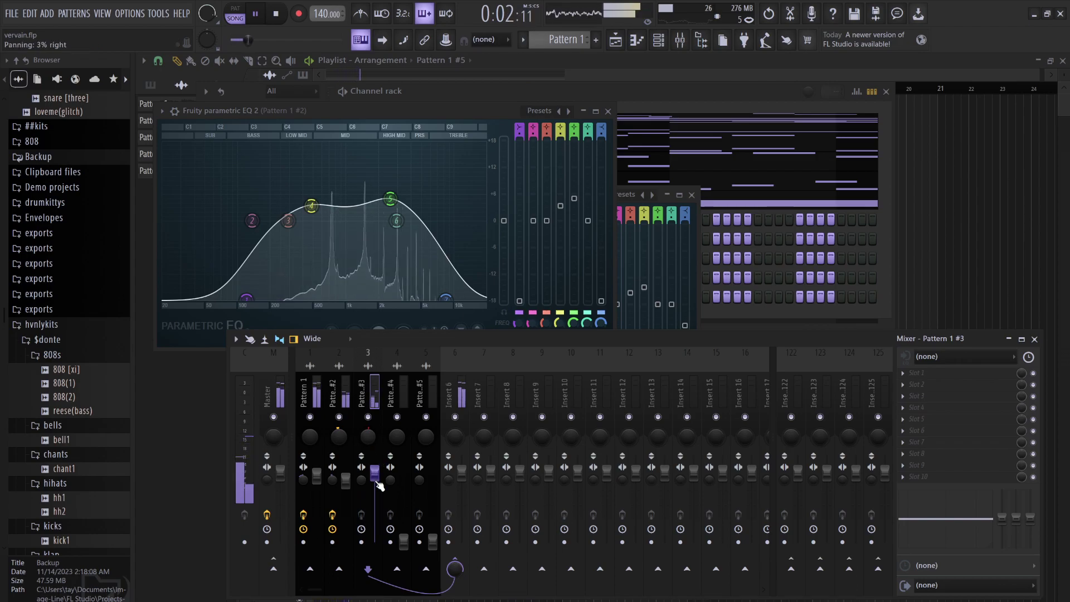
drag(375, 472, 374, 489)
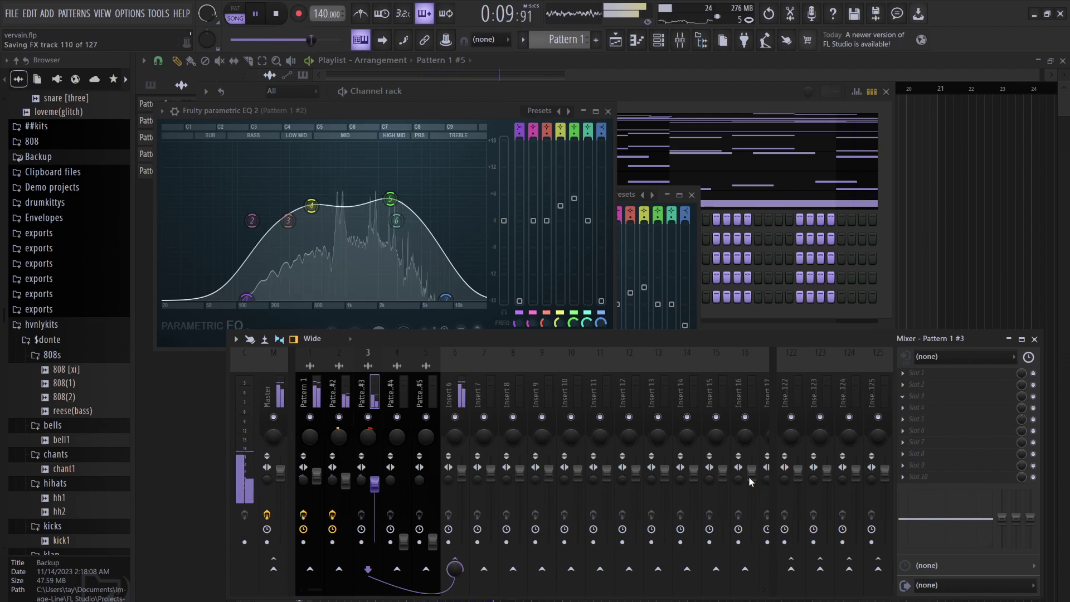
drag(232, 237, 304, 306)
drag(341, 237, 334, 224)
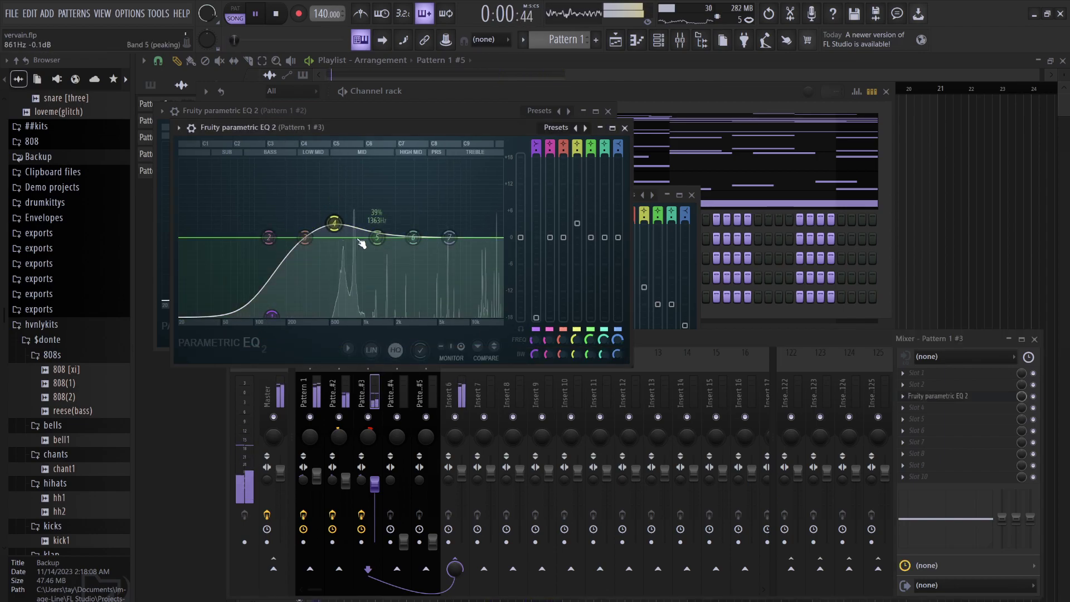
drag(409, 226, 474, 298)
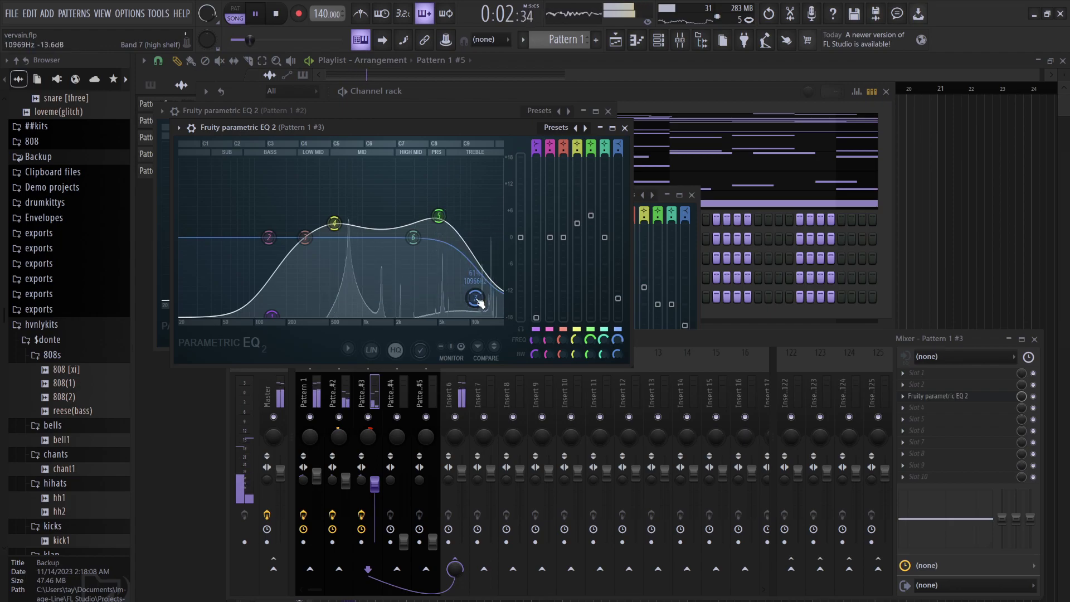
Add Fruity PanOMatic in slot 6 of Pattern 1 #3, set its LFO to modulate panning, adjust the LFO speed, and tweak the track's stereo separation.
click(929, 440)
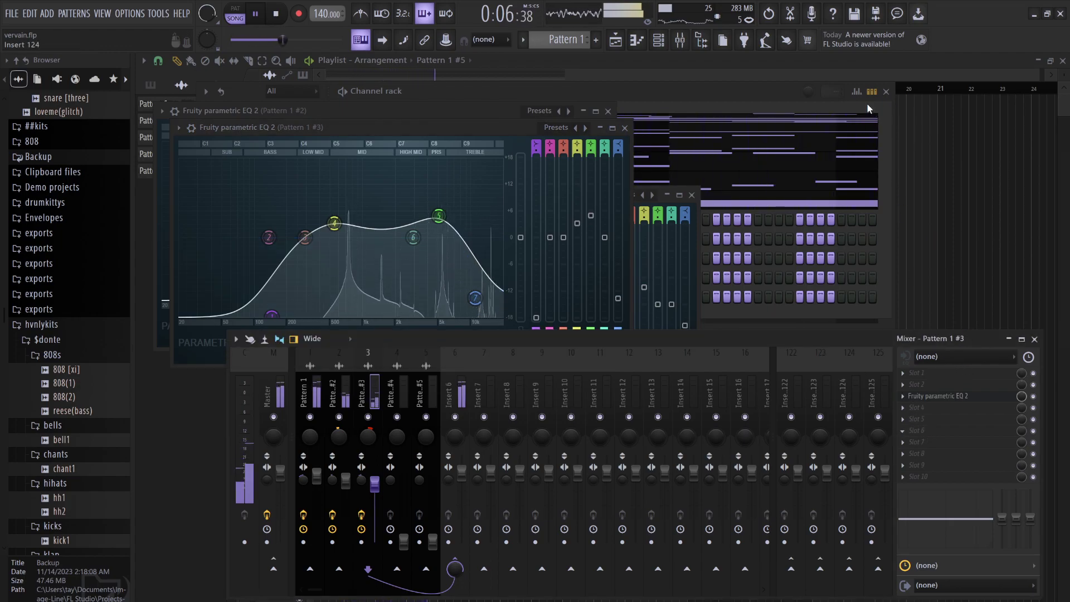
click(855, 90)
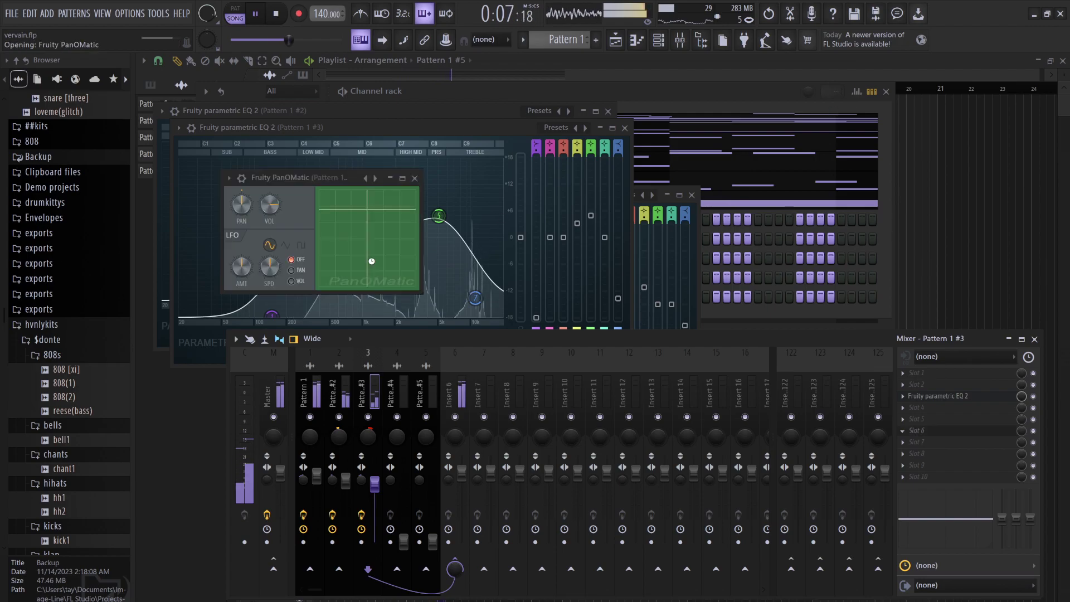
click(291, 270)
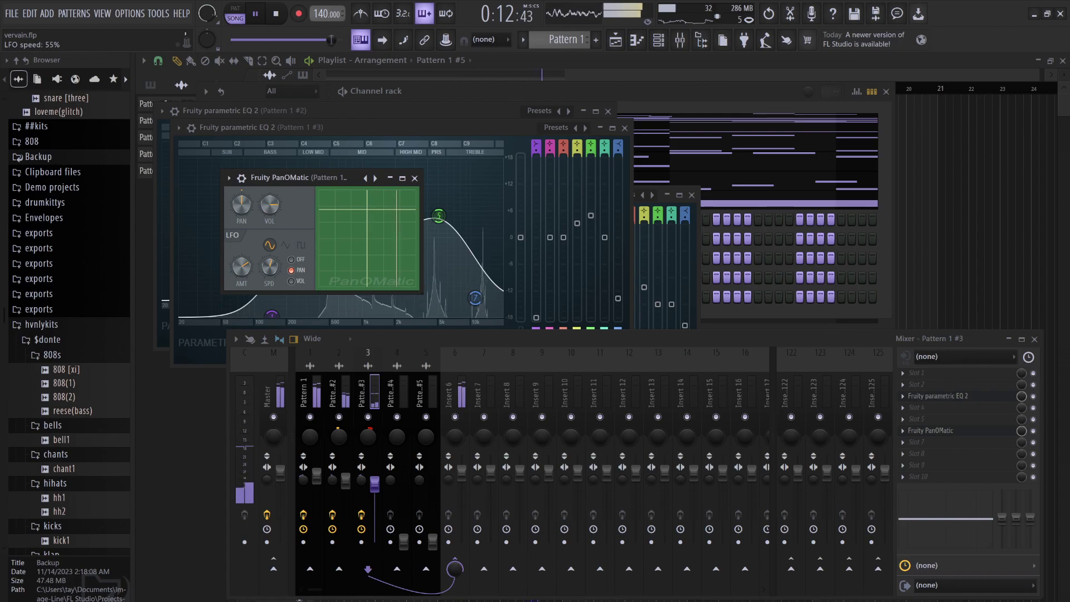
drag(270, 269, 270, 265)
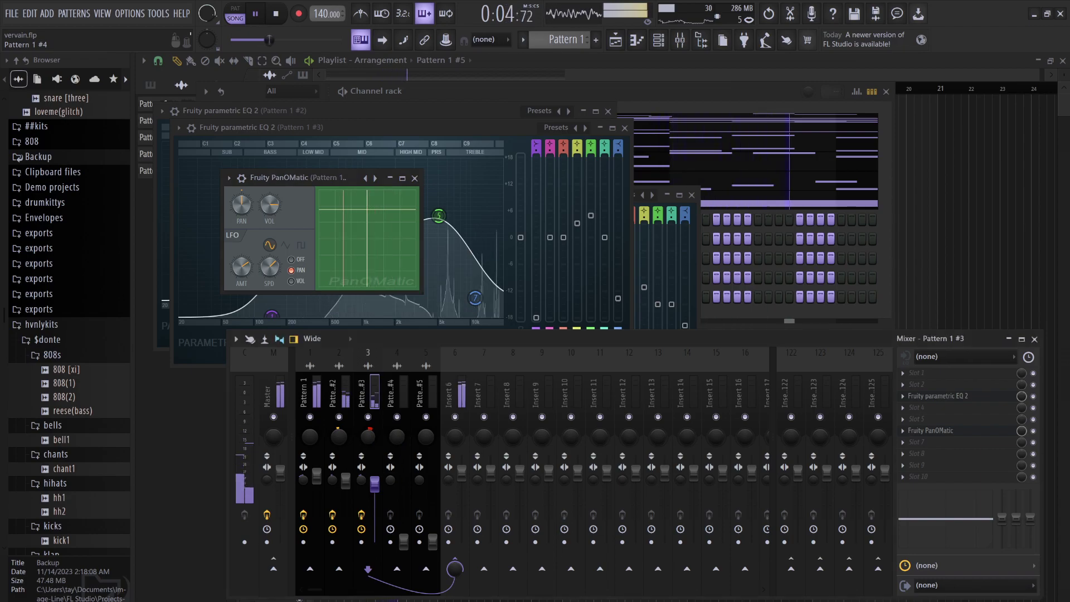
drag(363, 480, 362, 494)
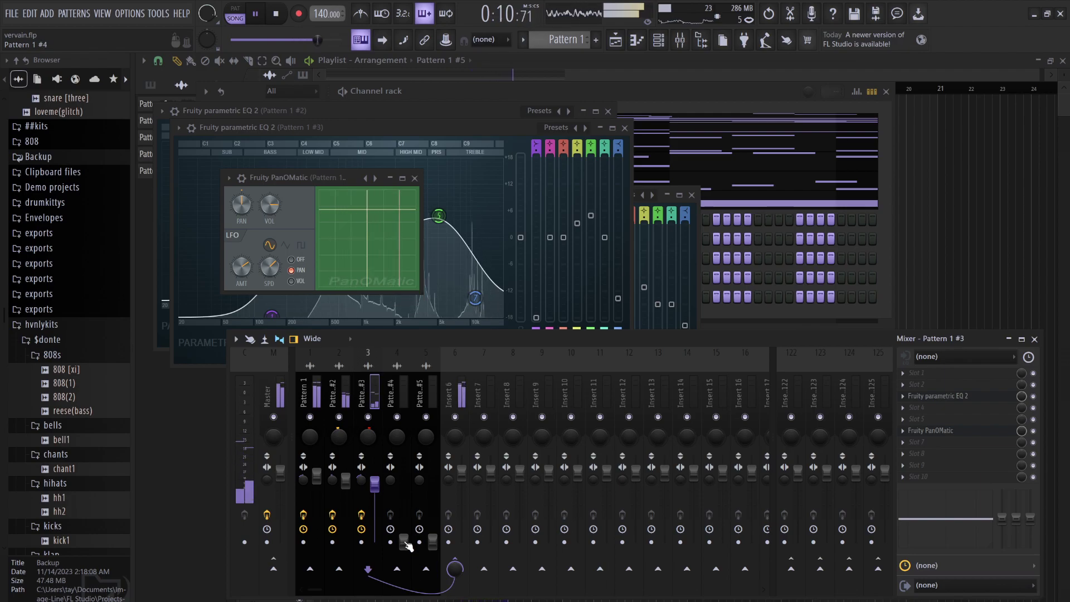
Raise Pattern 1 #4's fader and add Parametric EQ 2 in slot 4, cutting the lows, boosting bands 5 and 6, and reducing the highs.
drag(404, 542, 404, 481)
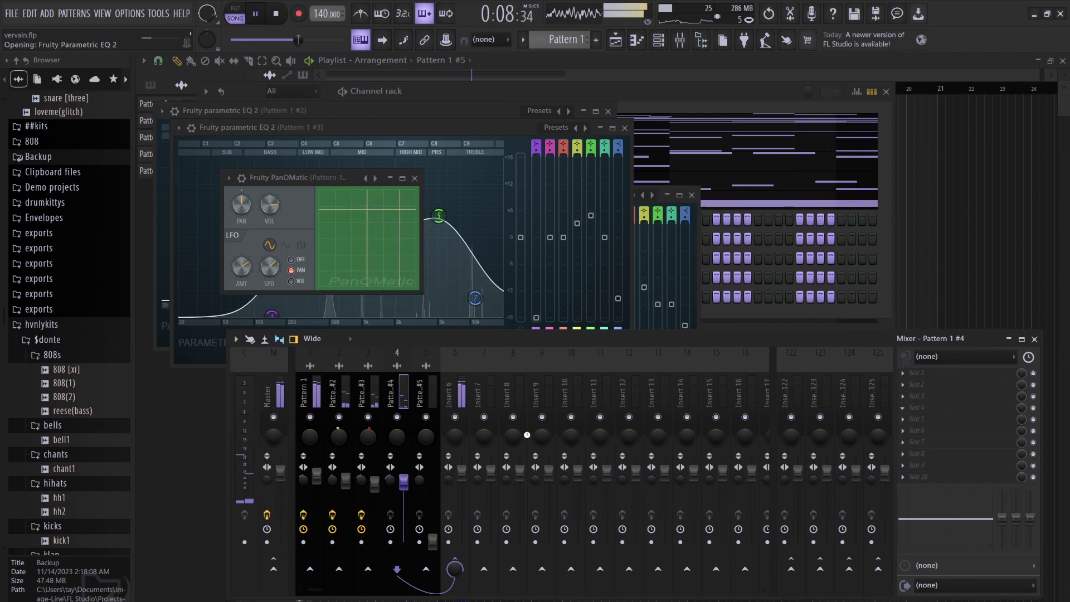
drag(283, 288, 330, 366)
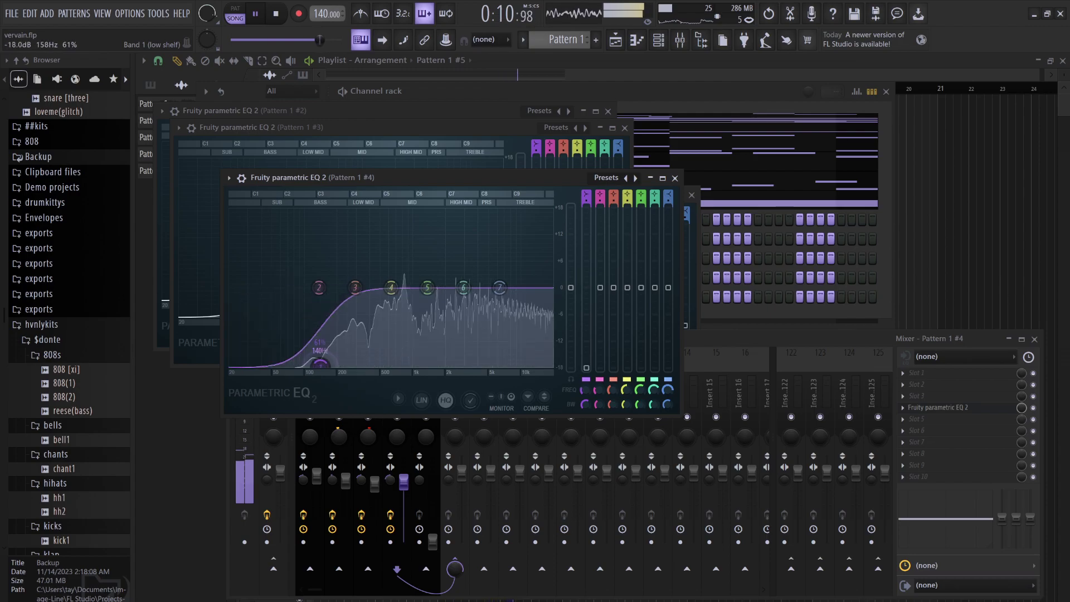
drag(427, 288, 551, 339)
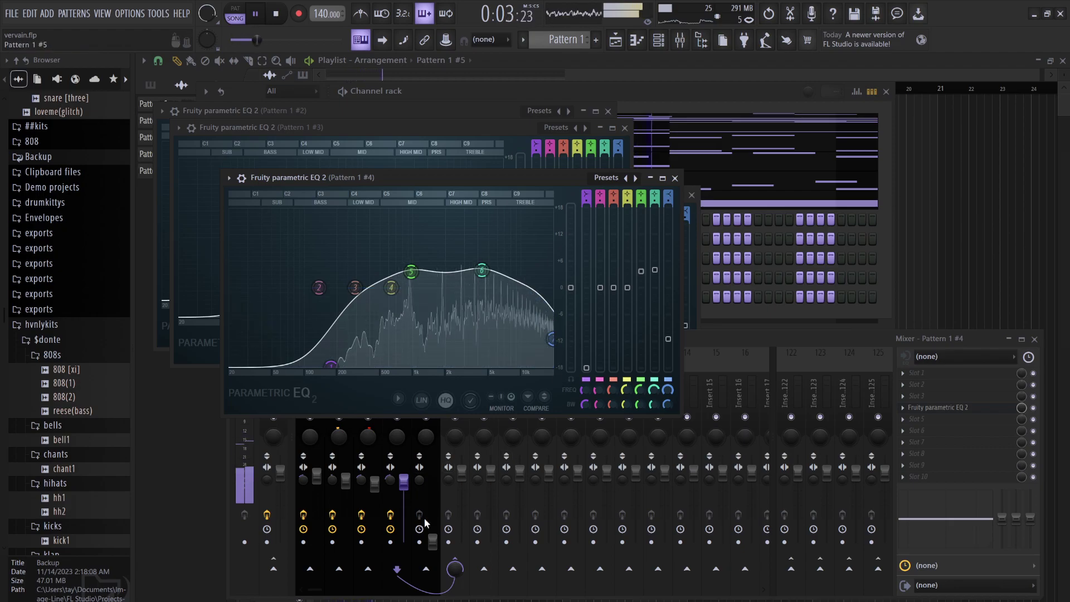
Raise Pattern 1 #5's fader to just below the default level and widen its stereo separation to about 55% separated.
click(434, 539)
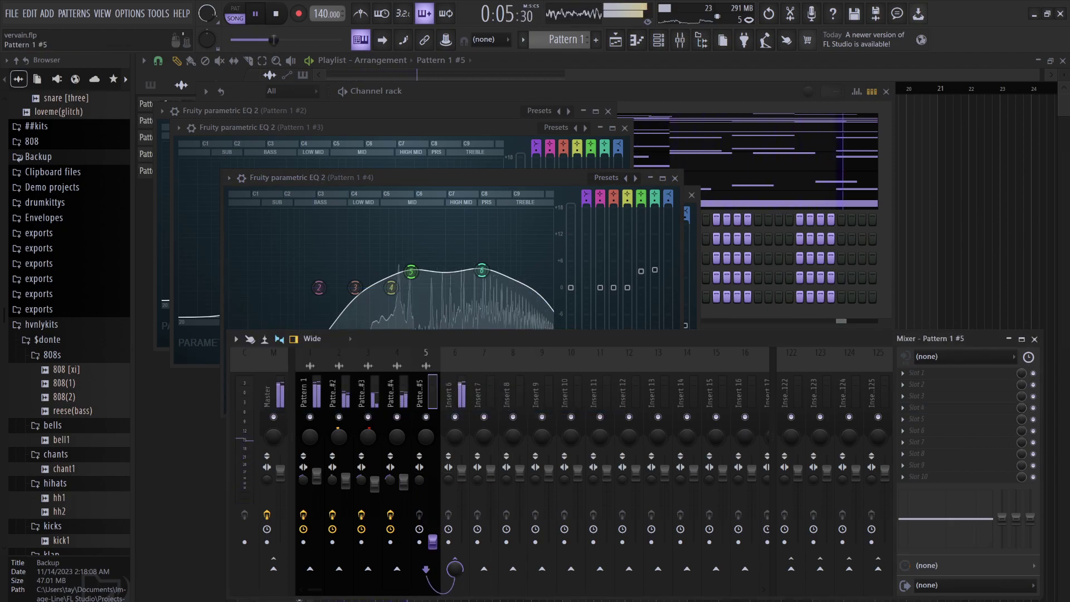
drag(432, 542, 432, 468)
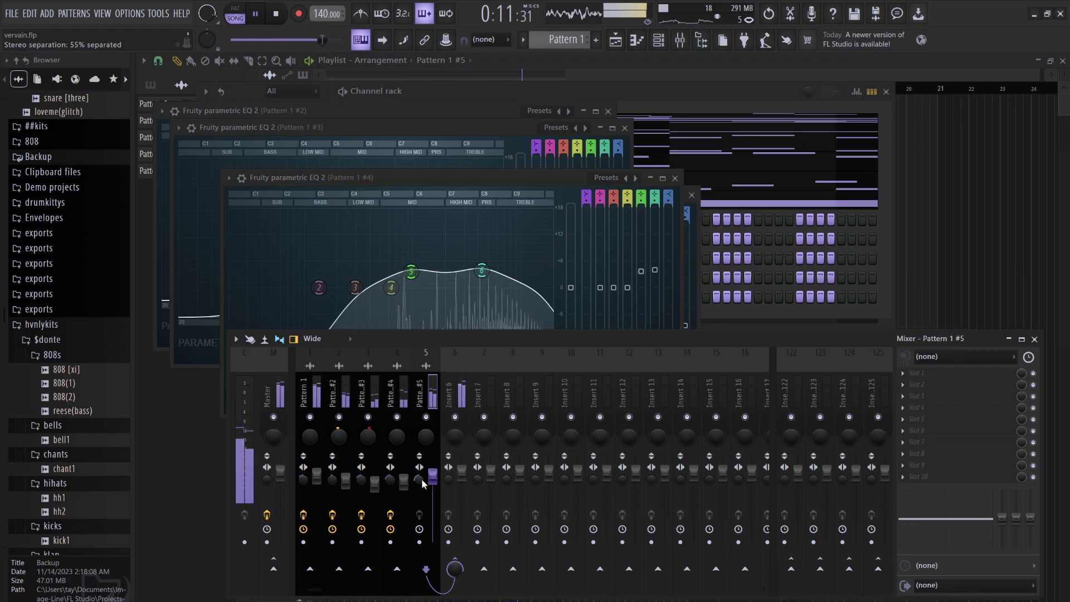
drag(432, 476, 432, 484)
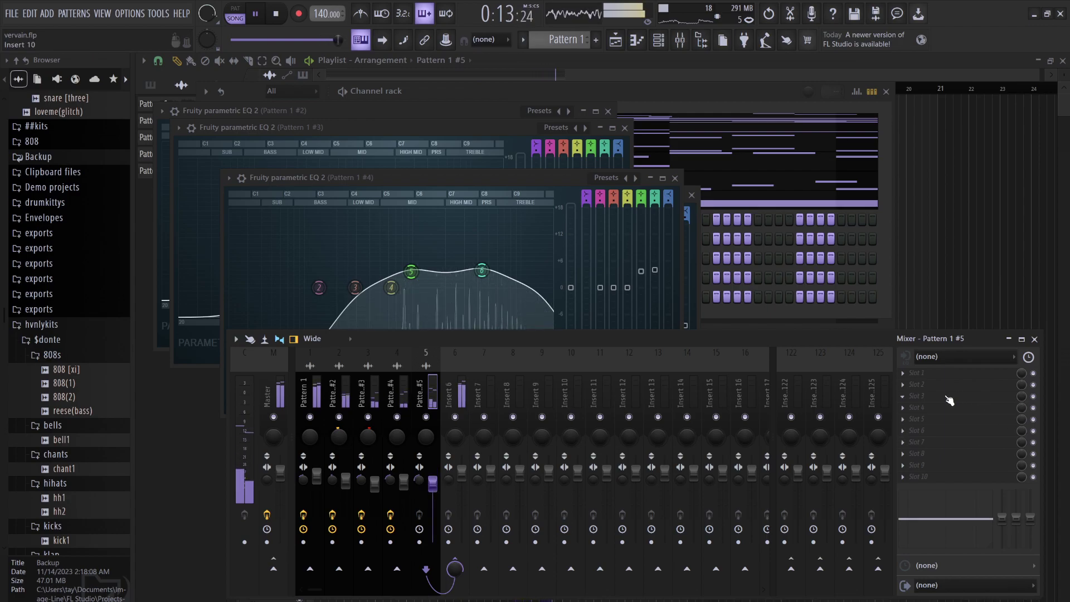
Add Parametric EQ 2 in slot 3 of Pattern 1 #5, cutting the lows, boosting bands 4 and 5, and reducing the highs.
click(734, 496)
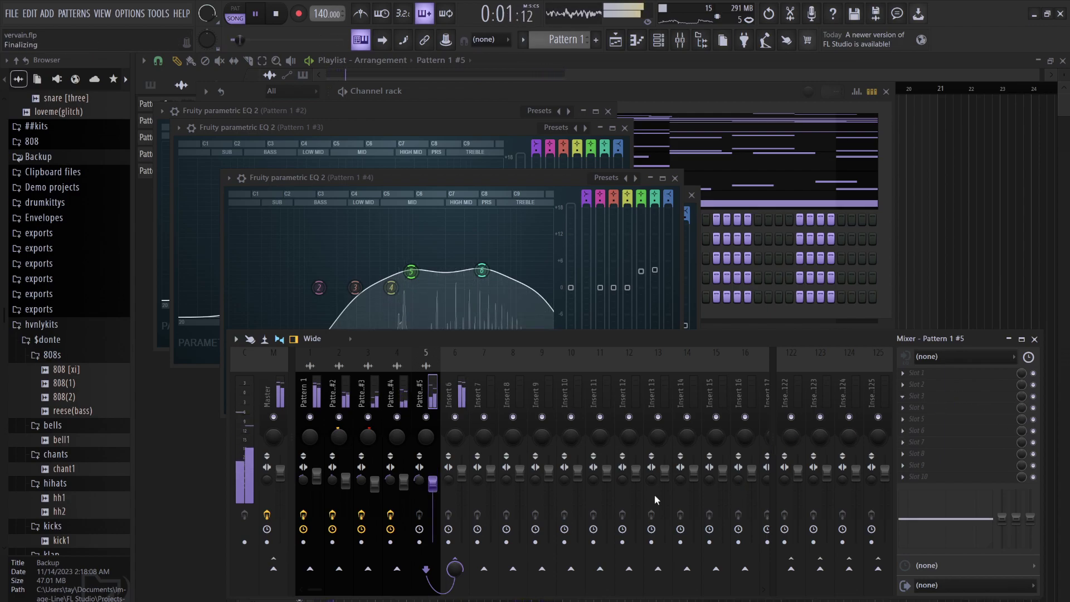
drag(297, 306, 315, 384)
drag(408, 305, 546, 383)
click(416, 490)
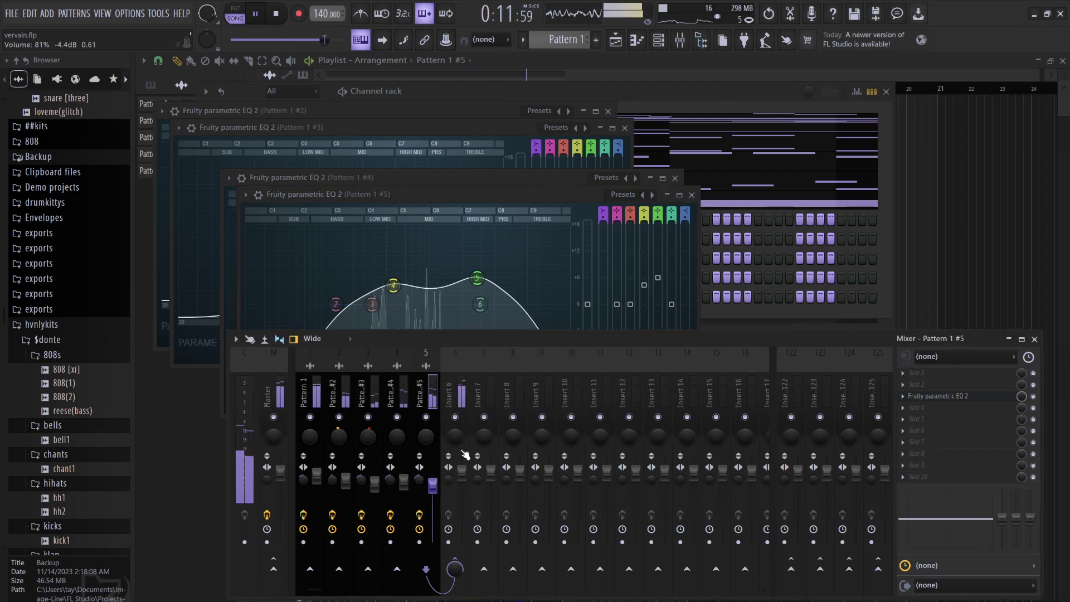
Save the project and add FabFilter Pro-C 2 in slot 3 of Insert 6, adjusting threshold and ratio, with wet gain about +1.12 dB.
click(457, 386)
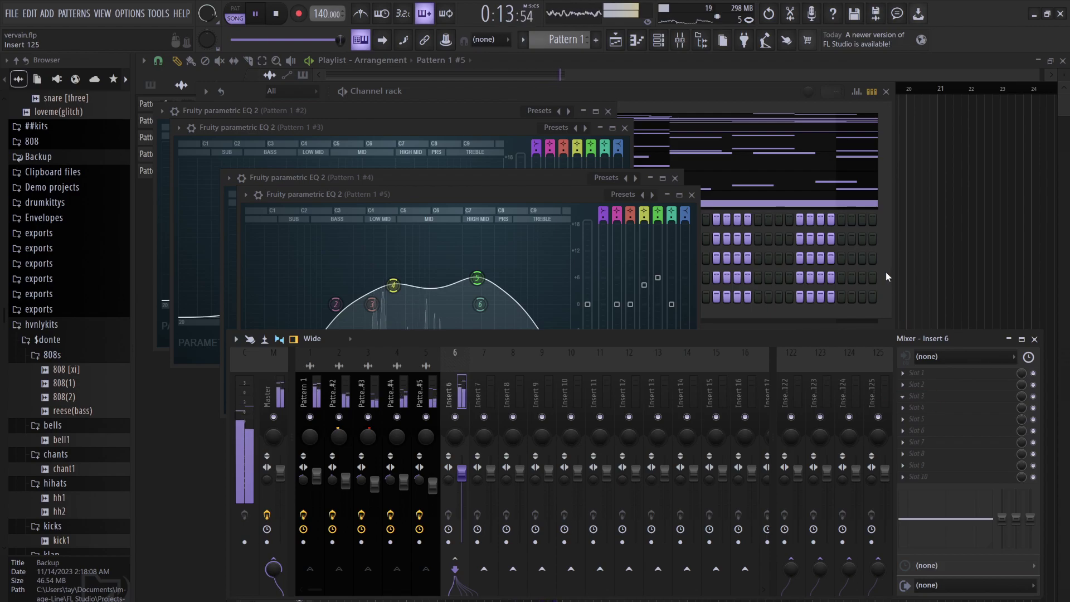
key(ctrl+s)
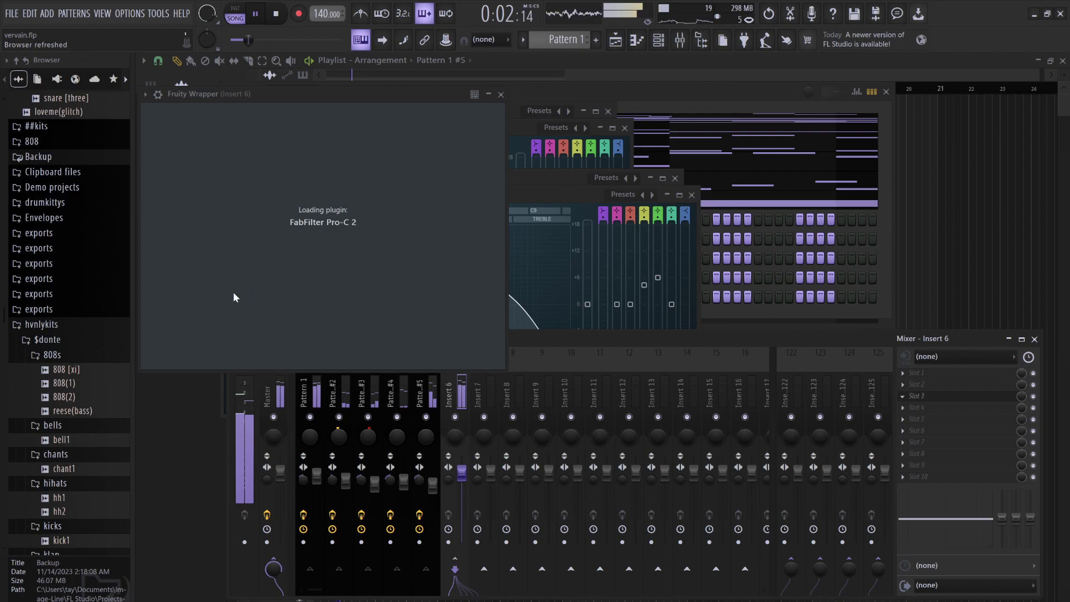
drag(196, 318, 193, 347)
drag(266, 319, 268, 334)
drag(569, 375, 556, 287)
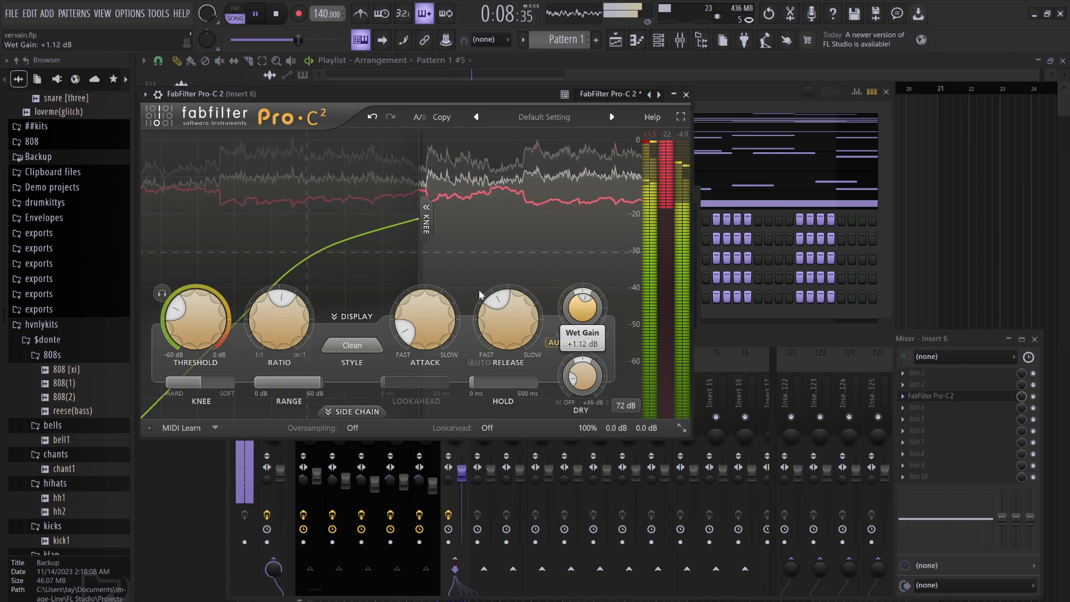
drag(195, 304, 191, 278)
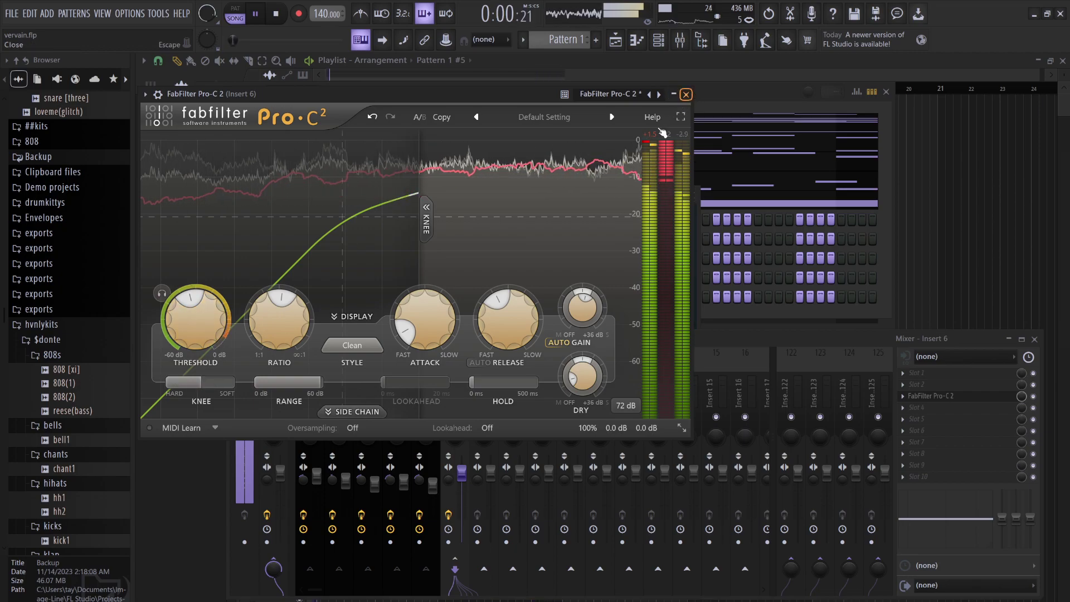
click(687, 95)
Load the klap [zero] sample from the klap folder as a new channel below Pattern 1 #5.
click(626, 95)
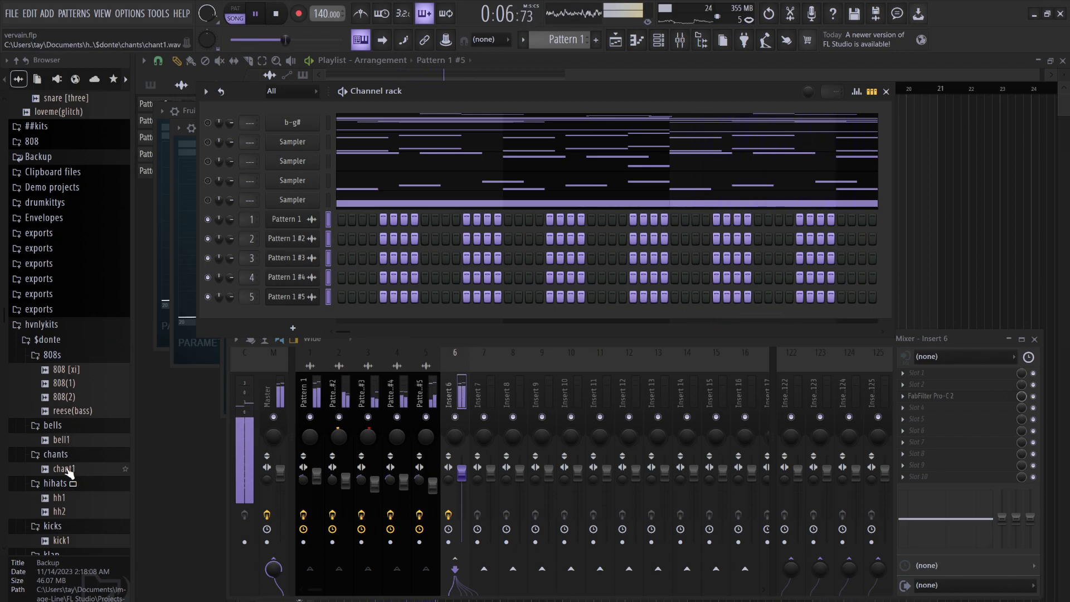
scroll(70, 473, down, 8)
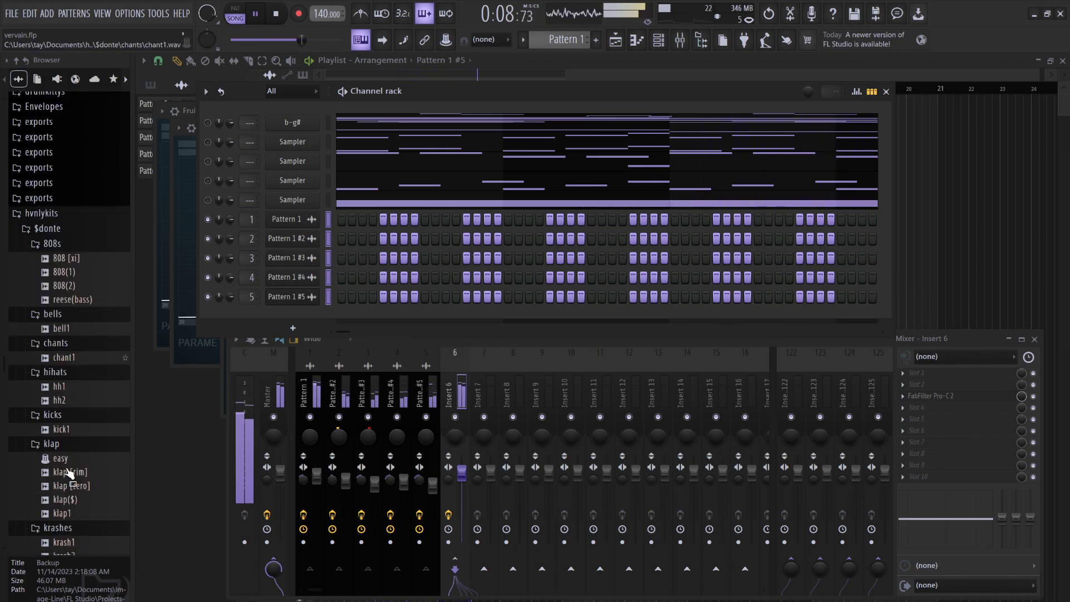
drag(82, 269, 321, 309)
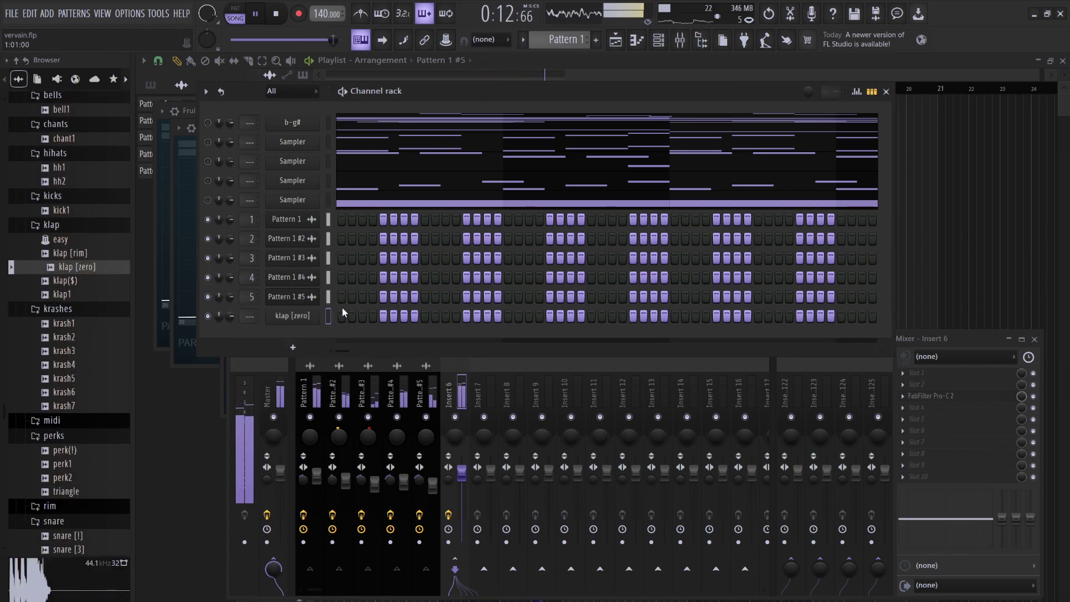
click(311, 318)
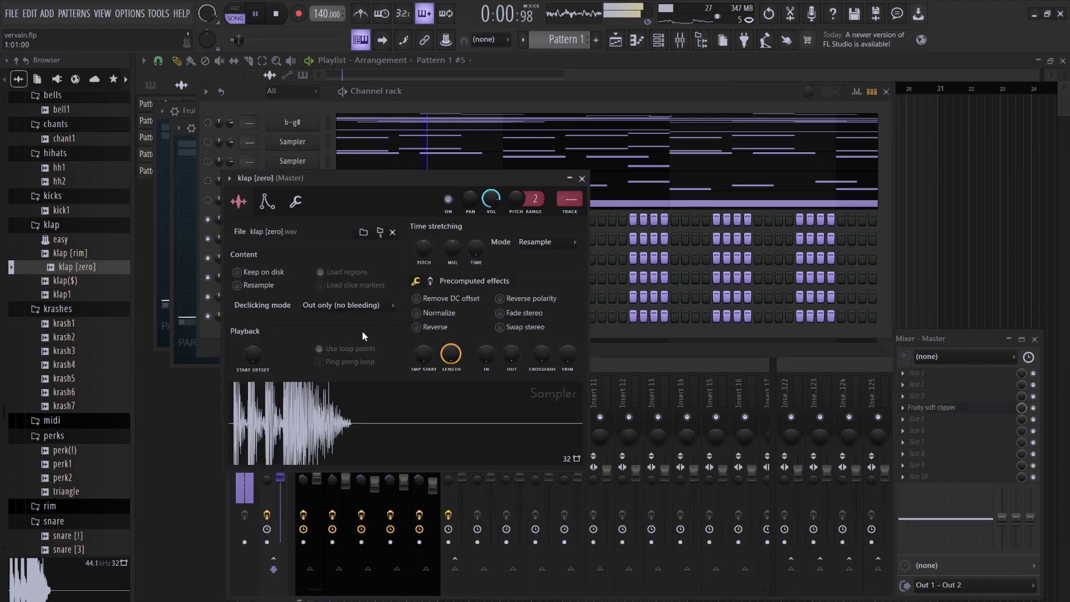
click(469, 95)
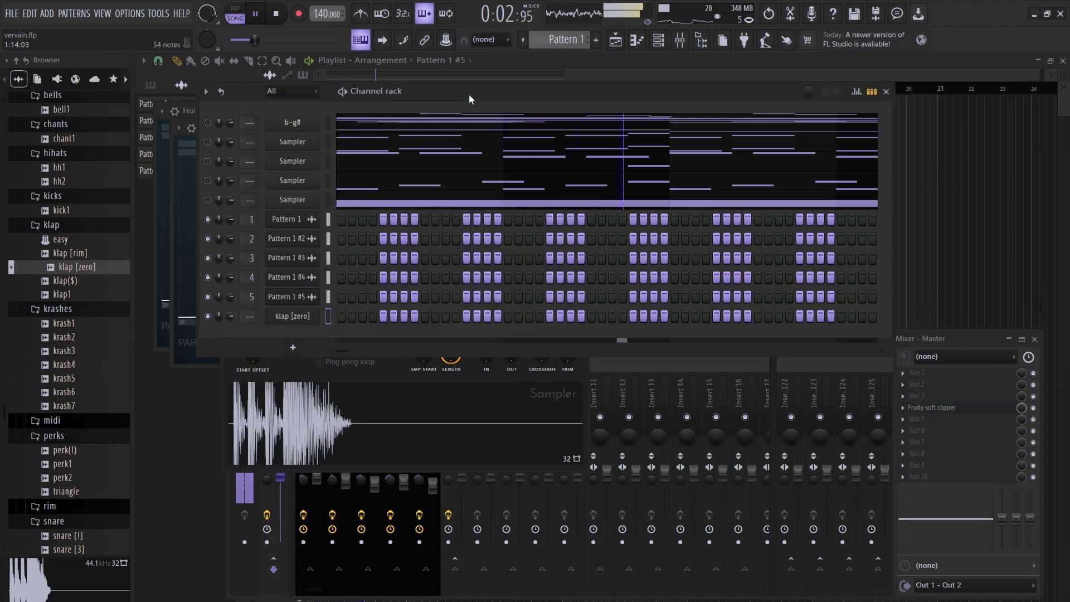
Place klap [zero] hits on steps 9, 10 and 11 and give them descending velocities.
drag(426, 319, 446, 316)
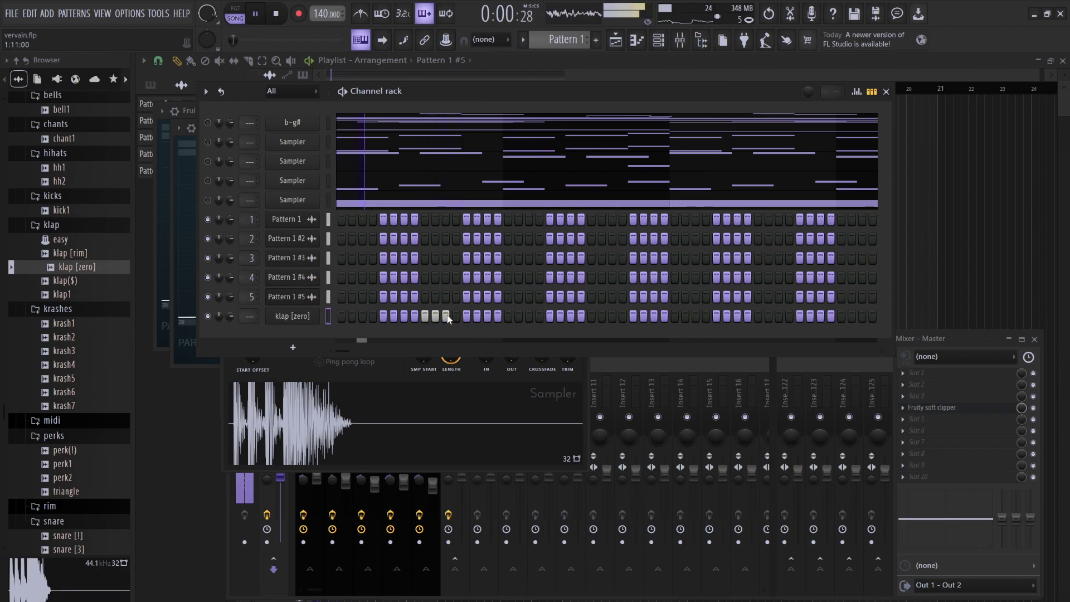
click(857, 92)
mouse_move(460, 439)
mouse_down()
mouse_move(442, 394)
mouse_move(449, 421)
mouse_up()
key(space)
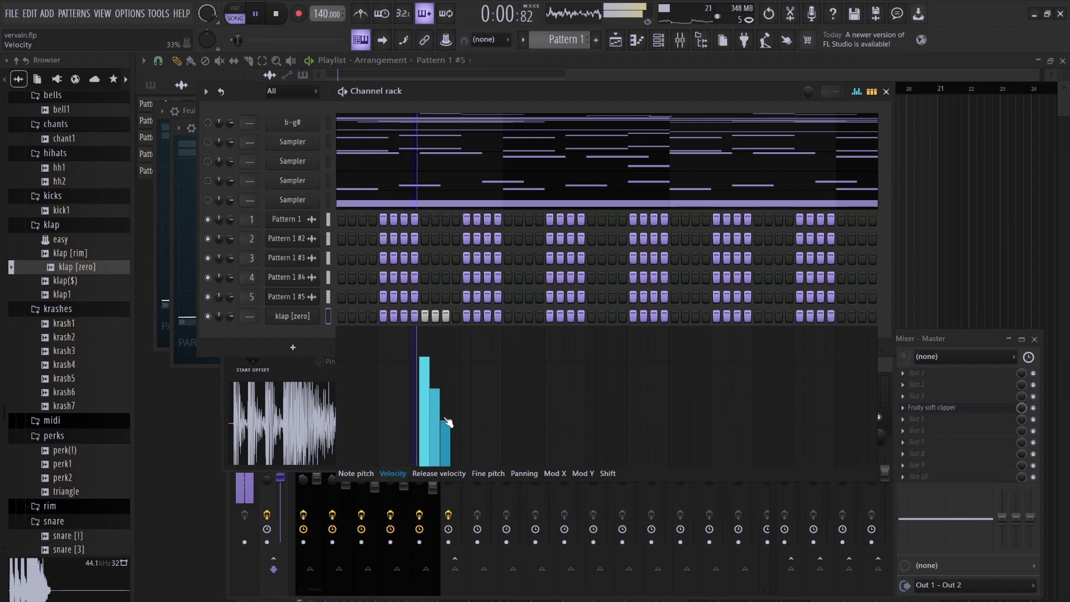
key(space)
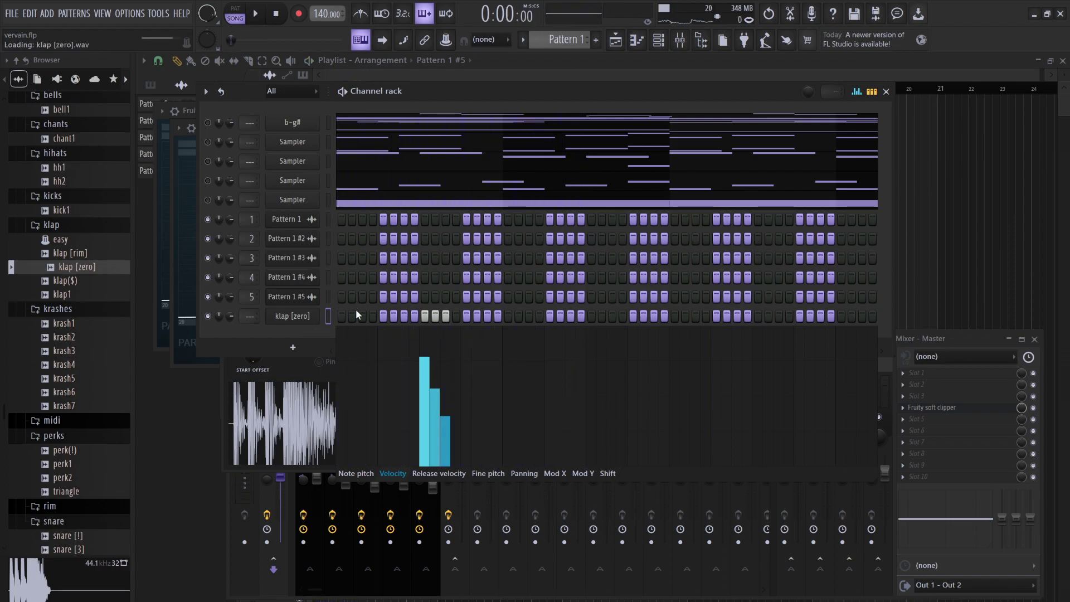
Duplicate the first bar of klap [zero] hits through bar 8 in the piano roll and play back the result.
key(F7)
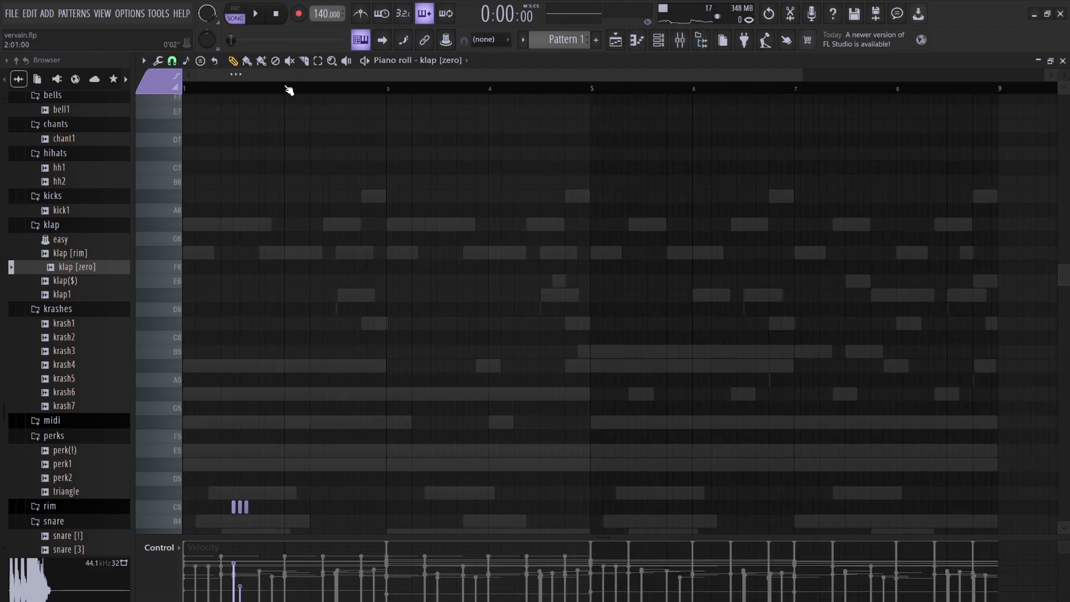
drag(197, 102, 160, 115)
key(ctrl+b)
key(ctrl+b)
key(ctrl+b)
key(ctrl+b)
key(ctrl+b)
key(ctrl+b)
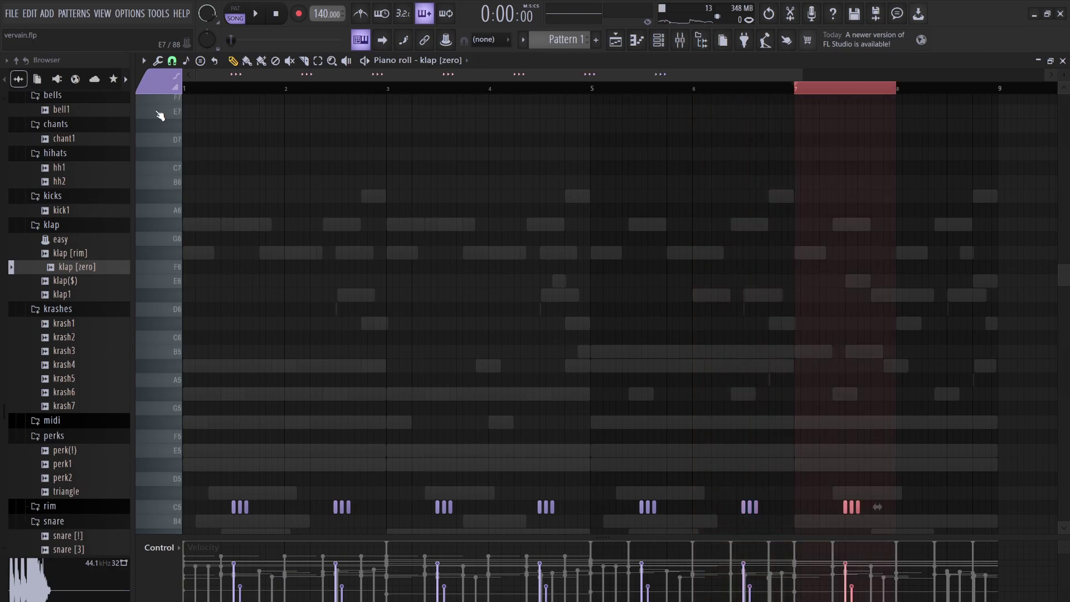
key(ctrl+b)
key(space)
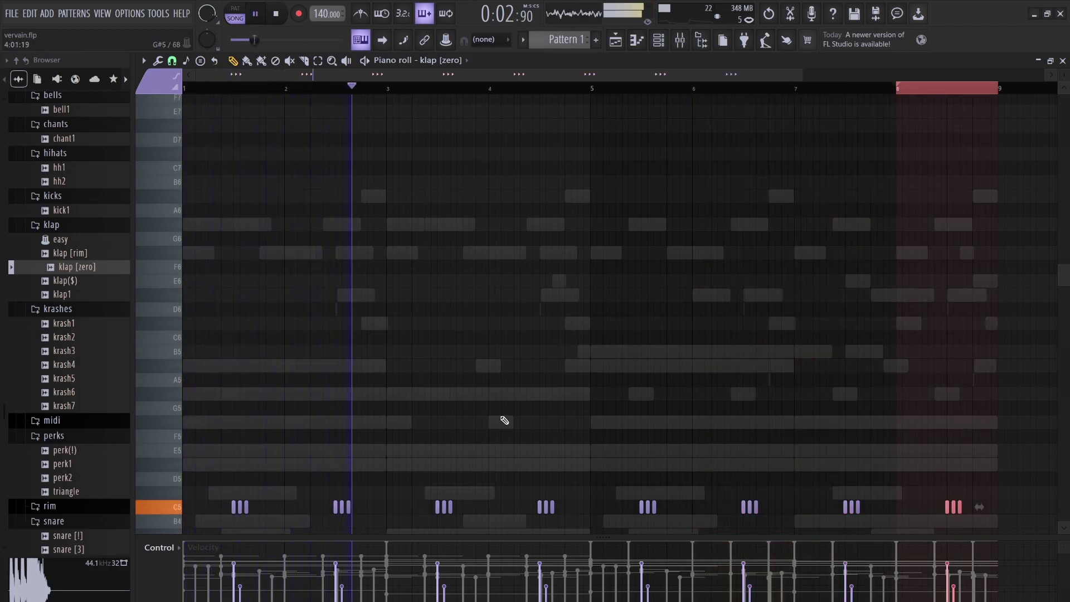
Load the snare [3] sample from the snare folder as a new channel below klap [zero].
click(658, 40)
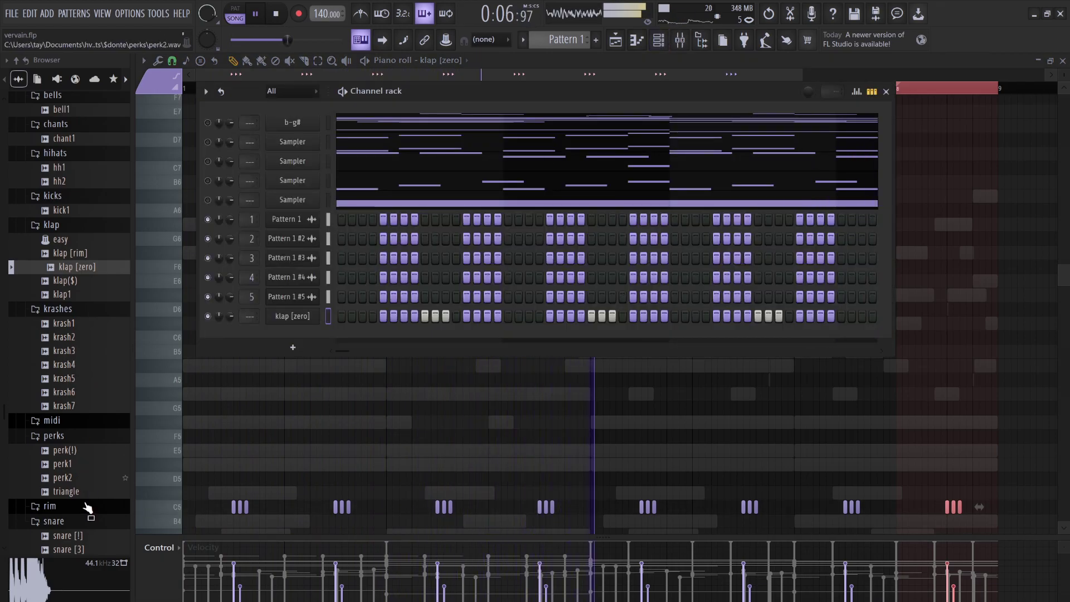
scroll(86, 457, down, 4)
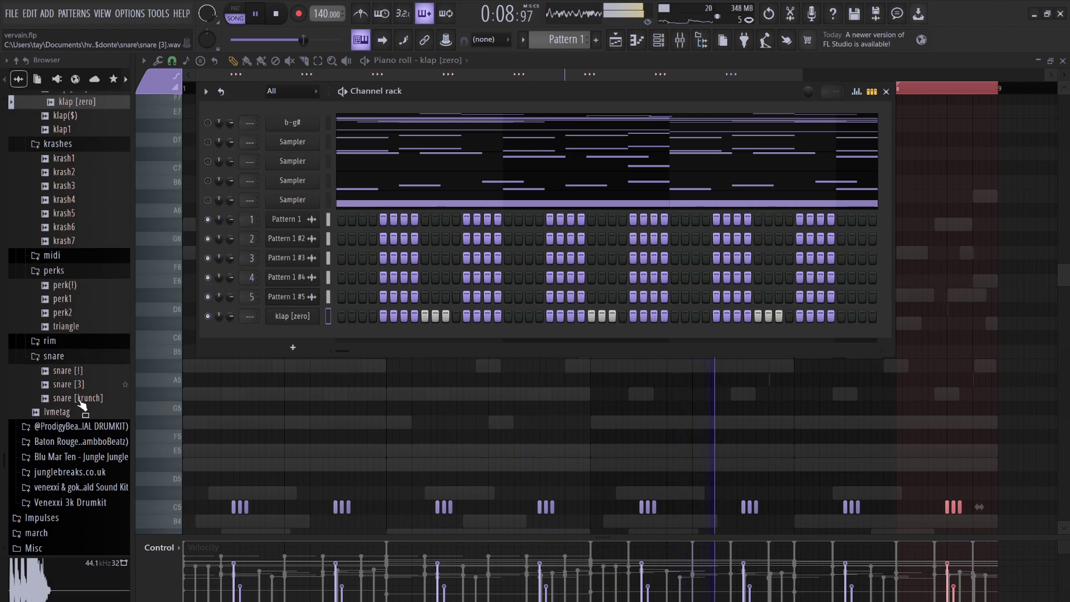
drag(72, 390, 318, 338)
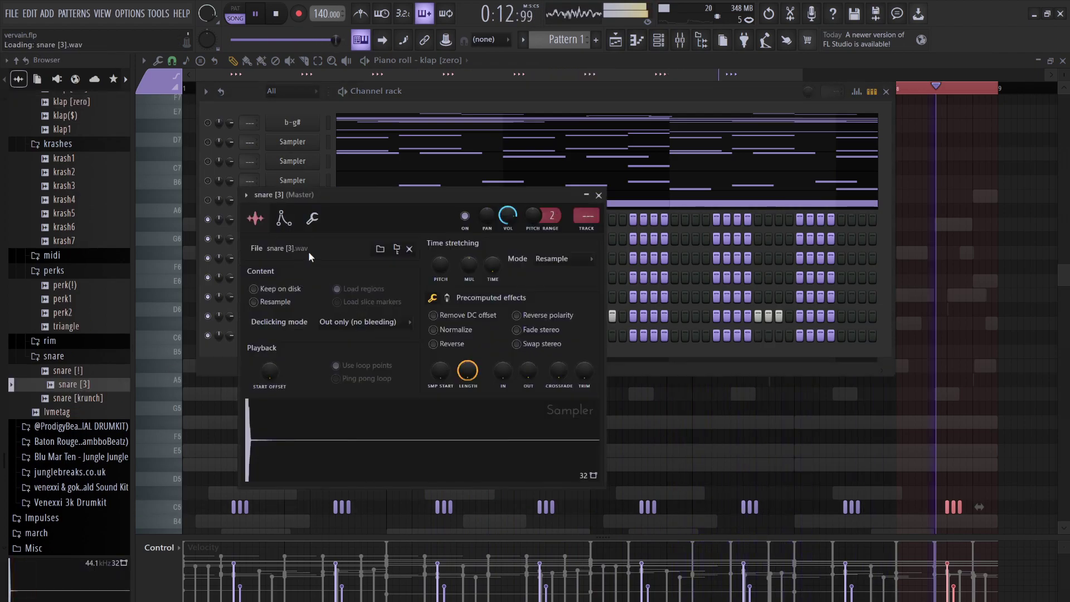
key(space)
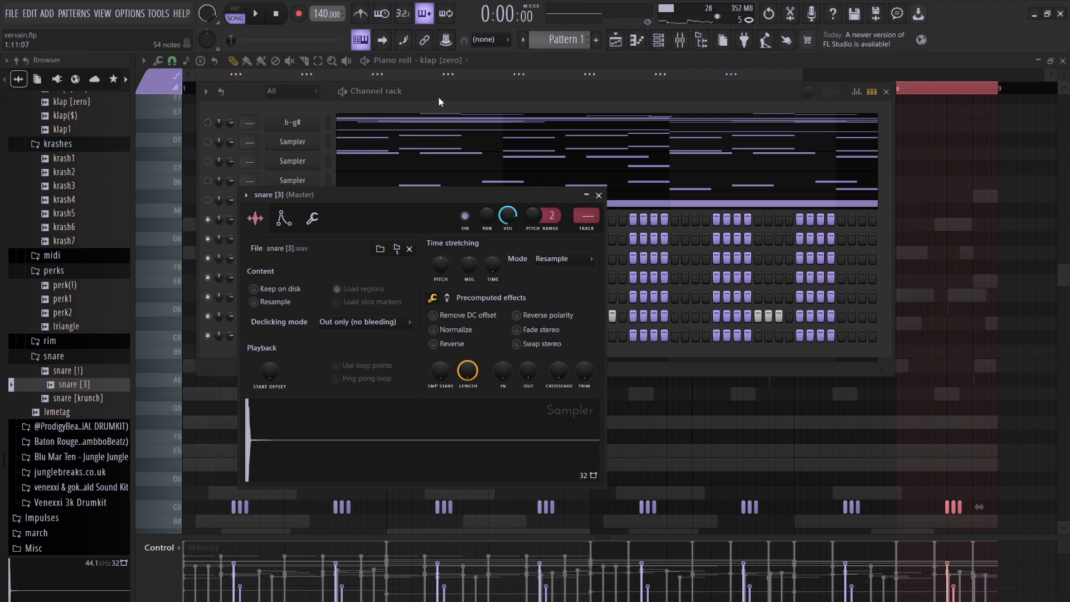
click(439, 100)
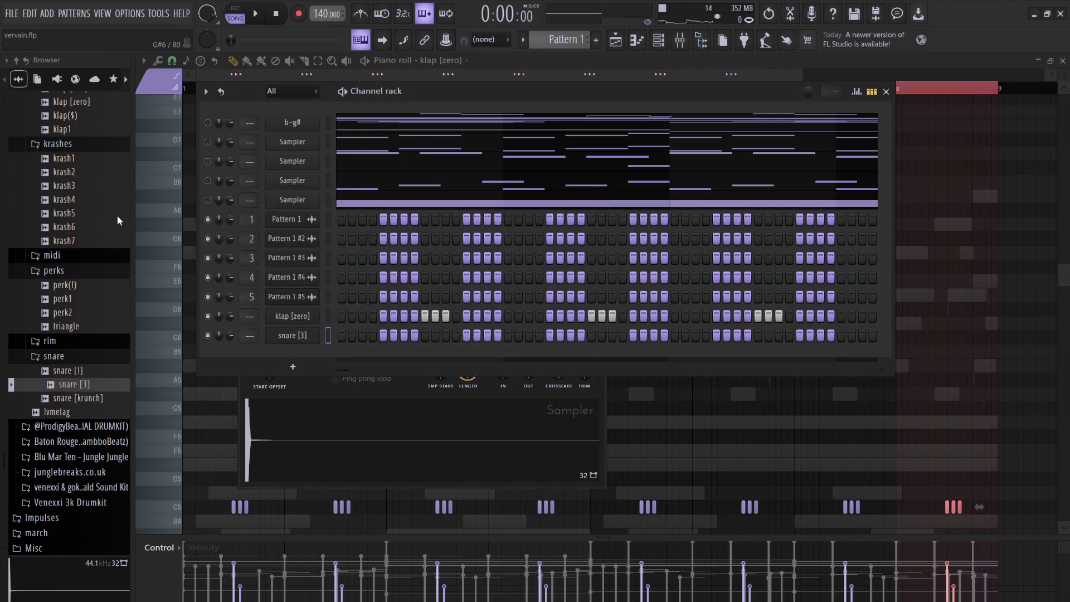
Apply the easy score file from the klap folder to the snare [3] channel and play the pattern.
scroll(119, 239, up, 8)
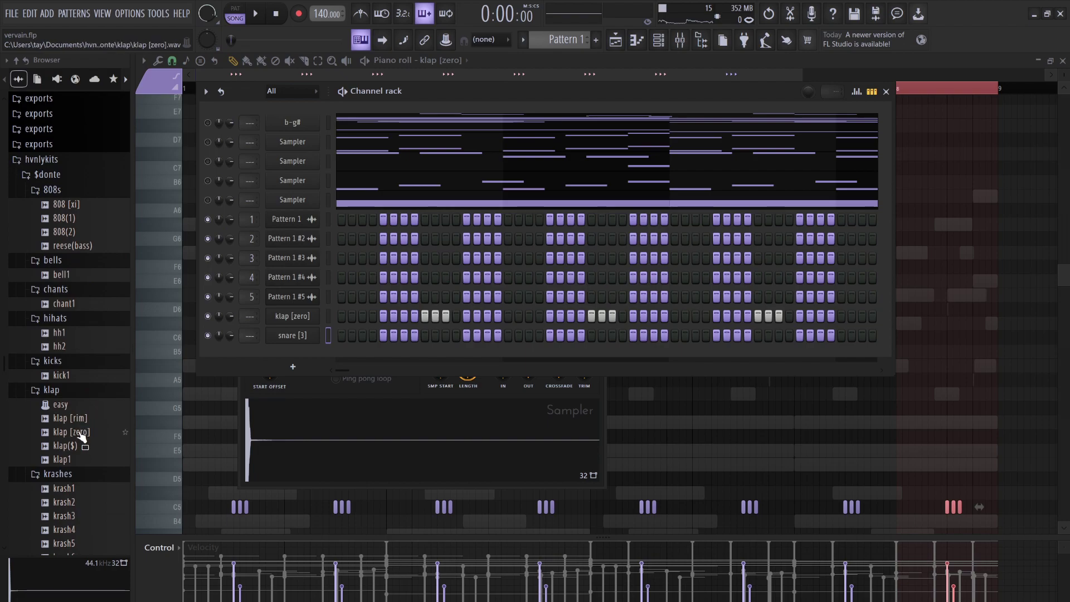
drag(63, 406, 303, 332)
key(space)
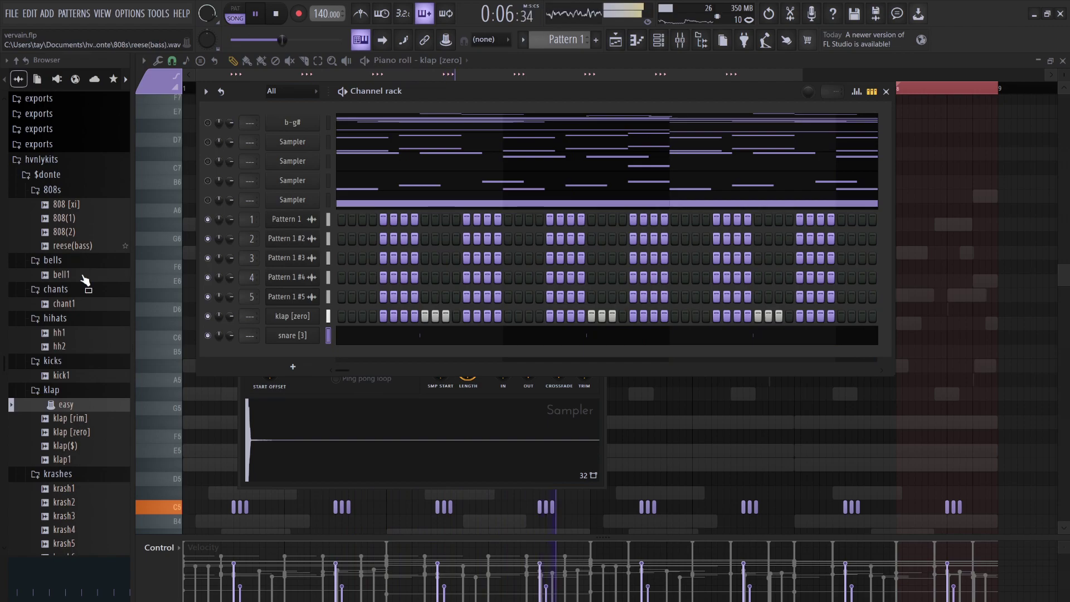
Load the hh2 hi-hat sample as a new channel and place hits on steps 1 to 3.
drag(61, 345, 344, 361)
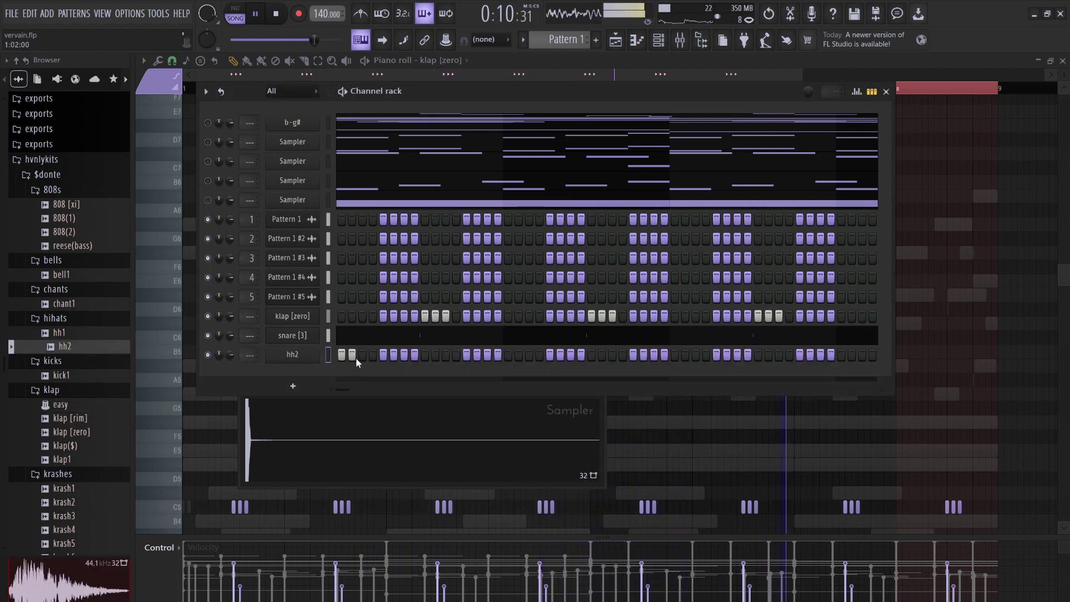
click(290, 356)
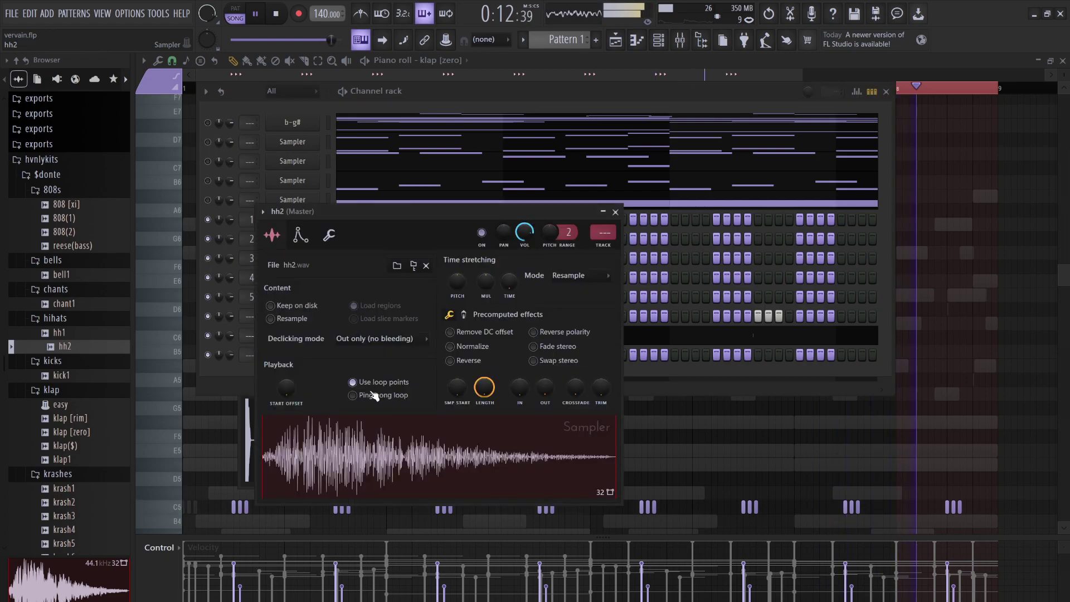
click(452, 92)
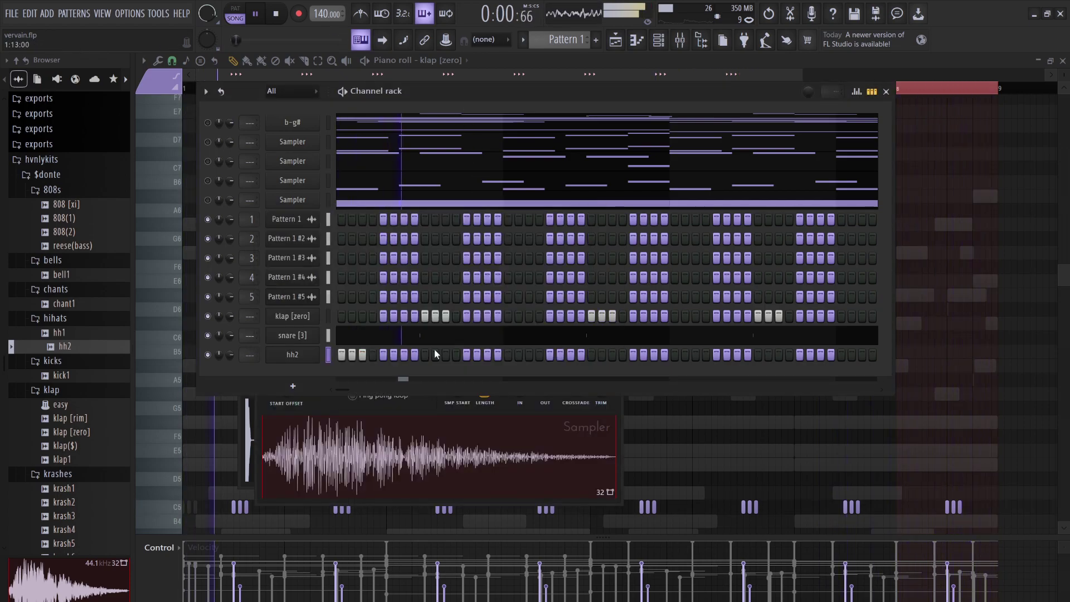
Add hh2 hits on steps 7, 11, 13, 15, 17 to 19 and 21 to 23.
click(446, 355)
click(468, 355)
click(487, 355)
key(space)
click(508, 355)
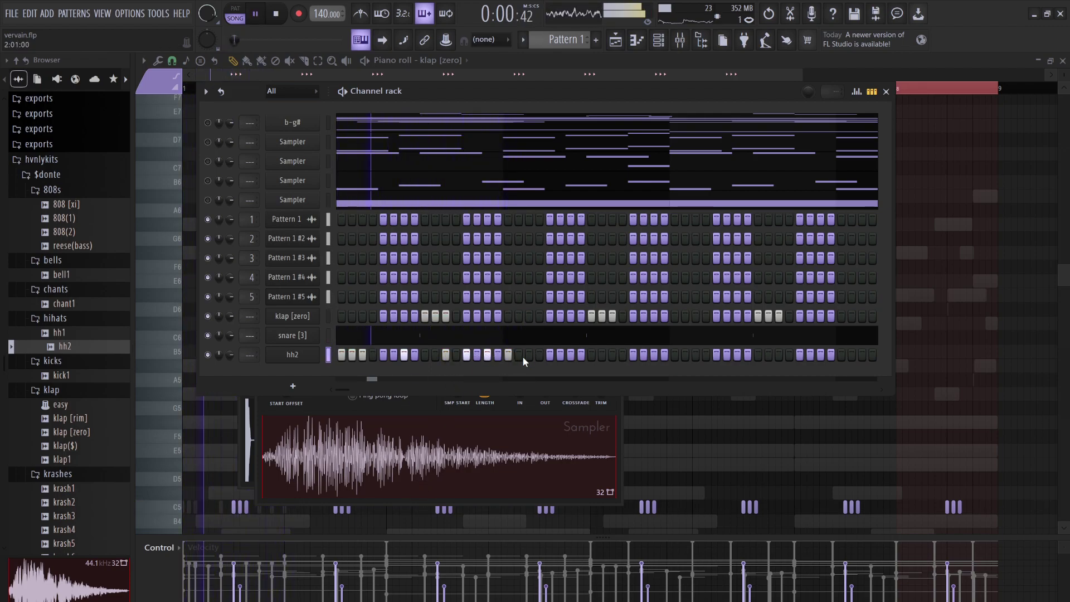
click(519, 355)
click(530, 356)
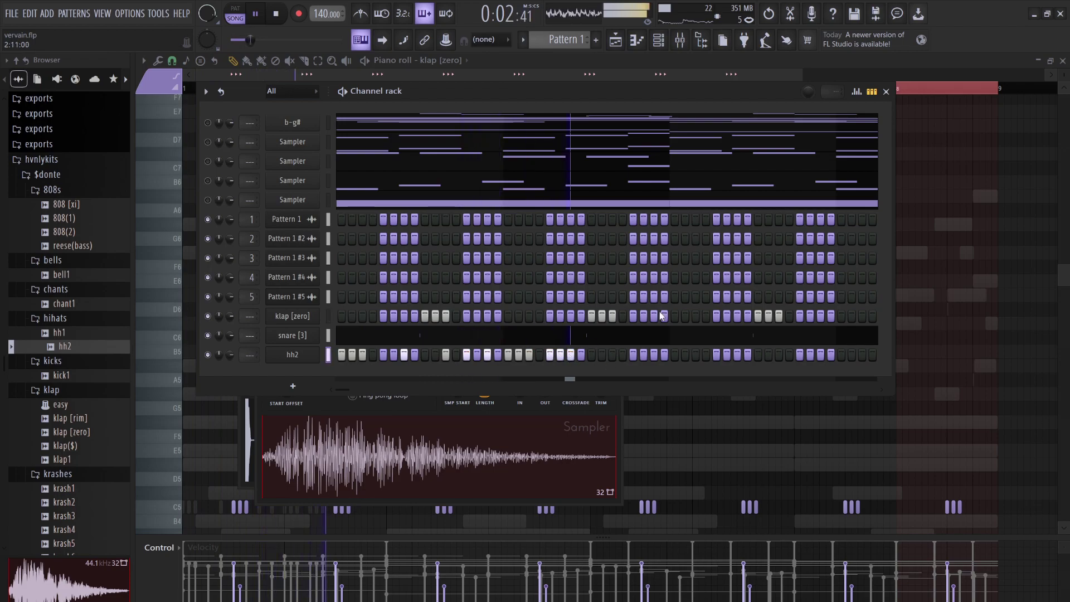
Complete the two-bar hh2 pattern with hits on steps 27 and 29 to 31, checking it in playback.
key(space)
key(space)
click(633, 355)
click(643, 355)
click(654, 355)
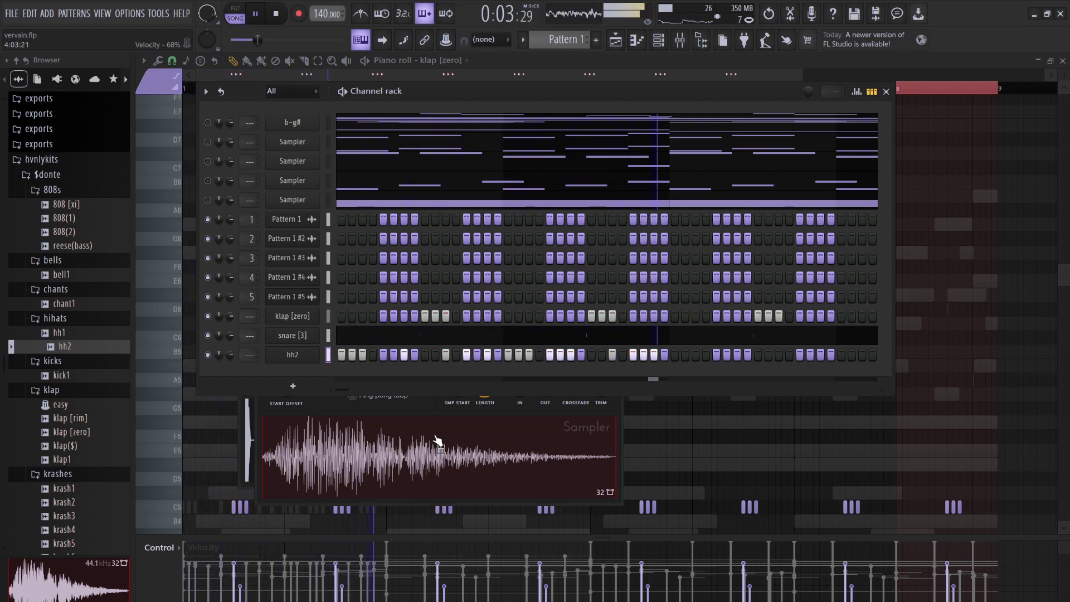
key(space)
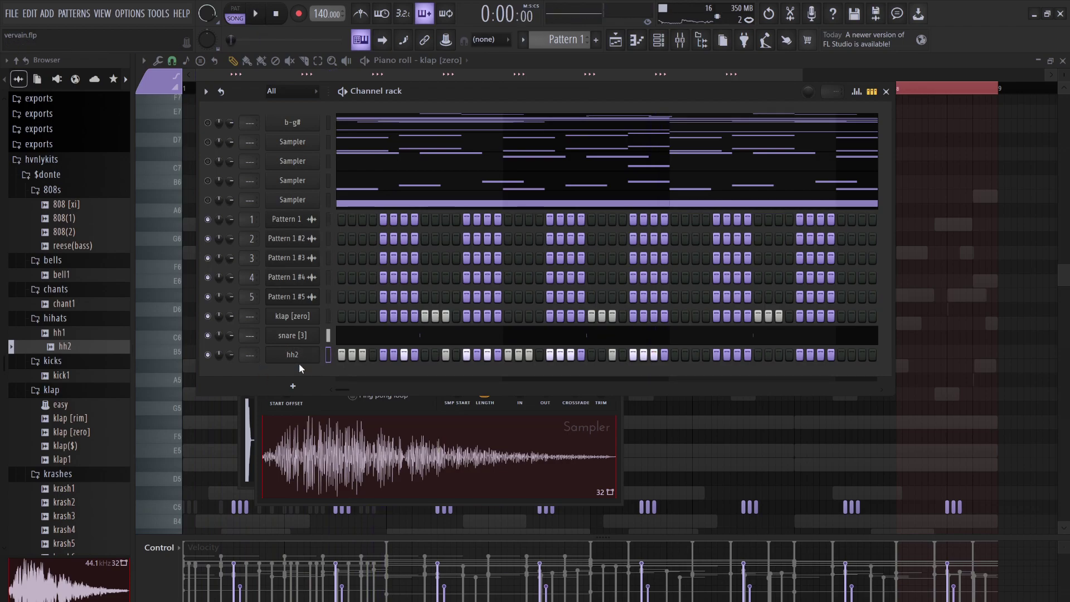
Try to duplicate the two-bar hh2 pattern in the piano roll, then remove the copied notes.
key(F7)
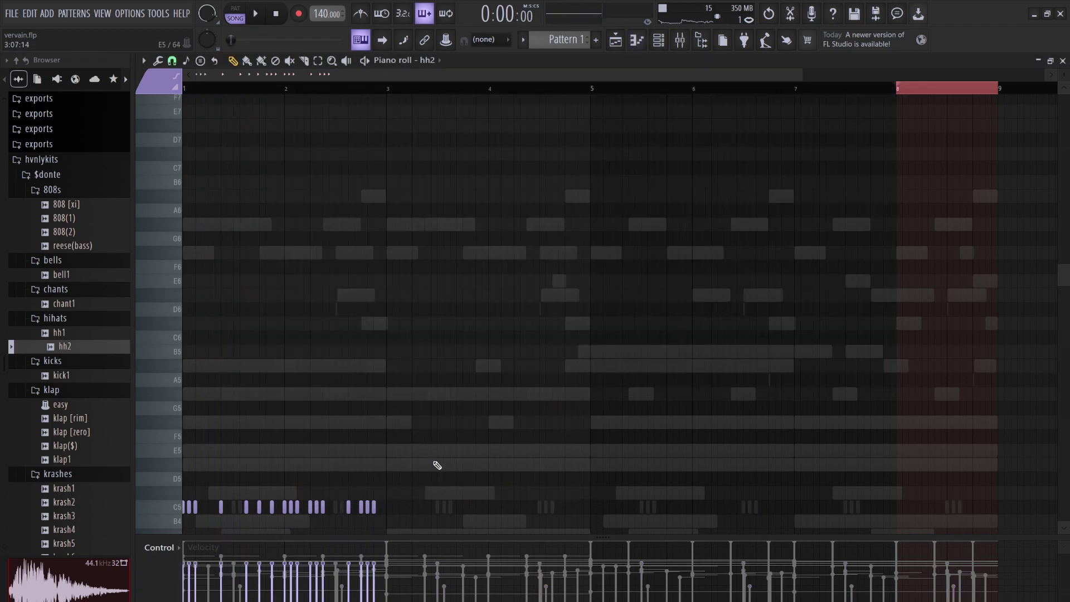
click(281, 90)
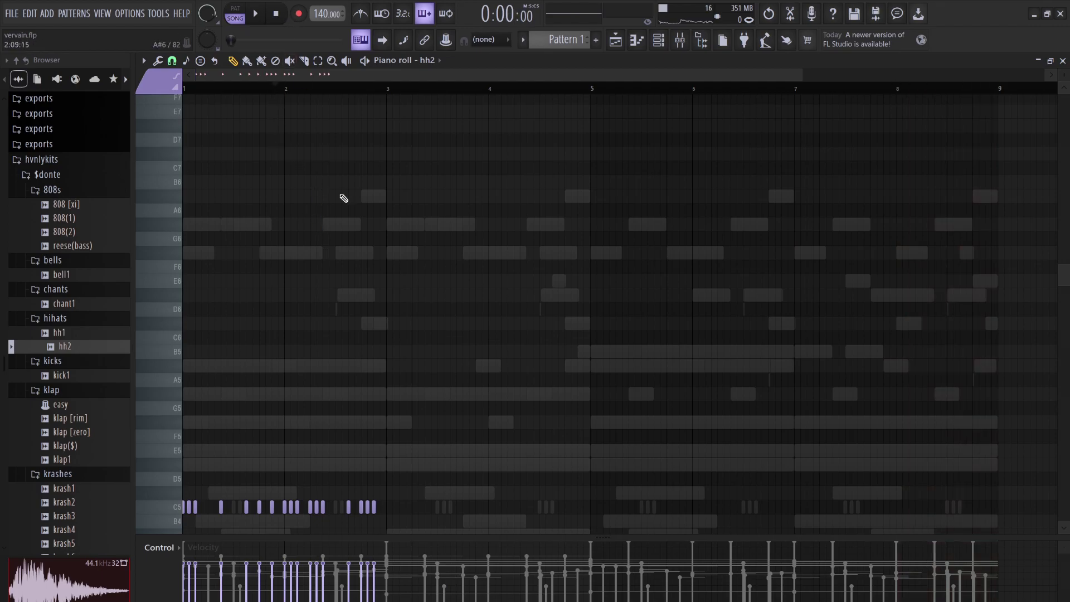
key(ctrl+v)
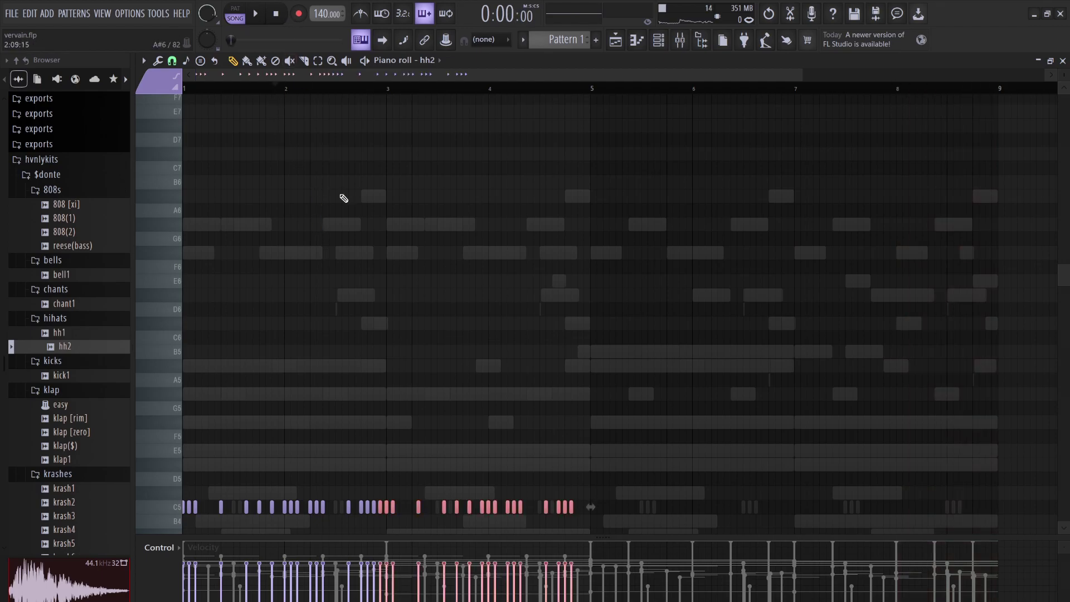
key(shift+Left)
key(Delete)
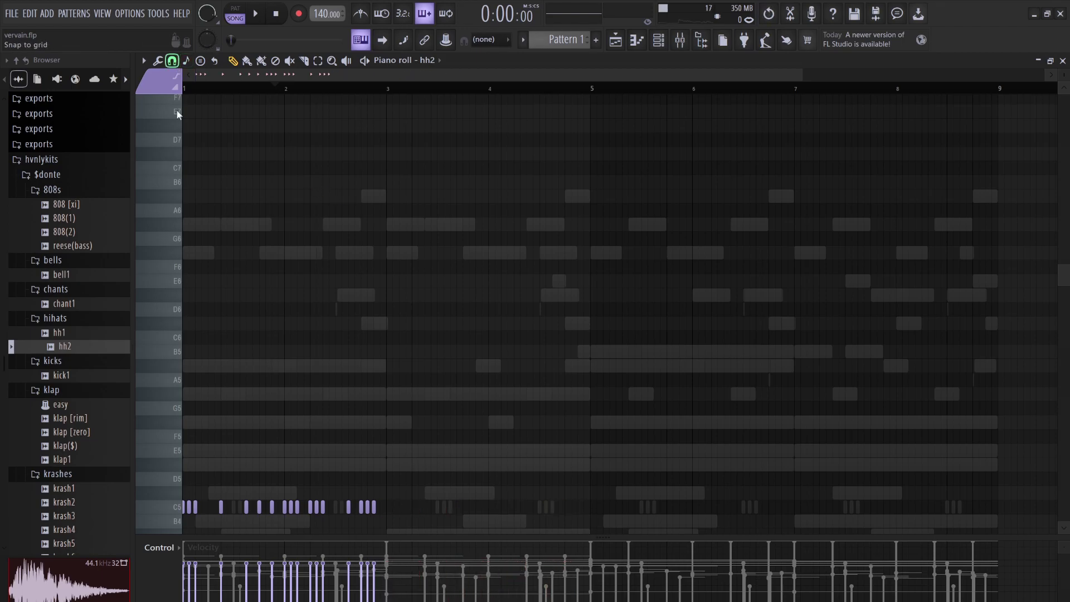
Repeat the two-bar hh2 pattern until it fills all eight bars, and play it back.
key(ctrl+v)
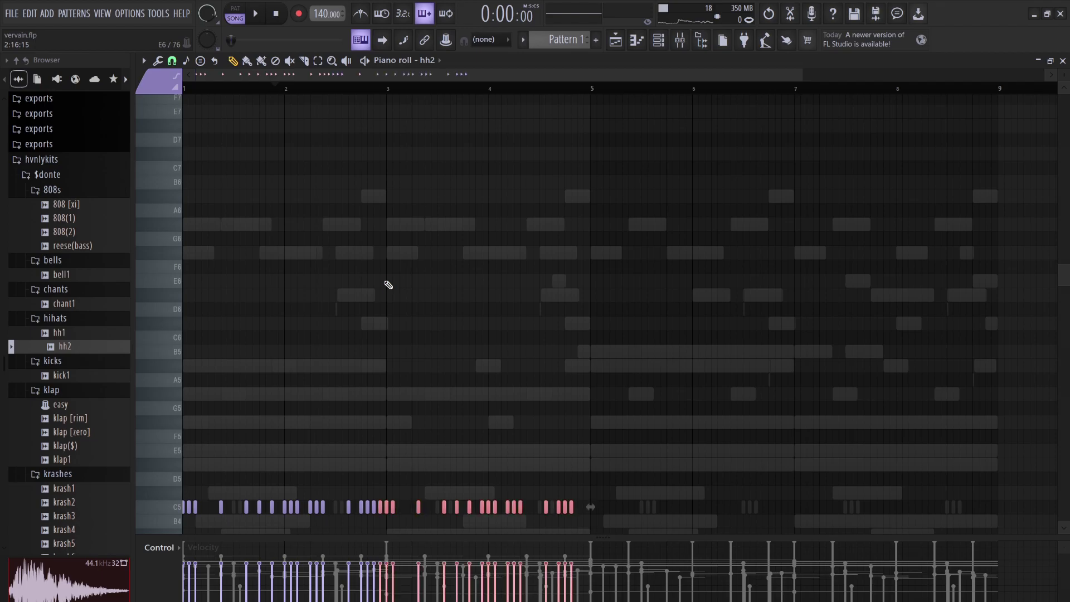
key(ctrl+b)
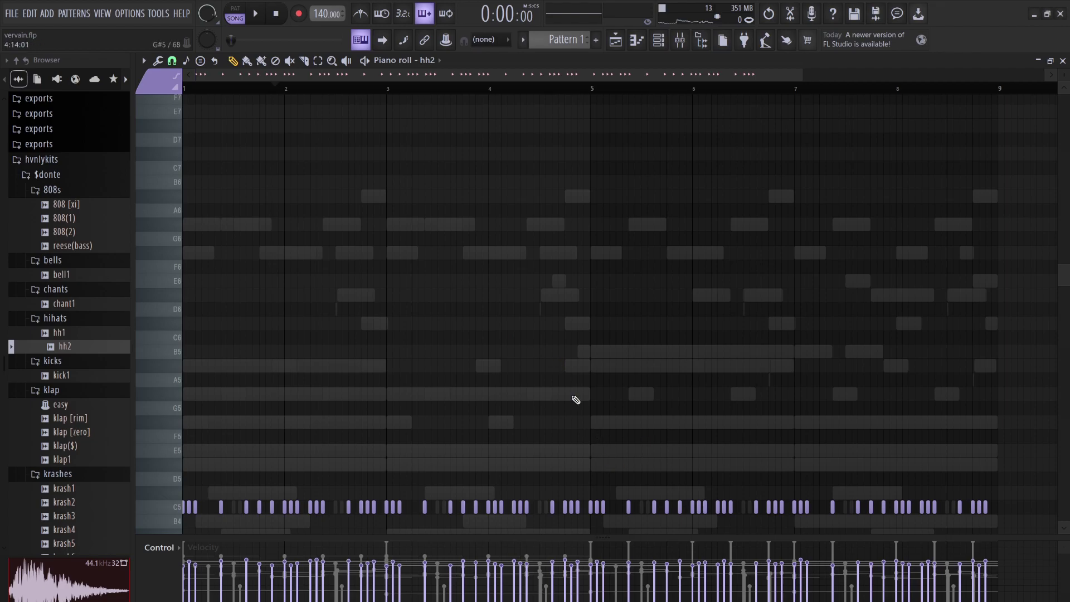
key(space)
Audition the crash samples krash4 to krash6, load krash6 as a new channel and place a hit on step 1.
click(658, 39)
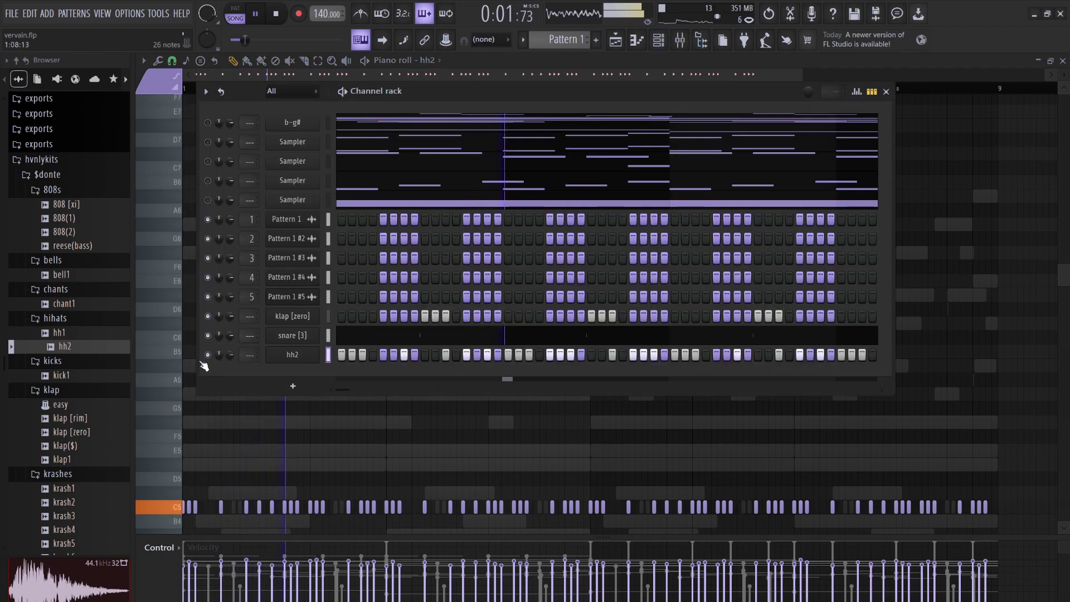
scroll(89, 401, down, 5)
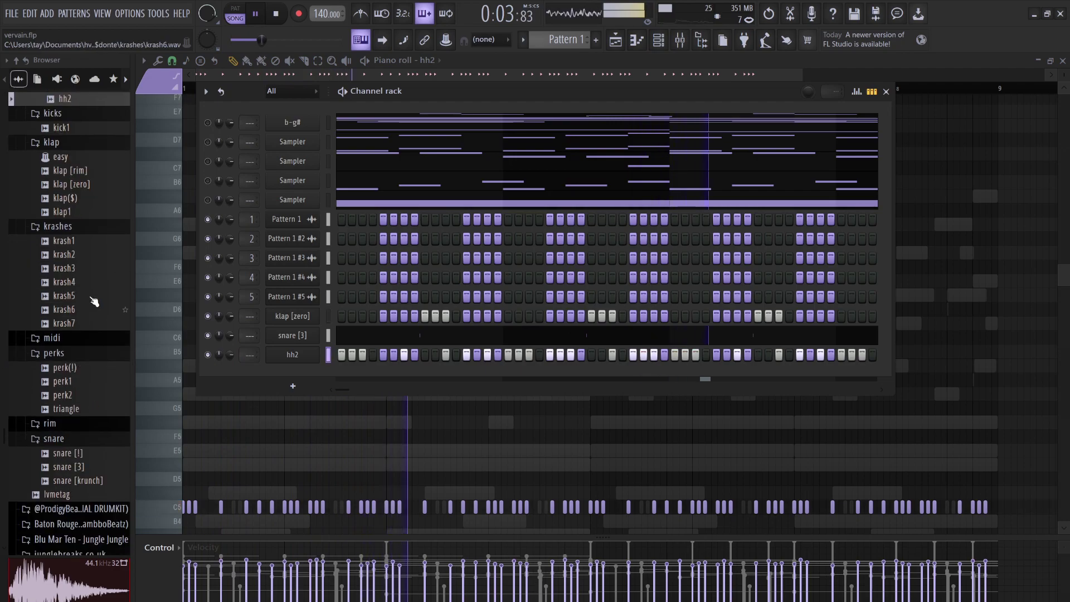
click(68, 283)
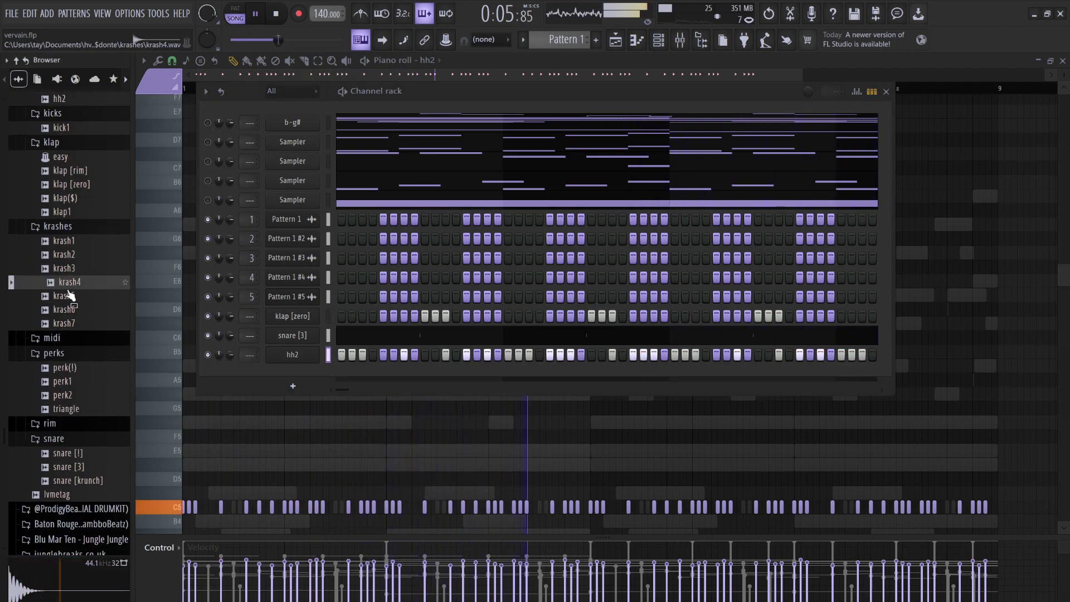
click(70, 296)
click(74, 309)
drag(74, 313, 306, 367)
click(338, 376)
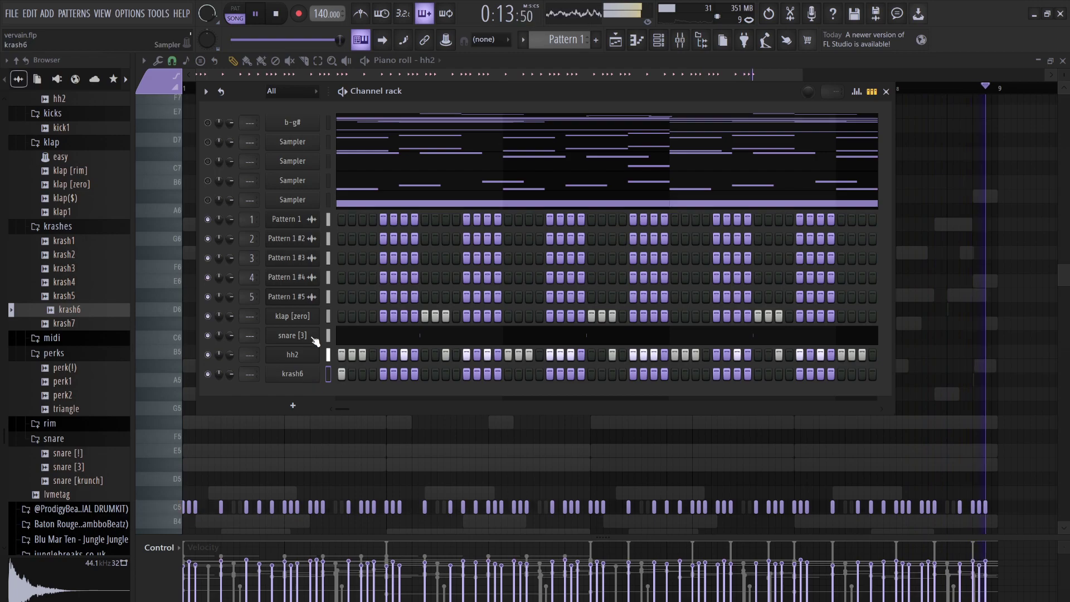
Add krash6 hits on steps 29 and 33, checking them in playback.
click(301, 372)
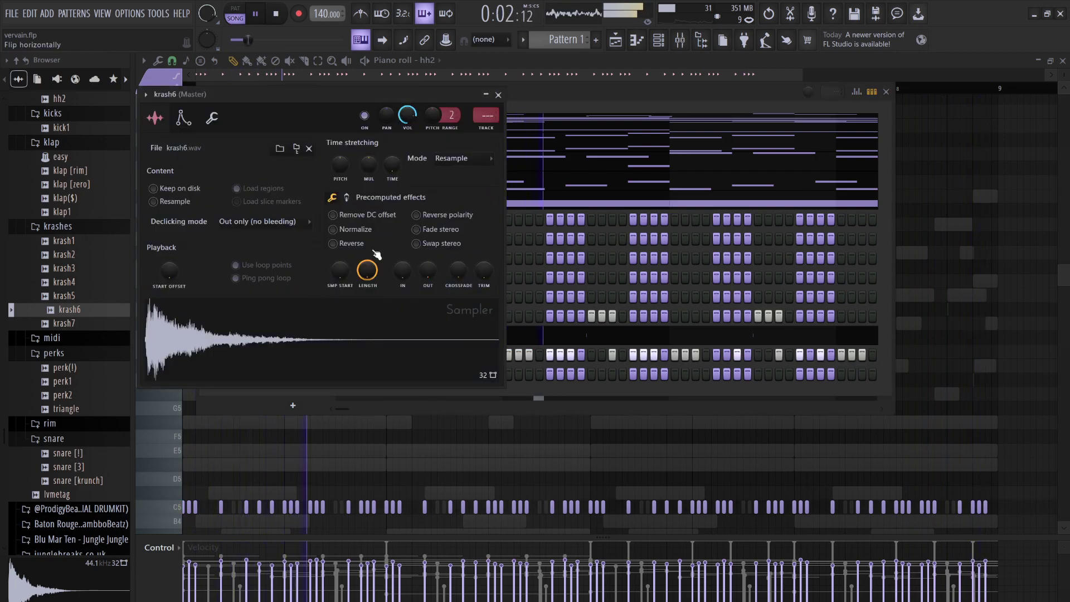
click(577, 100)
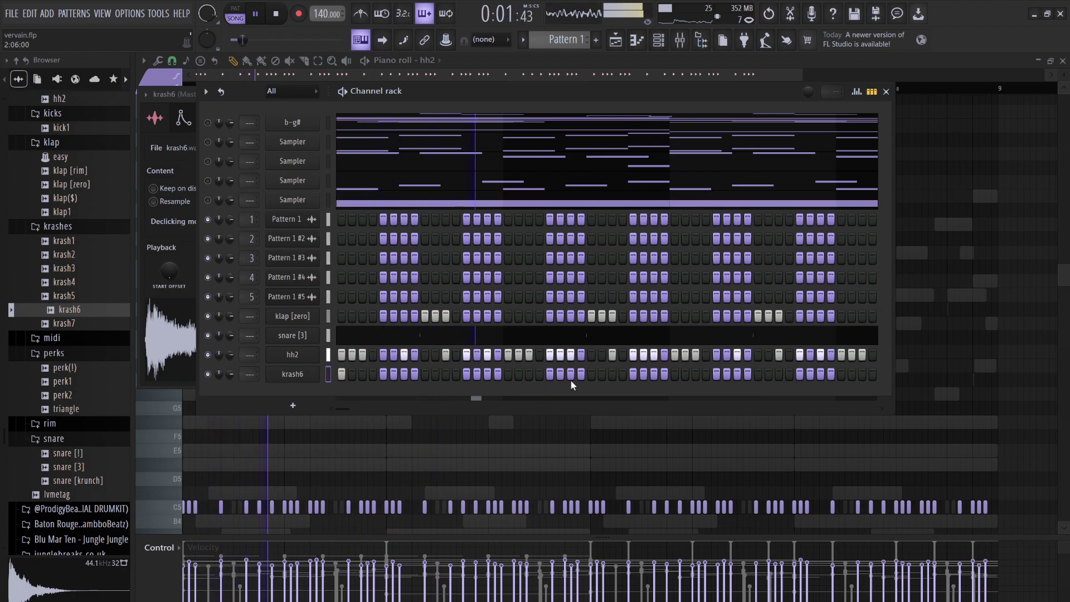
key(space)
click(676, 372)
key(space)
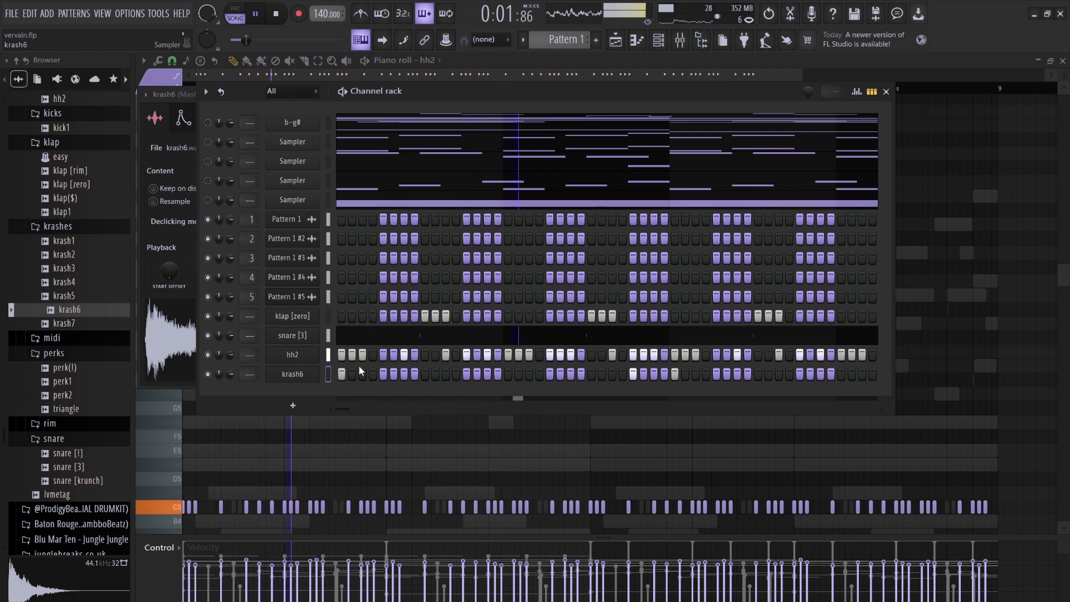
Duplicate the krash6 hits from bars 1 to 4 into bars 5 to 8 in the piano roll, and play the result.
key(F7)
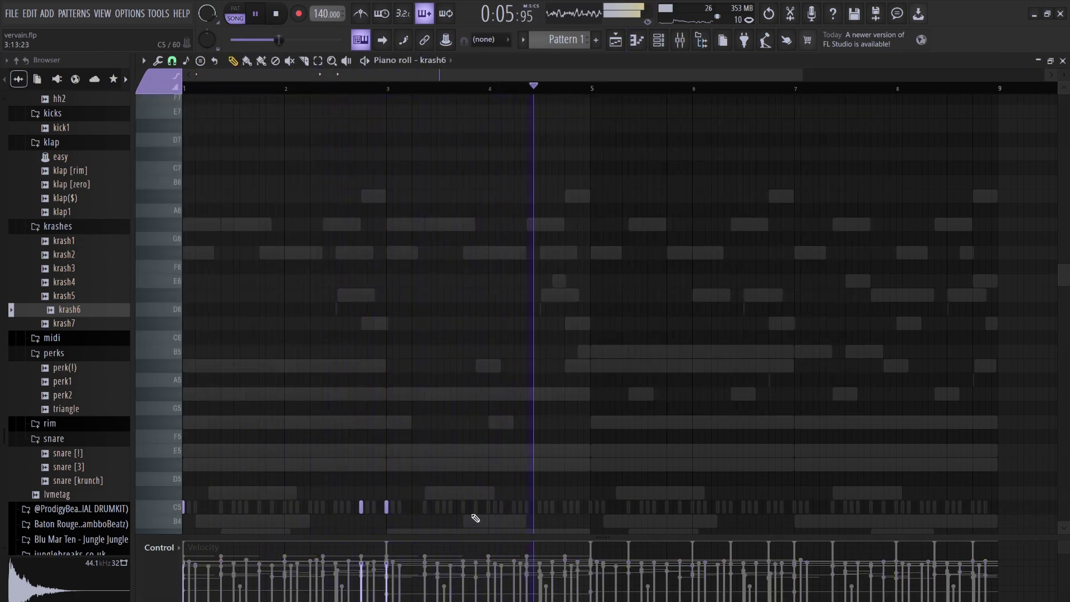
key(space)
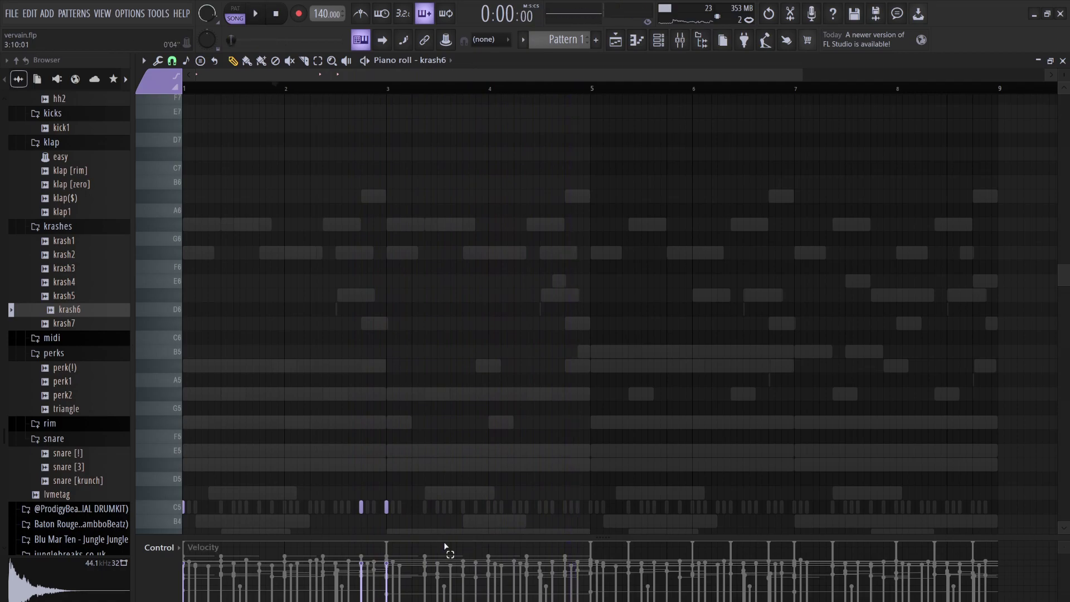
drag(444, 88, 158, 440)
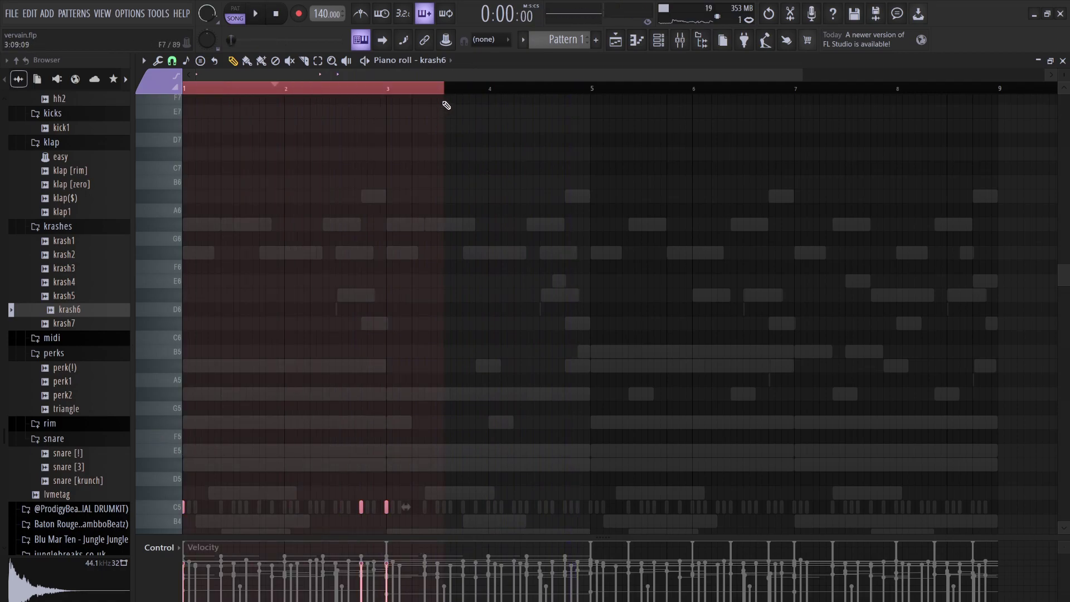
drag(595, 90, 127, 92)
key(ctrl+b)
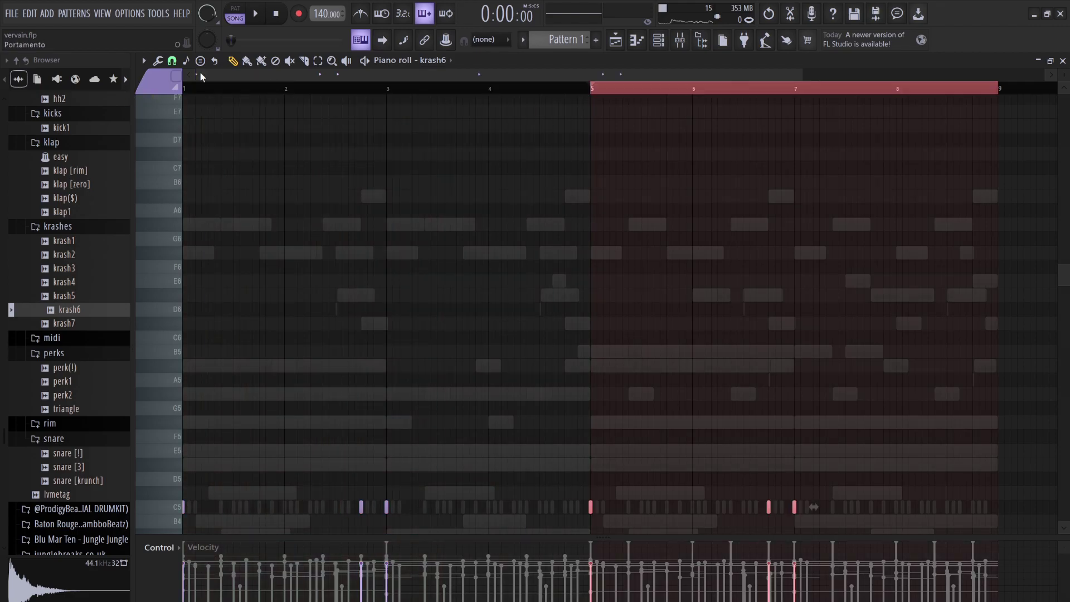
click(275, 90)
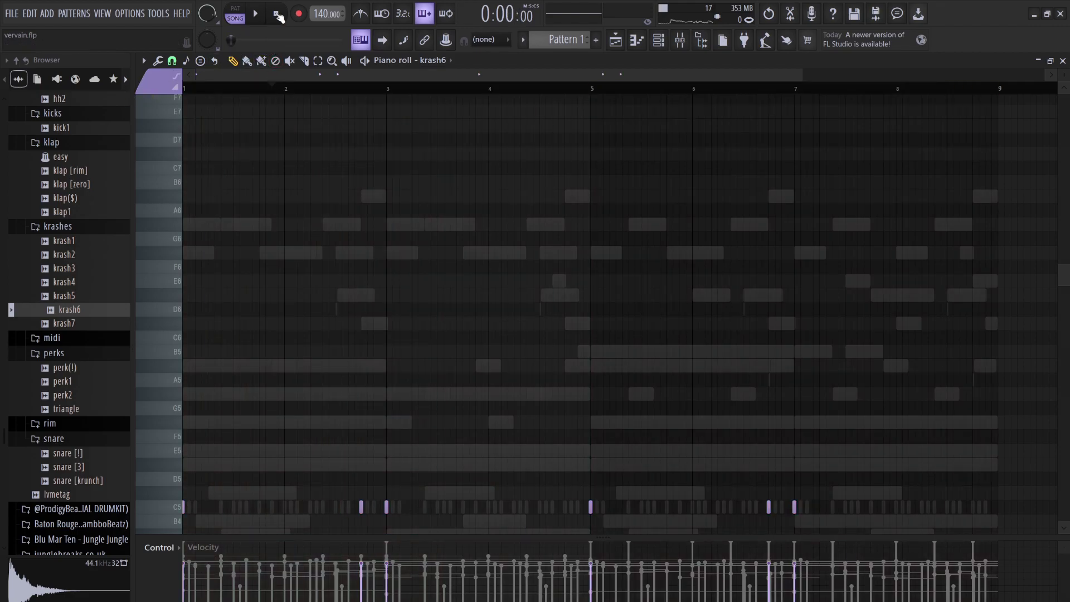
key(space)
Audition the percussion samples, load perk1 as a new channel and place hits on steps 3 and 15.
click(658, 40)
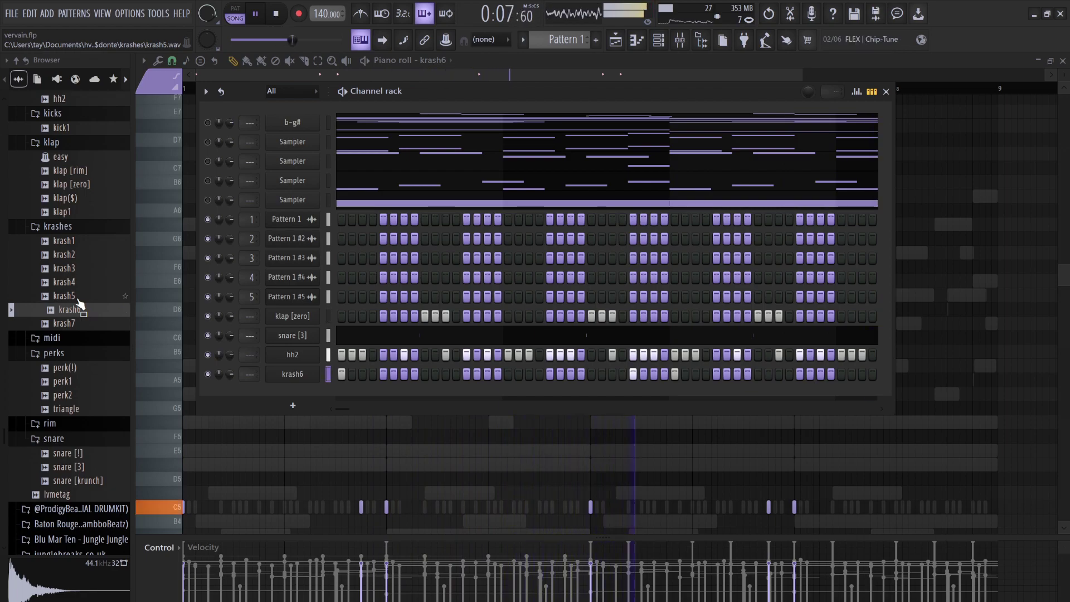
click(66, 394)
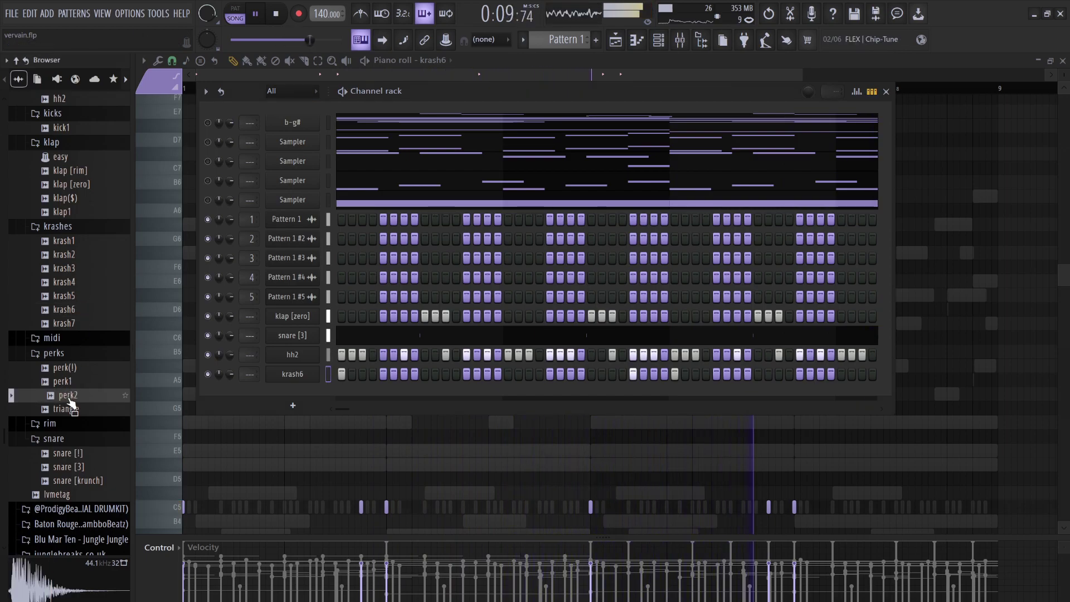
drag(62, 381, 362, 385)
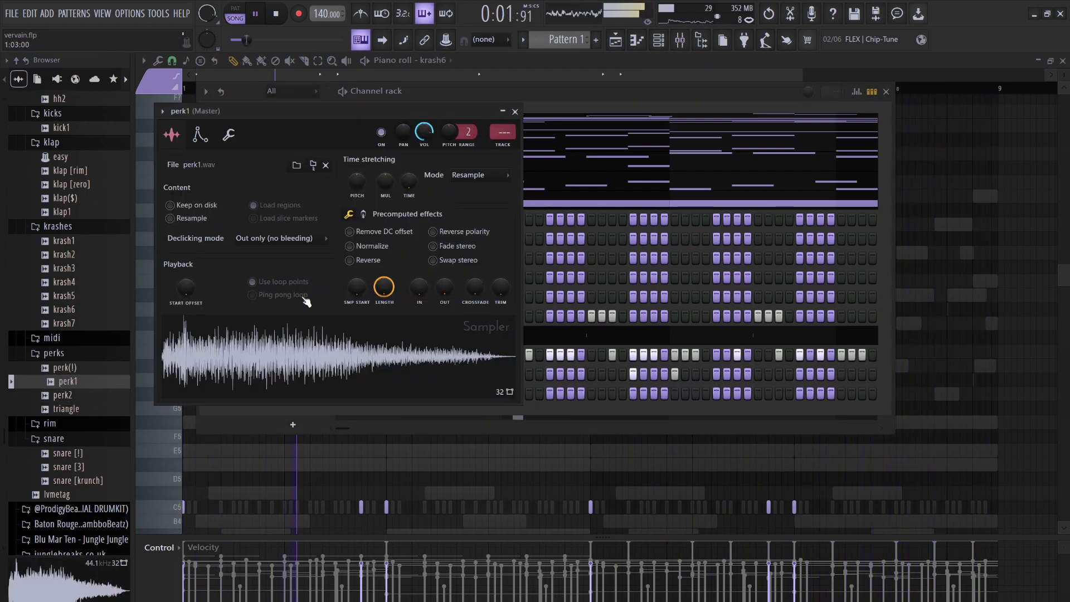
click(556, 99)
key(space)
key(space)
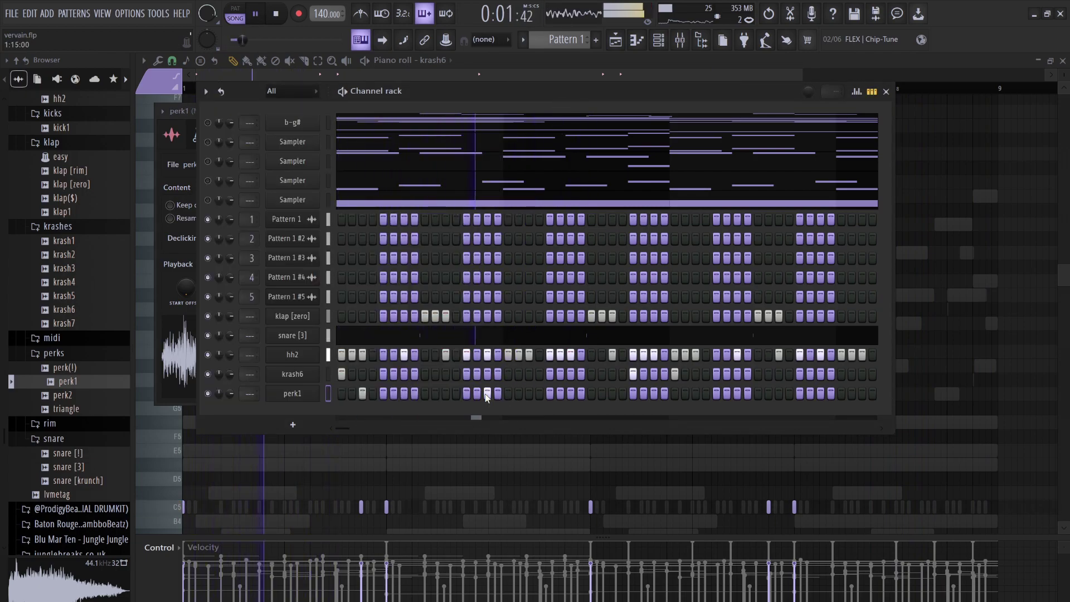
Complete the perk1 pattern with hits on steps 29 and 31, removing the trial hit on step 30.
click(633, 394)
key(space)
key(space)
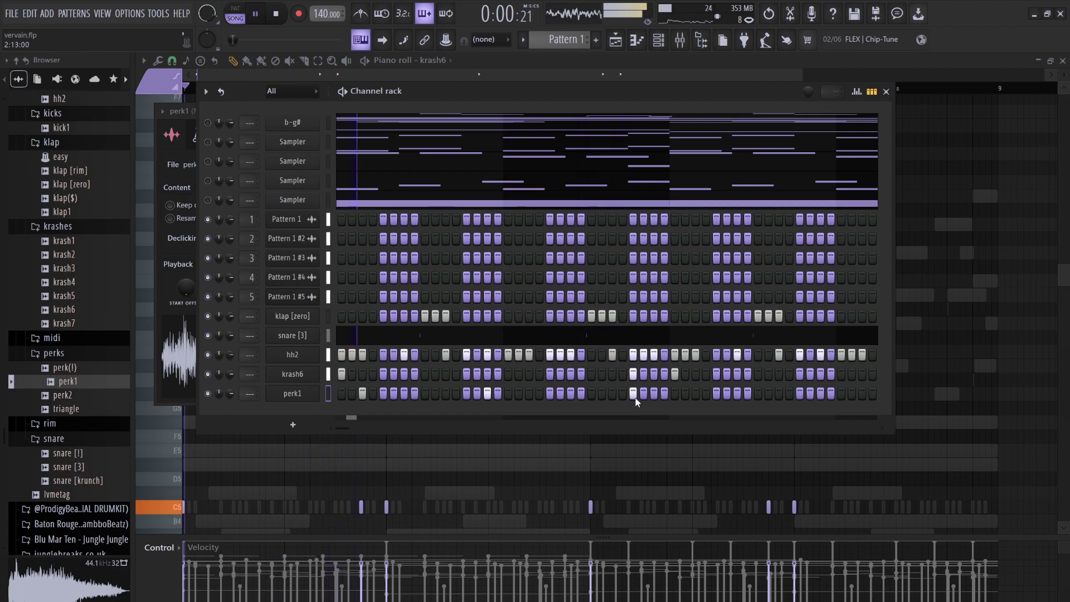
click(644, 393)
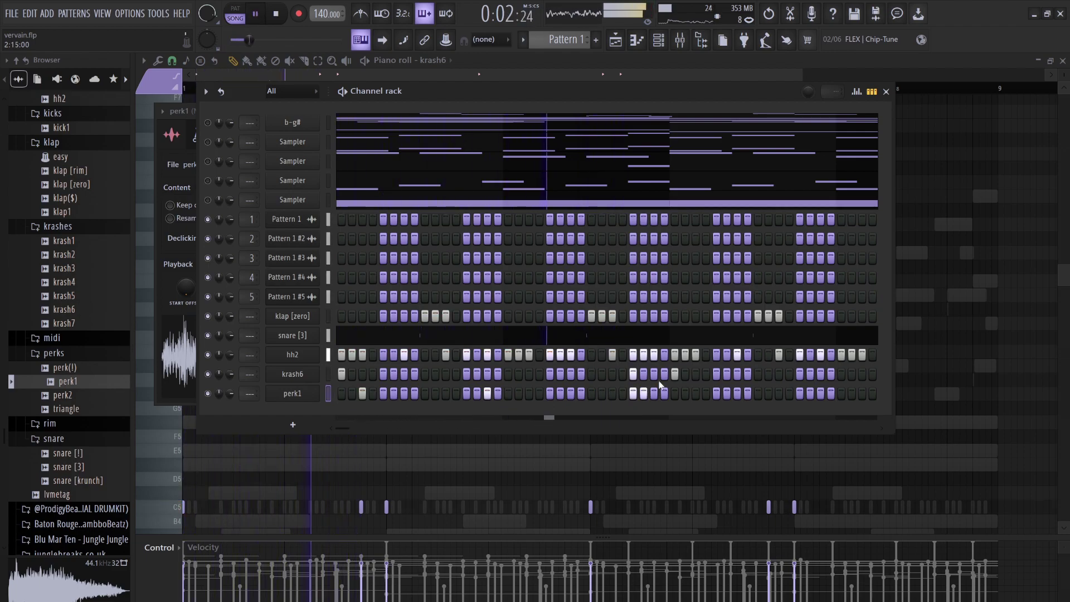
key(space)
key(space)
right_click(645, 394)
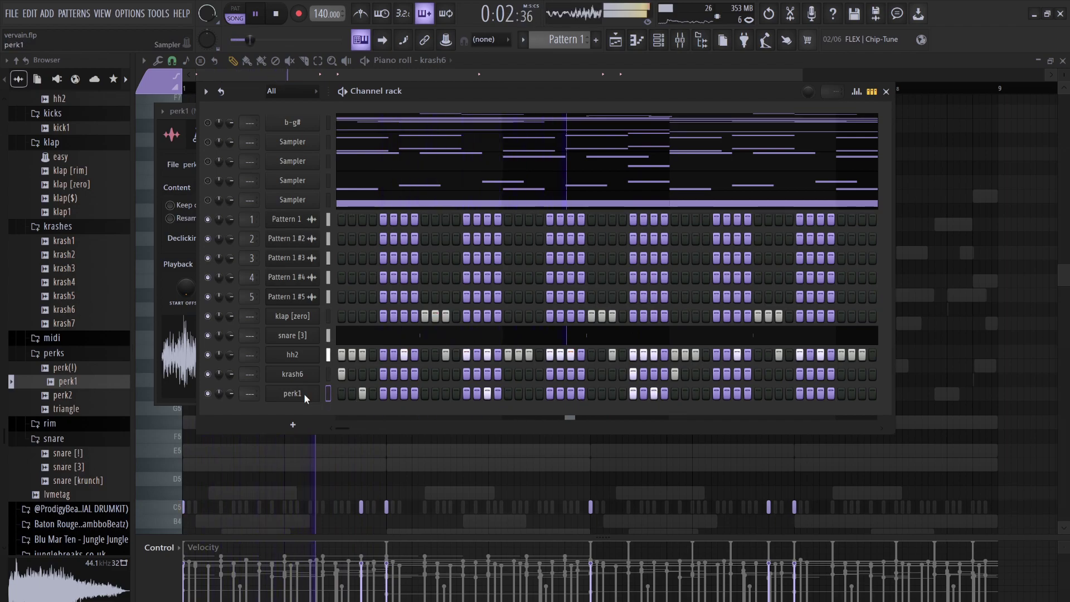
Duplicate the perk1 hits from bars 1 to 4 into bars 5 to 8 in the piano roll, and play the result.
key(F7)
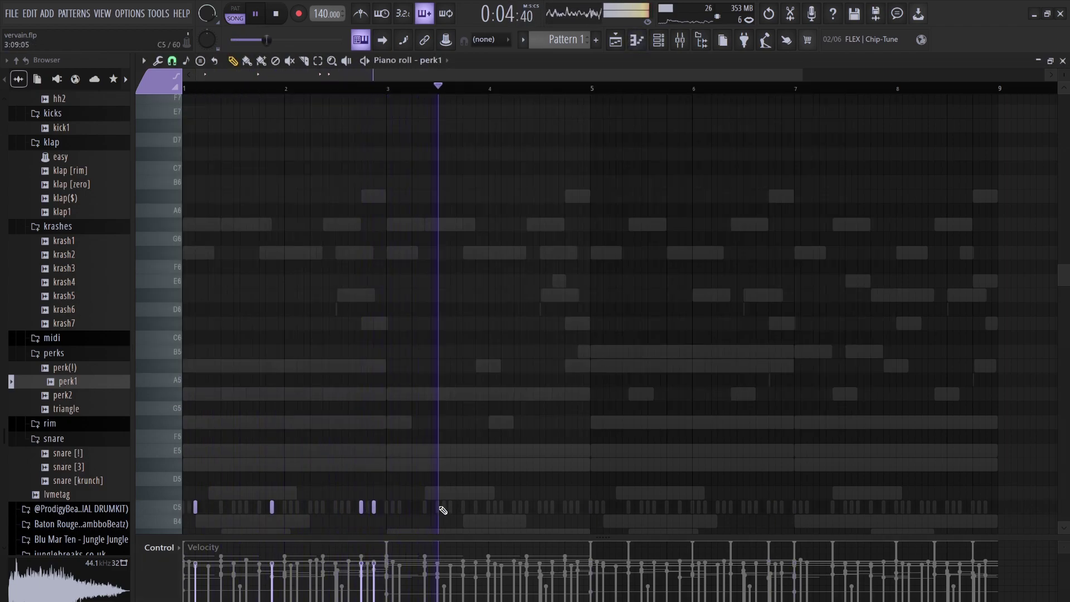
key(space)
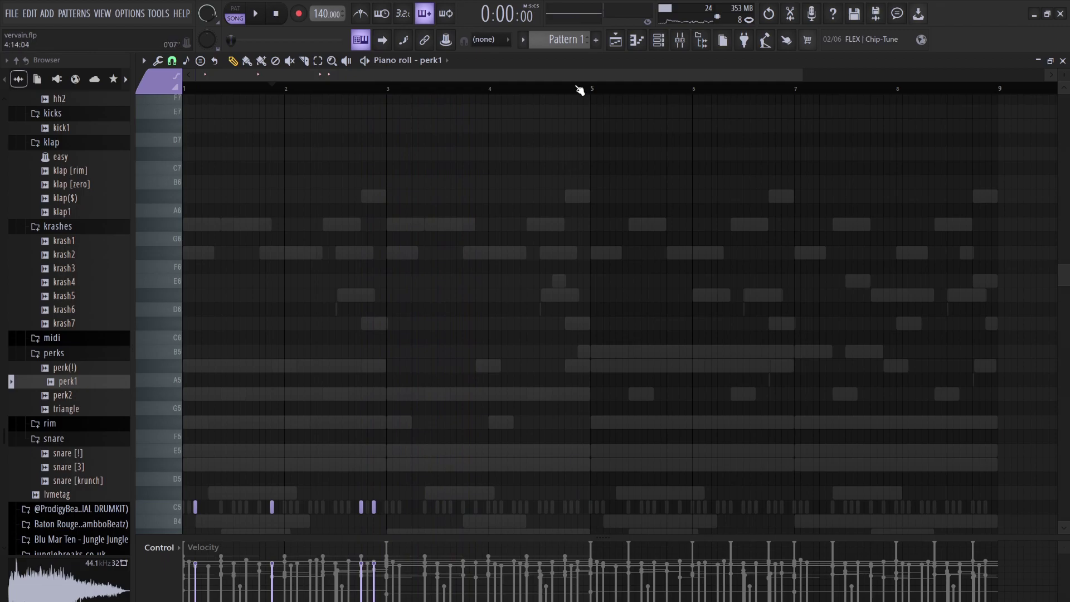
drag(591, 89, 105, 101)
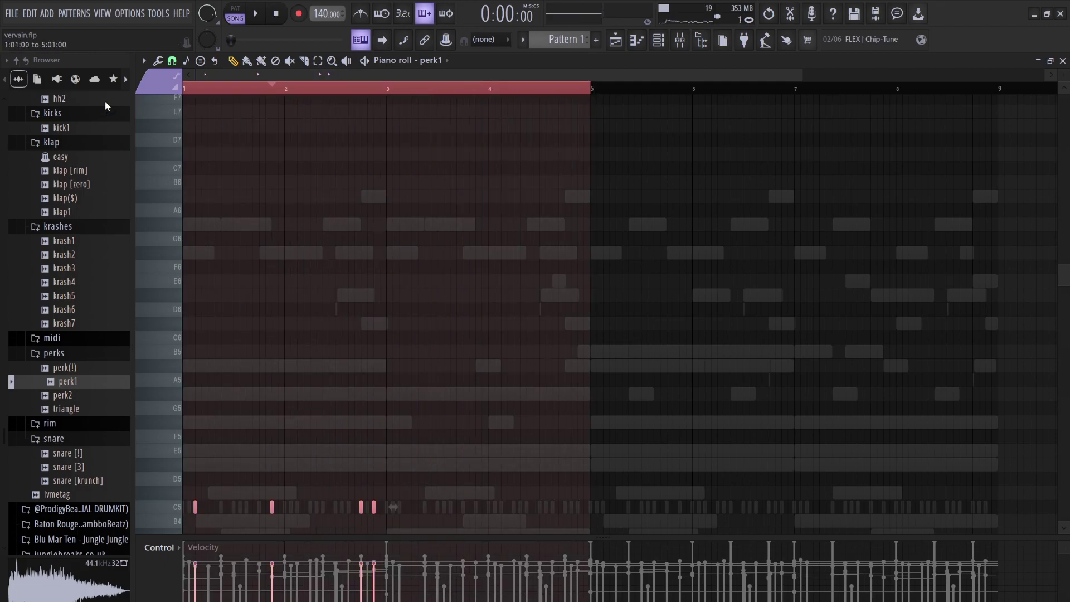
key(ctrl+b)
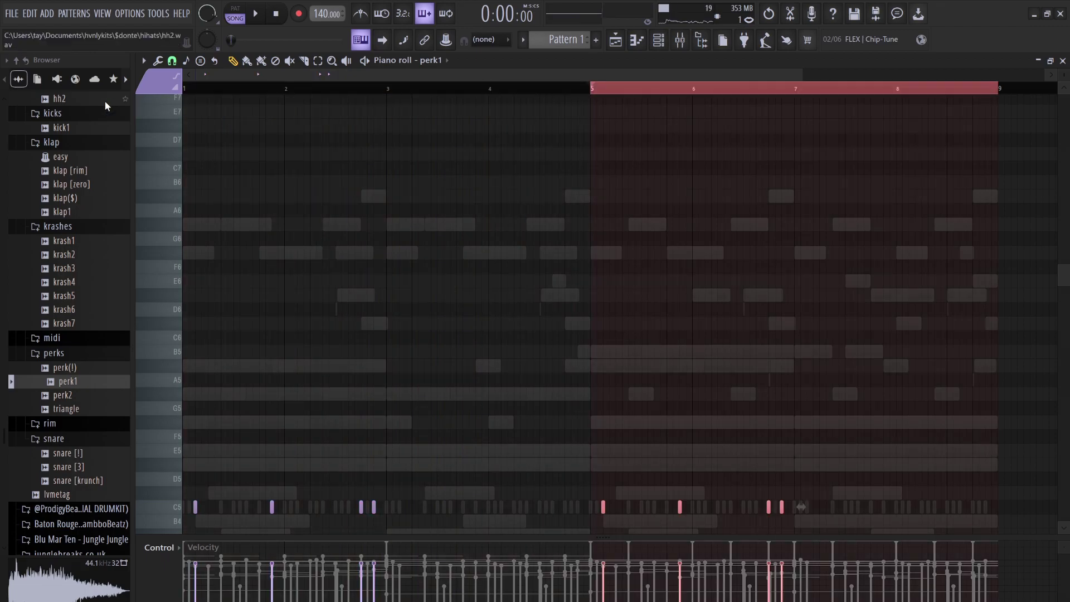
double_click(247, 91)
key(space)
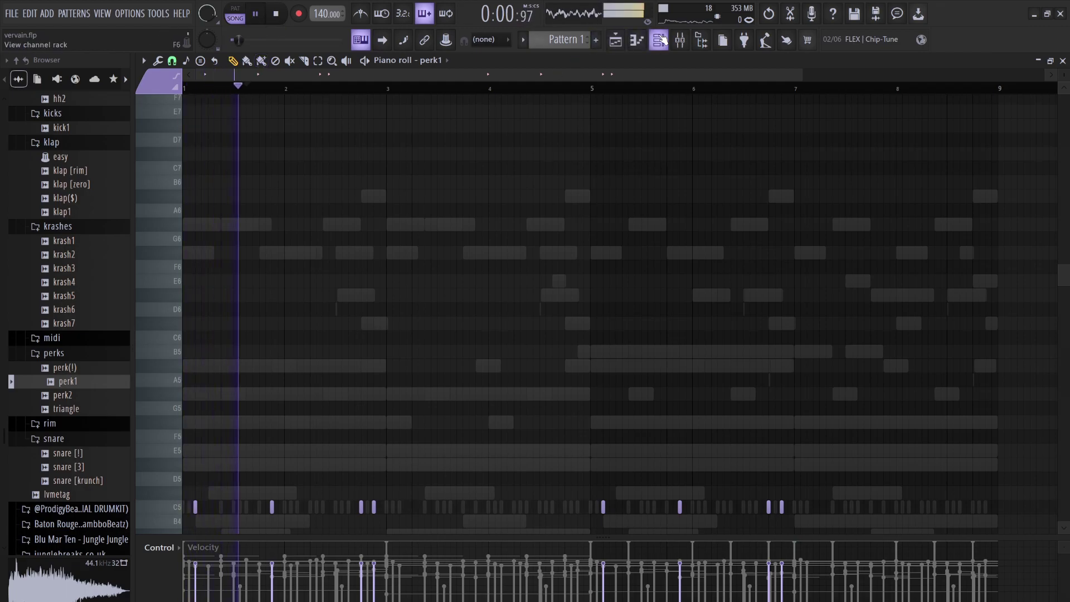
Load the triangle sample as a new channel with a hit on step 5, and check it in playback.
key(F6)
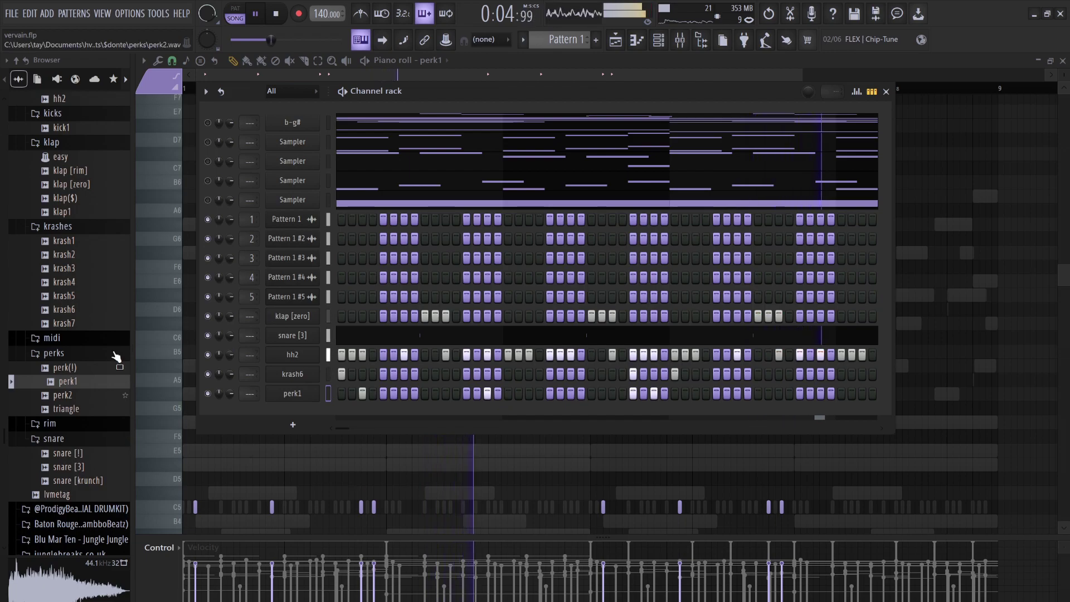
click(71, 412)
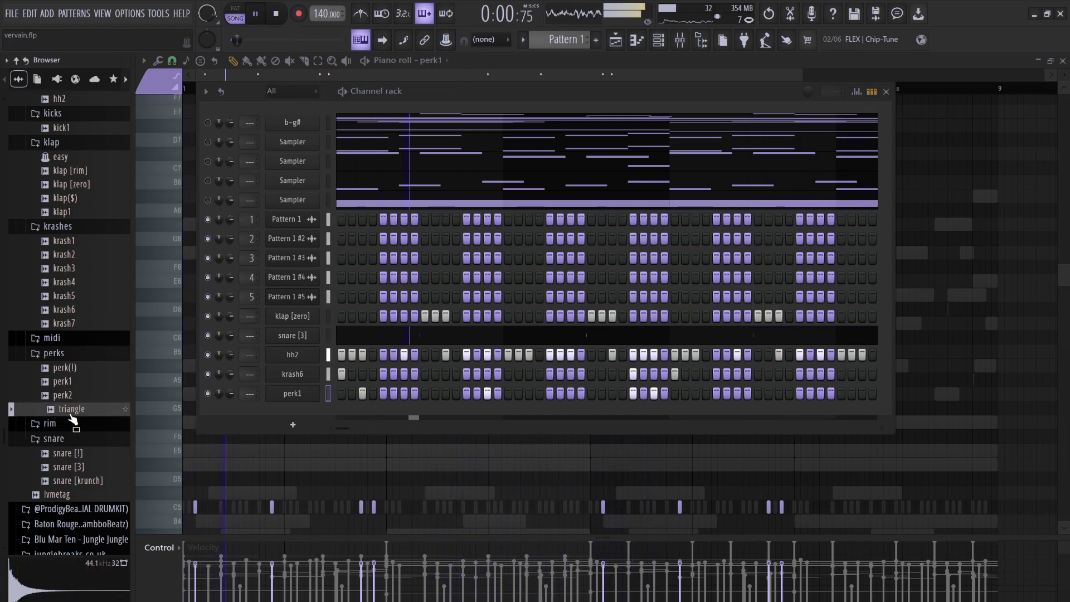
key(space)
drag(72, 422, 382, 410)
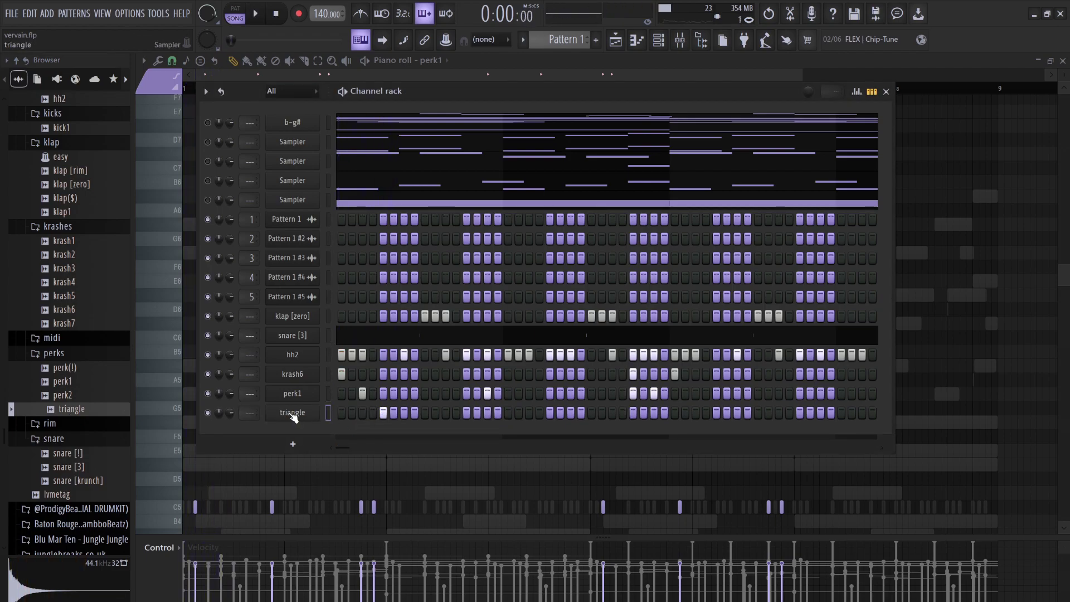
click(290, 413)
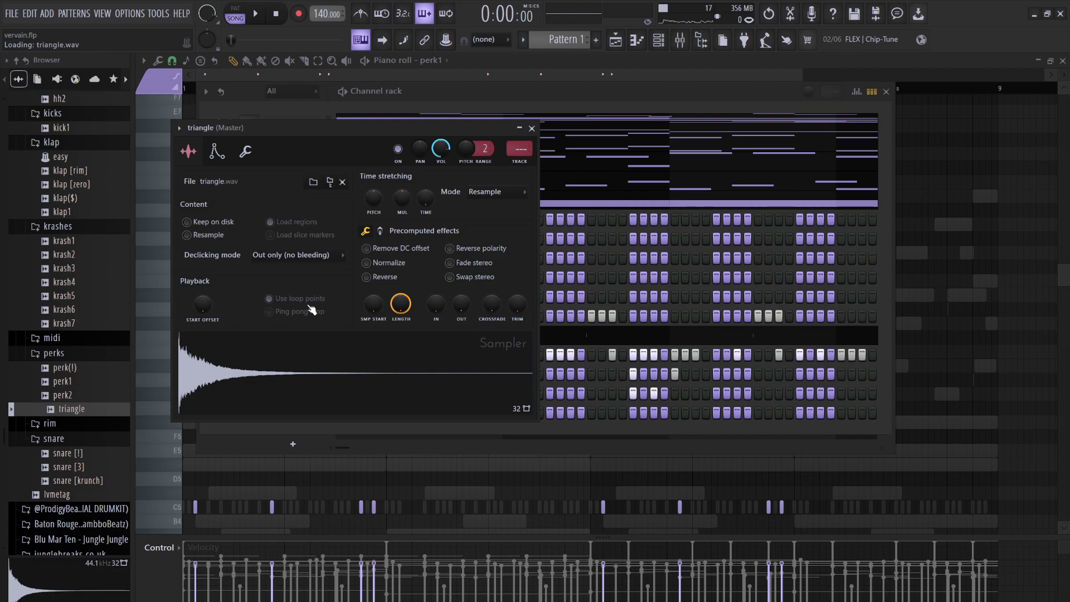
key(space)
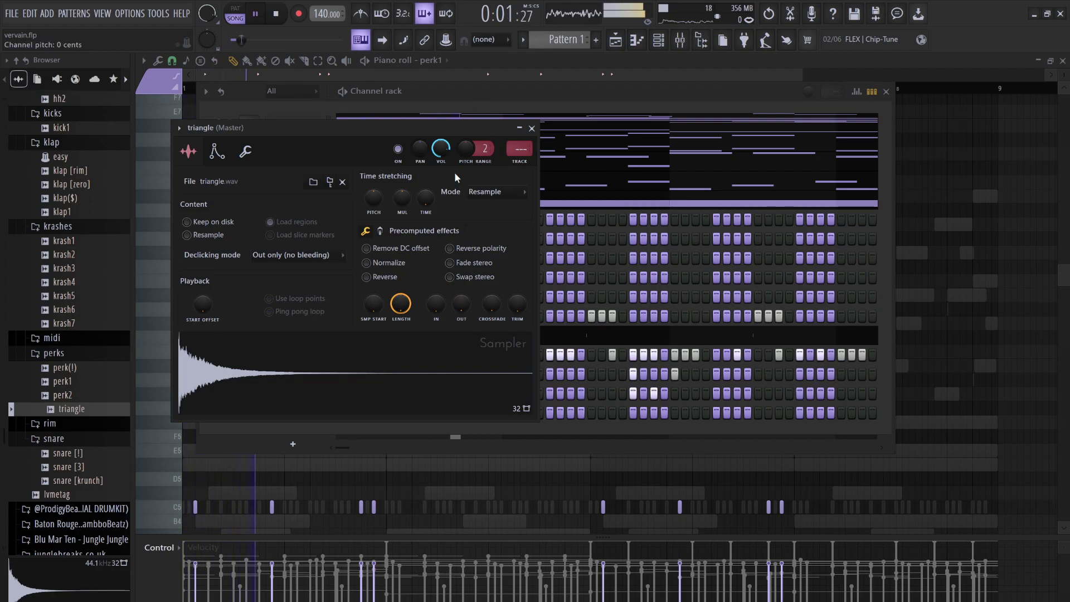
Add triangle hits on steps 23 and 37 to 39, and open the triangle pattern in the piano roll.
click(556, 90)
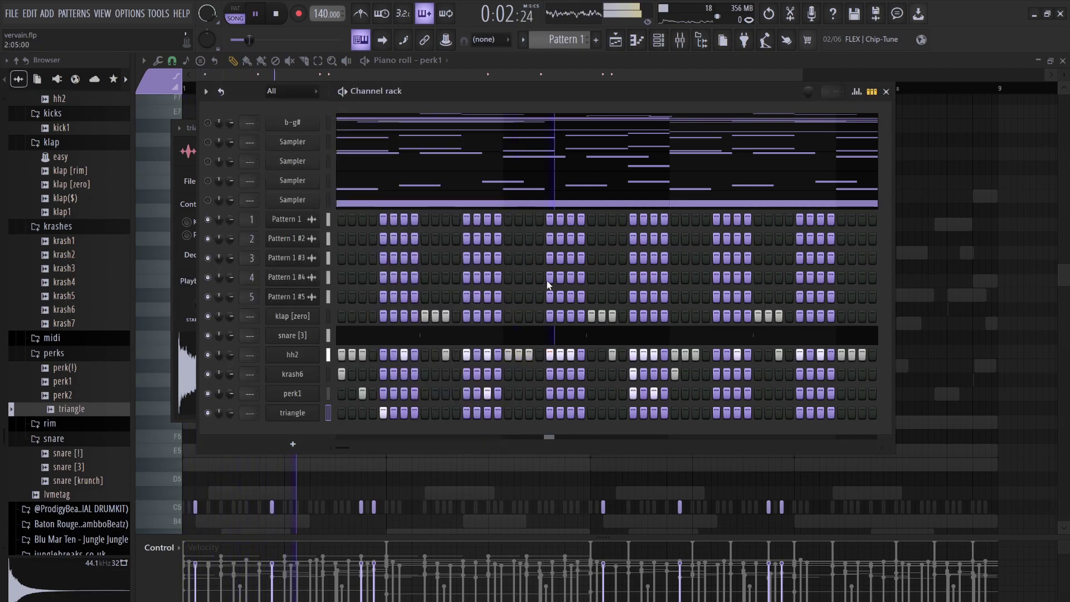
click(519, 412)
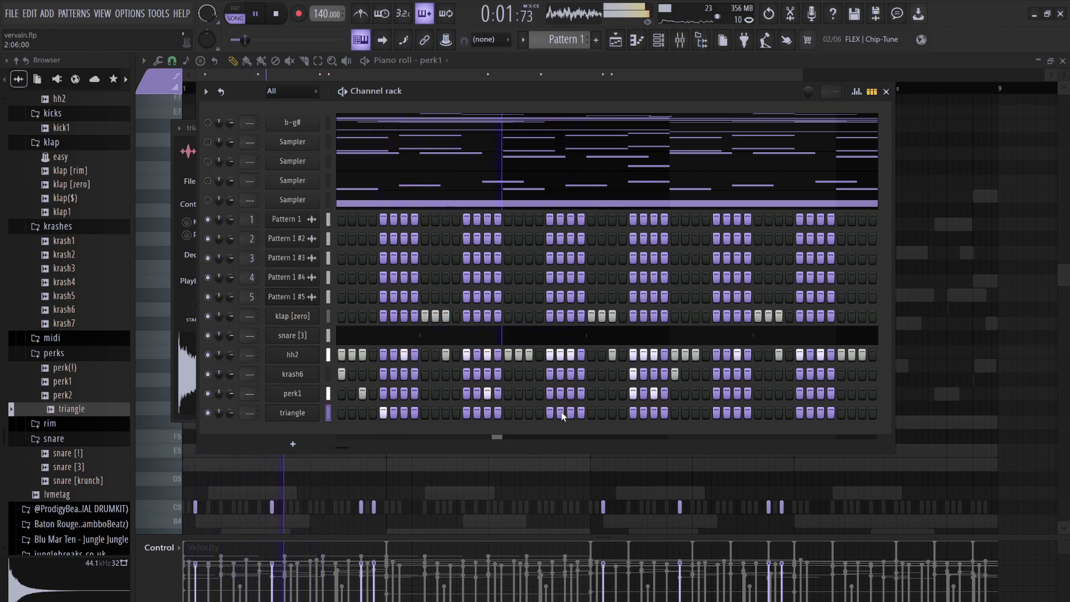
key(space)
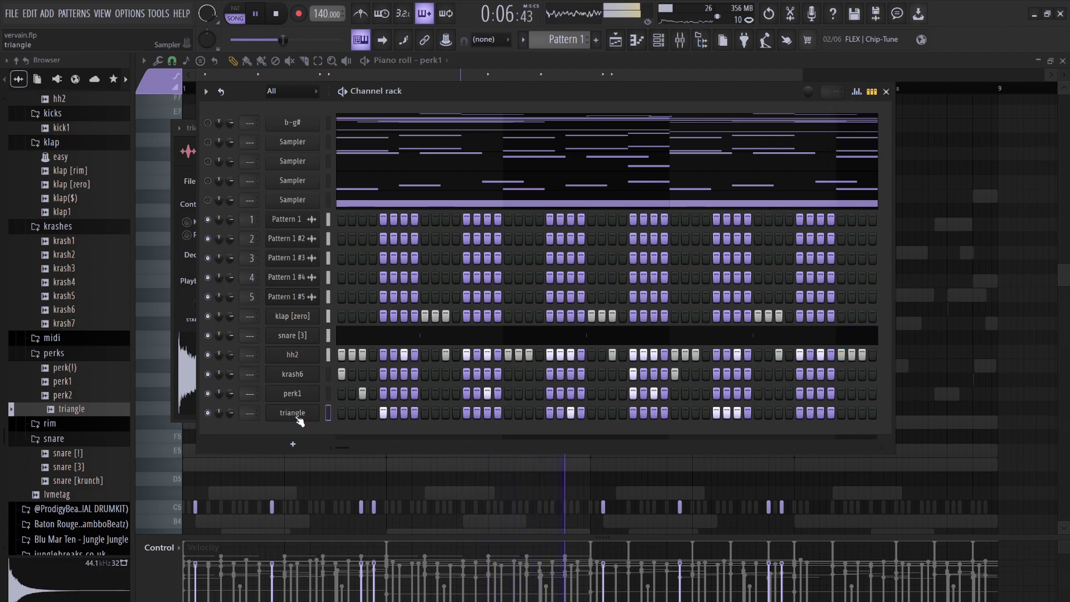
key(F7)
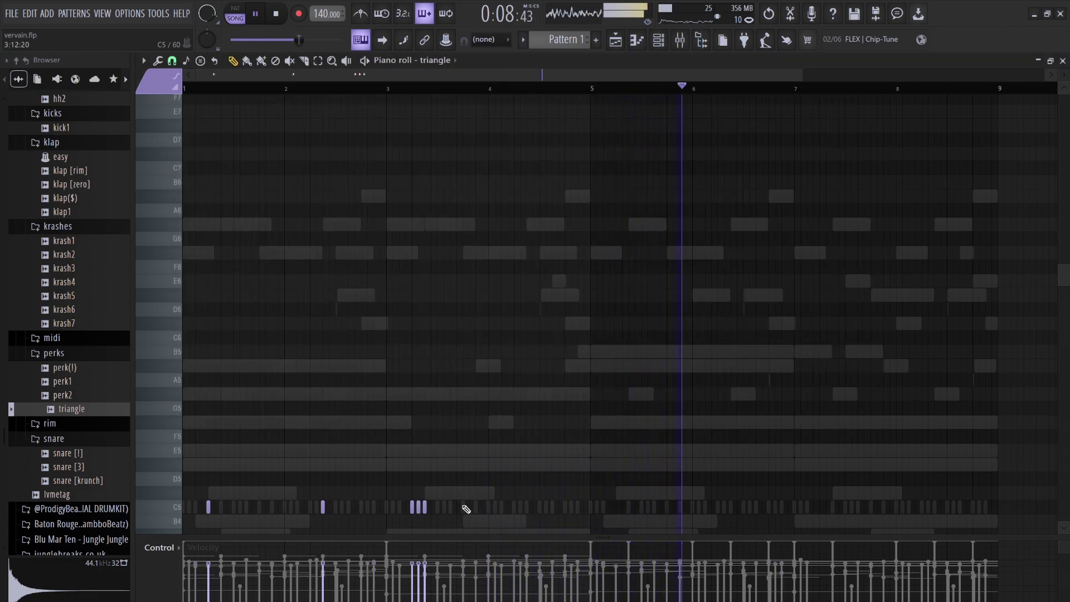
Duplicate the triangle hits from bars 1 to 4 into bars 5 to 8 in the piano roll.
drag(454, 519, 188, 446)
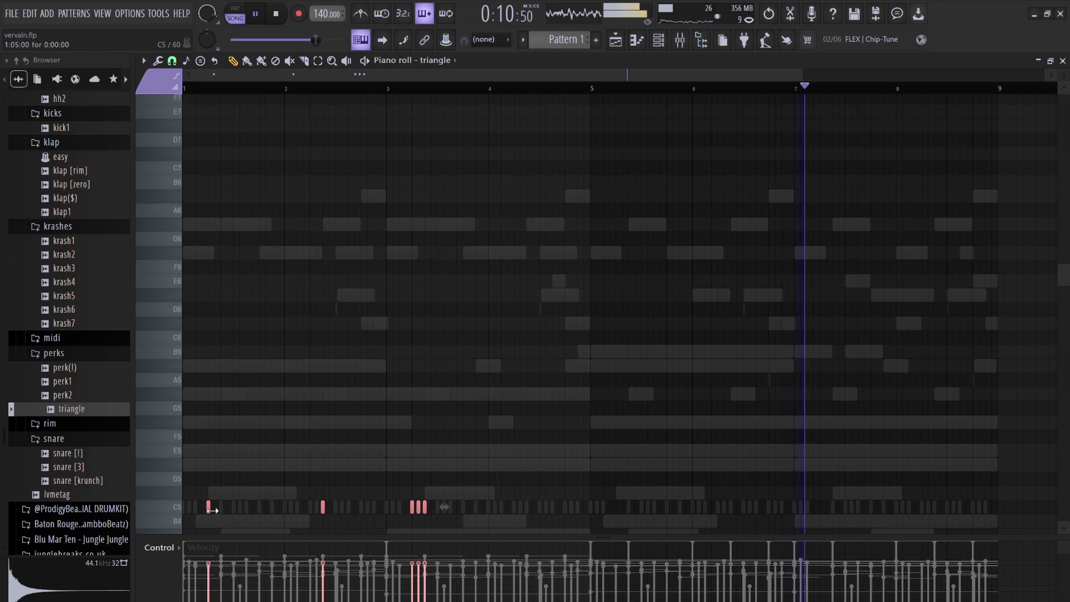
drag(209, 508, 616, 508)
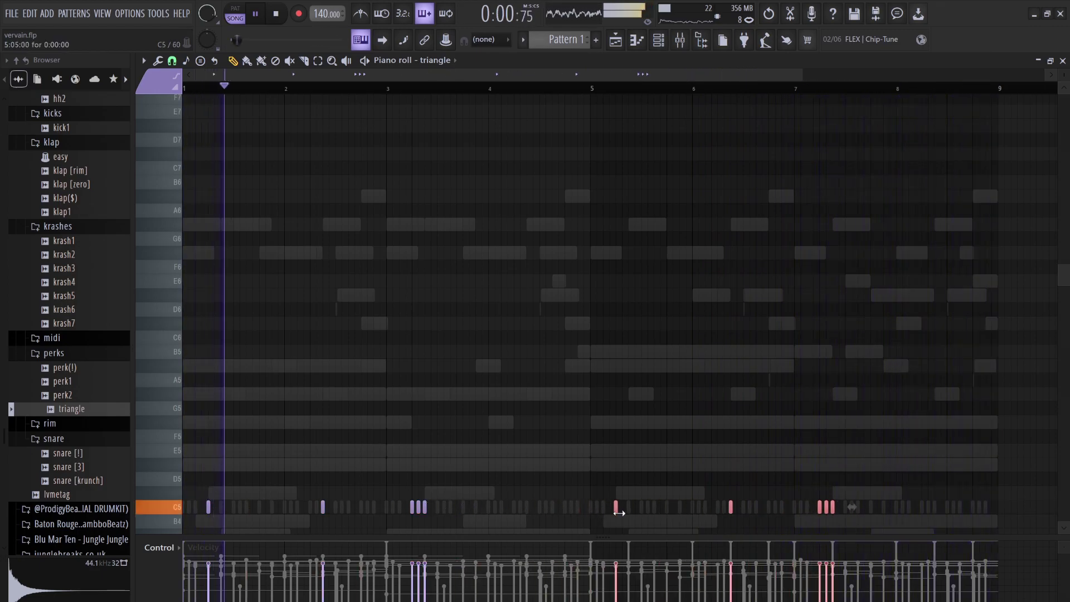
Load the 808 [xi] sample as a new channel below triangle and open its channel settings.
key(F6)
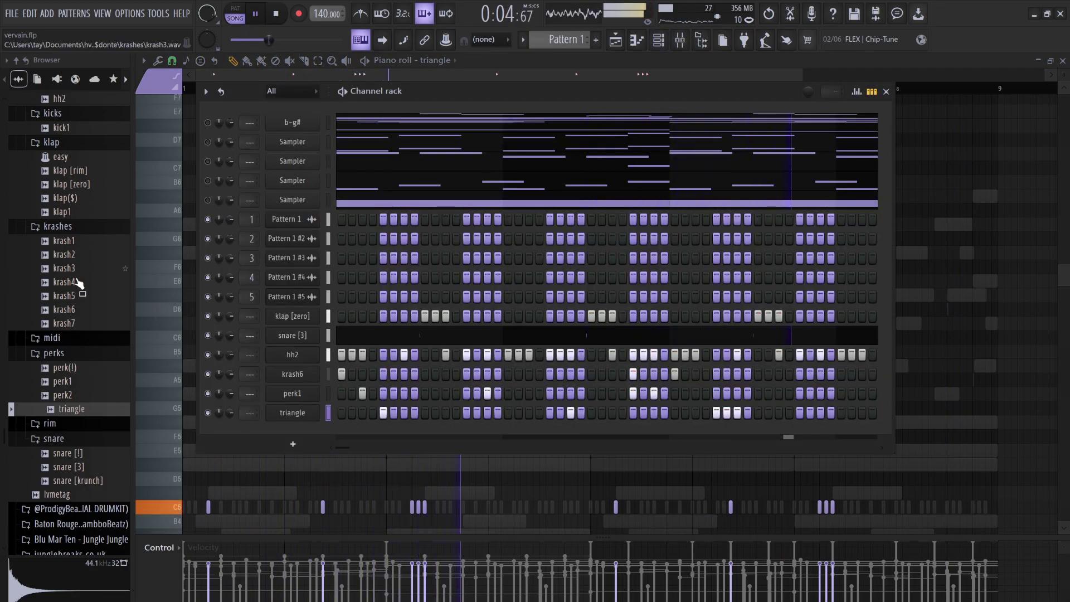
scroll(61, 353, up, 4)
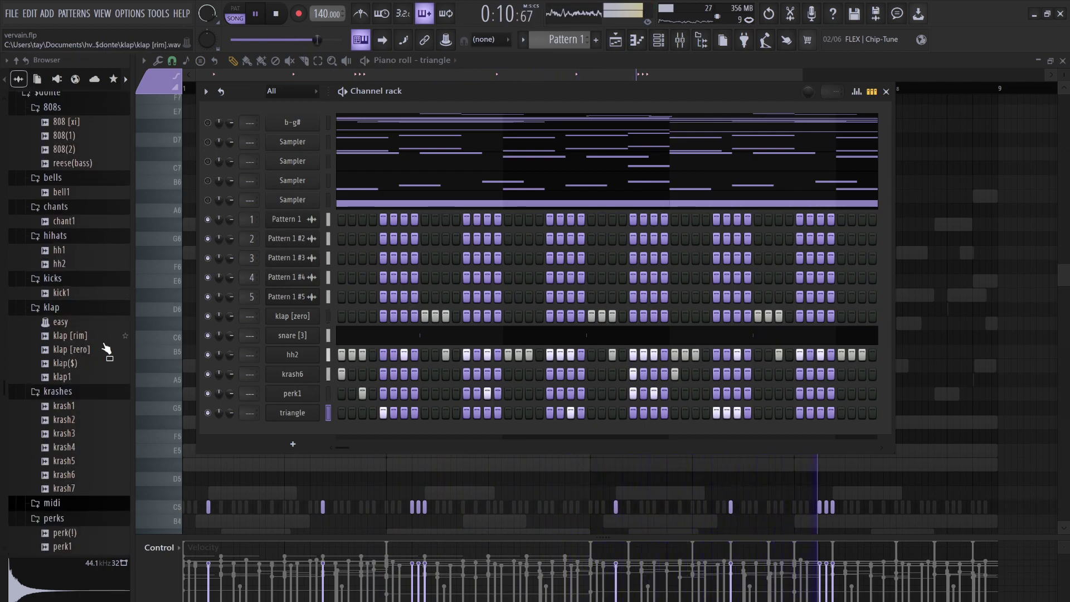
click(73, 124)
drag(72, 125, 351, 381)
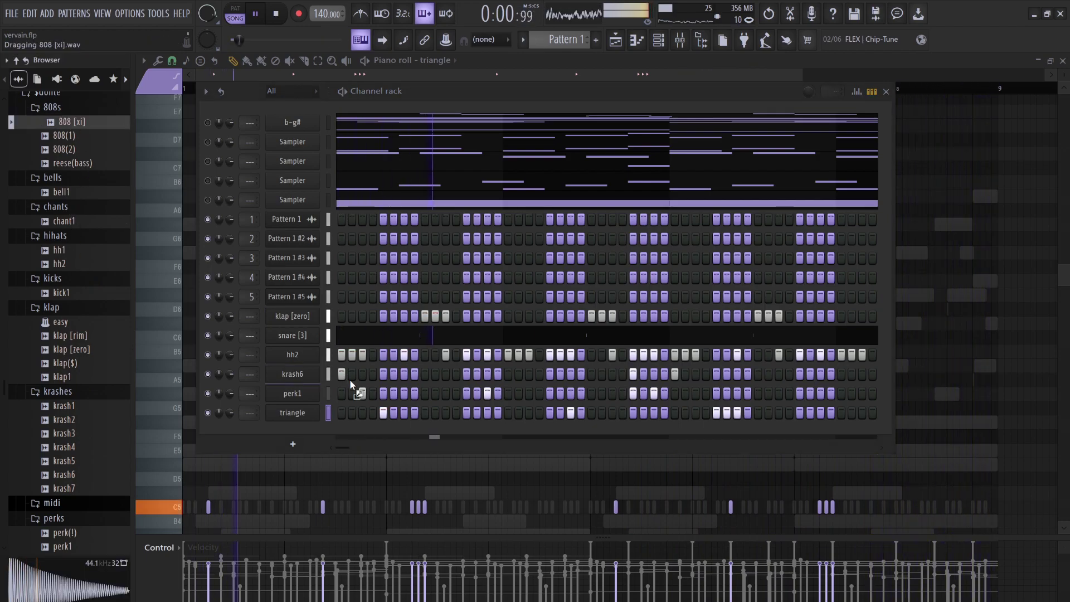
drag(319, 430, 317, 432)
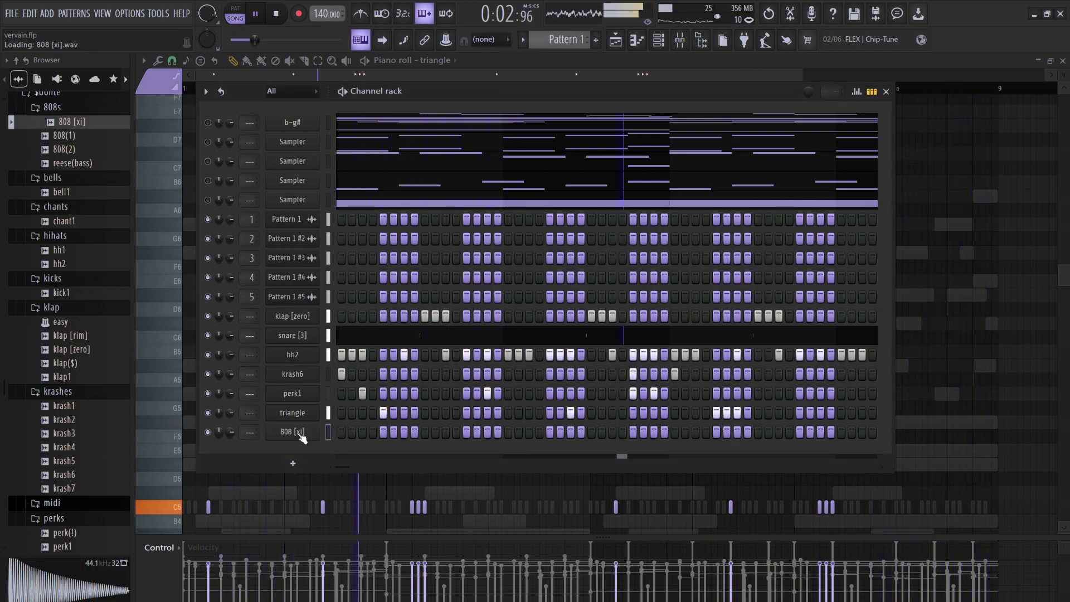
click(300, 433)
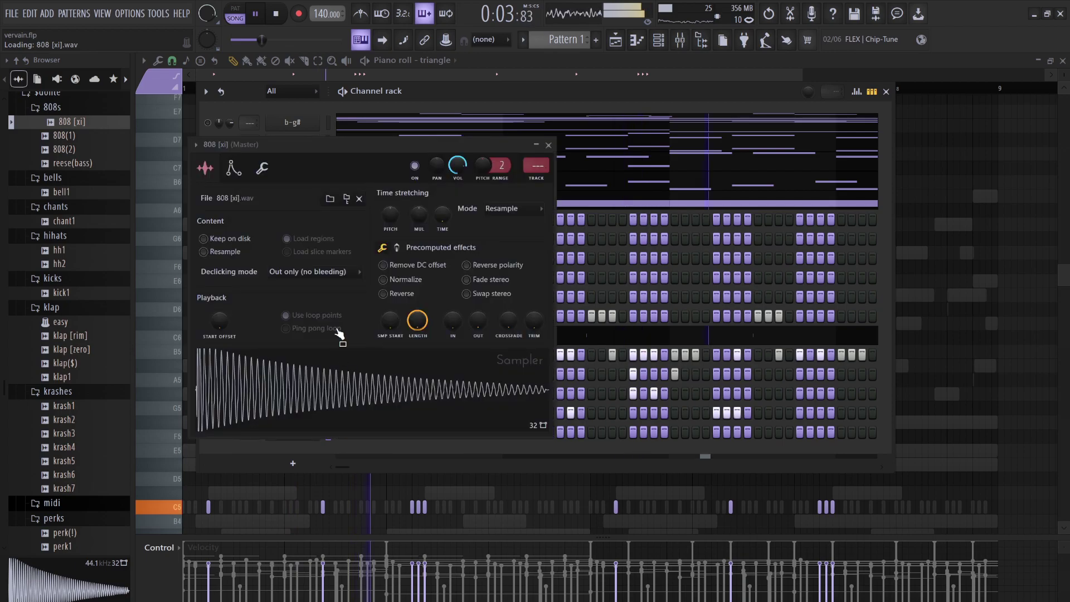
Give the 808 channel a volume envelope with full hold and 0% sustain, and make the channel cut itself.
click(234, 169)
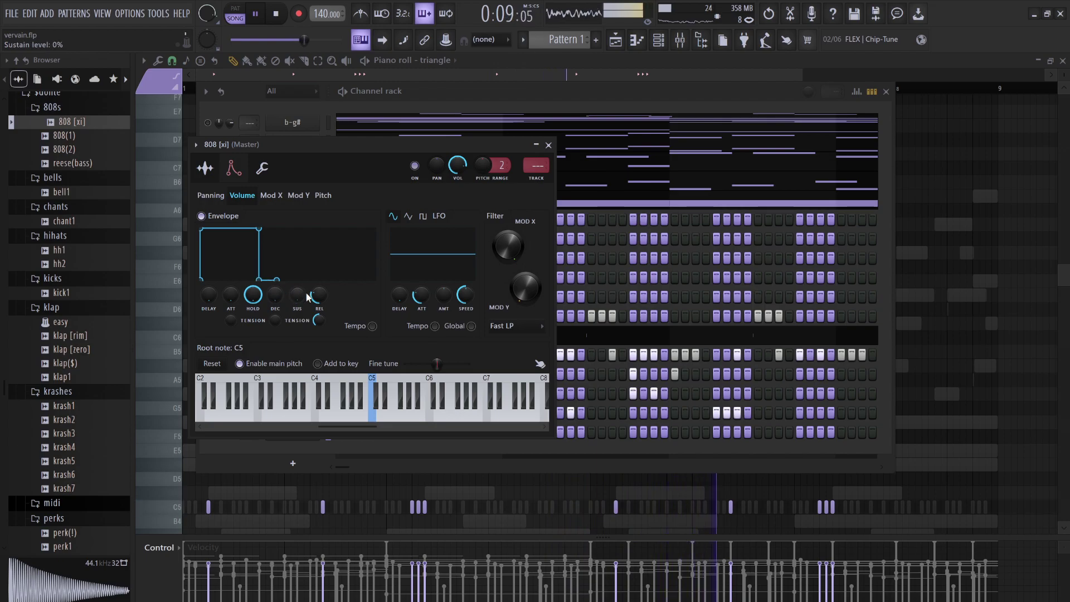
click(264, 174)
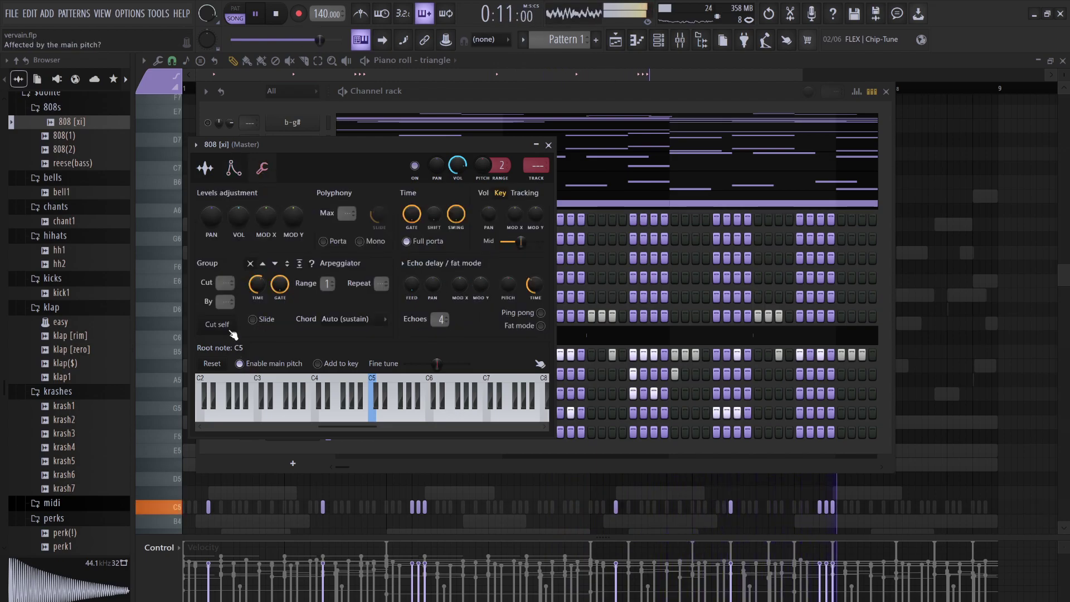
click(447, 87)
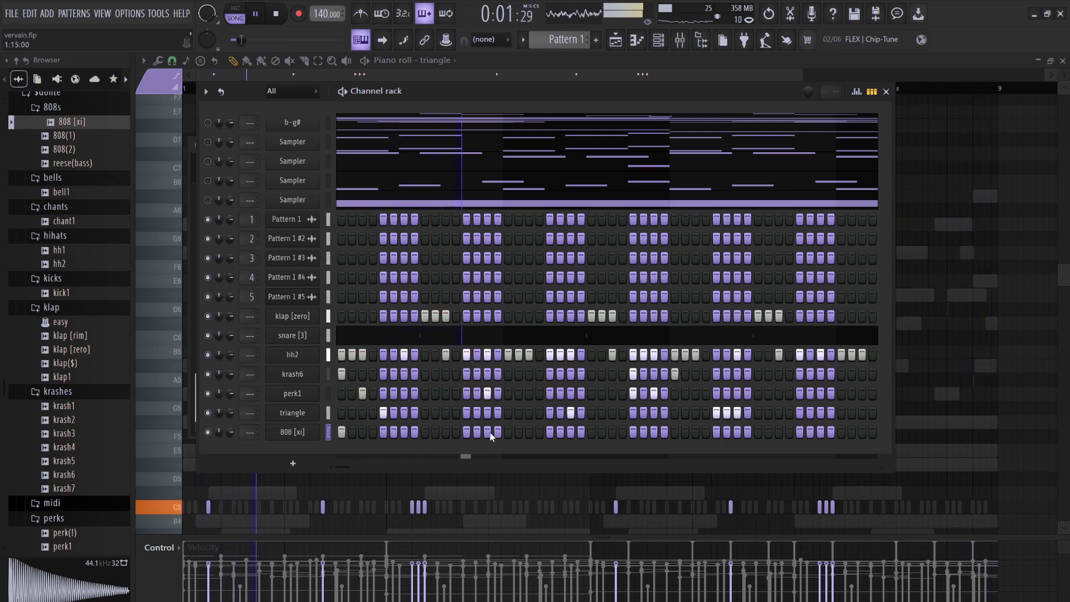
Place 808 hits on steps 1, 15, 21, 27, 33, 45 and 47, with the beat playing.
key(space)
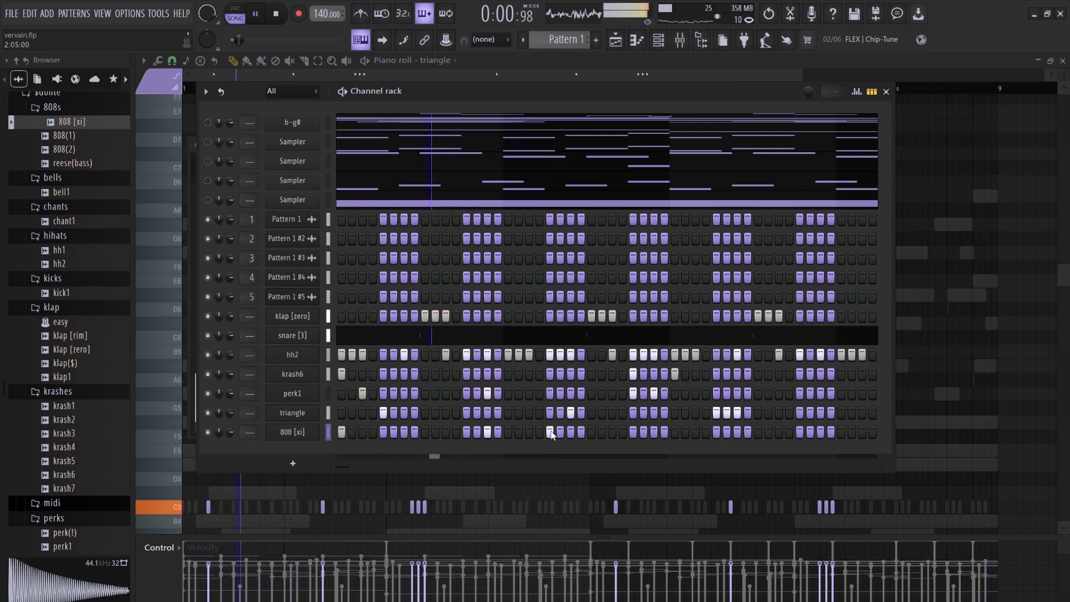
click(613, 432)
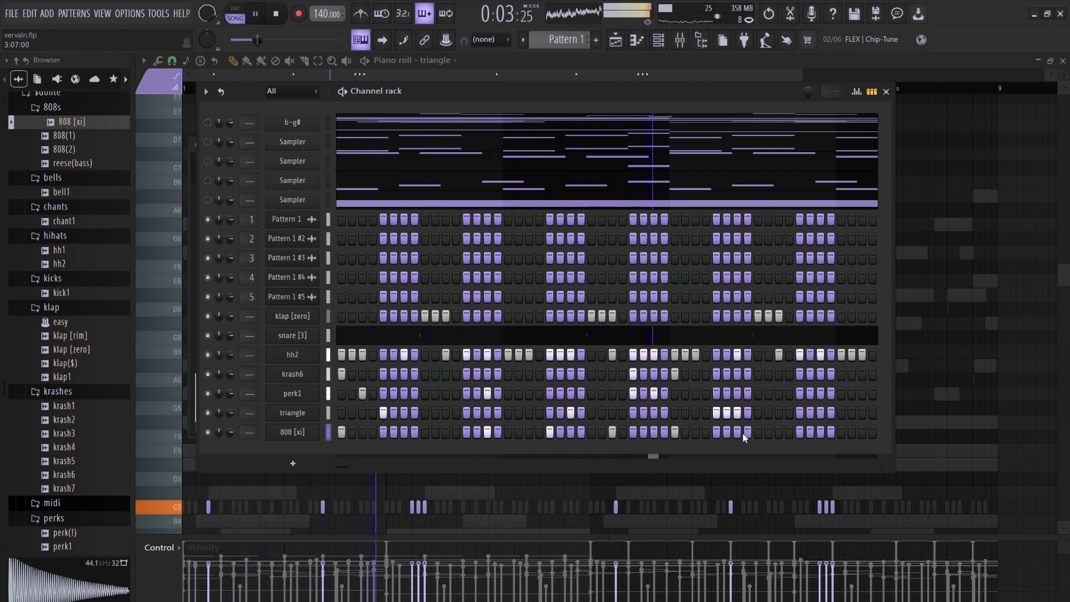
click(798, 433)
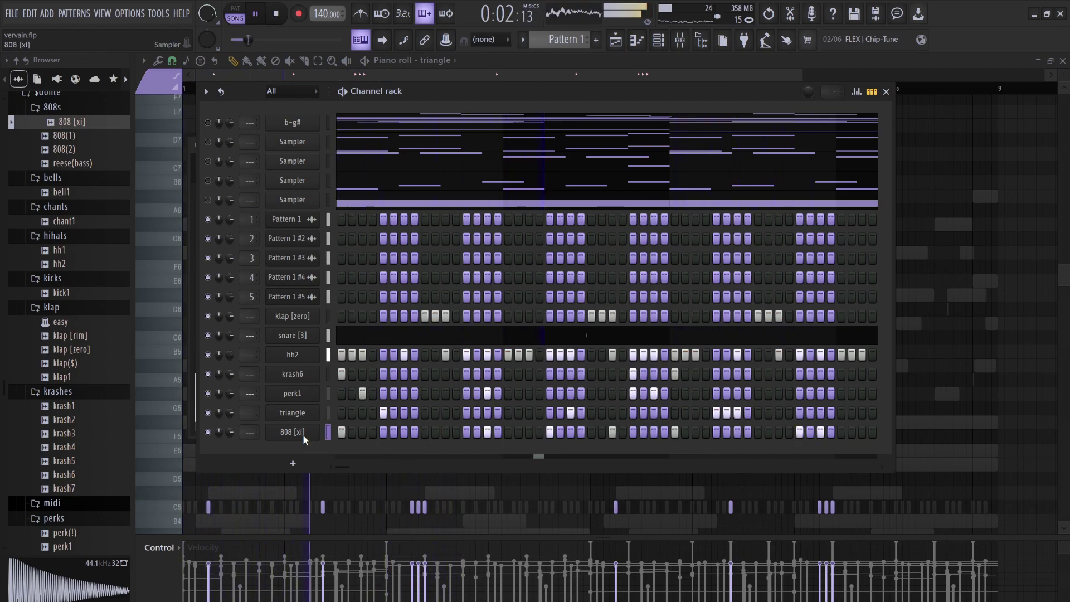
In the 808 piano roll, add C5 hits in bar 4 on steps 5 and 11.
key(F7)
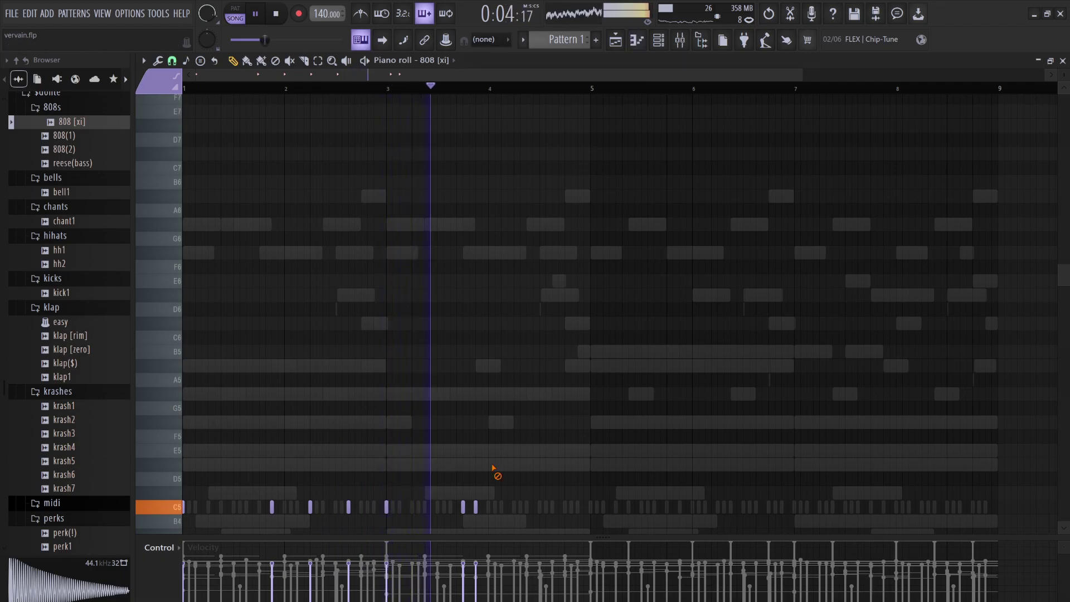
click(531, 507)
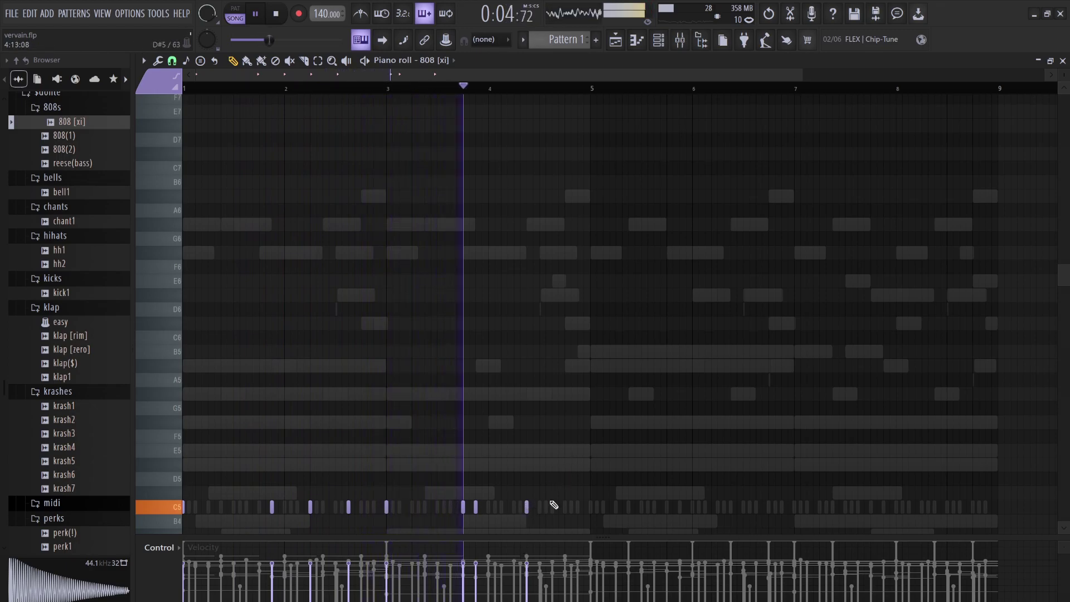
drag(525, 512, 514, 511)
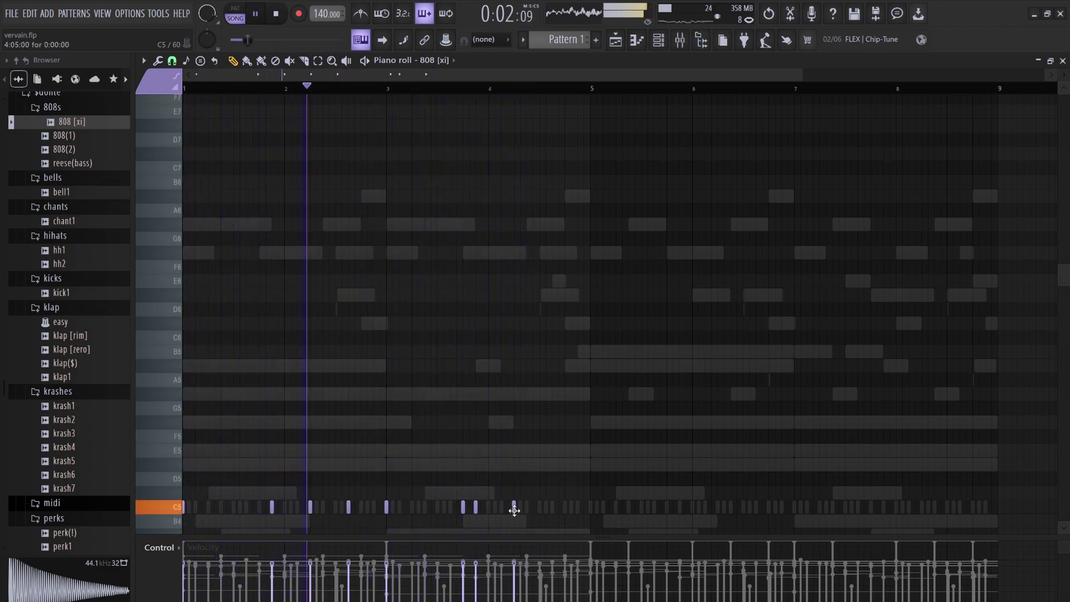
click(552, 507)
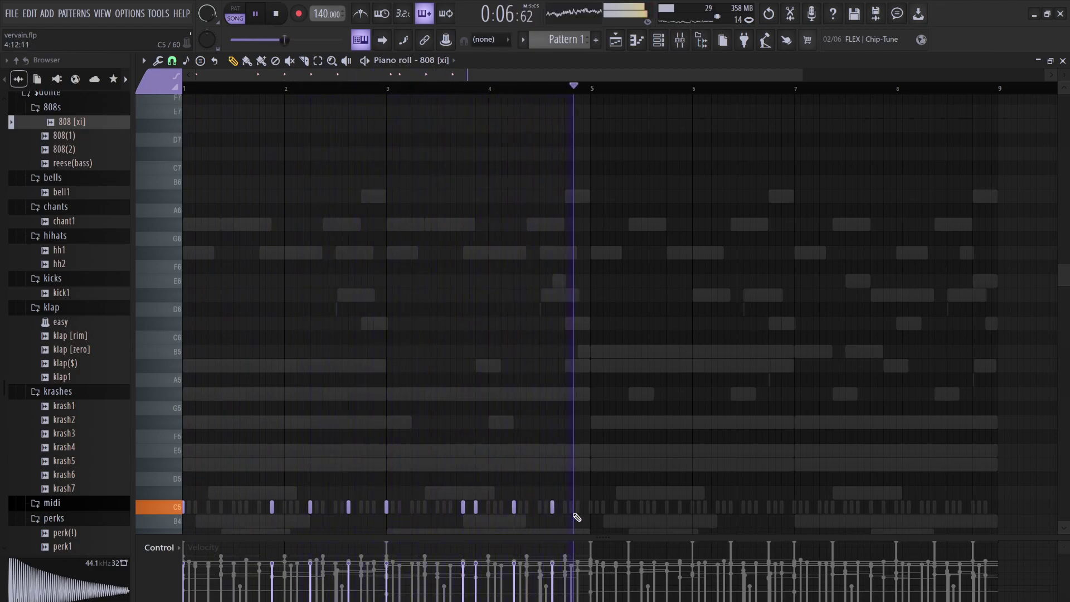
Extend the 808 notes in bars 1 to 4 with quick legato and raise their velocity to maximum.
key(ctrl+l)
drag(611, 527, 204, 456)
scroll(415, 467, up, 3)
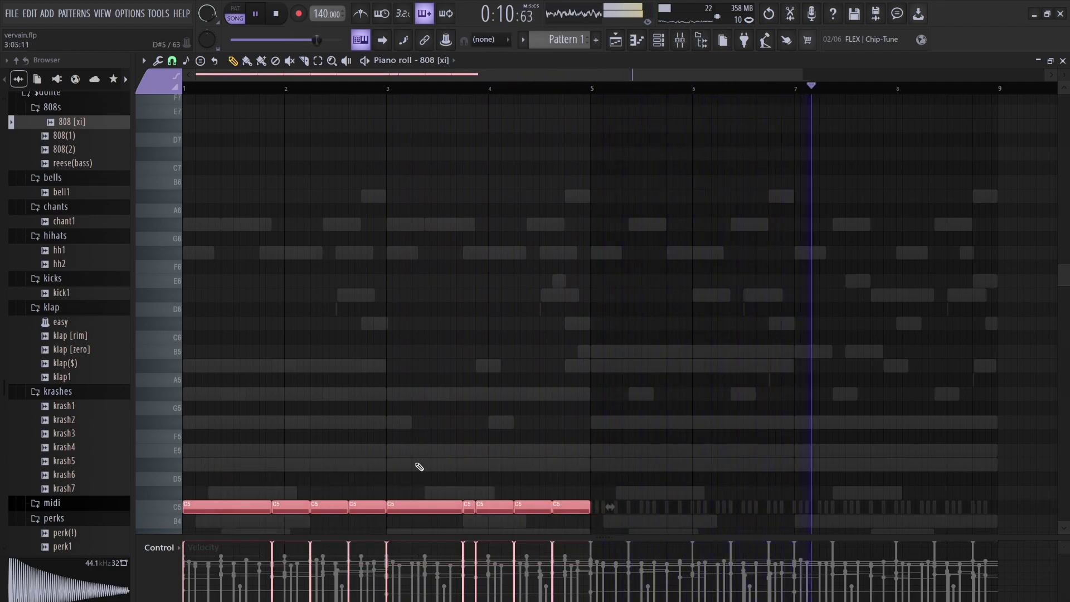
Duplicate the 808 notes into bars 5 to 8, and rework bar 5 to C5 notes on steps 1 and 7.
key(ctrl+b)
right_click(747, 375)
drag(680, 509, 629, 511)
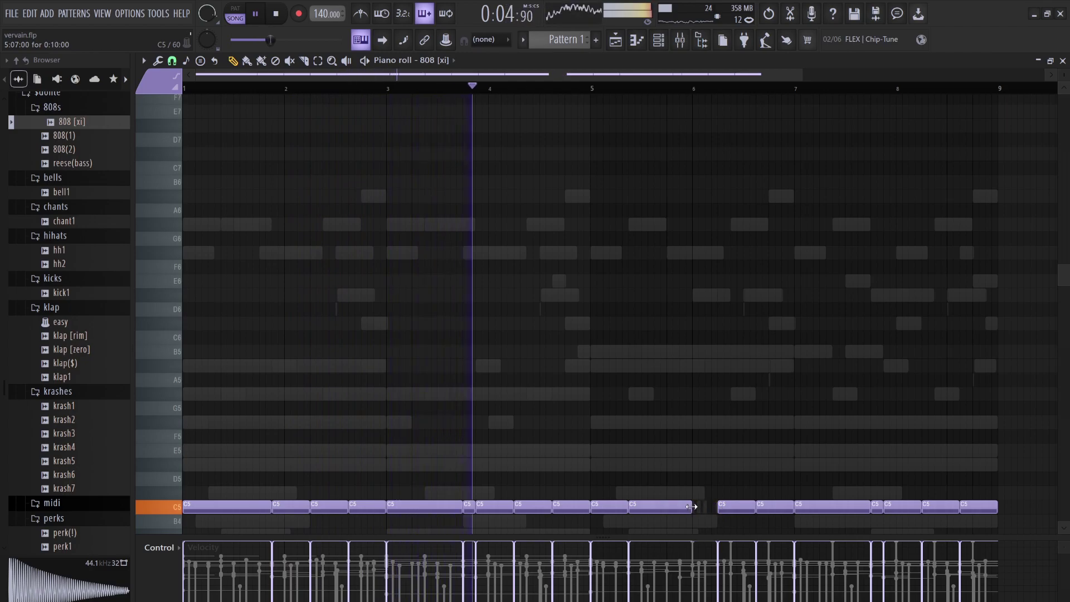
Add two C#5 808 notes, each two steps long, on steps 1 and 3 of bar 6.
click(698, 490)
drag(754, 491, 718, 490)
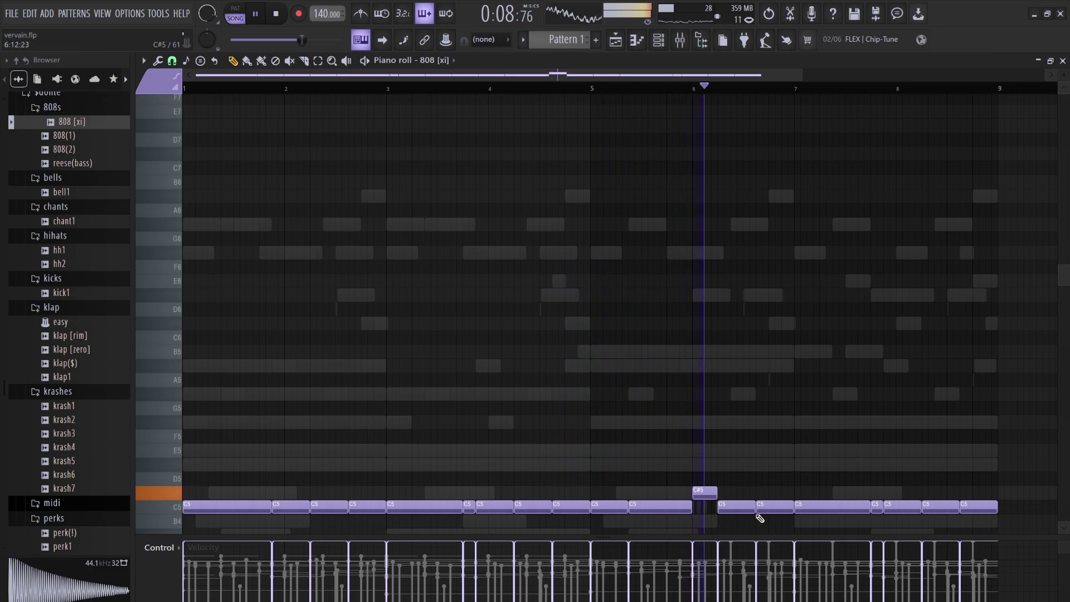
drag(714, 496, 706, 494)
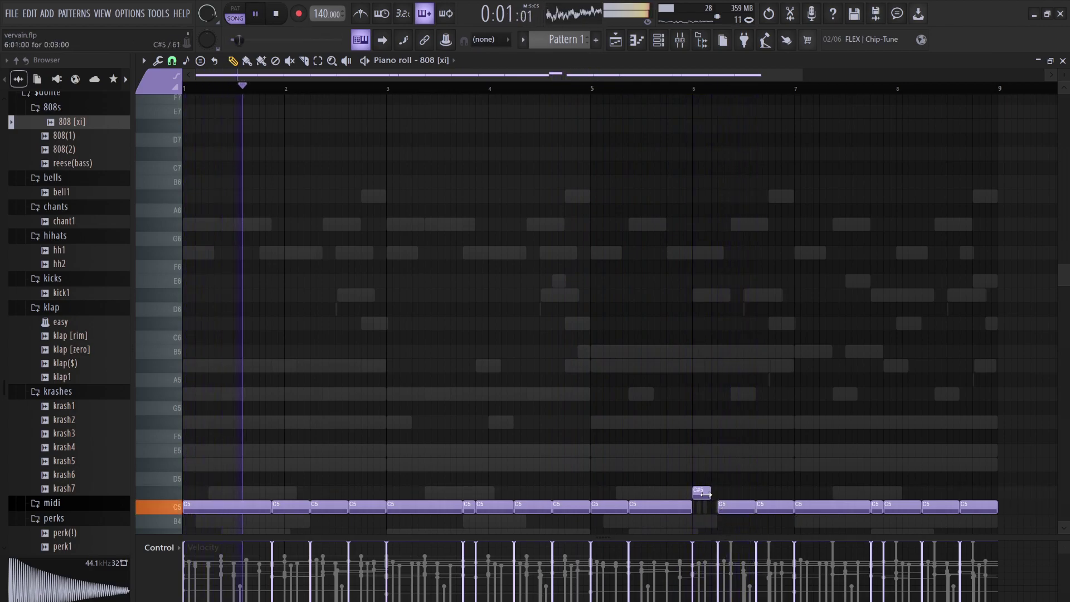
click(711, 491)
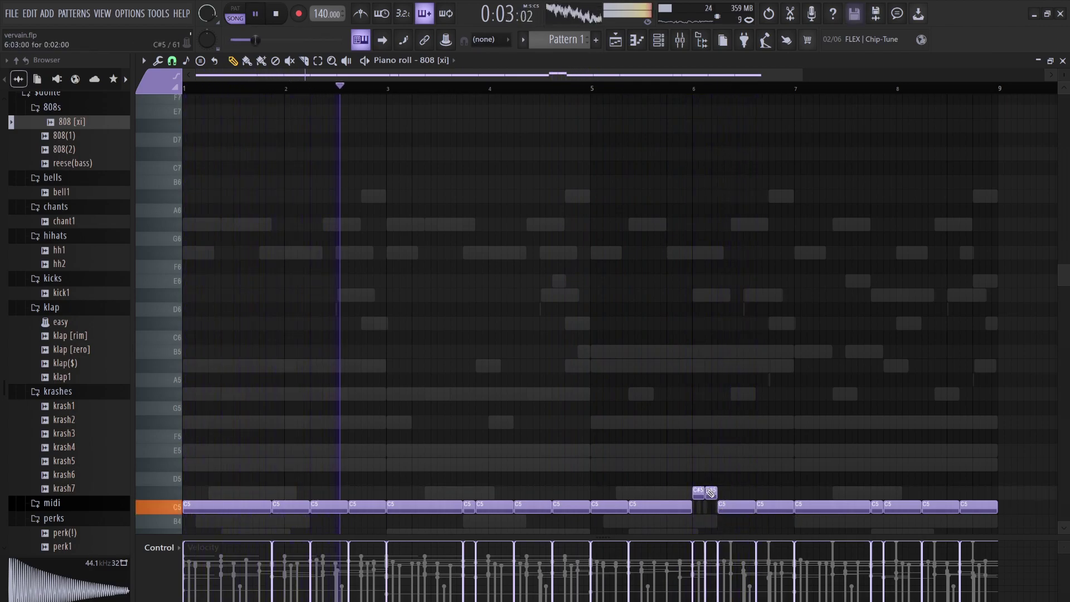
Rework the rest of the 808 line in bar 6 to C5 notes on steps 5, 7 and 13.
drag(751, 506, 729, 507)
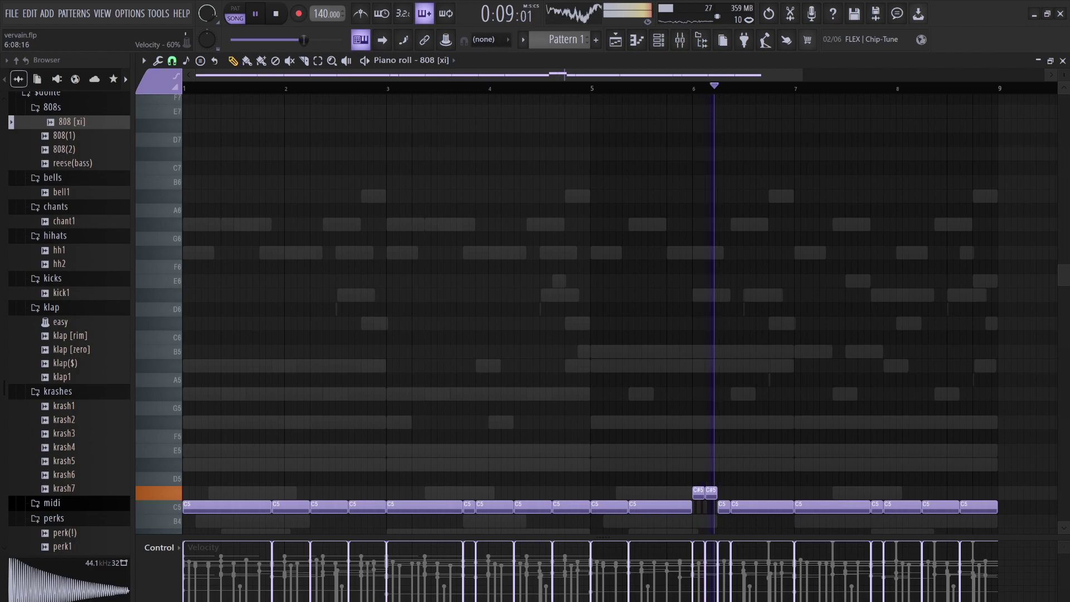
key(space)
key(space)
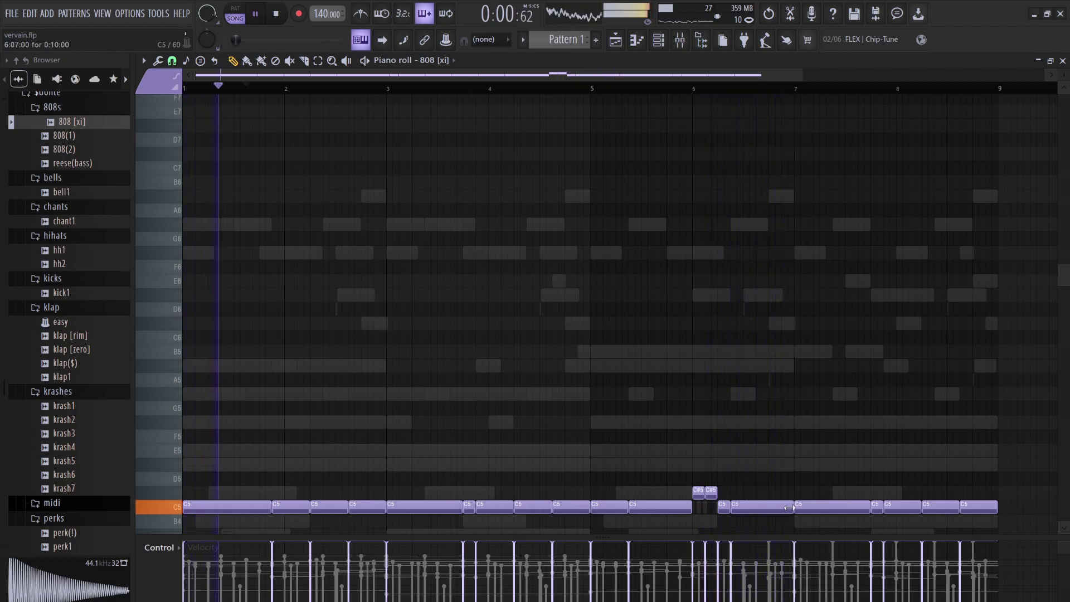
mouse_move(789, 507)
mouse_down()
mouse_move(761, 508)
mouse_move(777, 492)
mouse_move(779, 506)
mouse_move(793, 506)
mouse_up()
ctrl+click(783, 505)
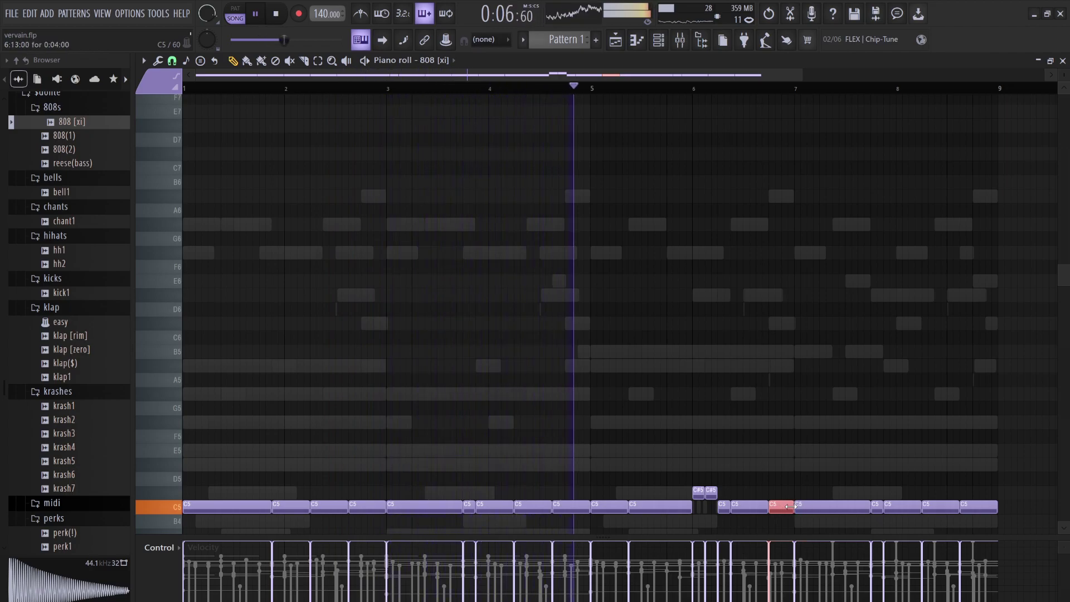
Rework the 808 line in bar 7 to C5 notes on steps 1, 5 and 11, clearing the start of bar 8.
drag(869, 506, 808, 506)
key(space)
key(space)
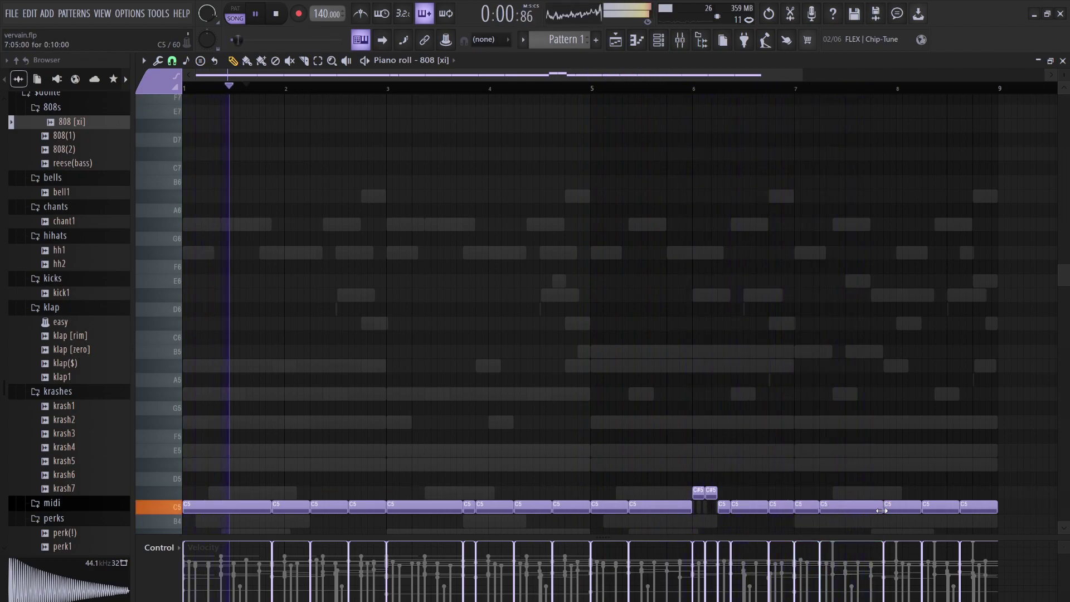
mouse_move(878, 508)
mouse_down()
mouse_move(858, 508)
mouse_move(895, 509)
mouse_up()
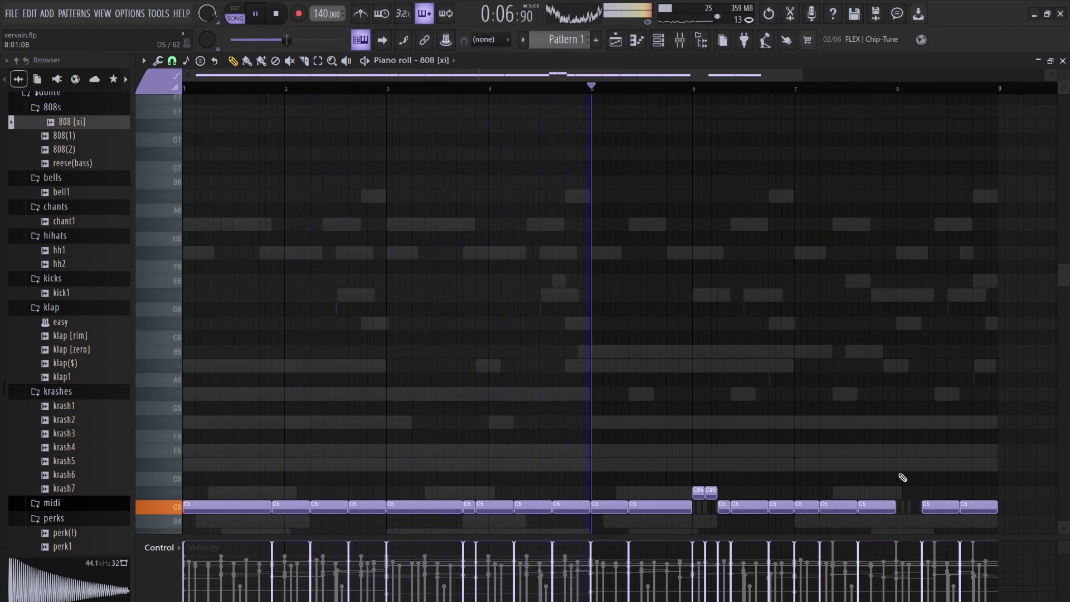
Add four-step E5 808 notes on steps 1 and 7 of bar 8, and shorten the C5 note on step 5 to two steps.
click(923, 452)
drag(928, 452, 916, 451)
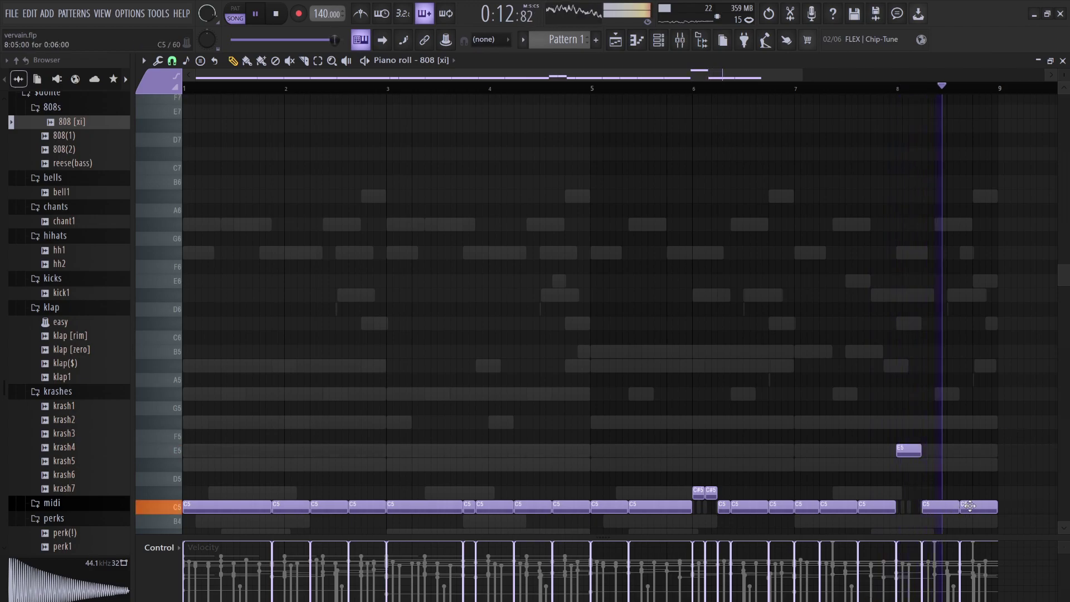
drag(955, 506, 945, 446)
click(960, 490)
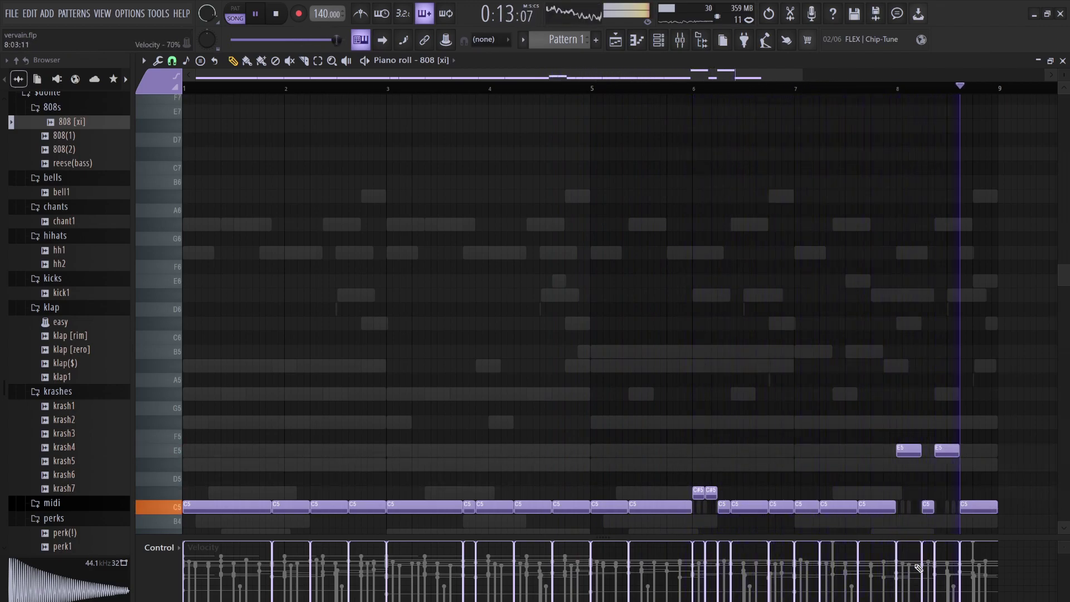
Transpose all 808 notes up eight semitones, then raise the two short notes at the start of bar 6 to A#5.
key(space)
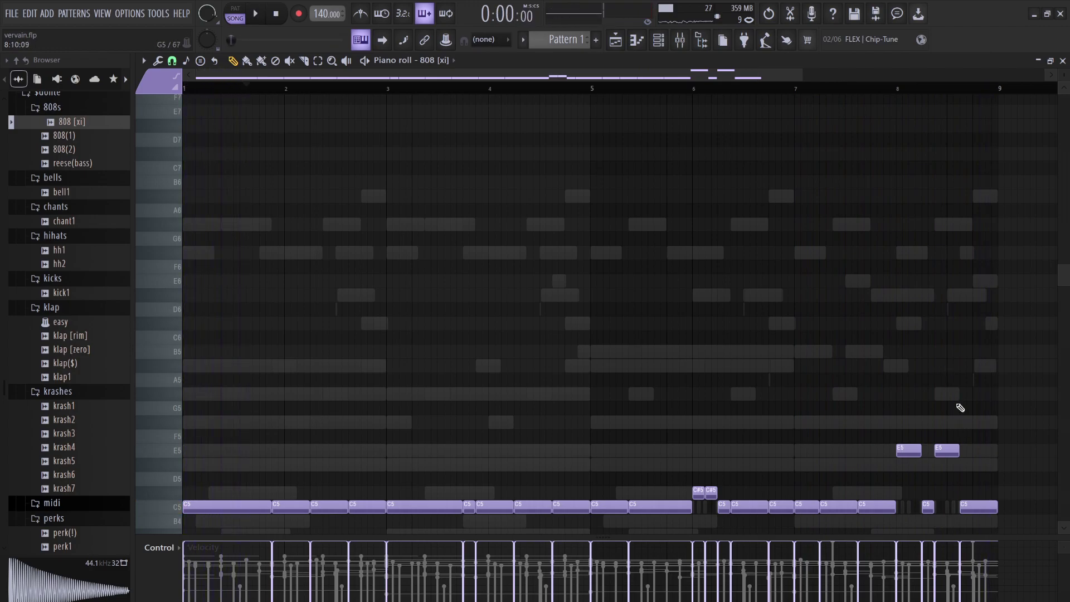
key(Up)
key(Up)
key(Up)
key(Up)
key(Up)
key(Up)
key(Up)
key(Up)
key(space)
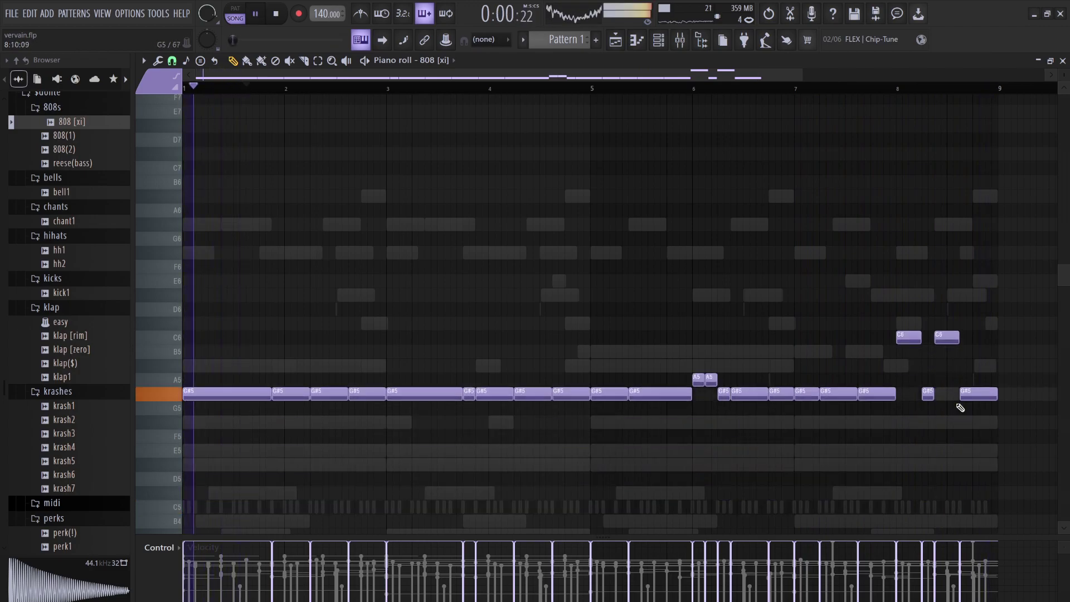
drag(759, 391, 688, 363)
key(Up)
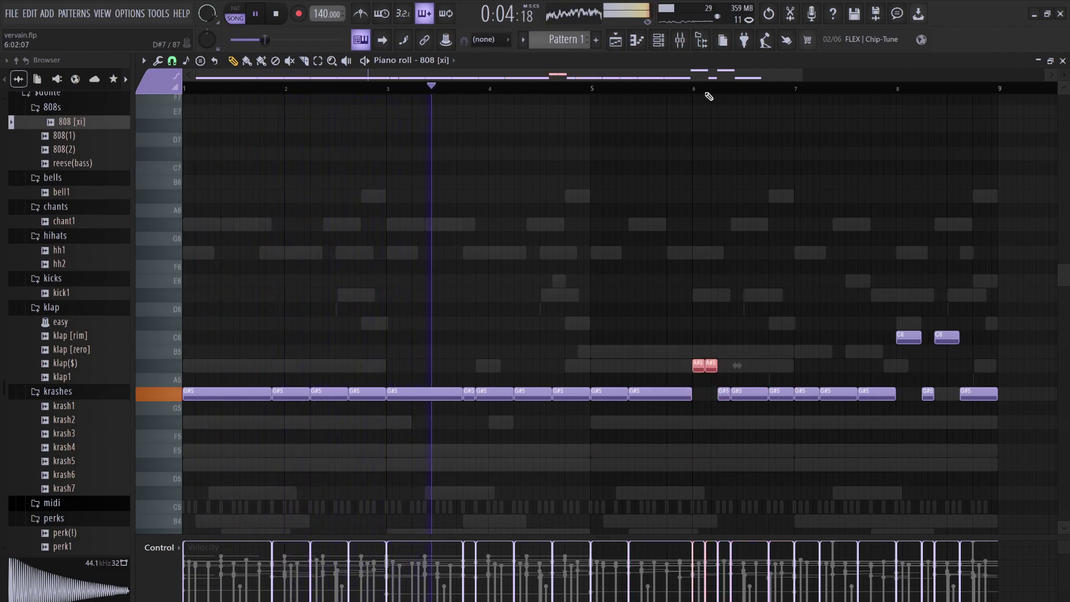
Set the 808 channel's root note to G#5 and play the beat with the 808 piano roll open.
click(659, 40)
key(space)
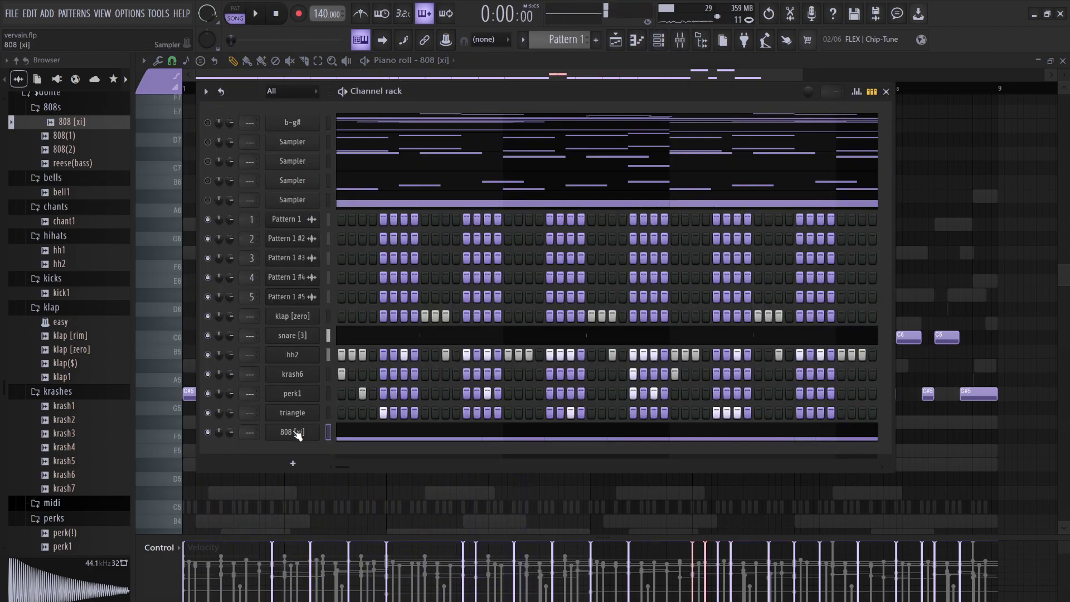
click(298, 433)
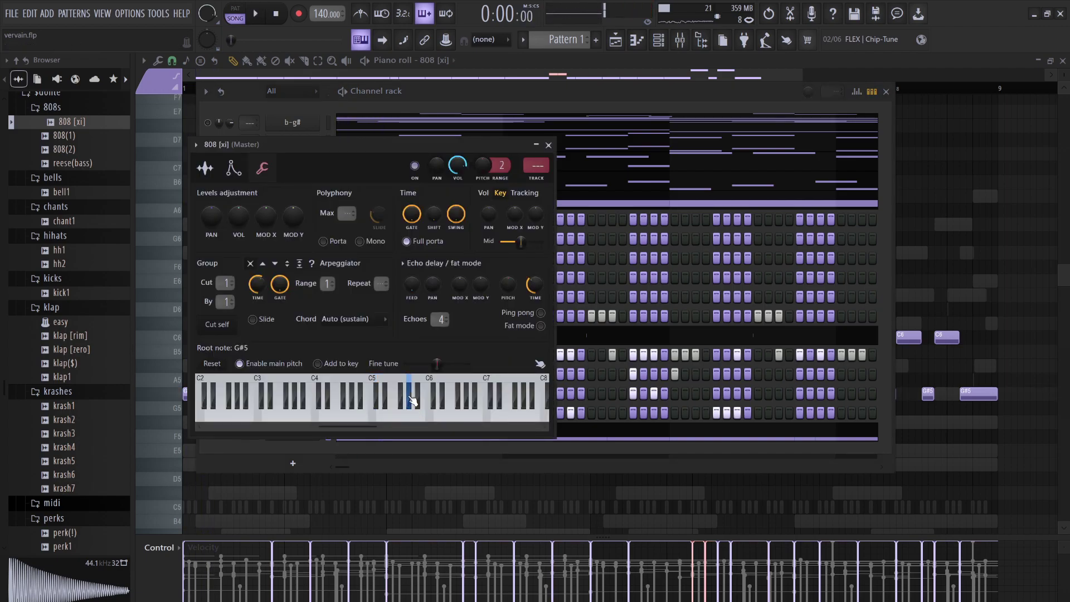
click(484, 487)
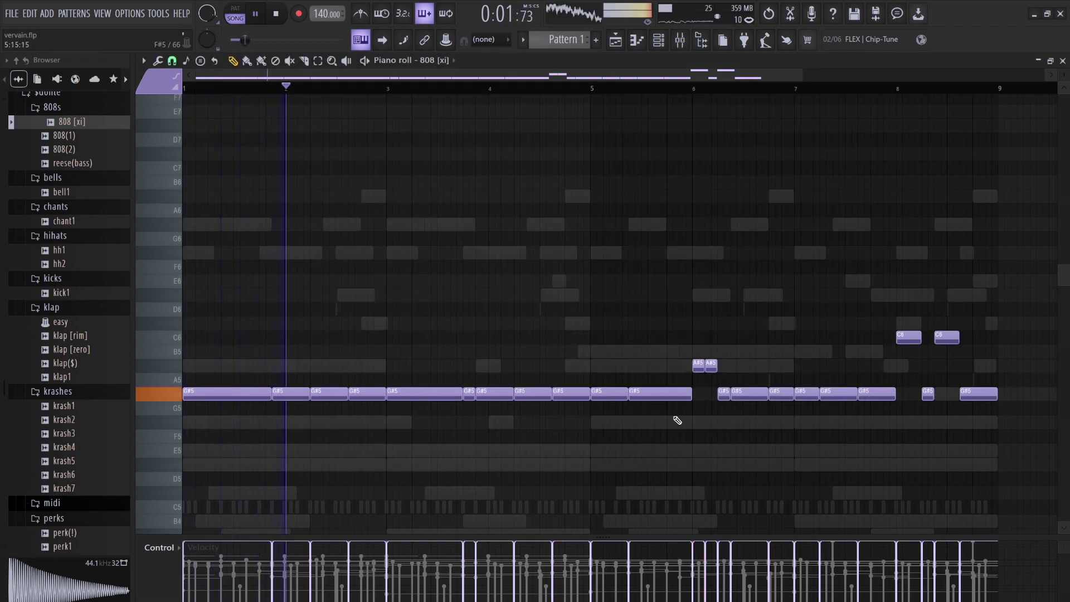
Raise all 808 notes in bars 1 to 4 by two semitones to A#5 and play the beat.
drag(646, 410, 616, 388)
key(space)
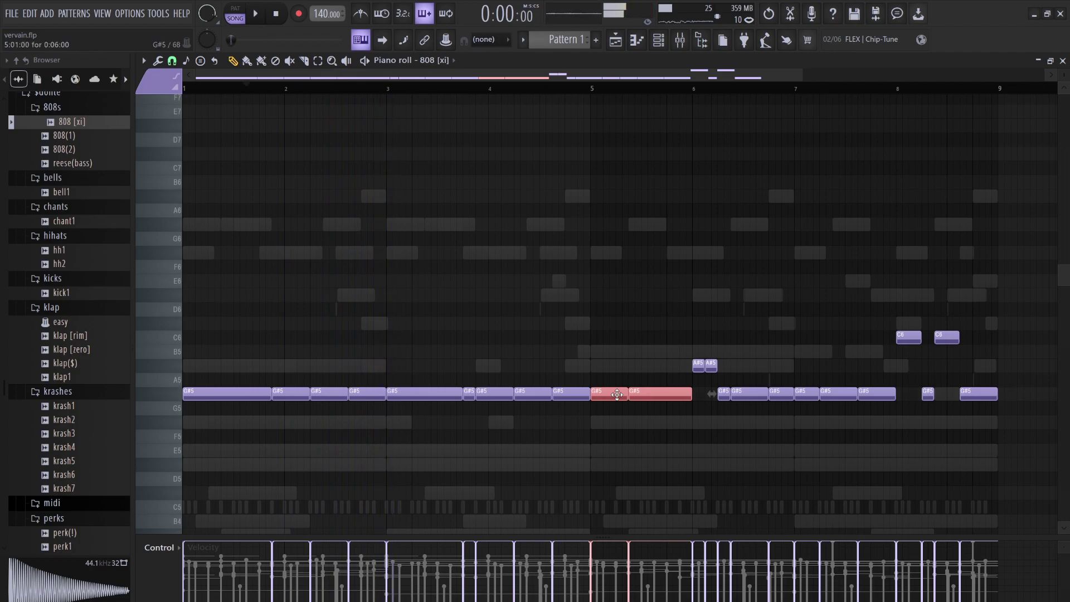
drag(568, 415, 162, 346)
key(shift+Up)
key(shift+Up)
key(shift+Up)
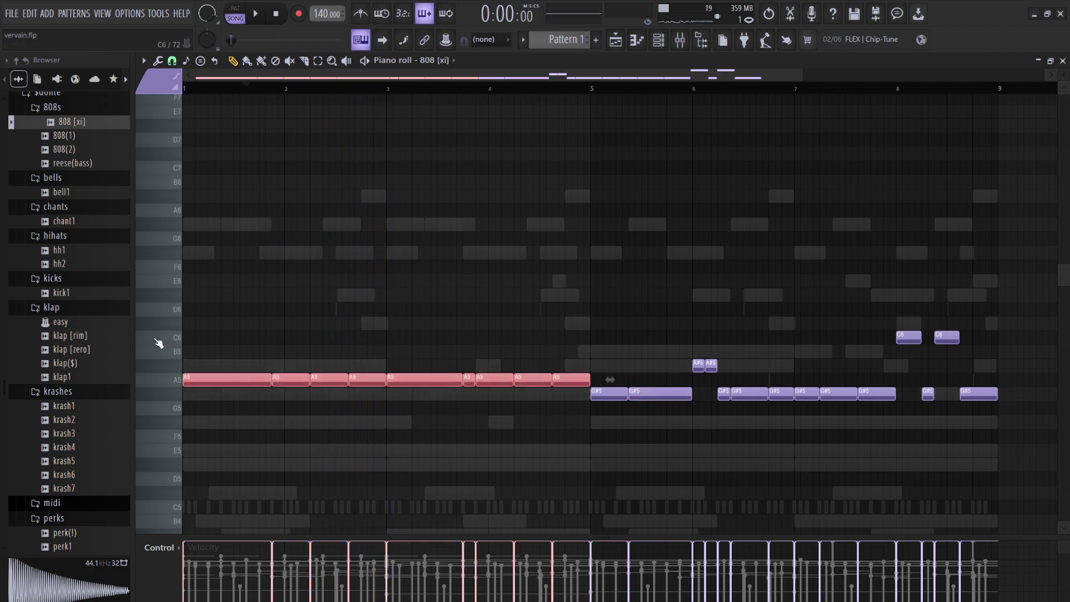
key(Down)
key(space)
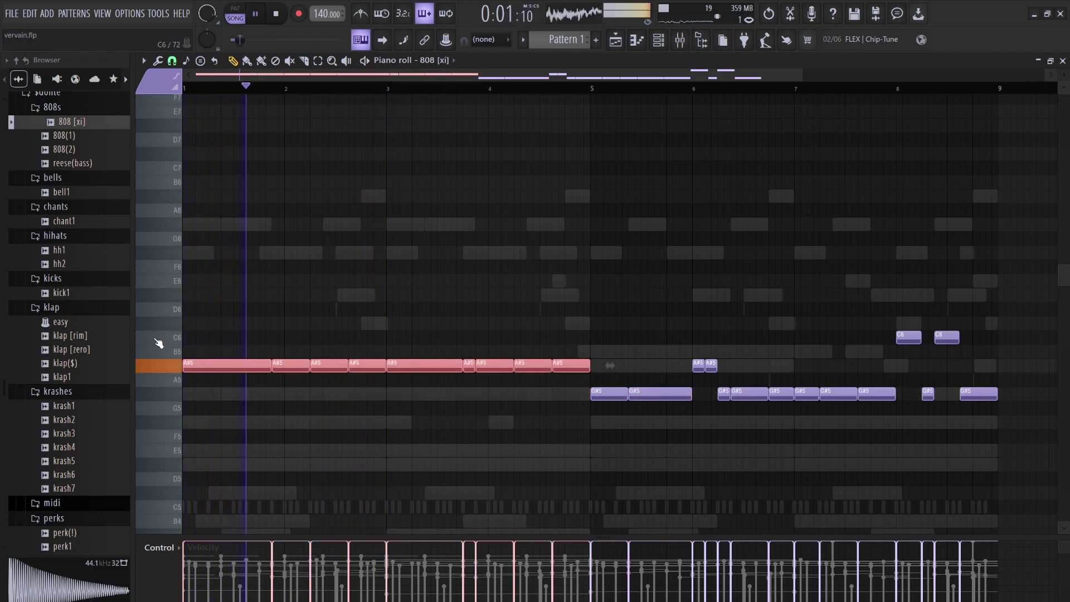
Raise the two short 808 notes at the start of bar 6 to B5 and the two C6 notes in bar 8 to C#6.
drag(717, 386, 689, 367)
key(shift+Up)
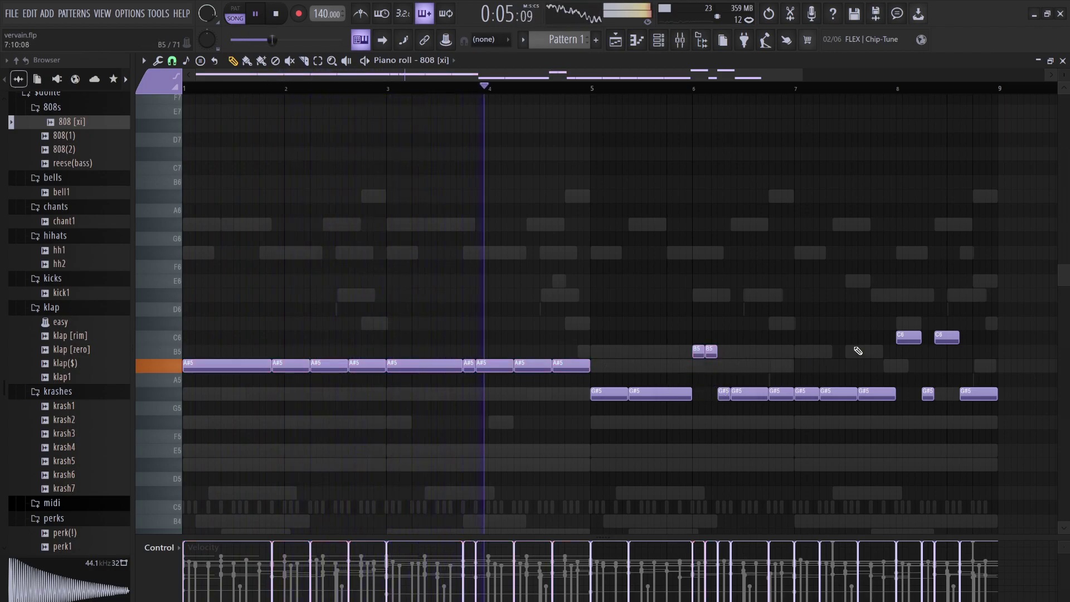
drag(955, 363, 909, 340)
key(shift+Up)
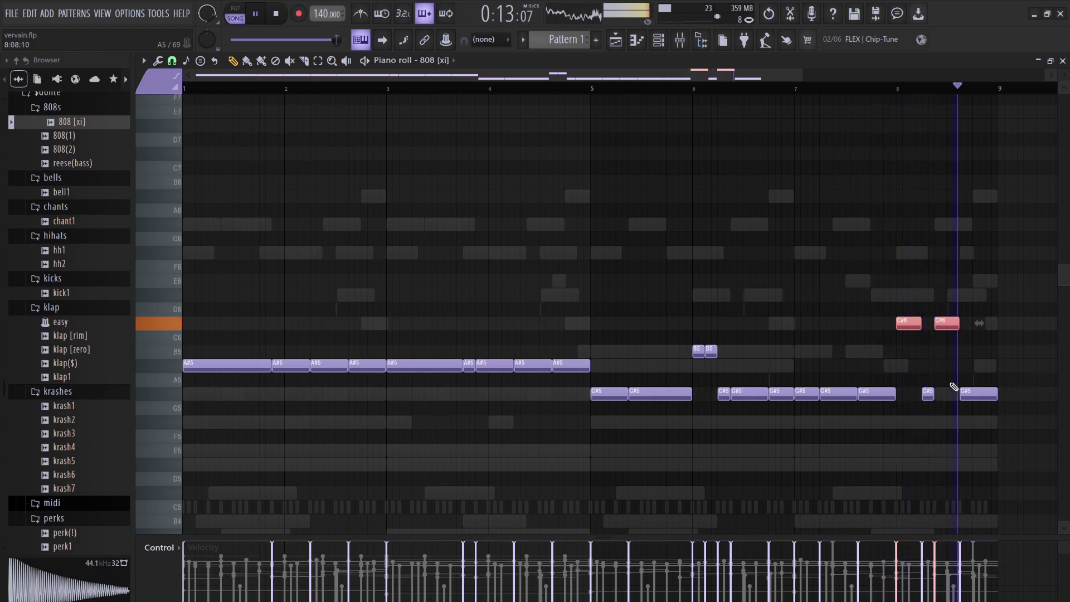
right_click(848, 256)
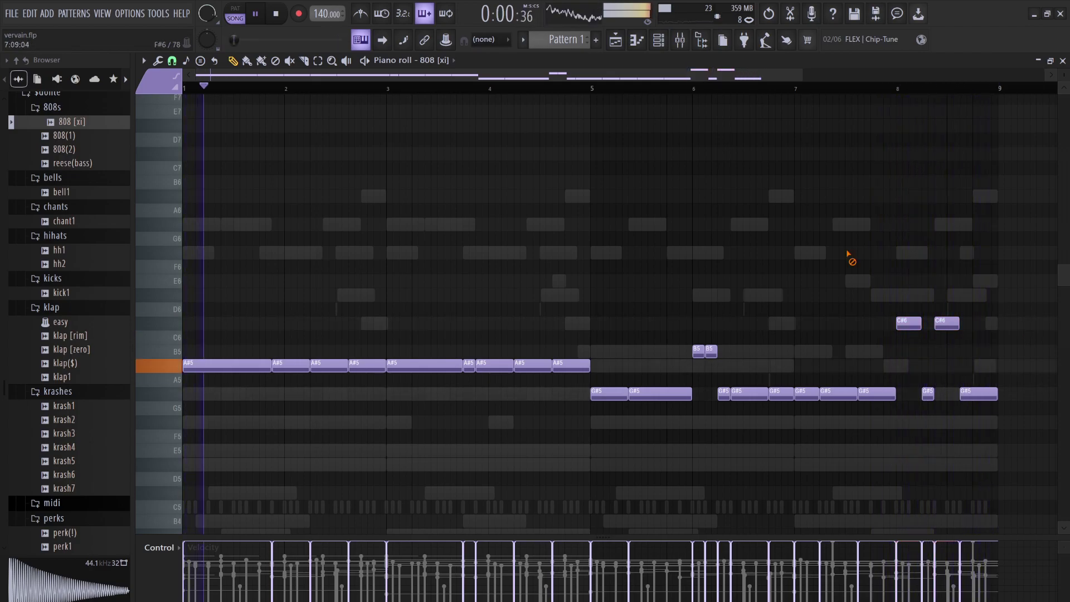
Show the mixer and channel rack, and move the 808 channel up to sit directly above the klap channel.
click(680, 40)
click(658, 40)
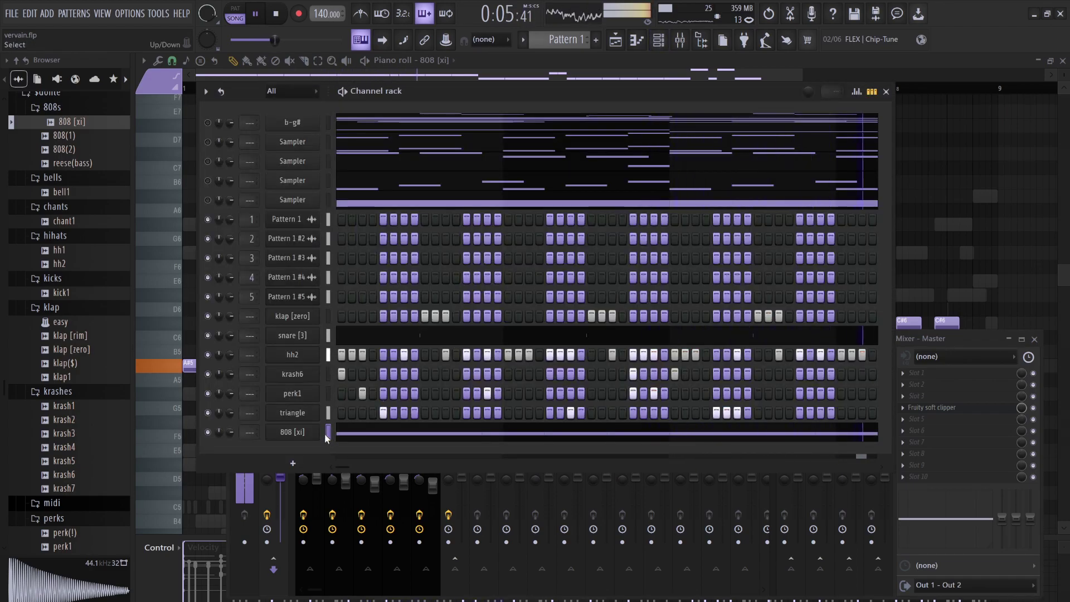
key(alt+Up)
key(alt+Up)
key(alt+Up)
key(alt+Up)
key(alt+Up)
key(alt+Up)
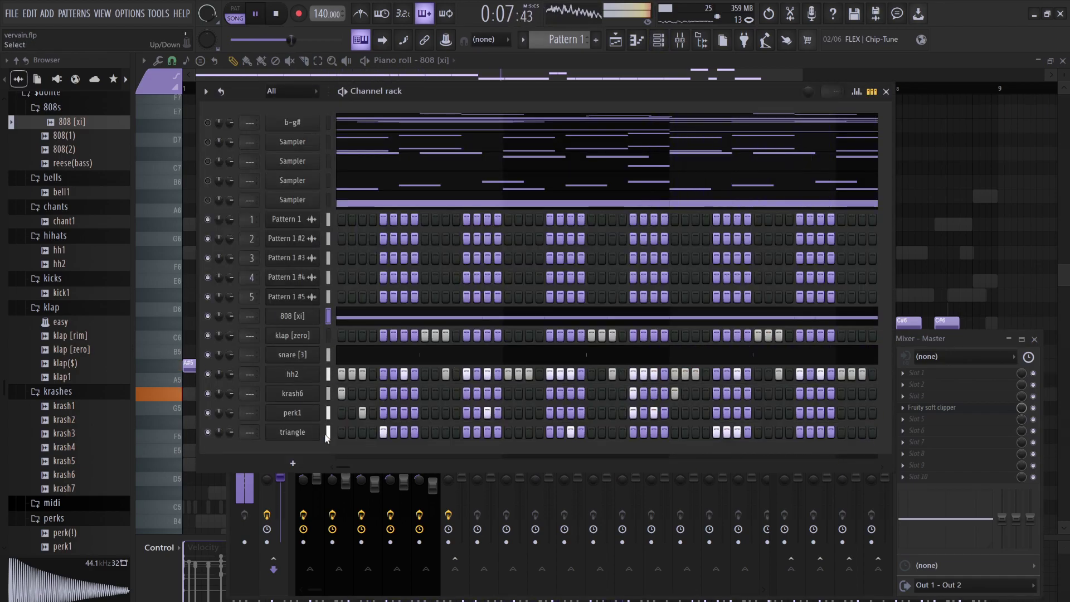
Move the krash6 channel below triangle and select the 808 and all drum channels, leaving the channel rack closed.
click(328, 393)
key(alt+Down)
key(alt+Down)
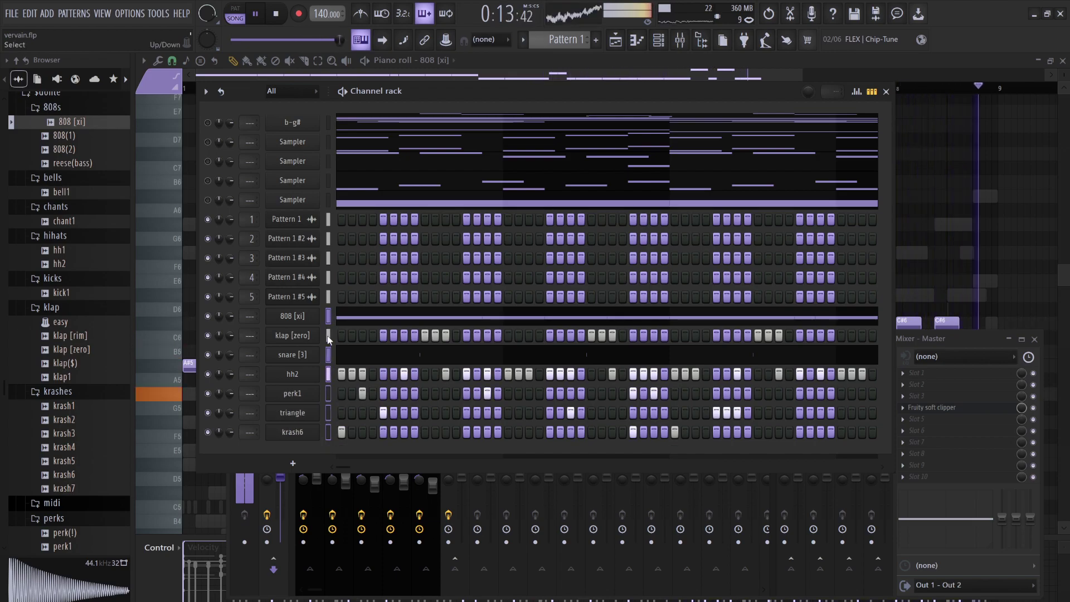
click(886, 92)
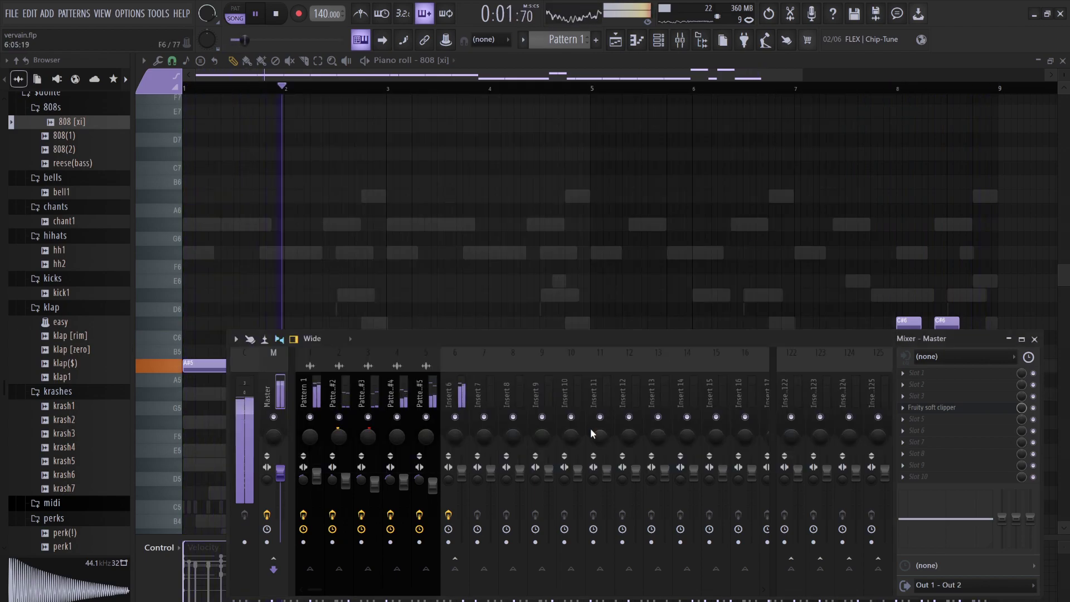
Link the selected 808 and drum channels to mixer tracks starting at Insert 10, and route those tracks to Insert 9.
click(565, 383)
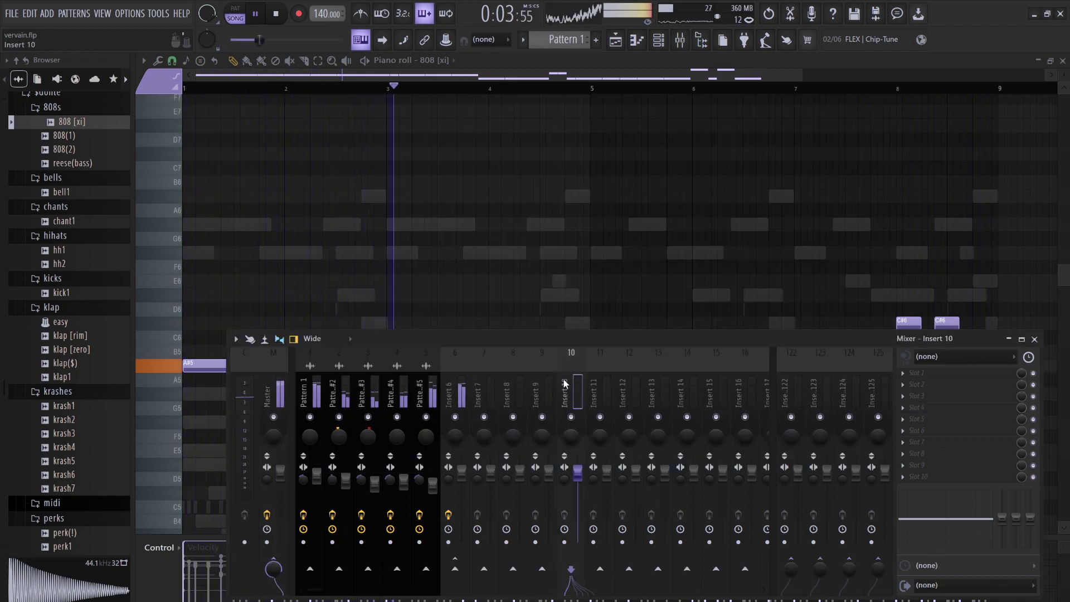
key(ctrl+l)
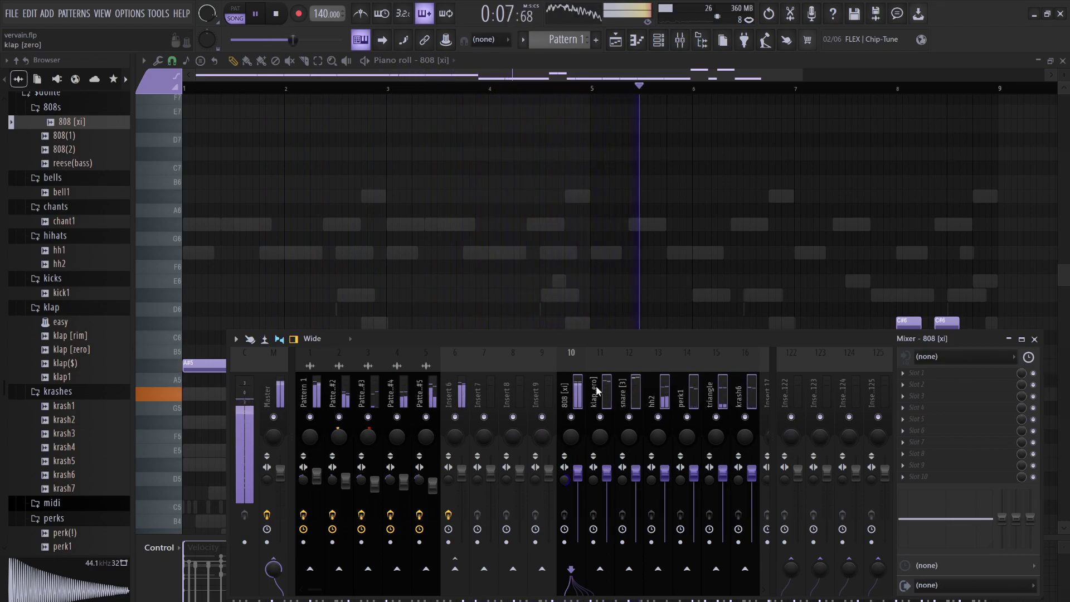
click(546, 386)
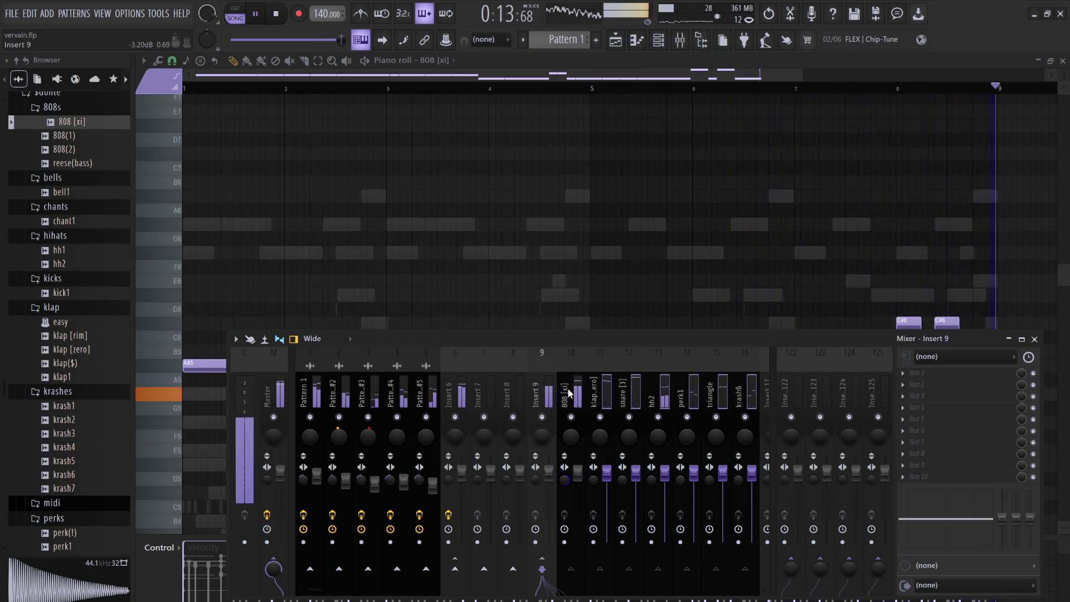
Pull the klap through krash6 faders fully down, lower Insert 9 slightly and raise the 808 fader.
drag(606, 472, 607, 538)
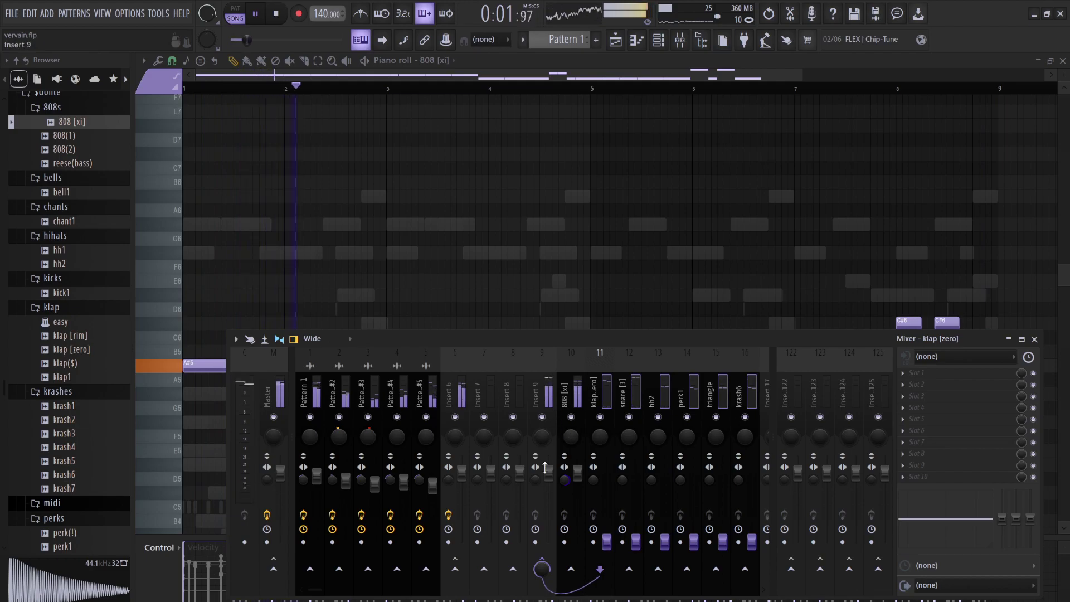
drag(548, 475, 578, 457)
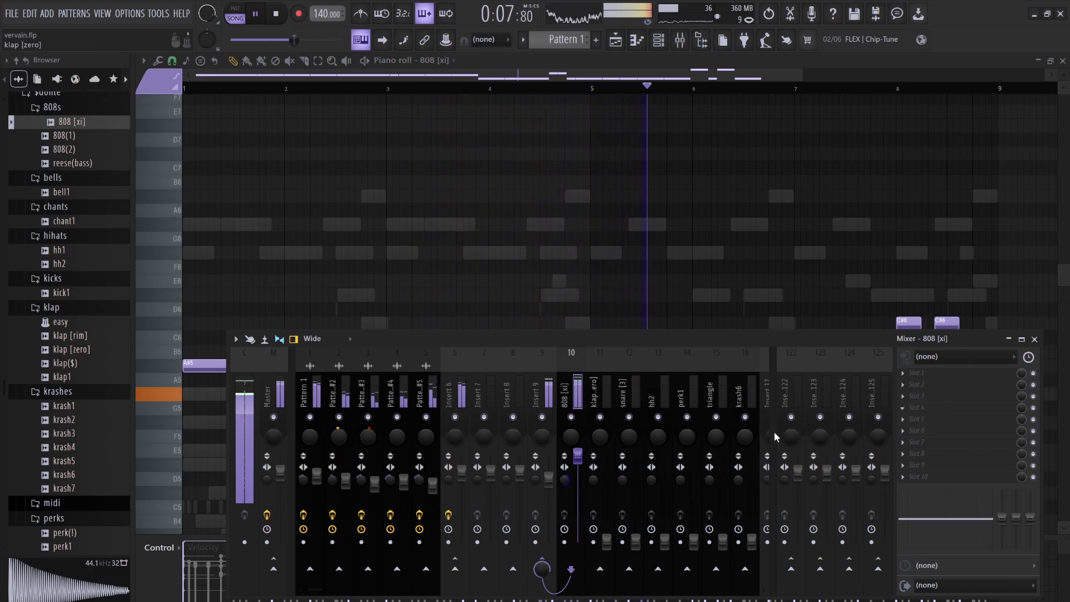
Add Fruity Parametric EQ 2 to the 808 track, roll off the highs with band 7 and boost the lows with bands 3 and 2.
click(742, 478)
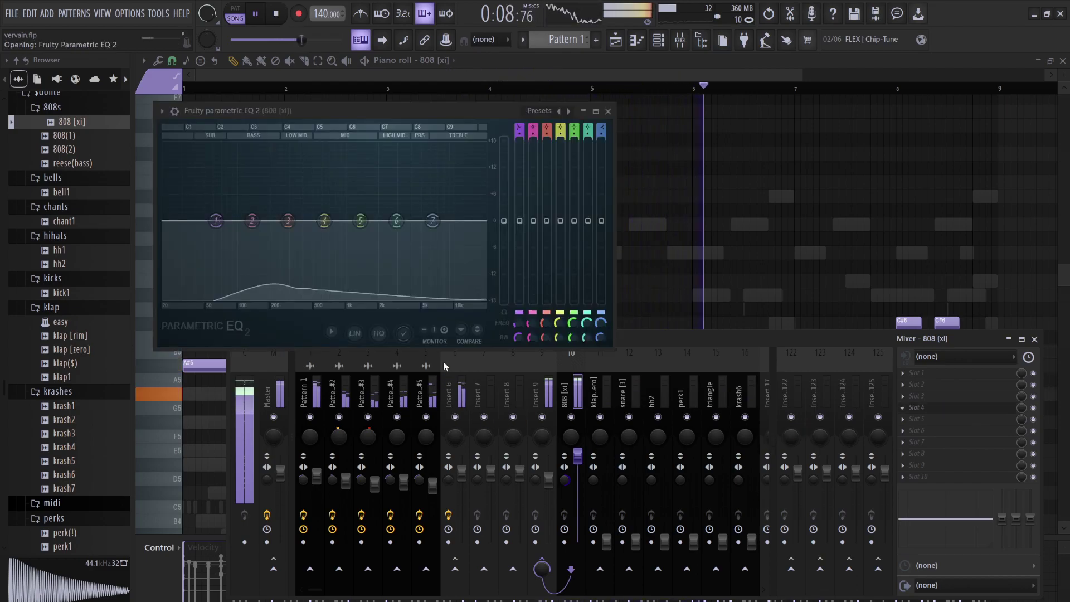
drag(432, 220, 373, 298)
drag(288, 221, 230, 202)
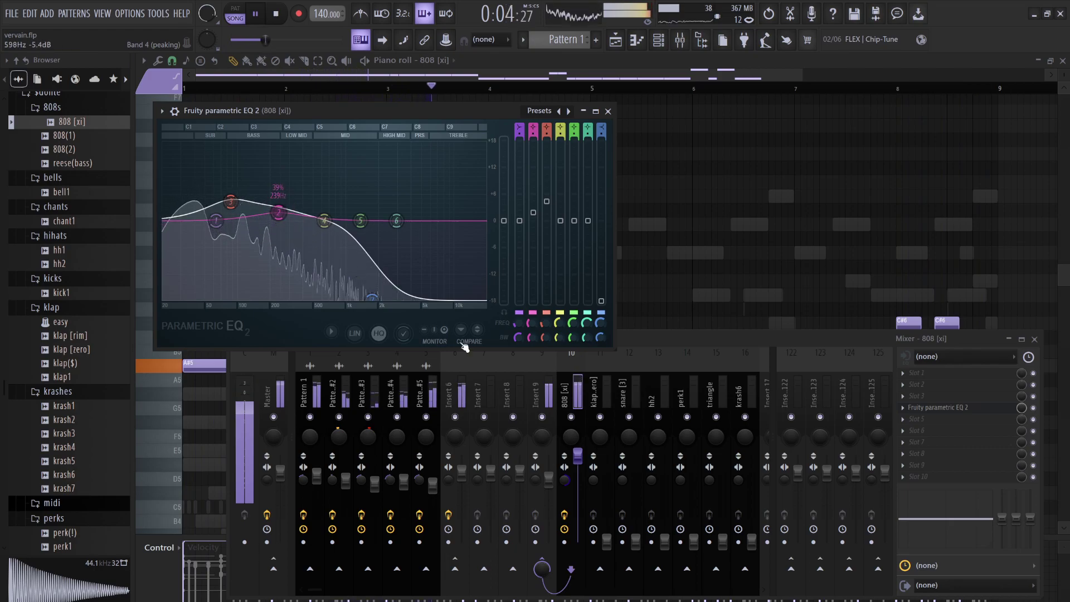
Bring up the klap fader, cut its lows by 18 dB at 90 Hz and boost 2.8 dB around 2.4 kHz.
drag(615, 549, 615, 479)
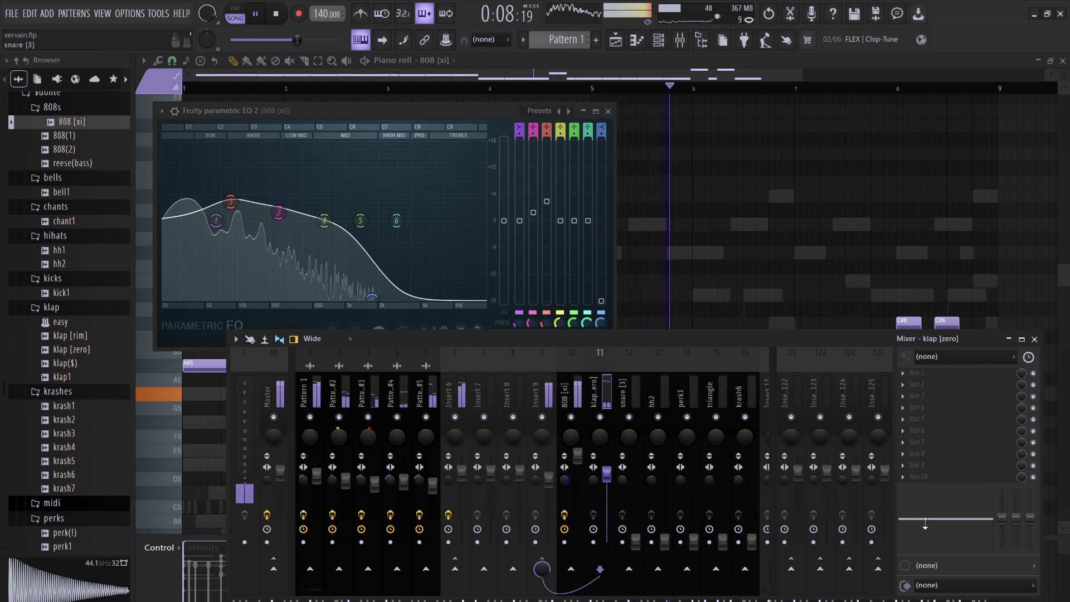
drag(1001, 517, 962, 510)
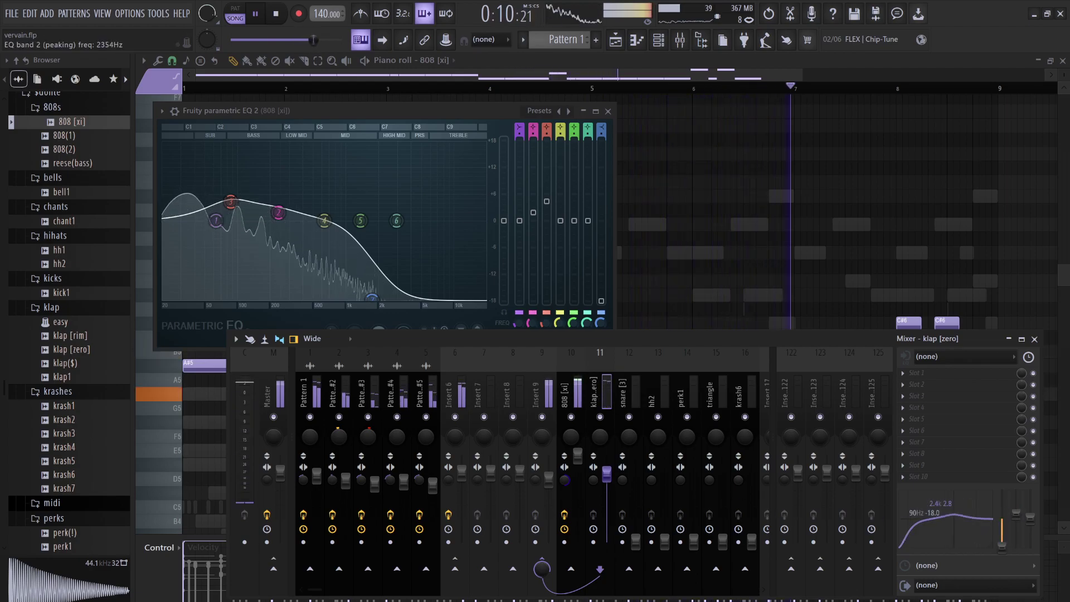
Bring up the snare fader, cut its low end and add a peaking boost with the mixer track EQ.
click(636, 549)
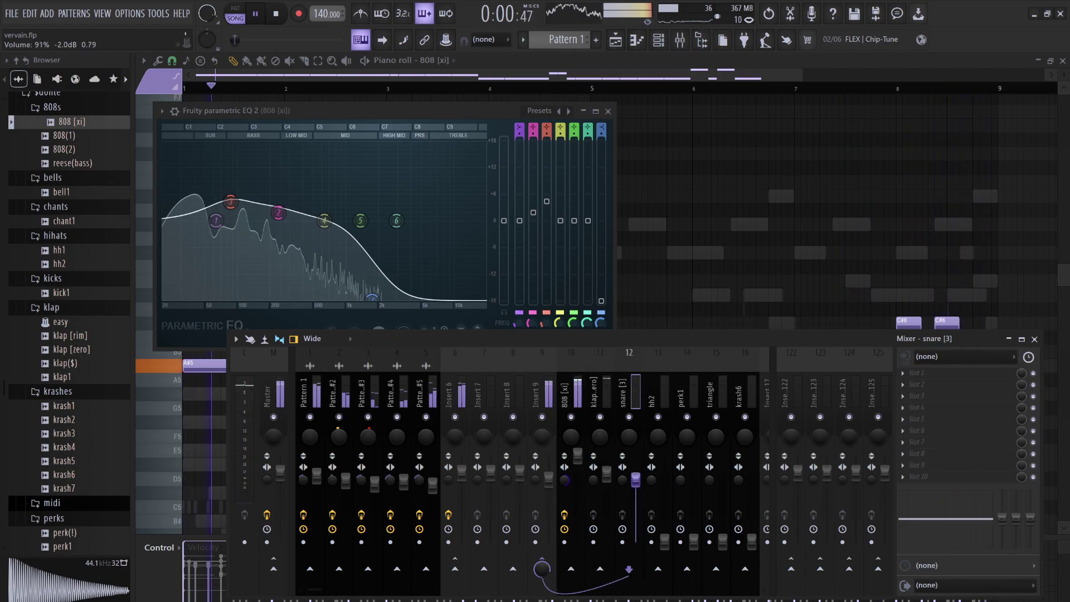
drag(1003, 516, 1005, 549)
drag(953, 519, 945, 511)
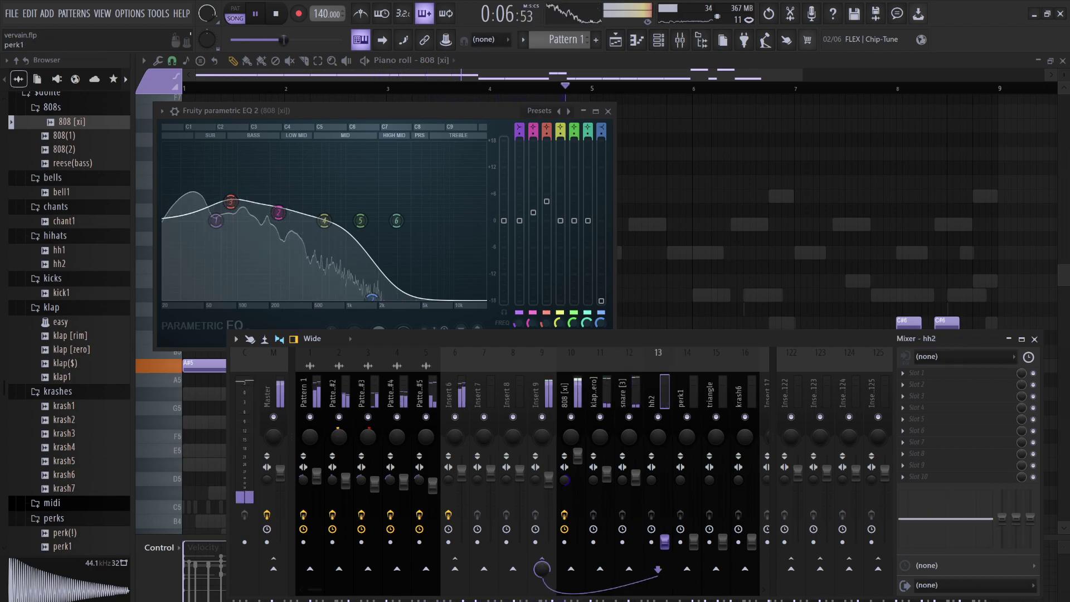
Bring up the hh2 fader, cut its lows by 18 dB at 90 Hz and boost 5.7 dB around 3.7 kHz.
click(666, 541)
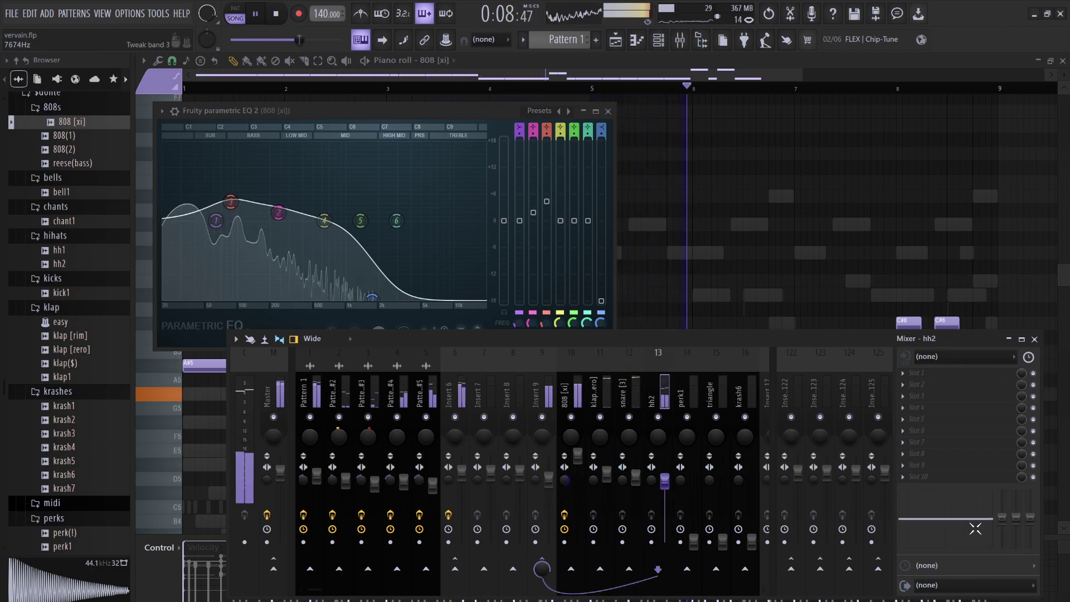
drag(1001, 517, 1002, 543)
drag(946, 518, 962, 508)
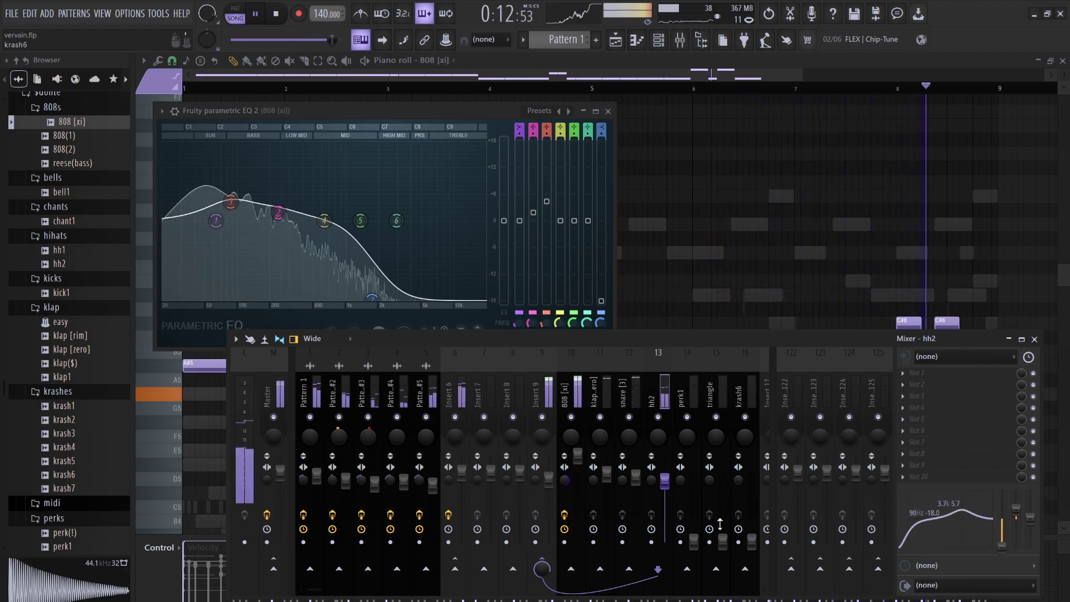
Bring up the perk1 fader, pan it slightly, cut 18 dB at 90 Hz and boost 4.2 dB around 4.0 kHz.
click(694, 491)
drag(694, 490, 687, 429)
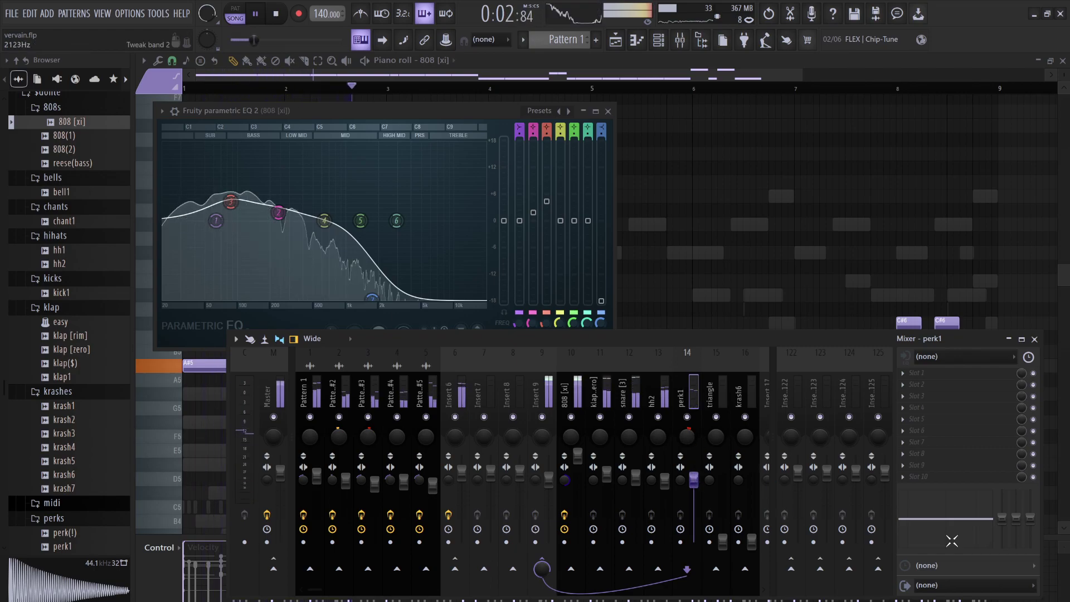
drag(1001, 517, 1002, 552)
drag(943, 526, 963, 511)
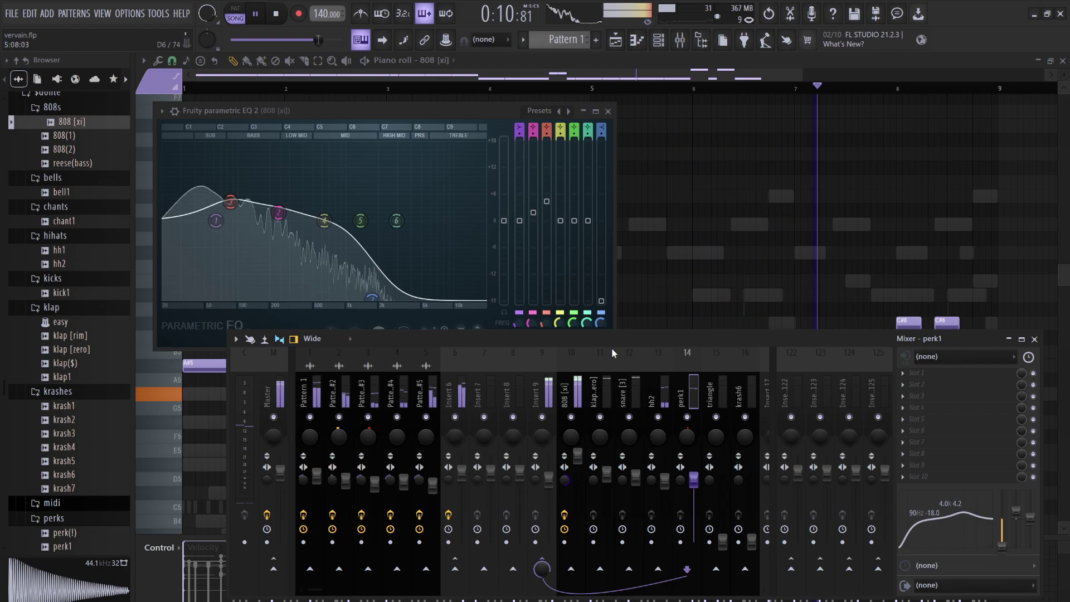
Examine the perk1 notes in the piano roll and return to the mixer.
click(699, 293)
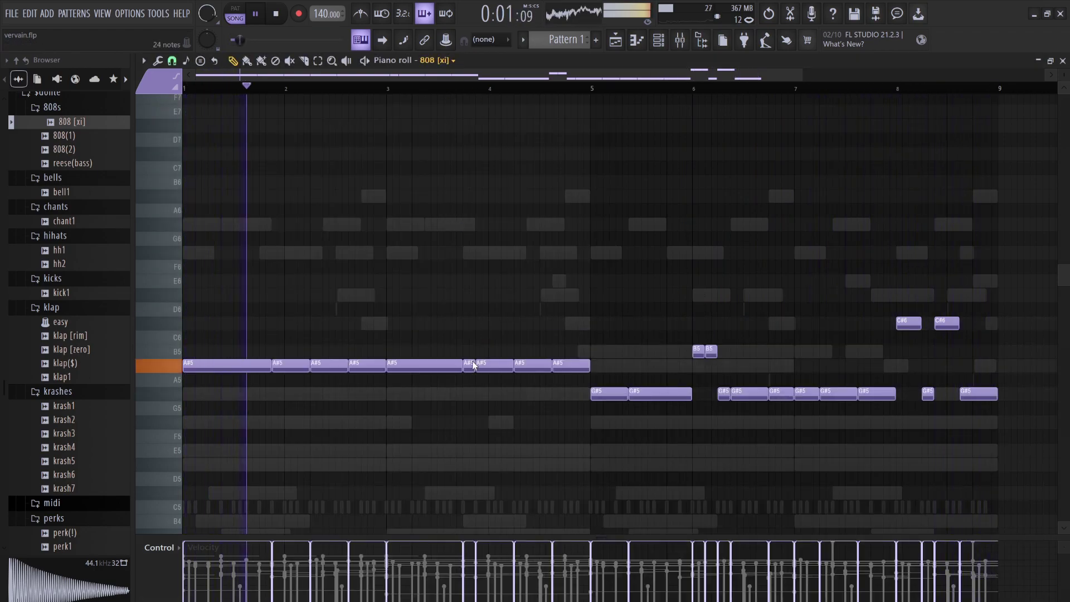
click(461, 405)
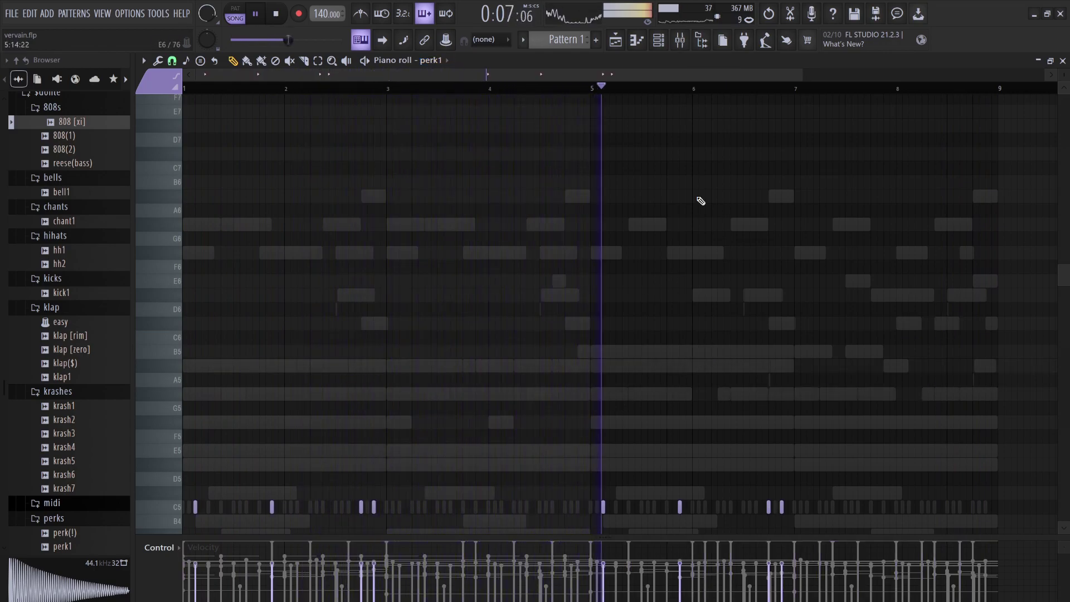
click(680, 39)
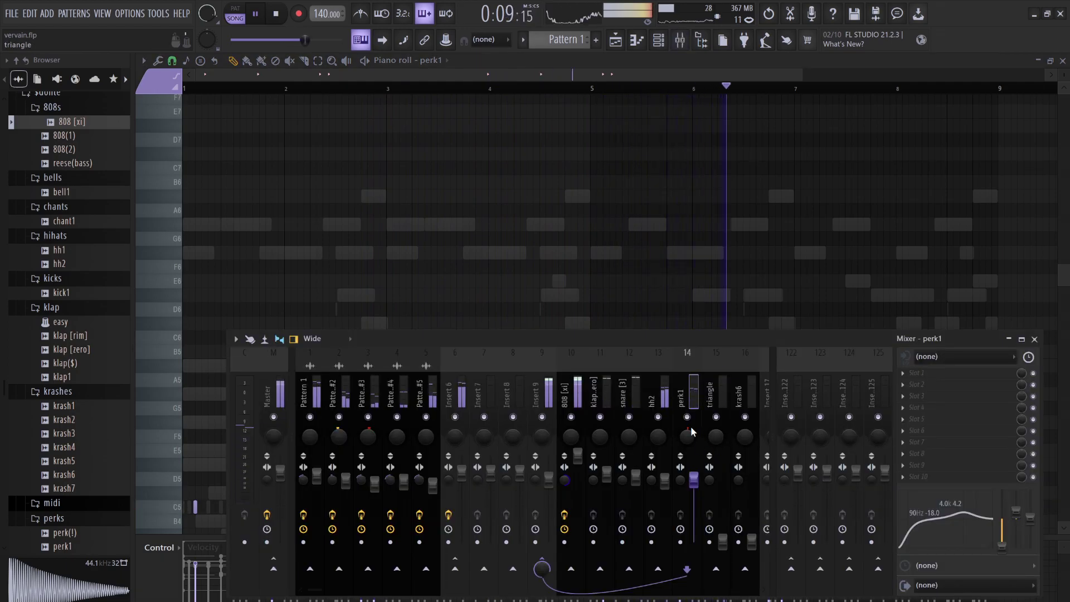
Pan triangle left, set its fader to 0 dB, cut 18 dB at 90 Hz and boost 4.5 dB around 1.4 kHz.
click(716, 437)
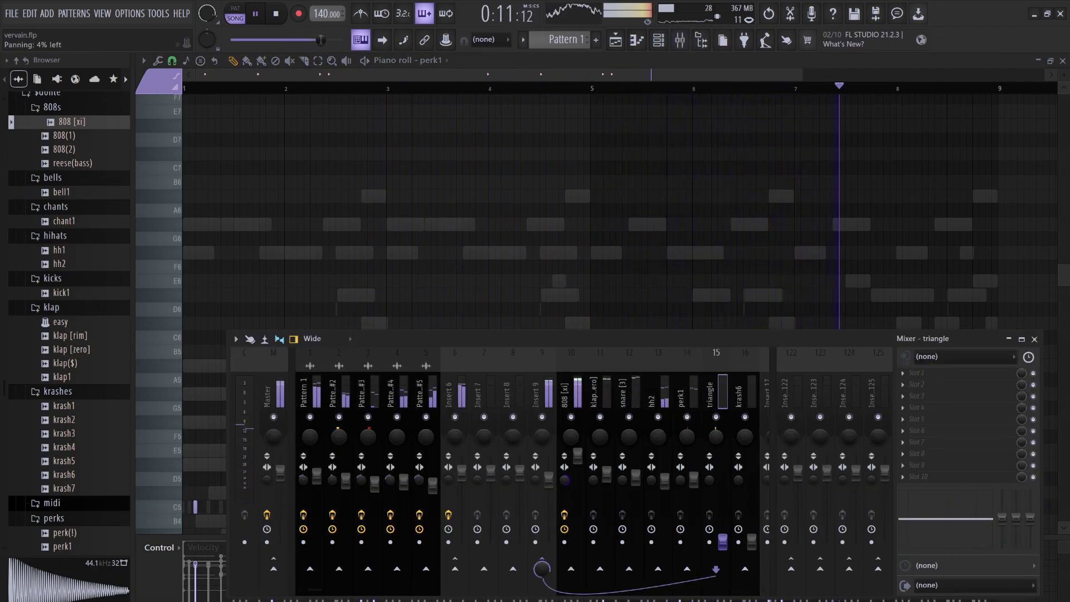
drag(722, 541, 723, 481)
drag(1003, 520, 1007, 549)
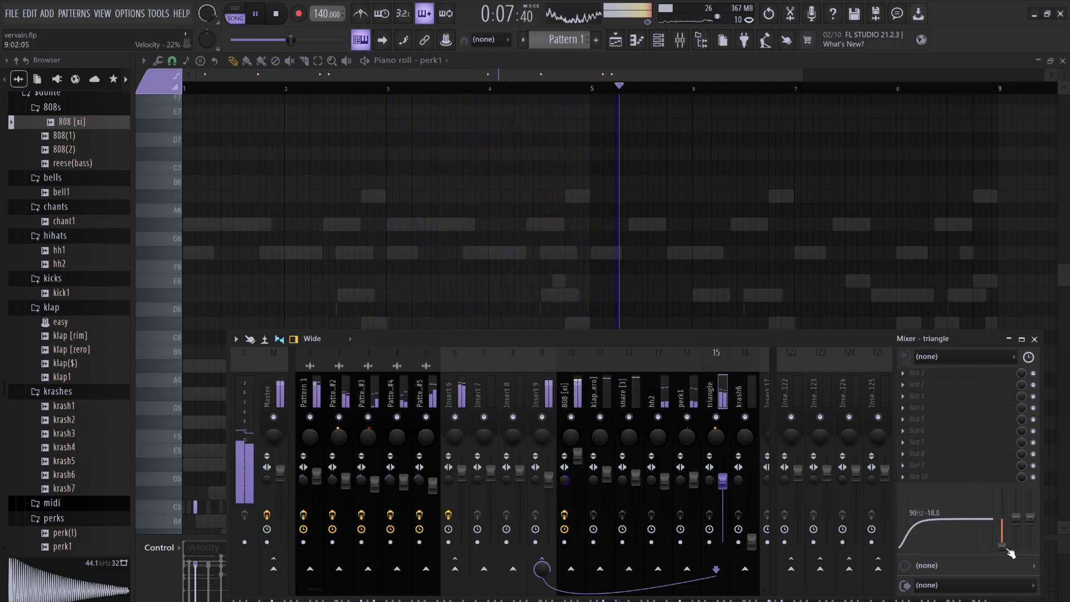
drag(948, 524, 978, 508)
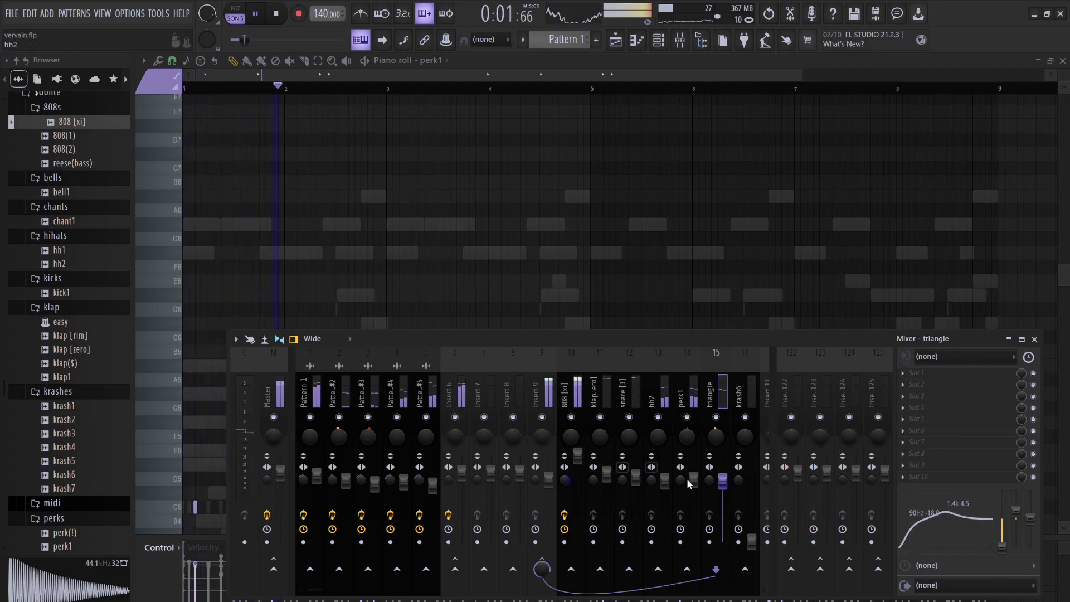
drag(726, 481, 728, 475)
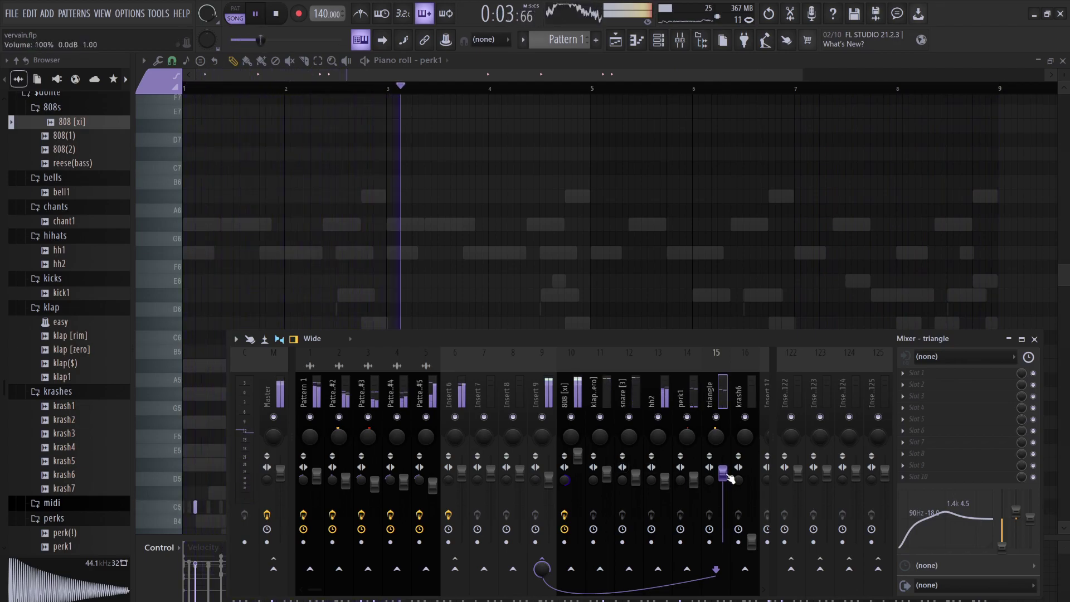
Bring up the krash6 fader, cut its lows by 18 dB at 90 Hz and boost 4.0 dB around 4.2 kHz.
drag(751, 541, 738, 490)
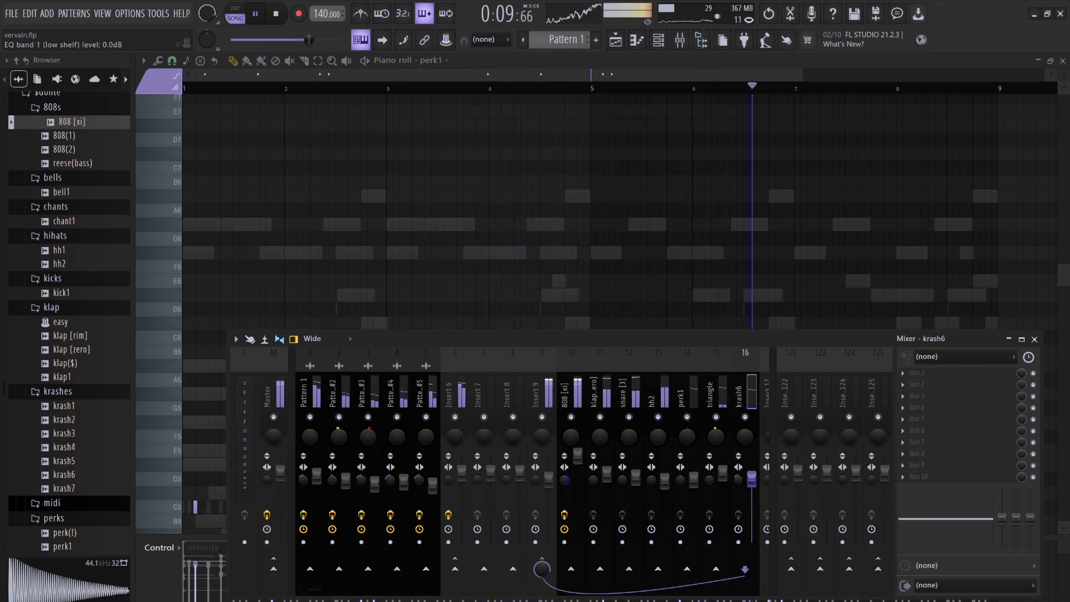
drag(1001, 518, 1001, 547)
drag(945, 518, 963, 512)
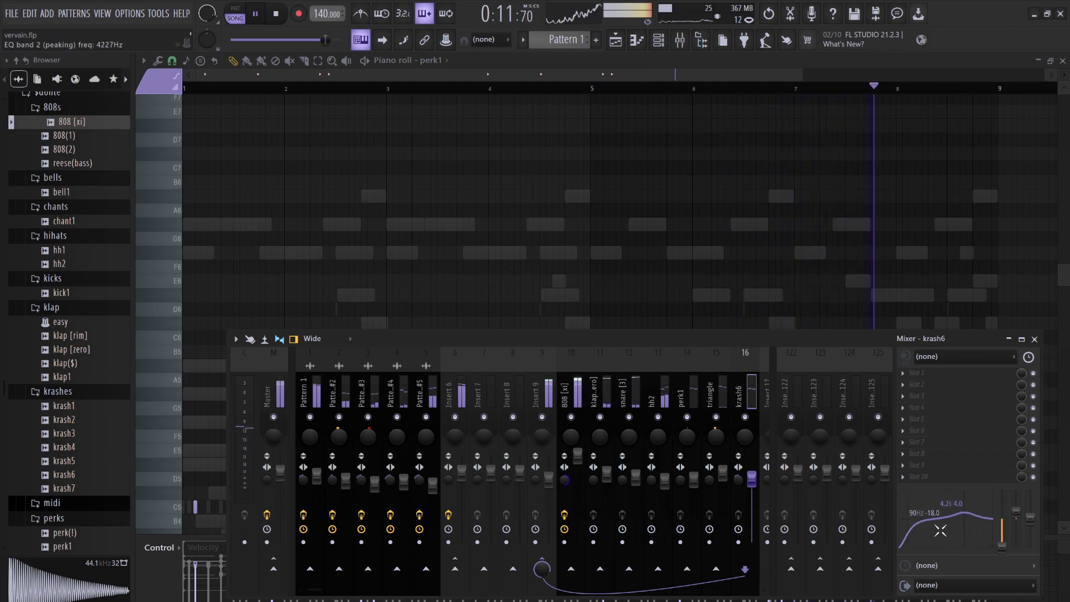
Load FabFilter Pro-C 2 in slot 5 of the Insert 9 bus and close the compressor window.
click(547, 385)
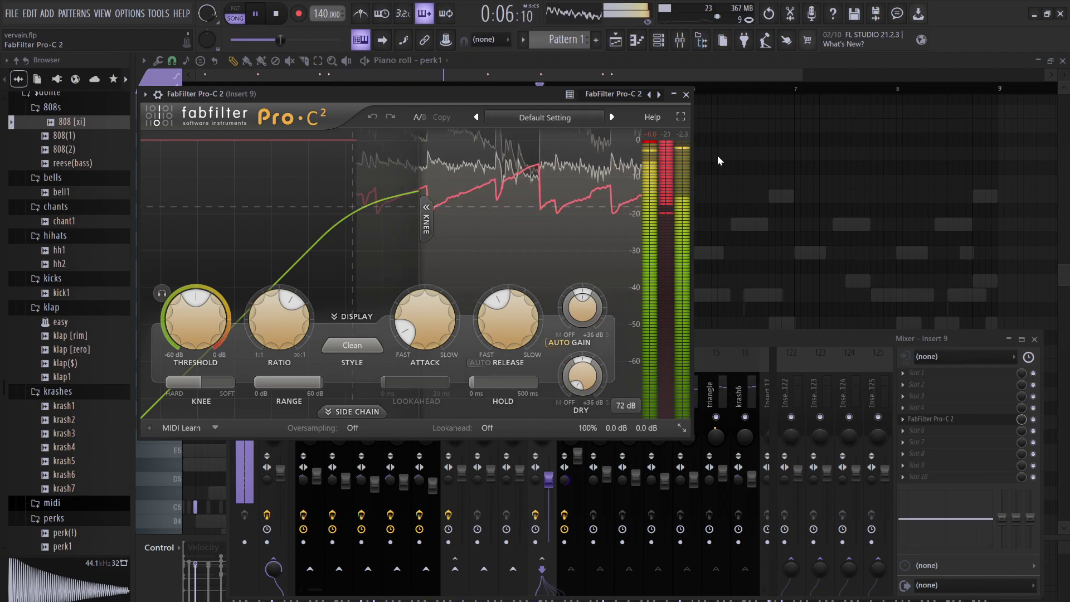
click(611, 117)
click(686, 94)
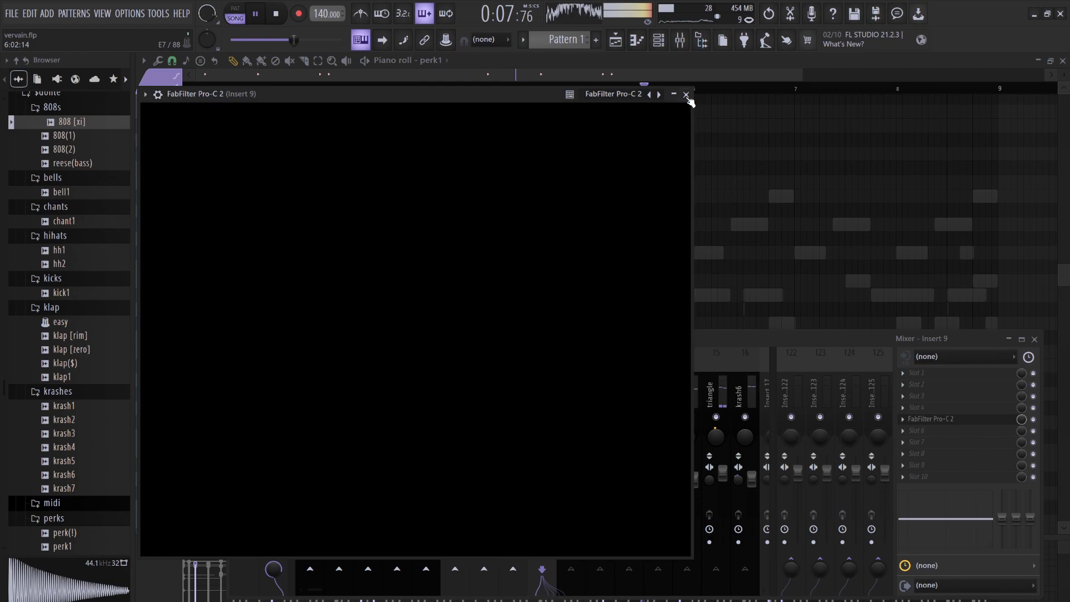
click(687, 94)
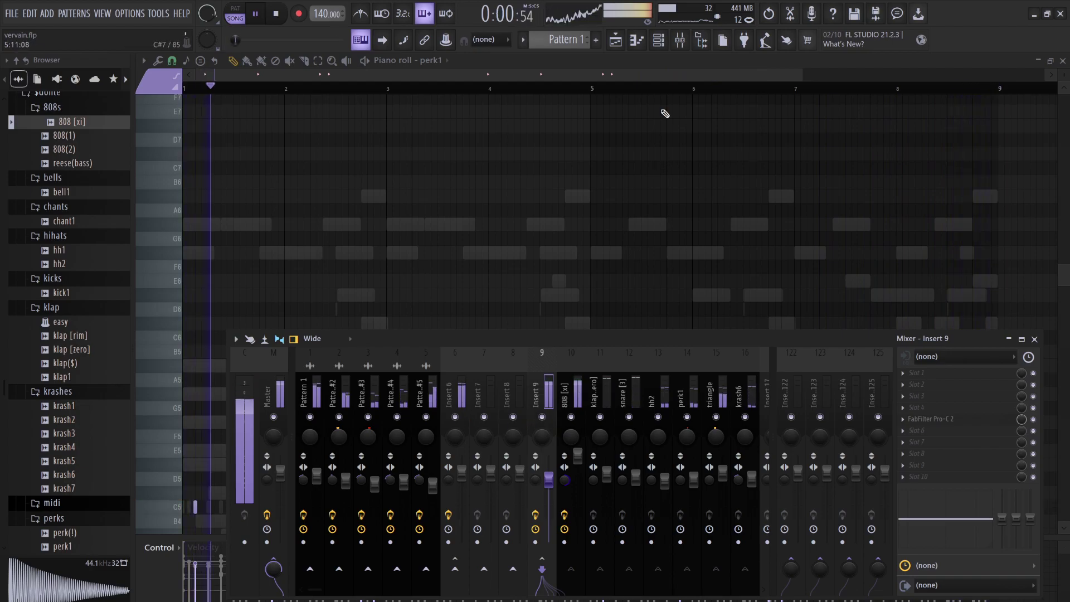
Compare the full beat with the 808 mixer track muted and unmuted, then return to the playlist and stop playback.
click(615, 40)
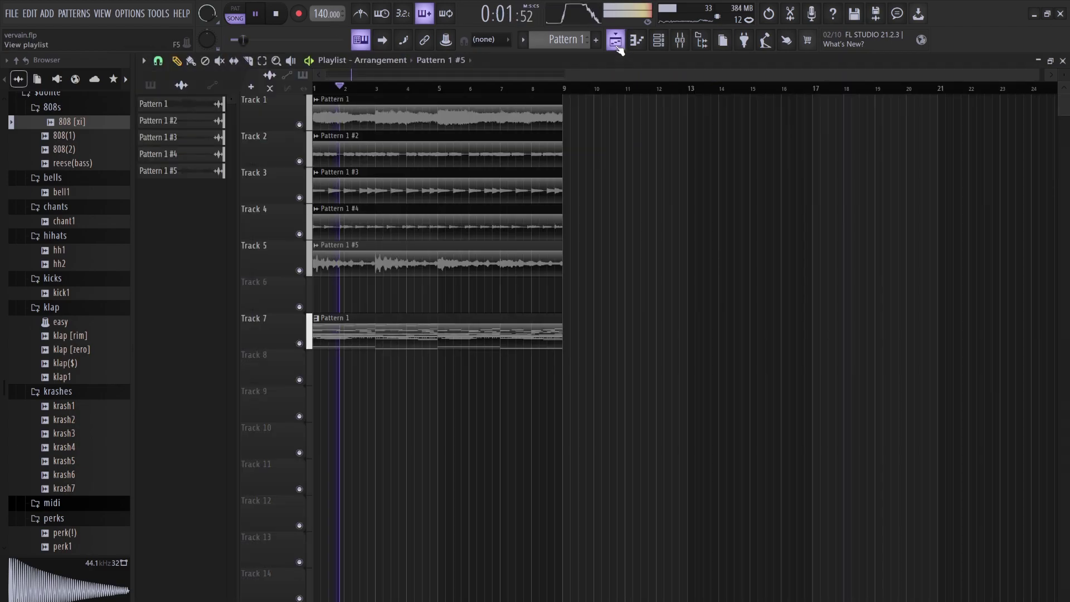
click(680, 44)
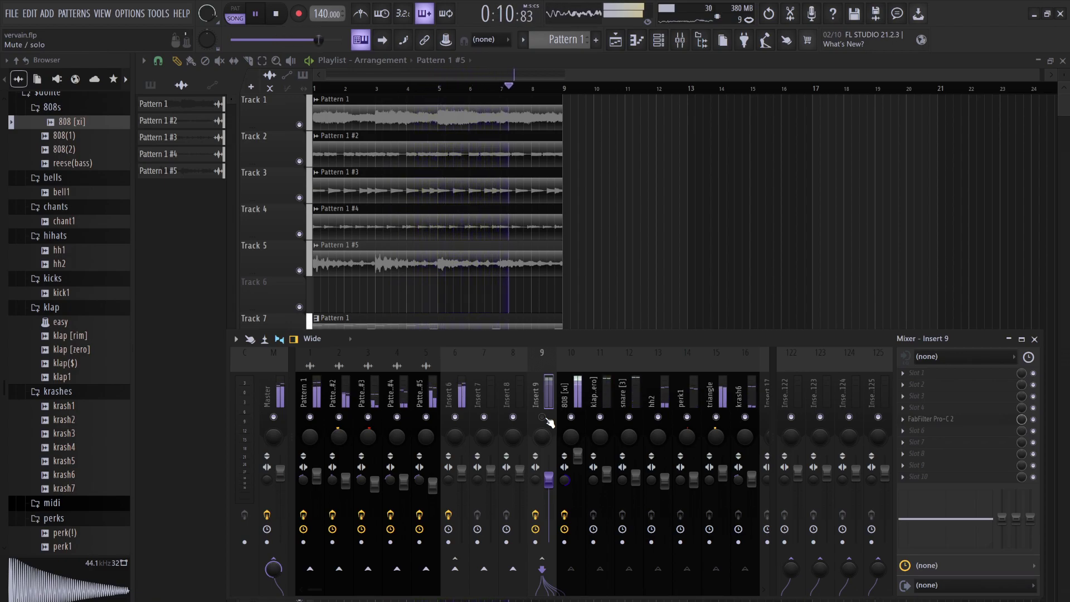
click(571, 417)
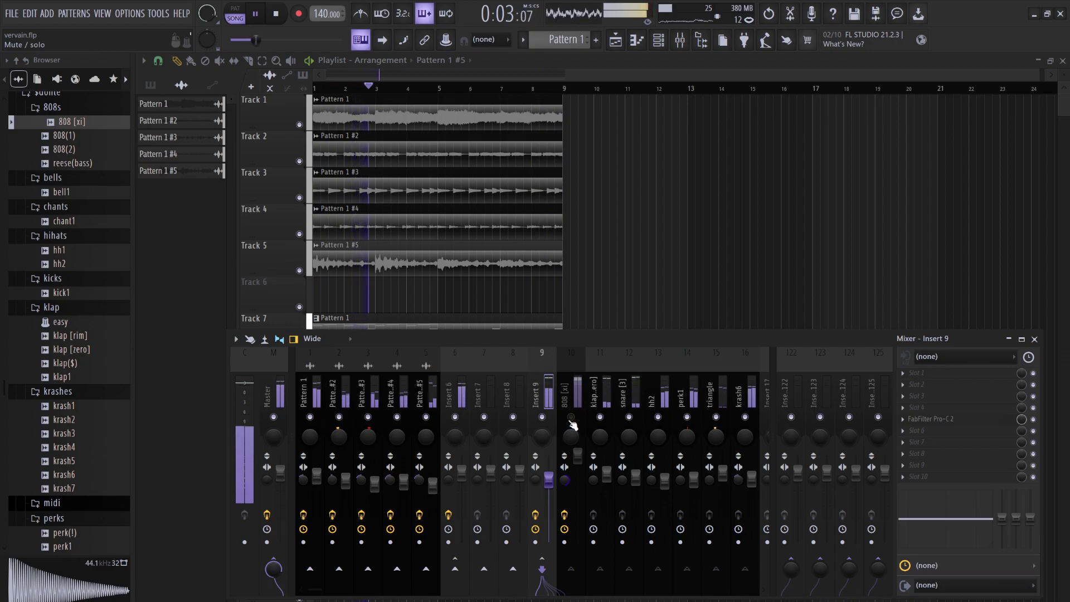
click(571, 418)
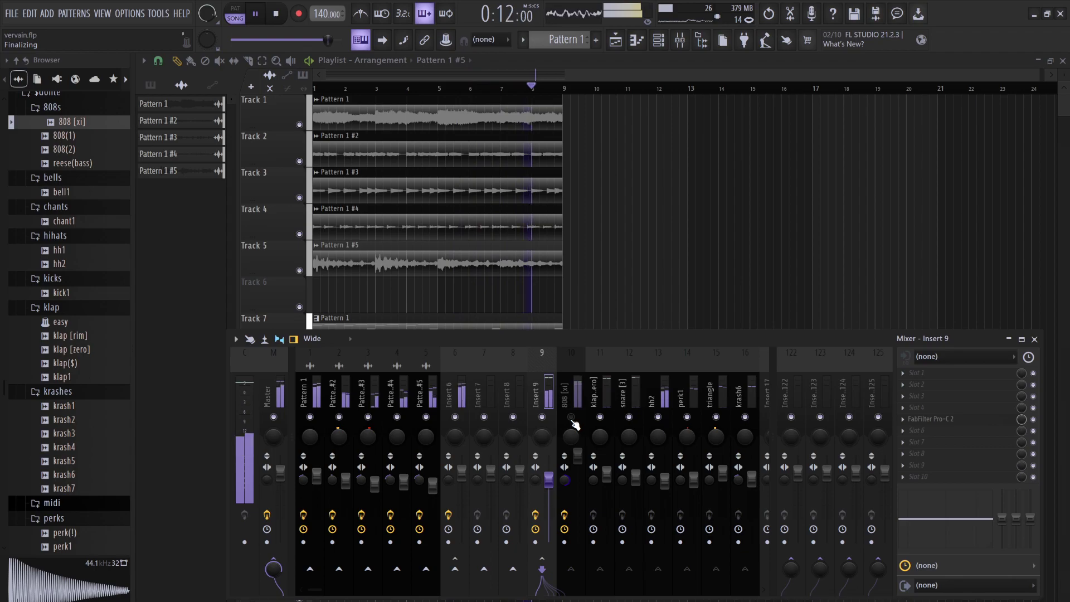
click(576, 426)
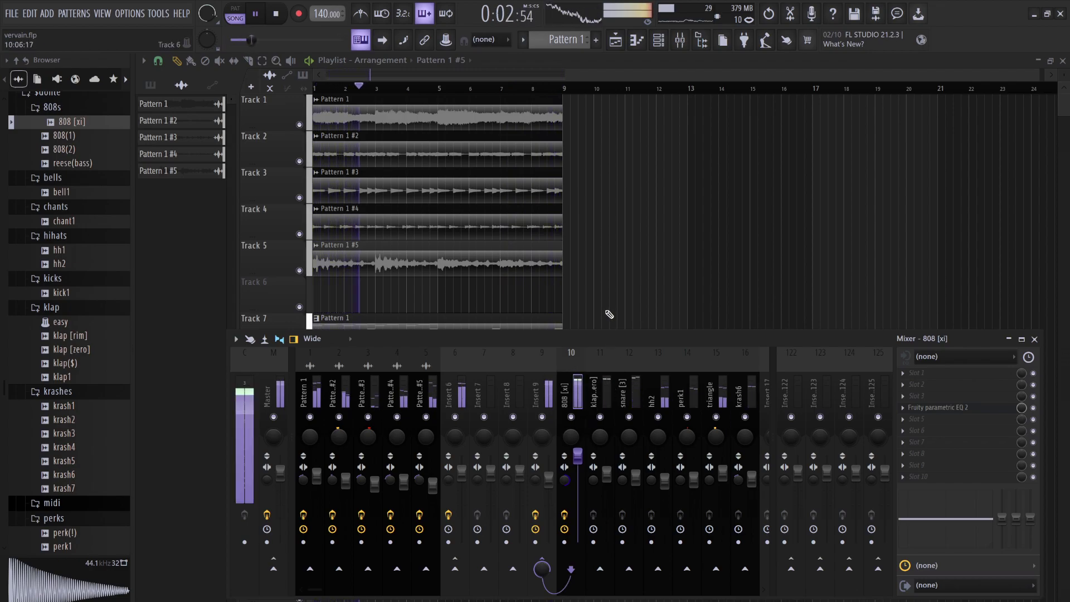
key(F9)
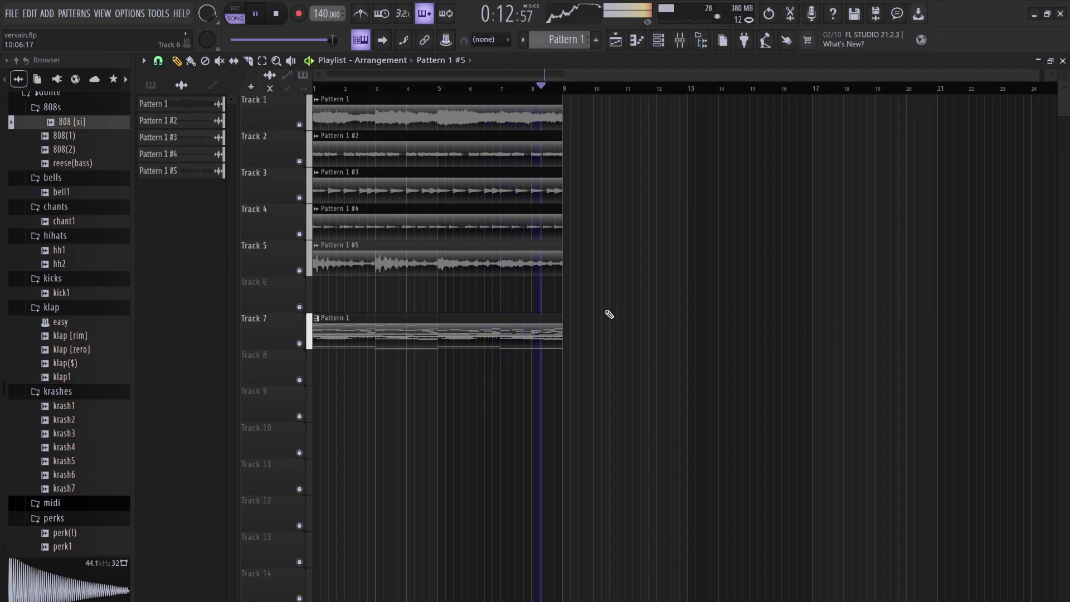
key(space)
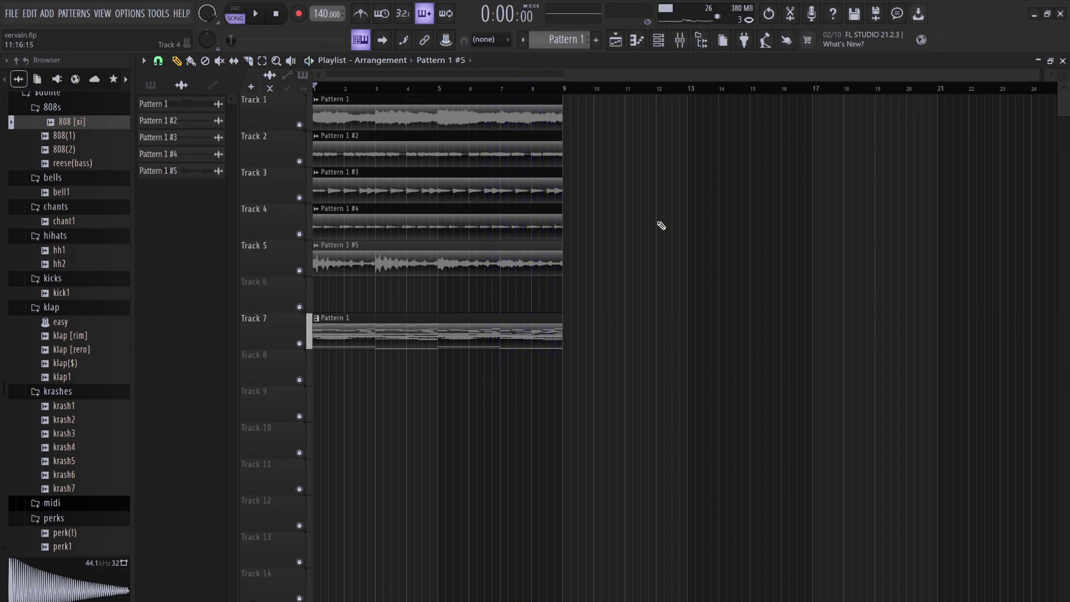